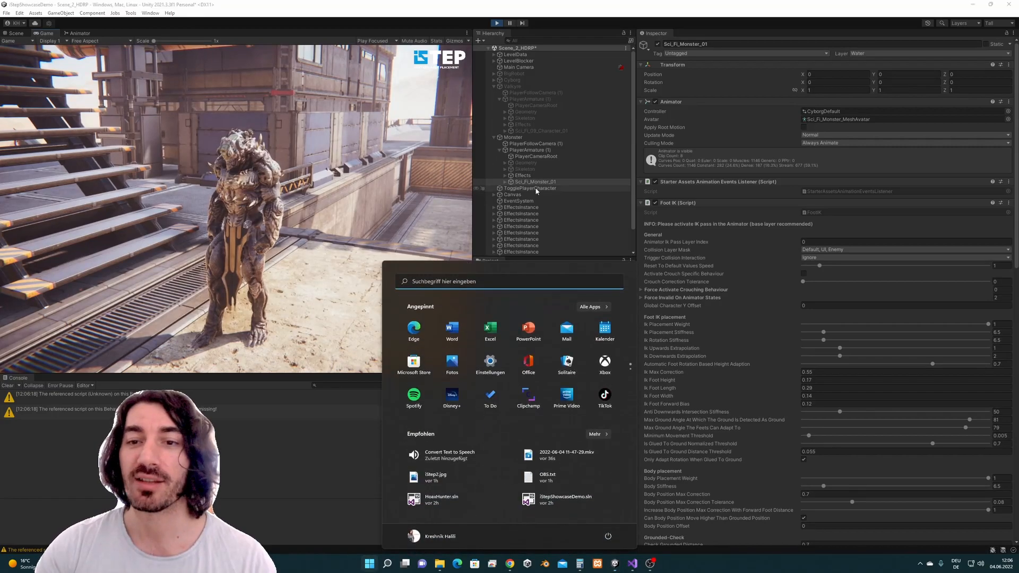
Step: Open the CyborgDefault animator controller of Sci_Fi_Monster_01 and check the IK Pass setting of its Base Layer
left_click(551, 182)
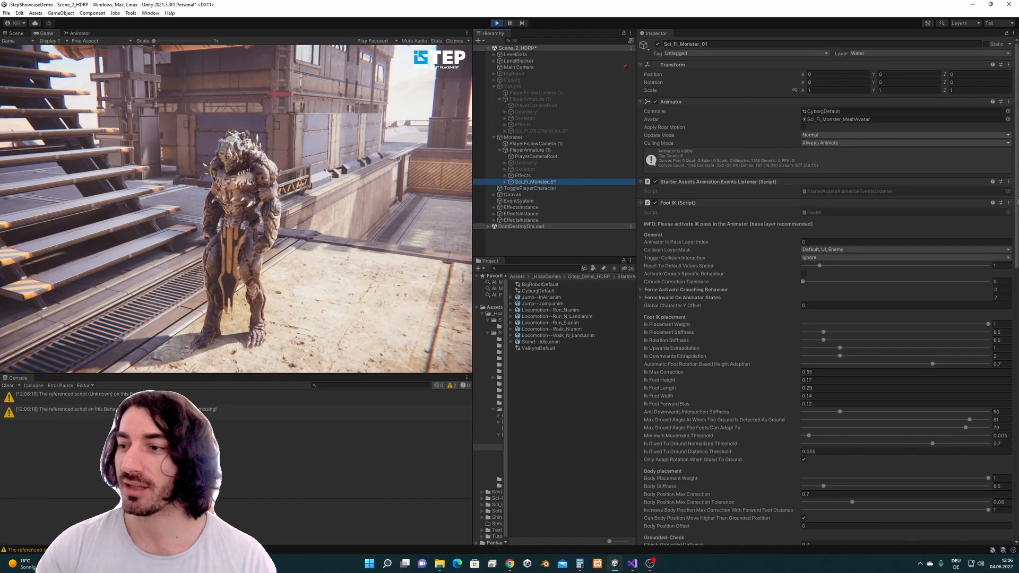
scroll(723, 174, "down", 3)
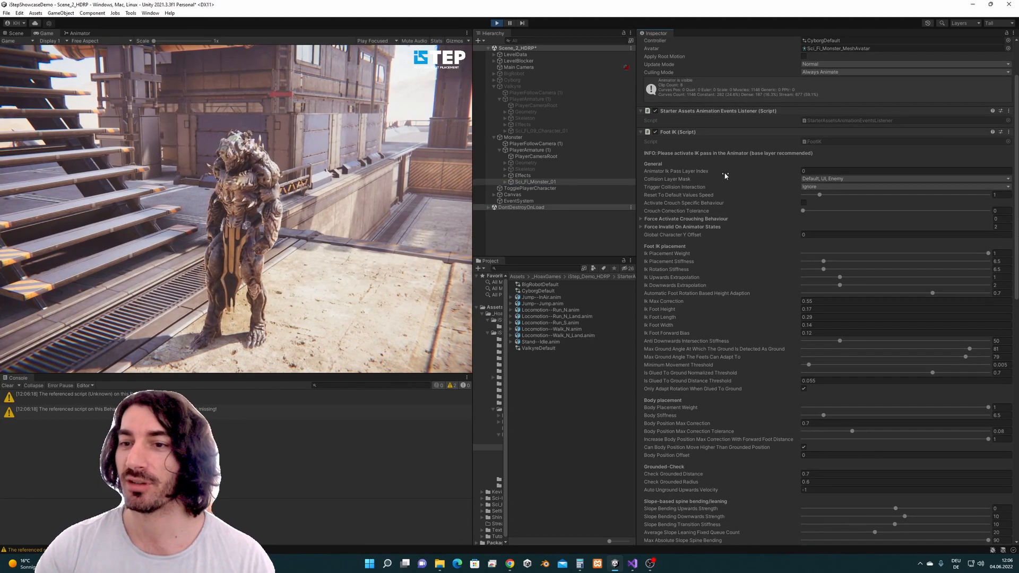
scroll(808, 181, "up", 3)
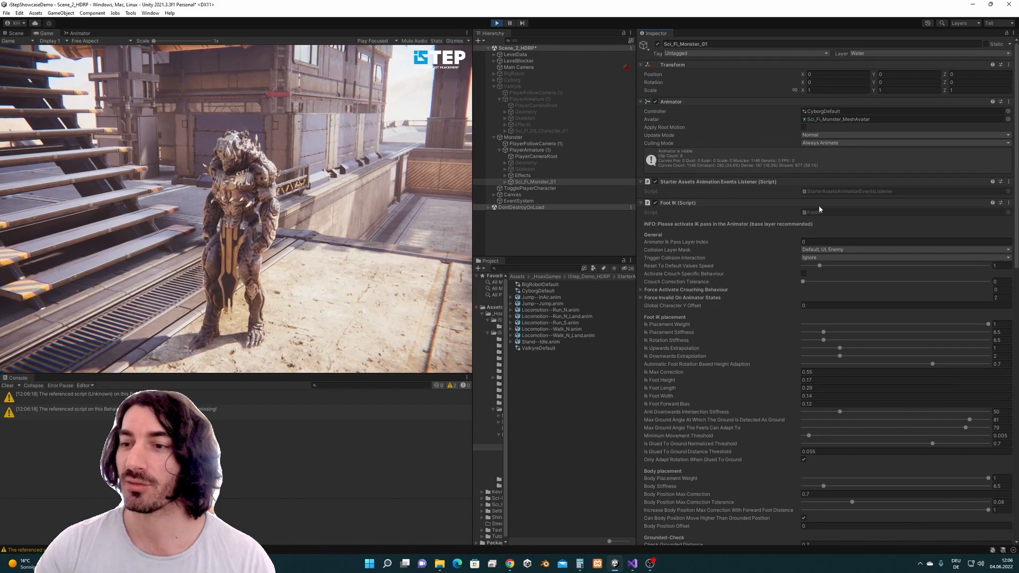
double_click(835, 112)
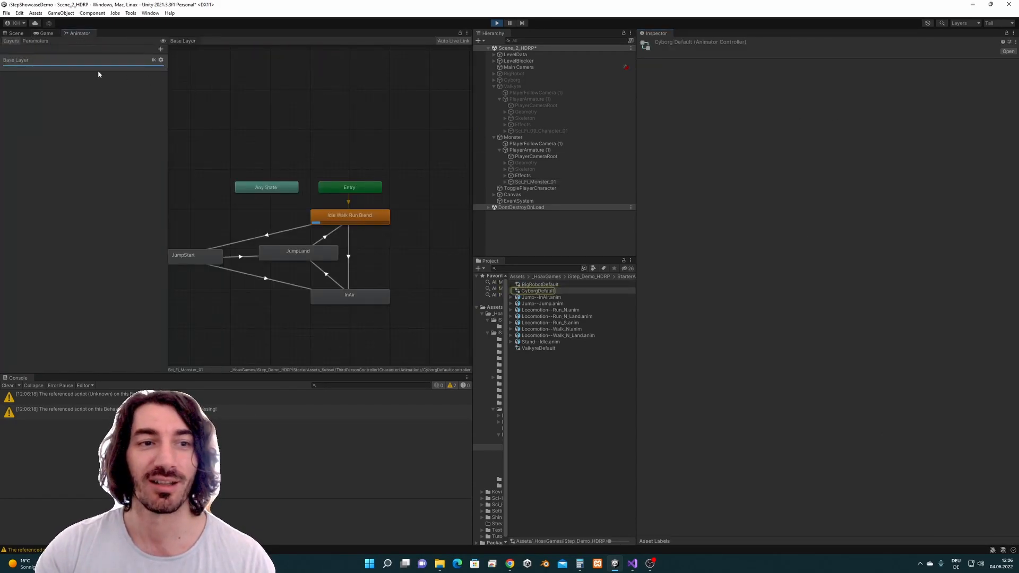
left_click(160, 60)
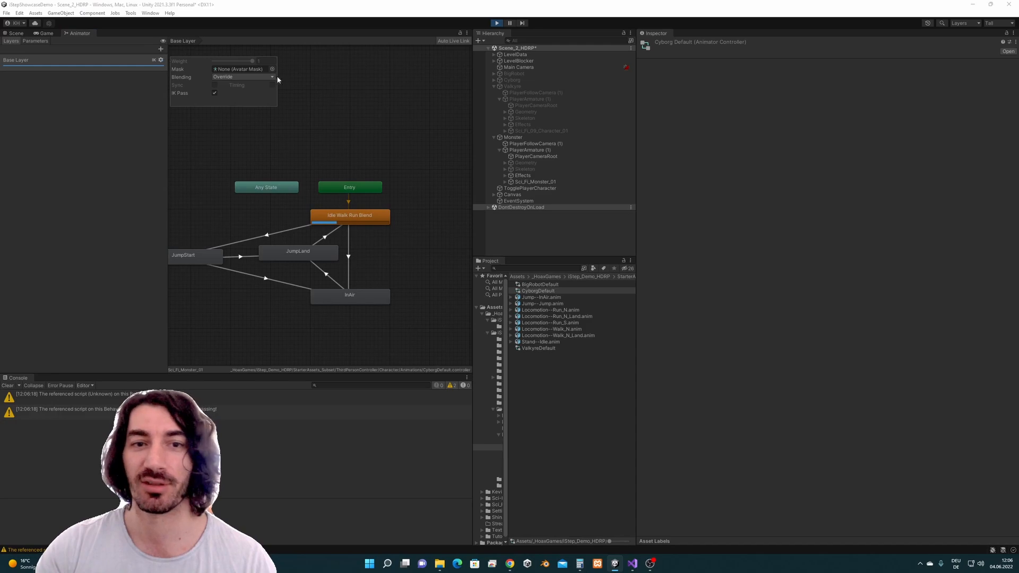
left_click(106, 81)
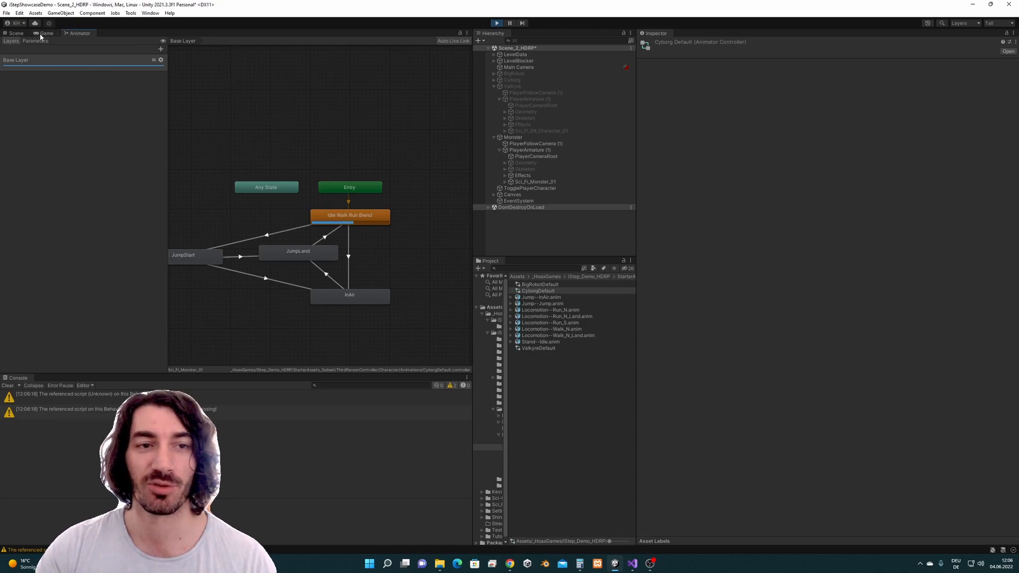
Step: Examine Sci_Fi_Monster_01 in the Scene view together with the general settings of its Foot IK component
left_click(16, 33)
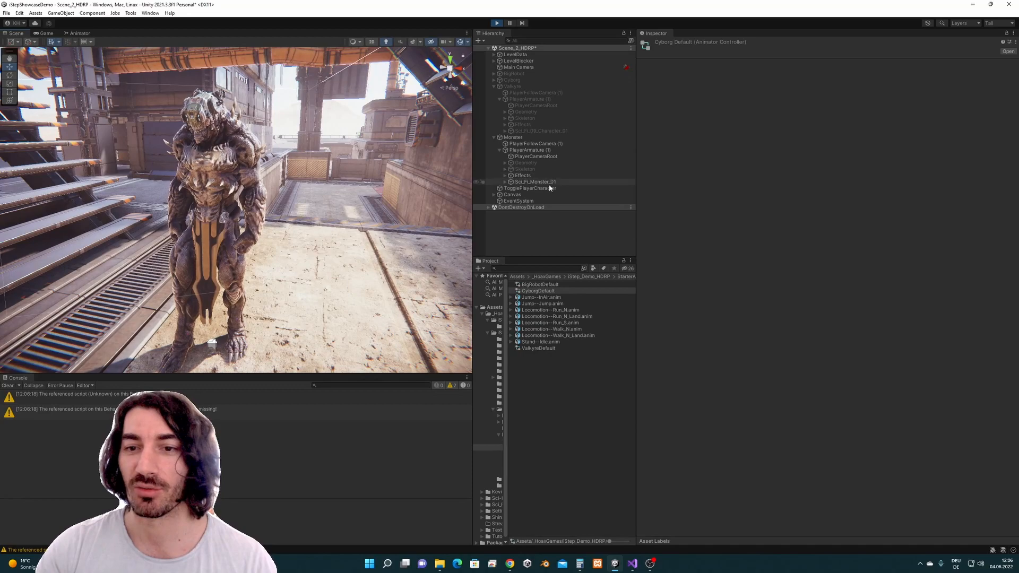
left_click(549, 182)
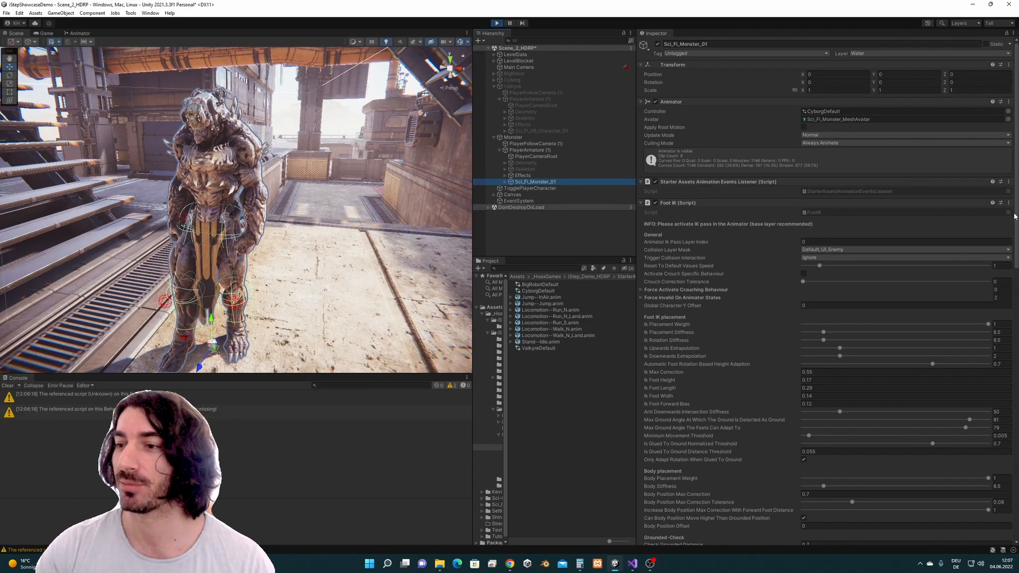
scroll(897, 213, "down", 2)
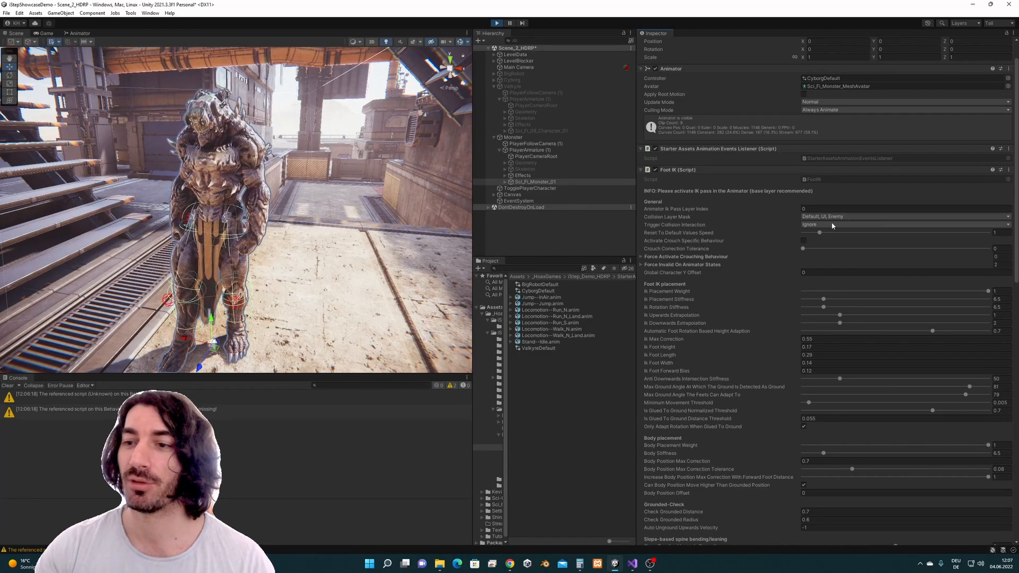
scroll(338, 219, "down", 3)
mouse_move(338, 219)
left_mouse_down("alt")
mouse_move(291, 217)
mouse_move(324, 213)
left_mouse_up("alt")
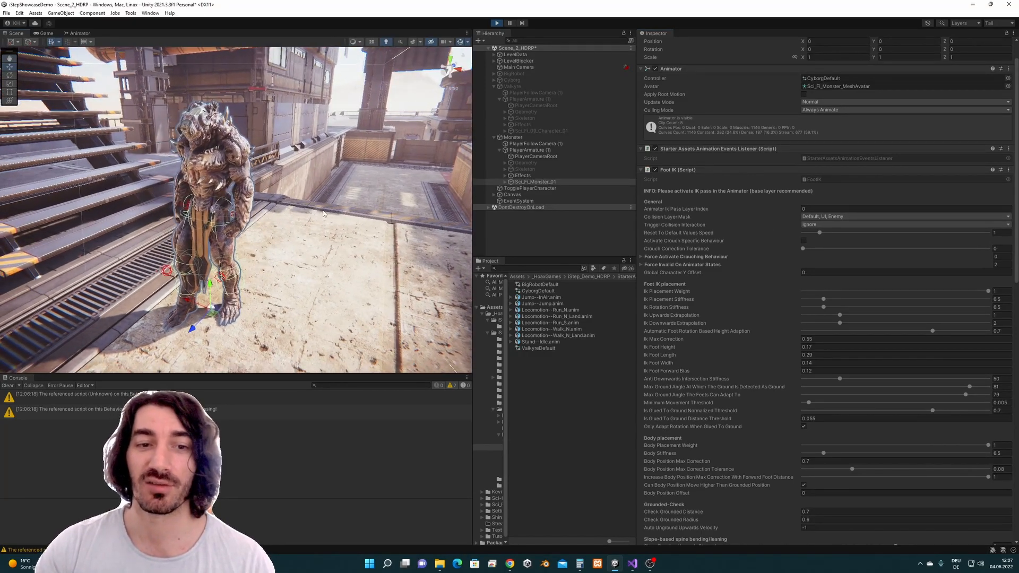
Step: Walk the monster around near the stairs in the running game to observe its foot placement
left_click(39, 35)
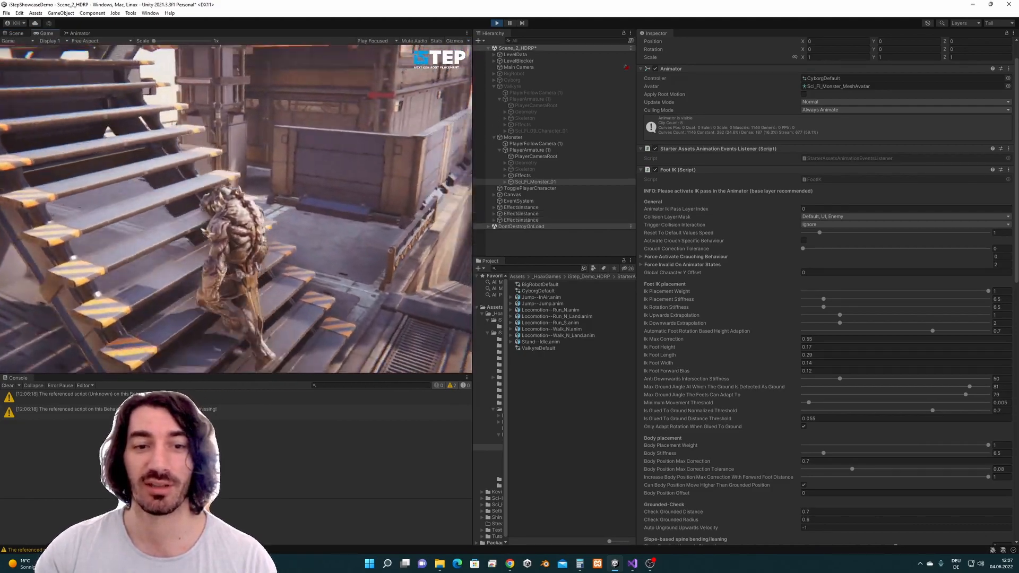
key("s")
key("s")
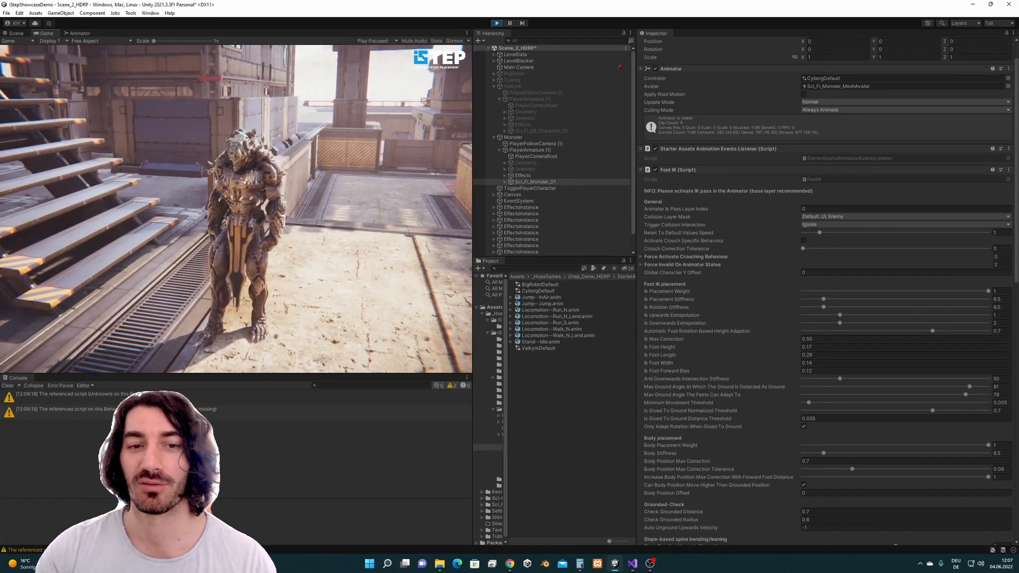
key("super")
Step: Set Trigger Collision Interaction to Collide in the Foot IK component of Sci_Fi_Monster_01
left_click(557, 181)
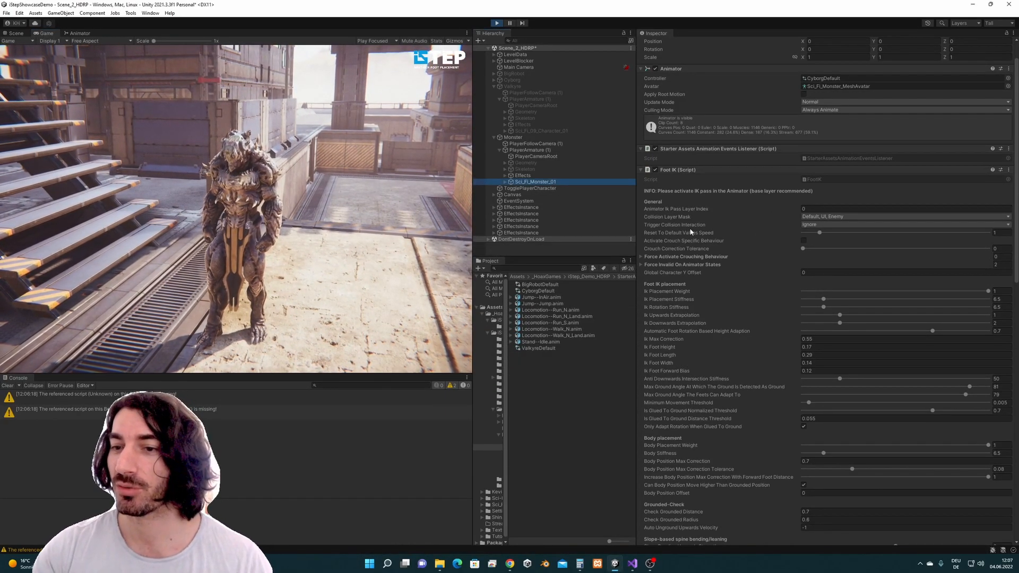
left_click(830, 225)
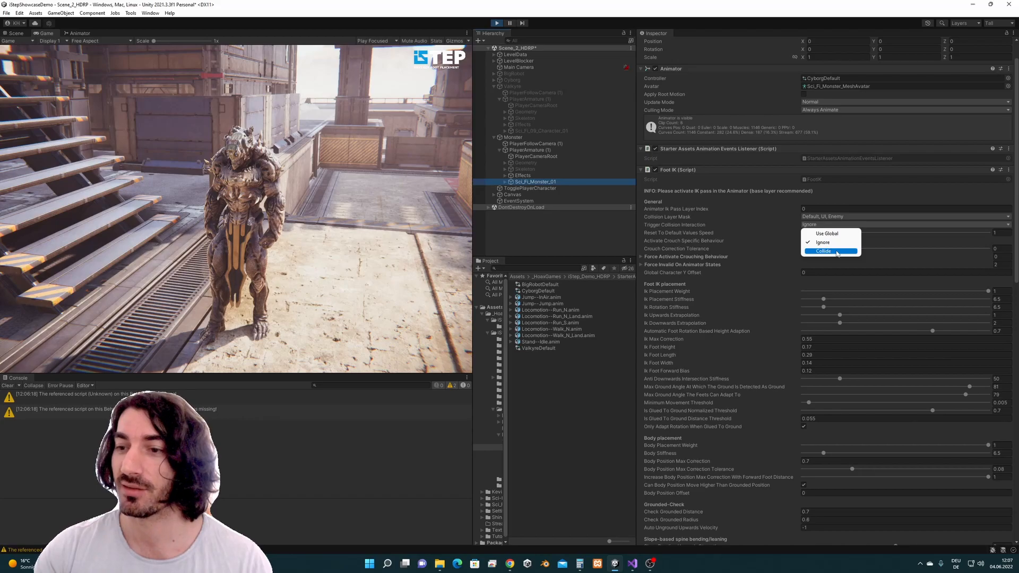
left_click(836, 252)
Step: Add a cube on the ground beside the monster and make its box collider a trigger
left_click(16, 33)
left_click_drag(306, 212, 267, 237, "alt")
left_click(61, 12)
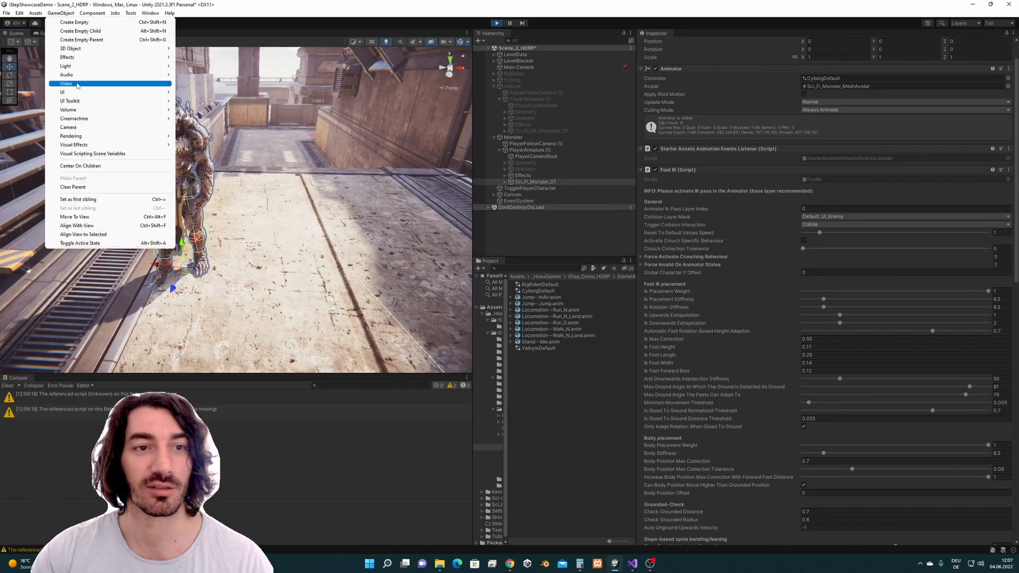
mouse_move(106, 49)
left_click(212, 49)
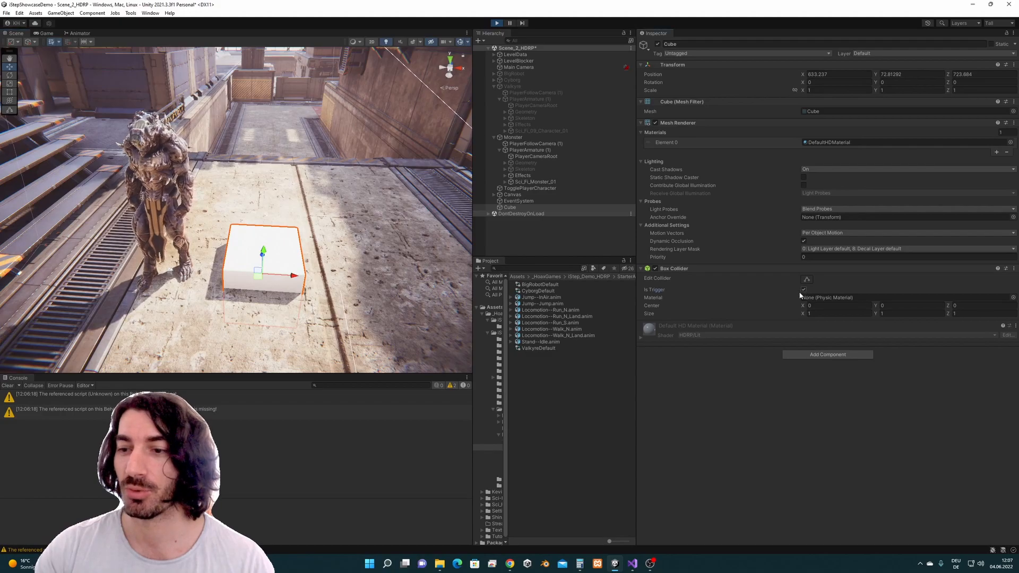
Step: Walk the monster up to the trigger cube in the running game so a foot rests on it
left_click(46, 33)
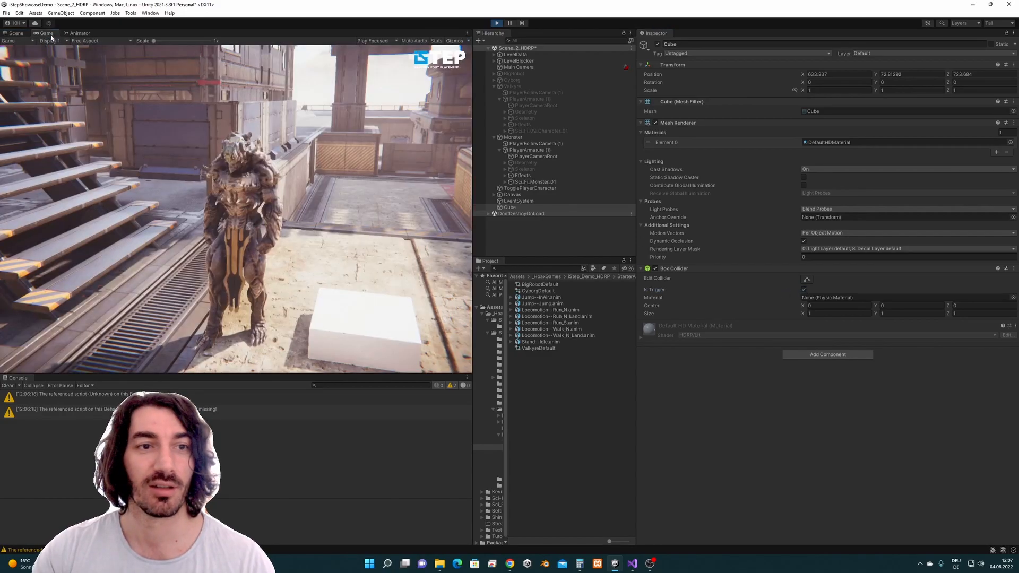
key("d")
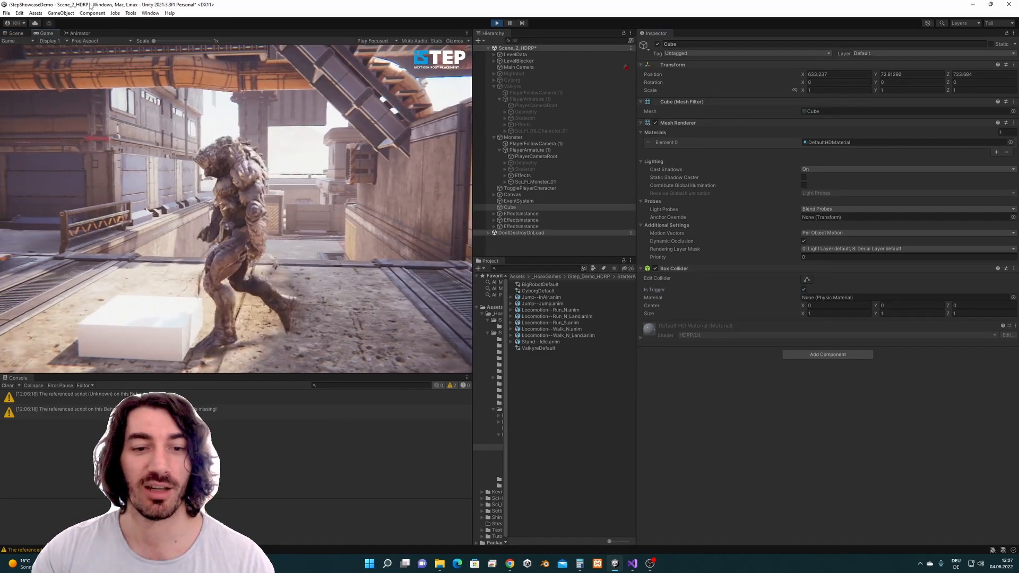
key("super")
Step: Focus the Scene view on PlayerArmature (1) and examine up close how the monster's foot rests on the cube
left_click(15, 33)
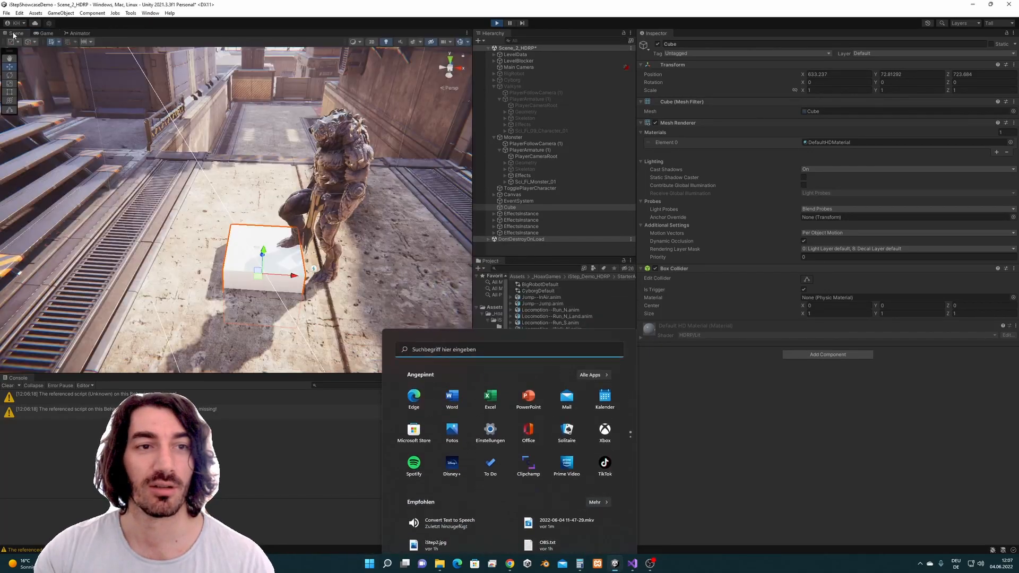
left_click(531, 150)
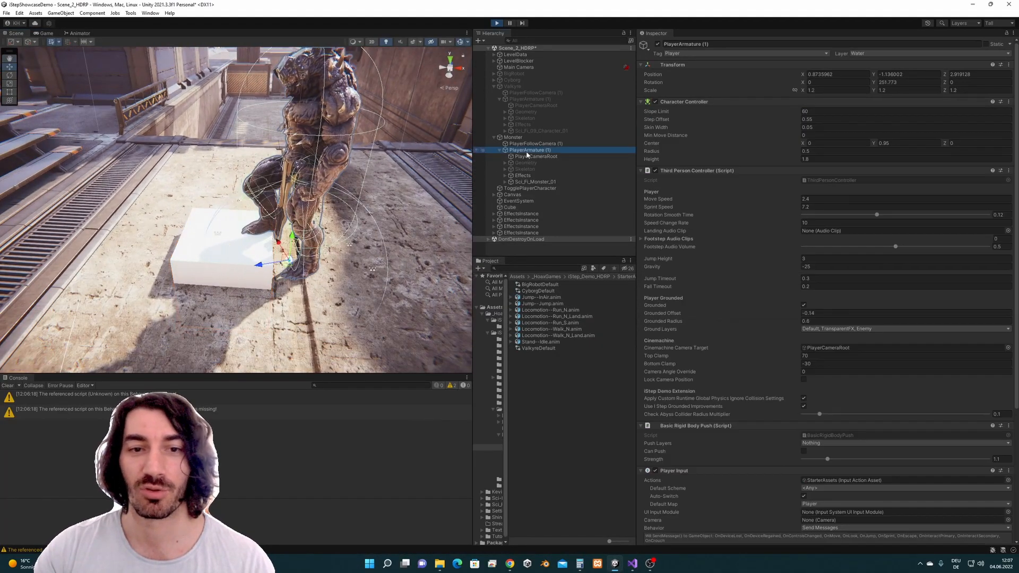
key("f")
left_click_drag(342, 224, 284, 181, "alt")
scroll(313, 225, "up", 3)
scroll(311, 233, "down", 2)
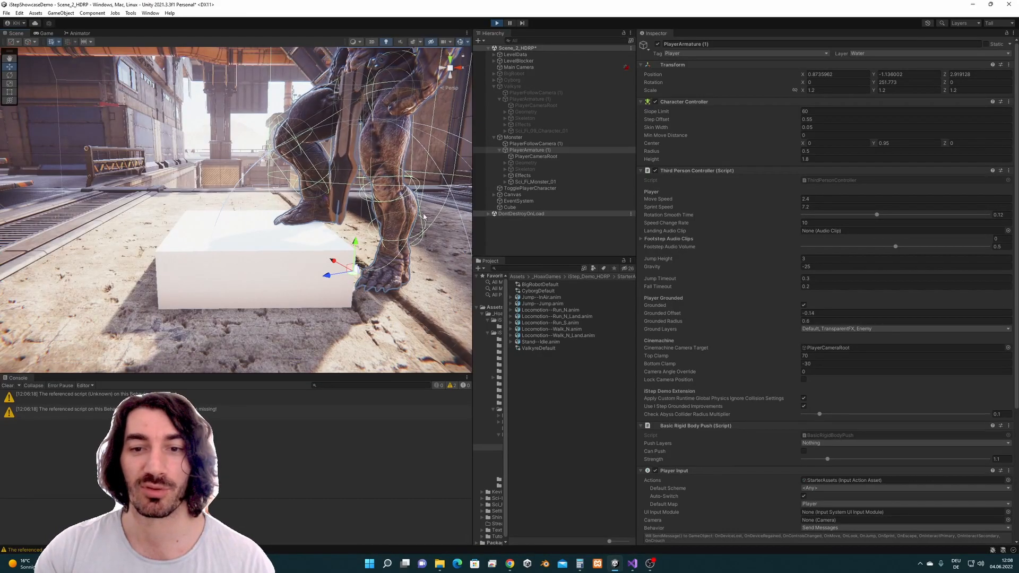
key("f")
left_click_drag(378, 255, 327, 248, "alt")
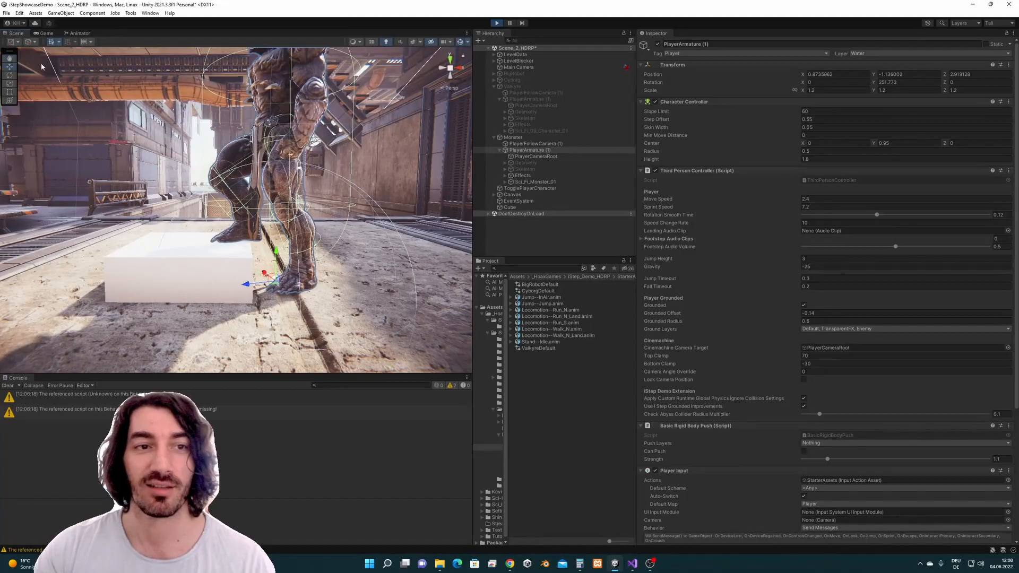
Step: Walk the monster to the ground beside the cube and examine its stance in the Scene view
left_click(47, 33)
key("d")
key("s")
key("a")
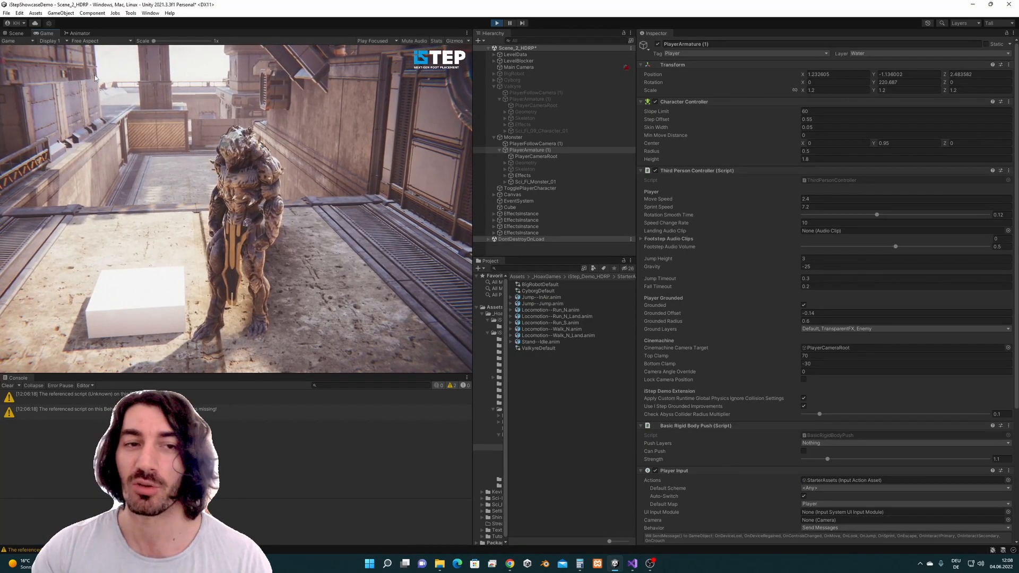
left_click(19, 33)
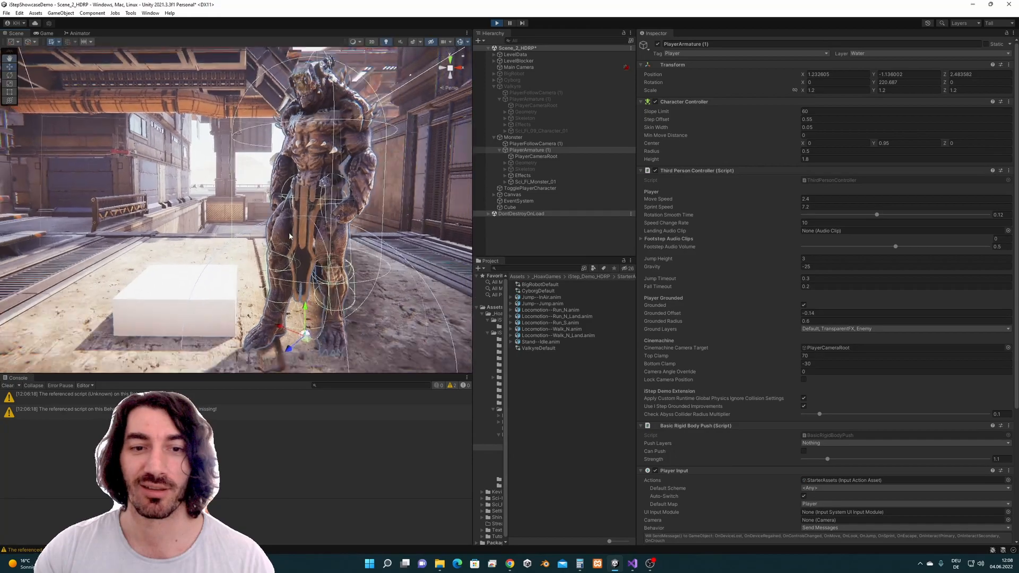
right_click_drag(290, 237, 297, 247)
middle_click_drag(274, 263, 210, 250)
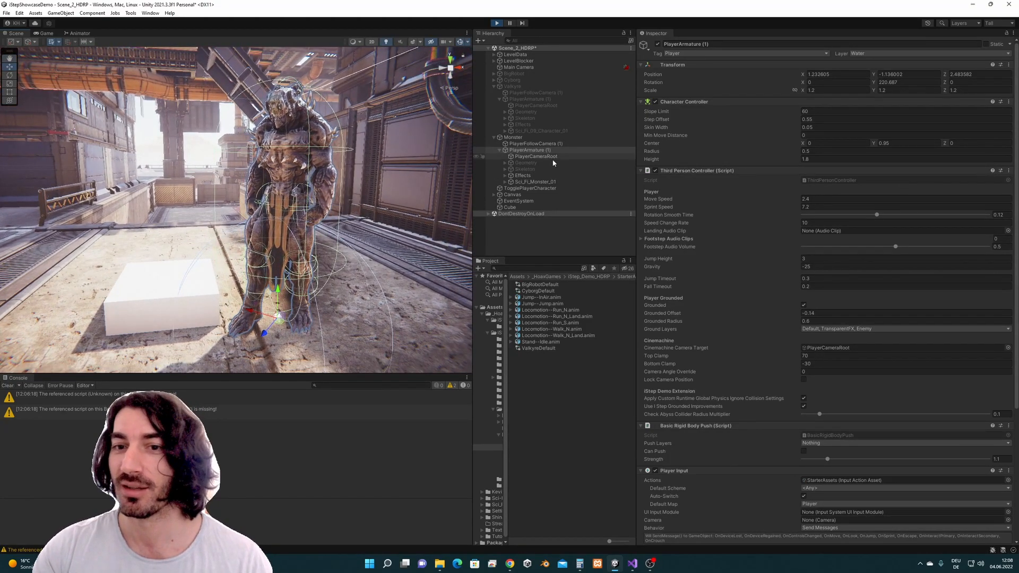
Step: Review the Foot IK settings of Sci_Fi_Monster_01, including the Trigger Collision Interaction options
left_click(555, 181)
scroll(1015, 211, "down", 4)
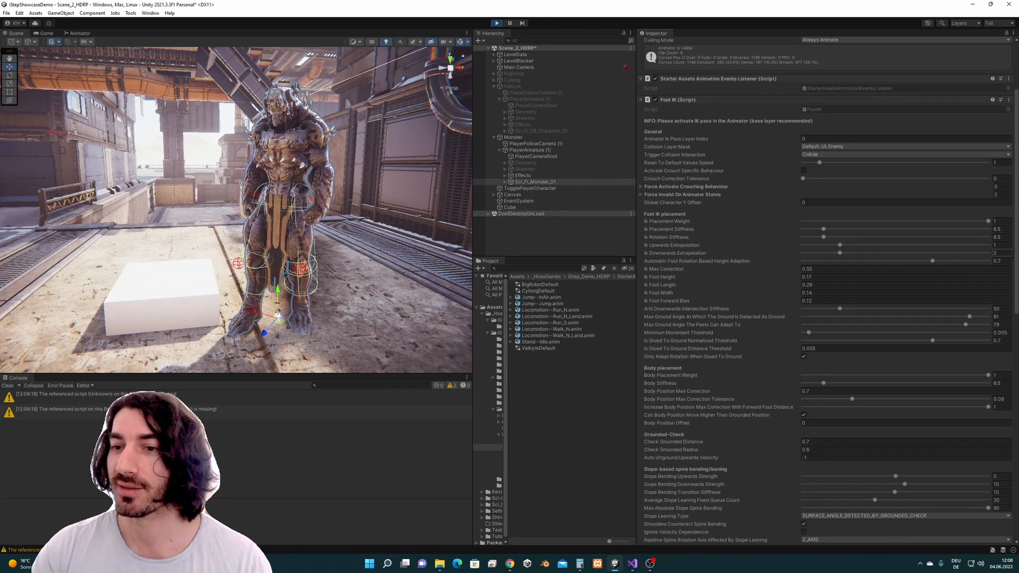
left_click(834, 155)
left_click_drag(1017, 174, 1017, 182)
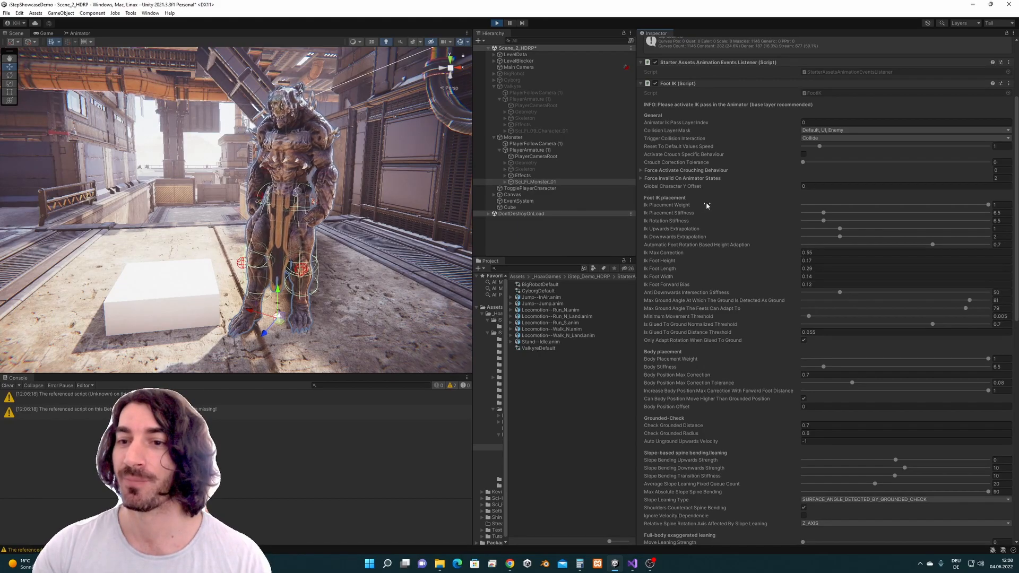
scroll(799, 235, "up", 3)
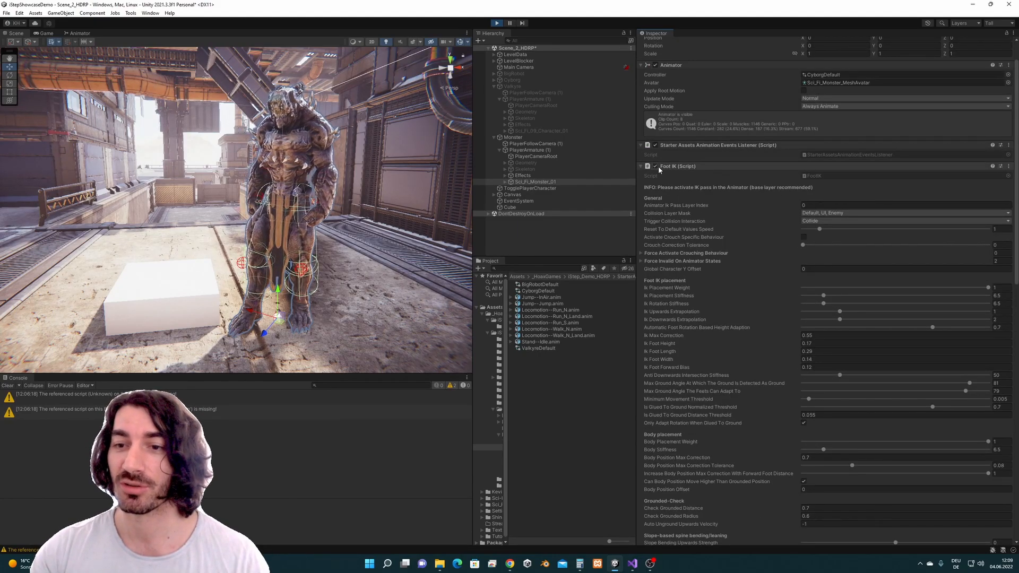
Step: Walk the monster onto the cube in the running game and toggle its Foot IK component to compare poses
left_click(45, 33)
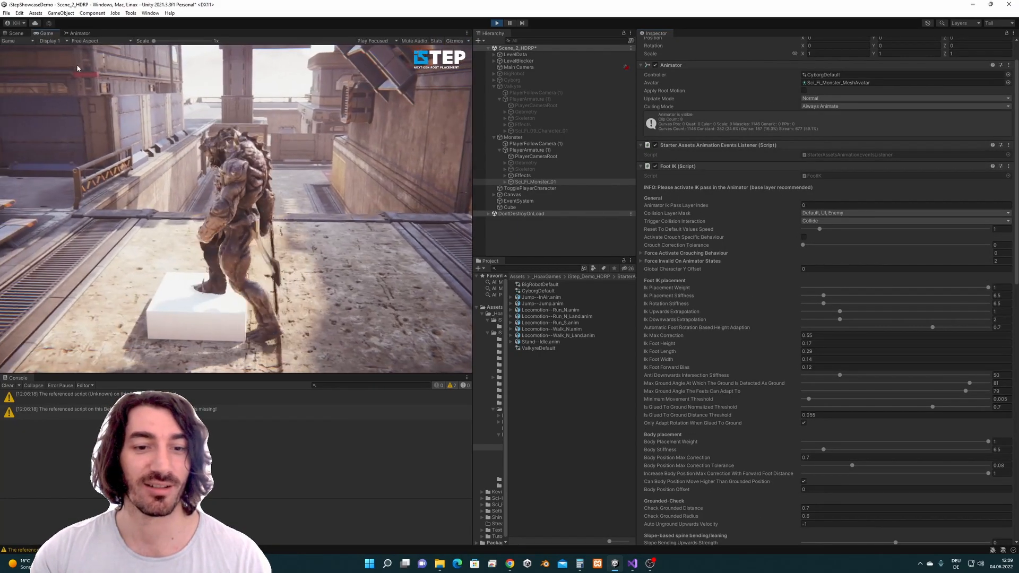
key("super")
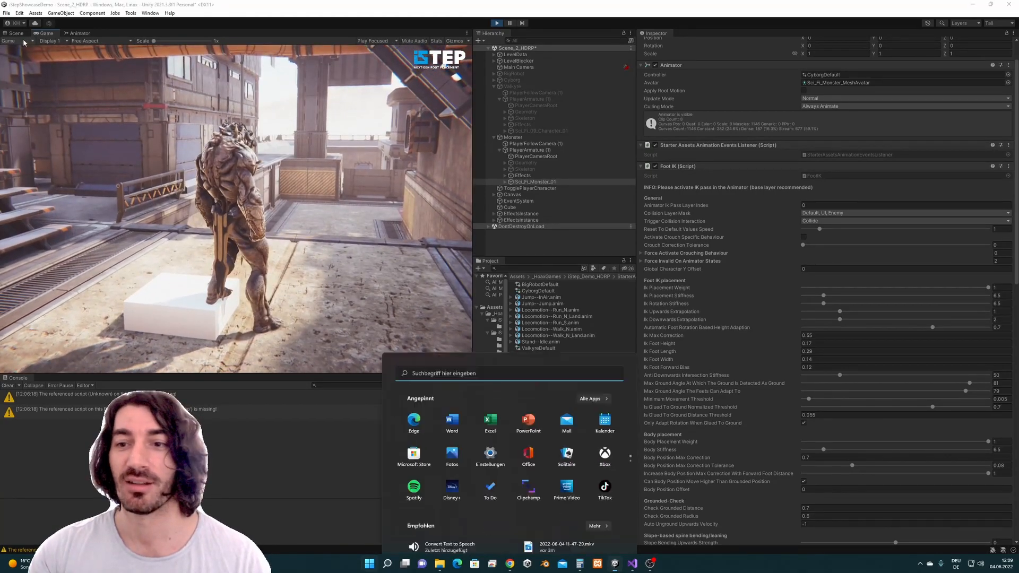
left_click(655, 166)
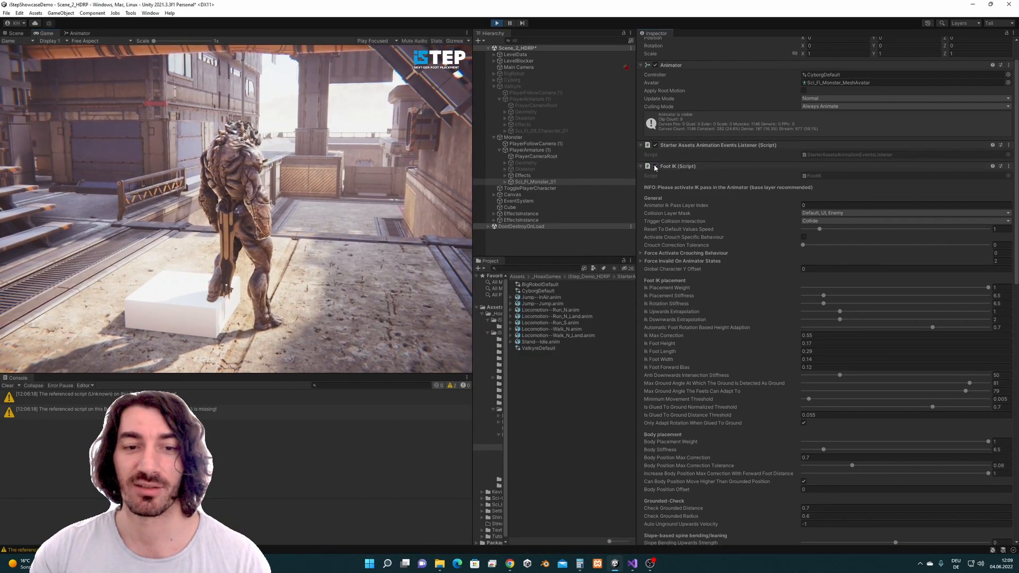
left_click(655, 166)
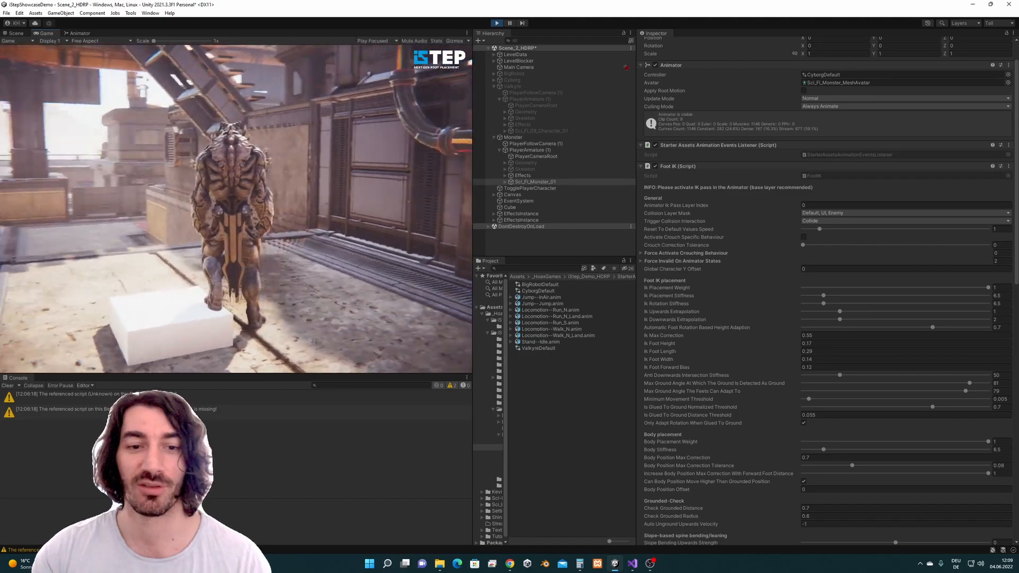
key("super")
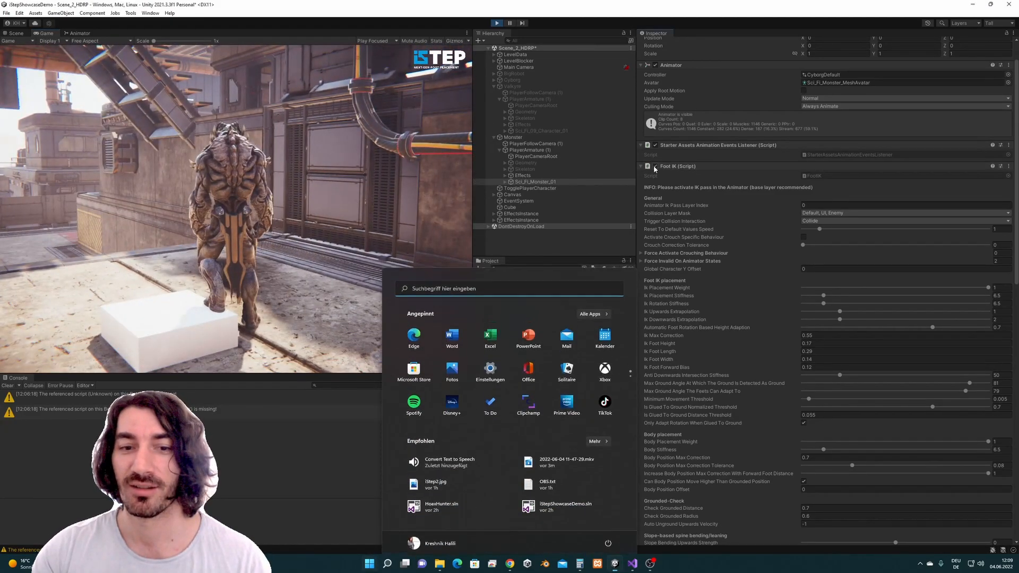
left_click(655, 167)
Step: Test Check Grounded Distance in Foot IK by setting it to 0 and restoring it to 0.7
scroll(856, 192, "down", 10)
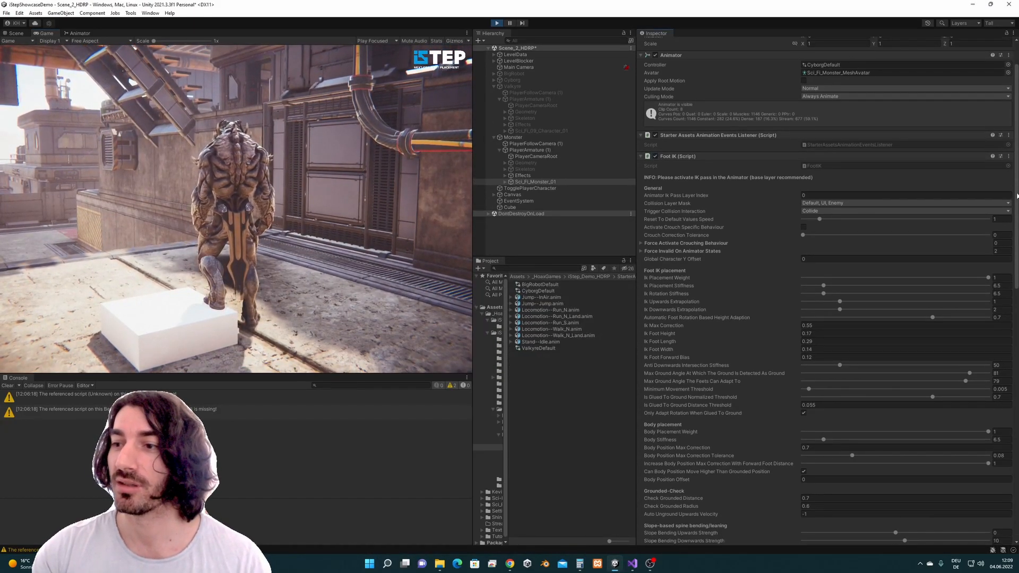
scroll(891, 299, "down", 1)
left_click(817, 187)
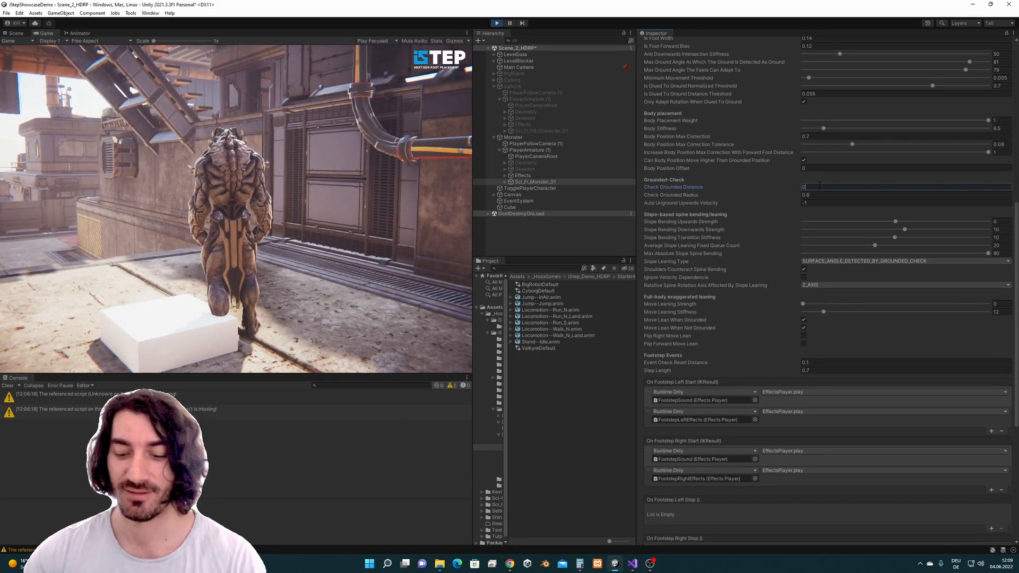
left_click_drag(1018, 273, 1018, 138)
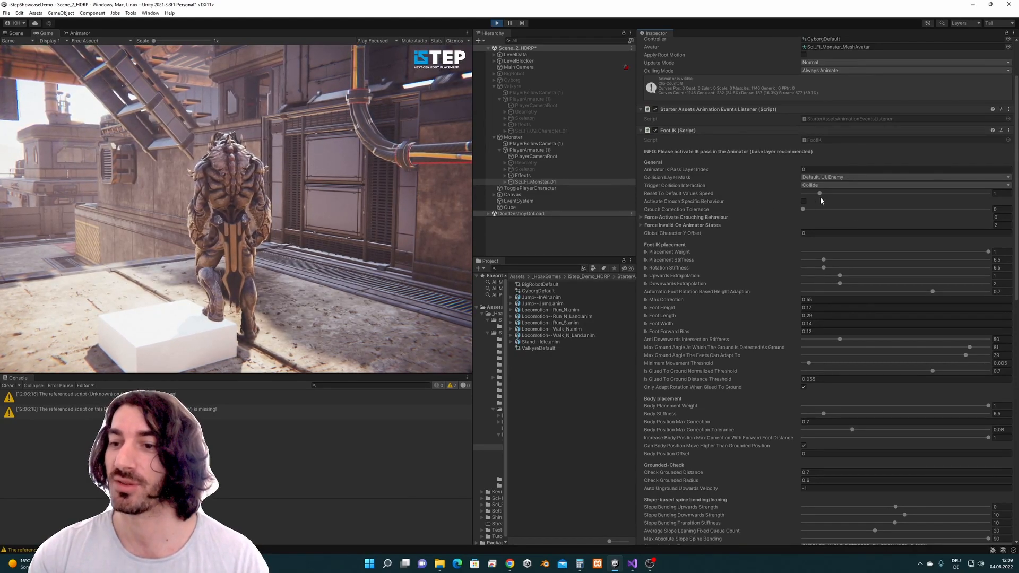
scroll(824, 244, "down", 6)
left_click(821, 270)
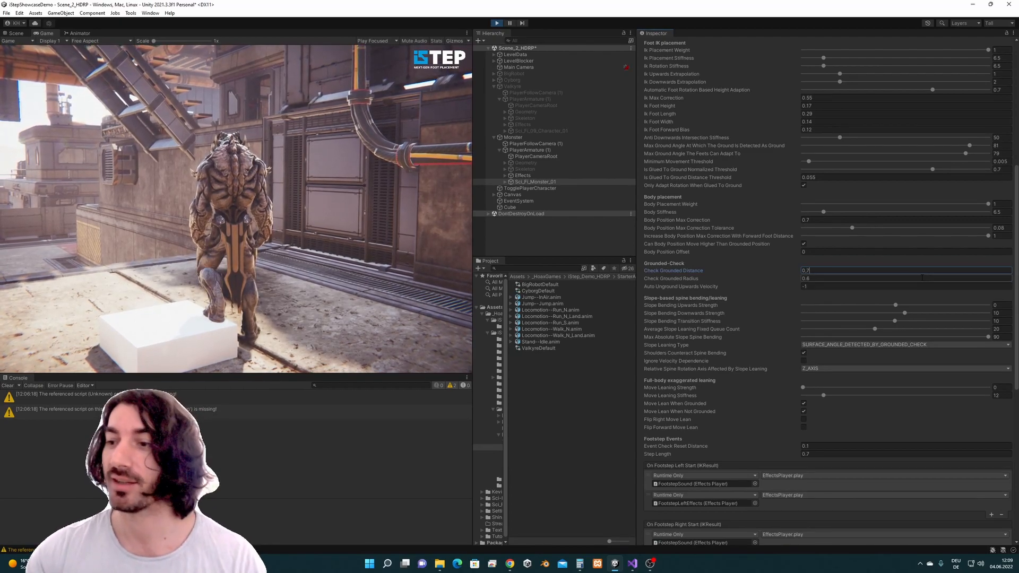
Step: Try a Reset To Default Values Speed of 0.1 while re-testing Check Grounded Distance, and restore the speed to 1
left_click_drag(1016, 226, 1016, 143)
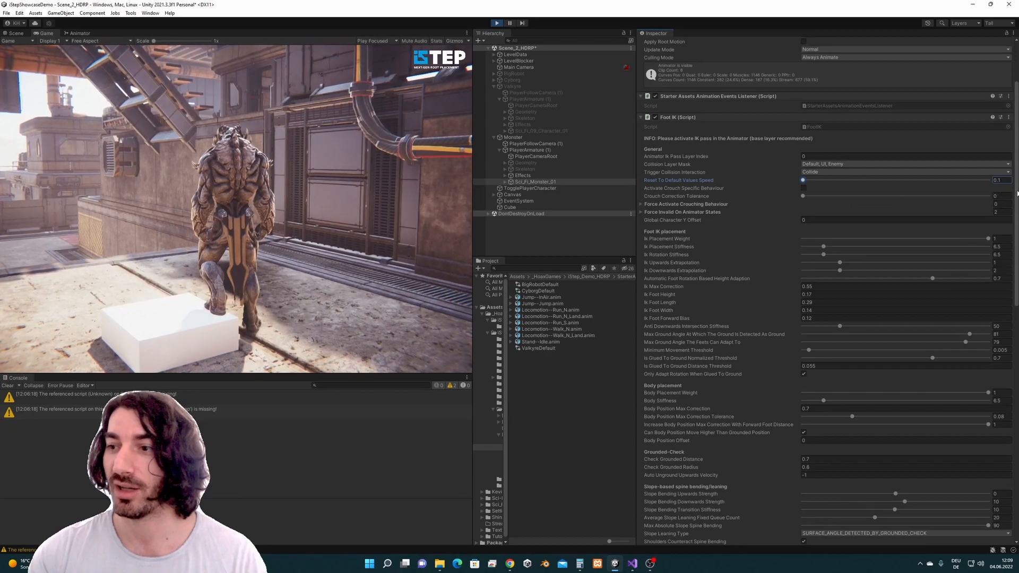
scroll(834, 197, "down", 10)
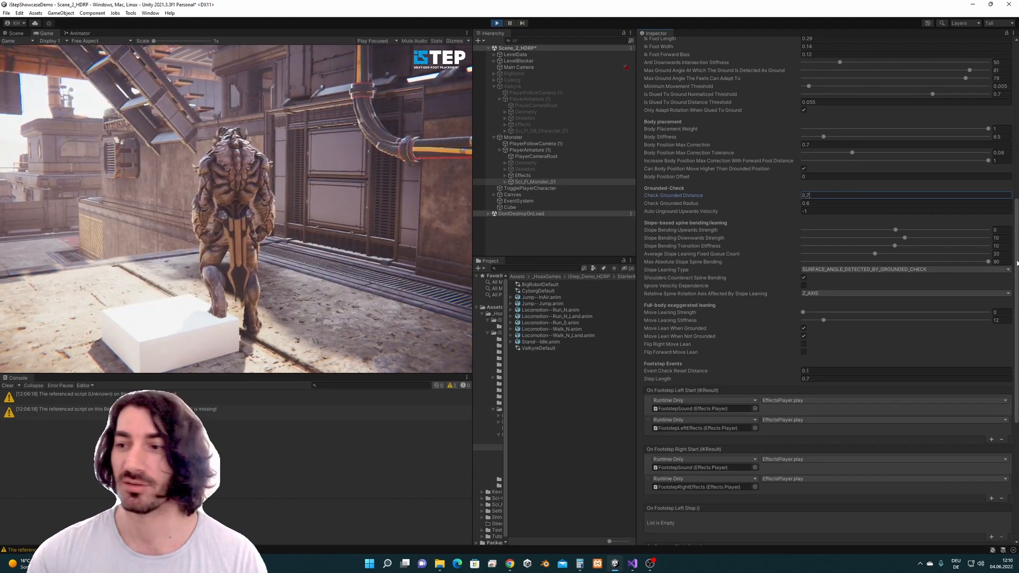
left_click_drag(1017, 258, 1016, 151)
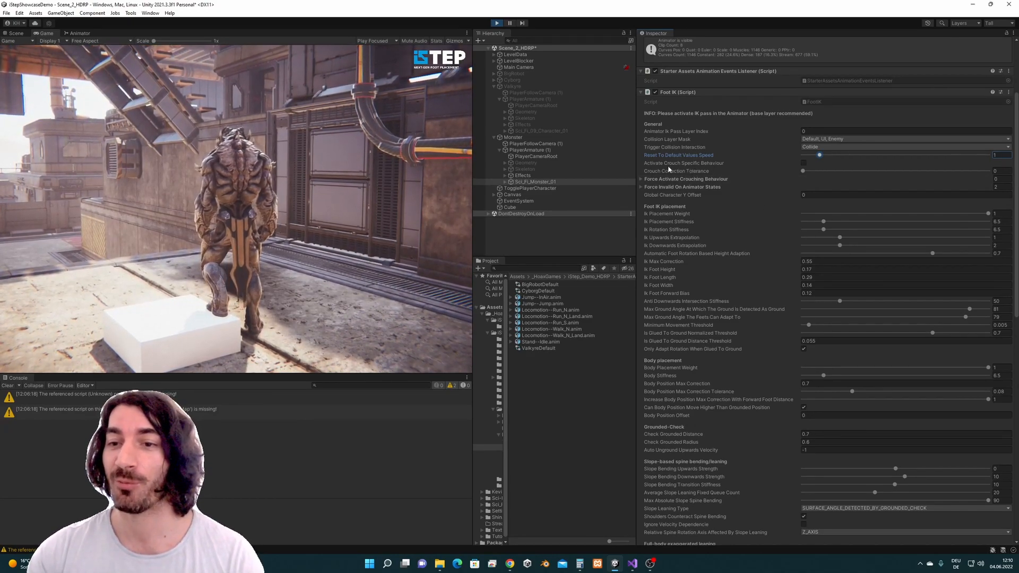
Step: Toggle Activate Crouch Specific Behaviour on and off to compare poses, and inspect the Force Activate Crouching Behaviour list
left_click(804, 164)
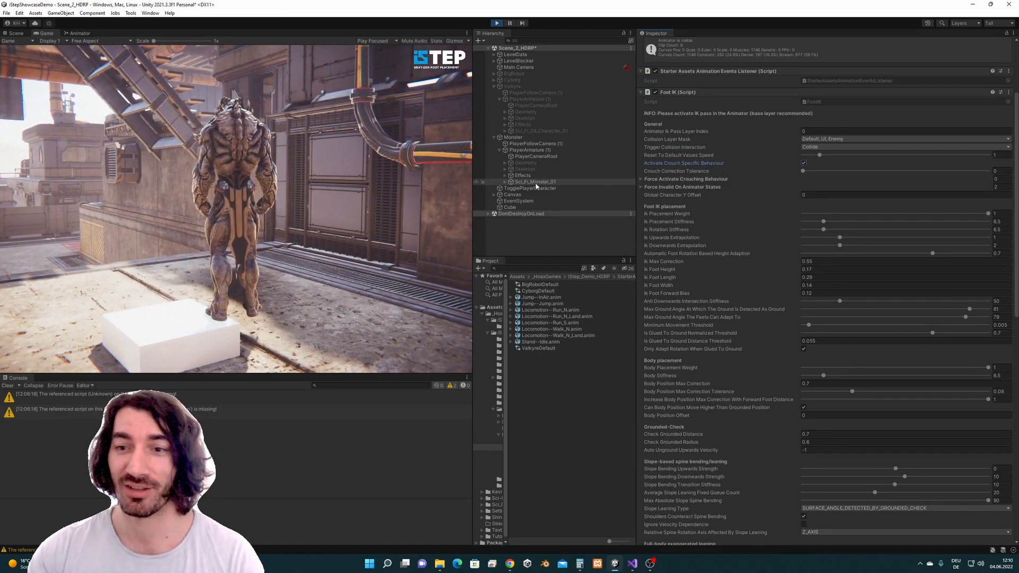
left_click(804, 163)
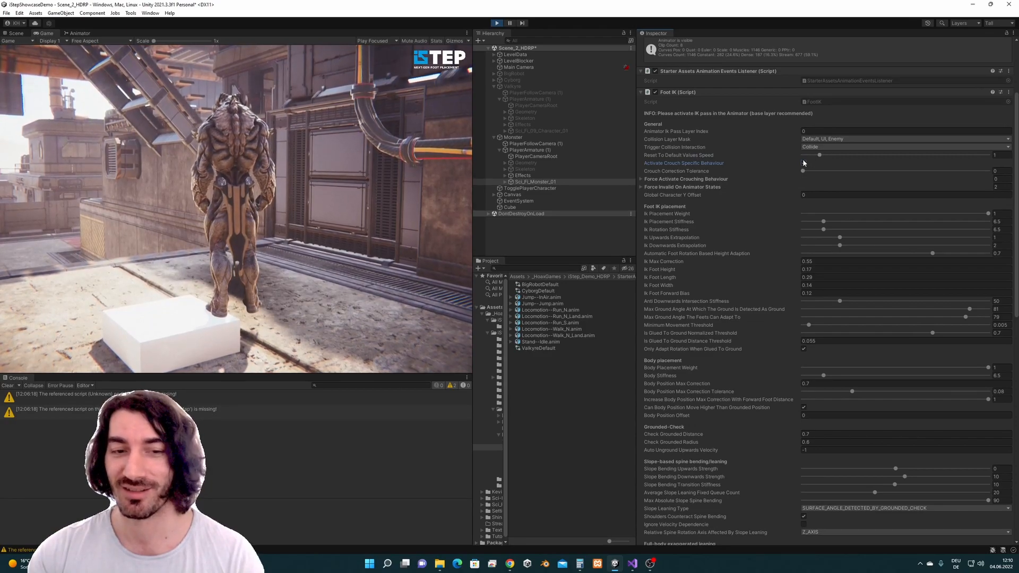
left_click(804, 162)
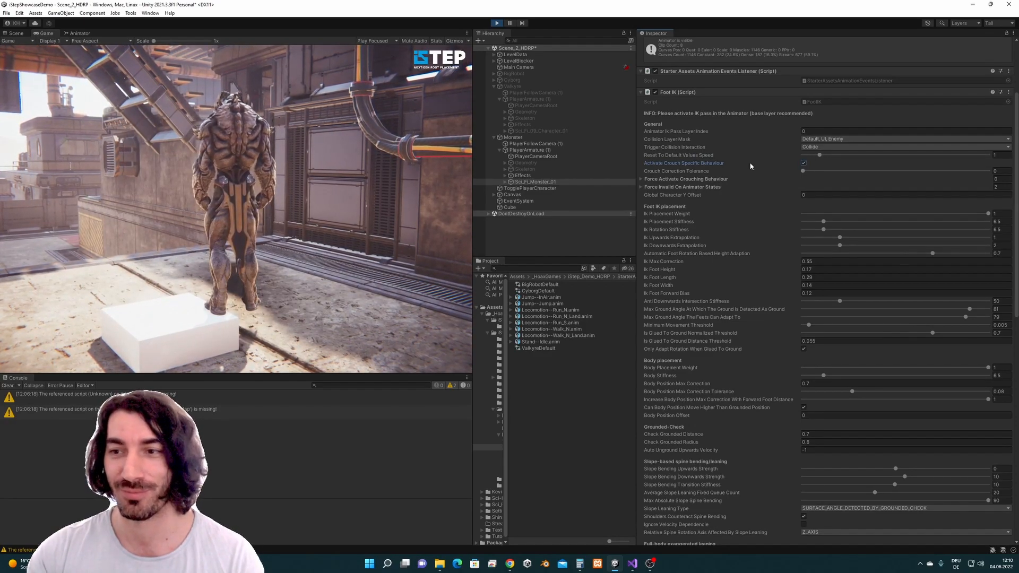
left_click(803, 163)
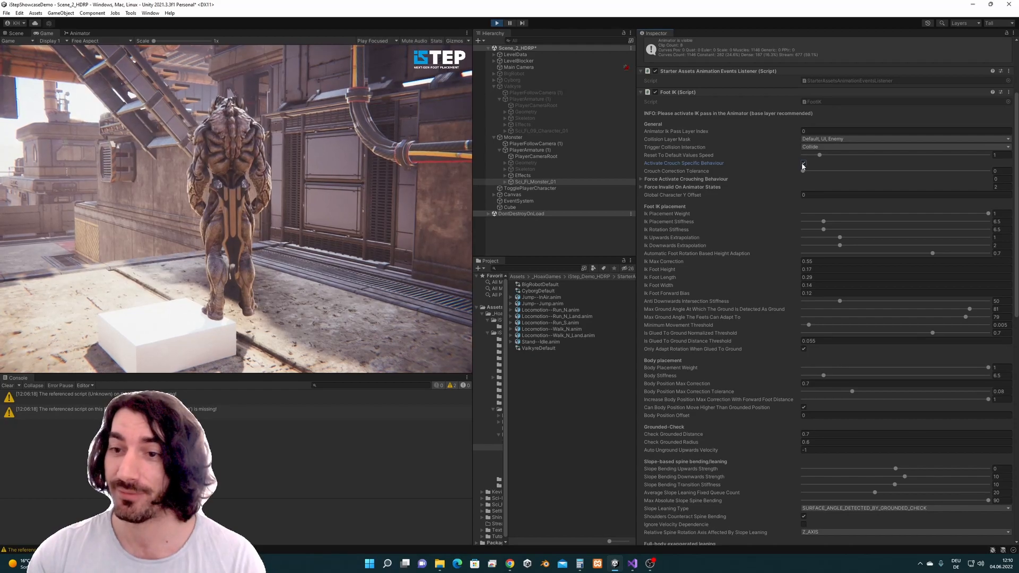
left_click(803, 165)
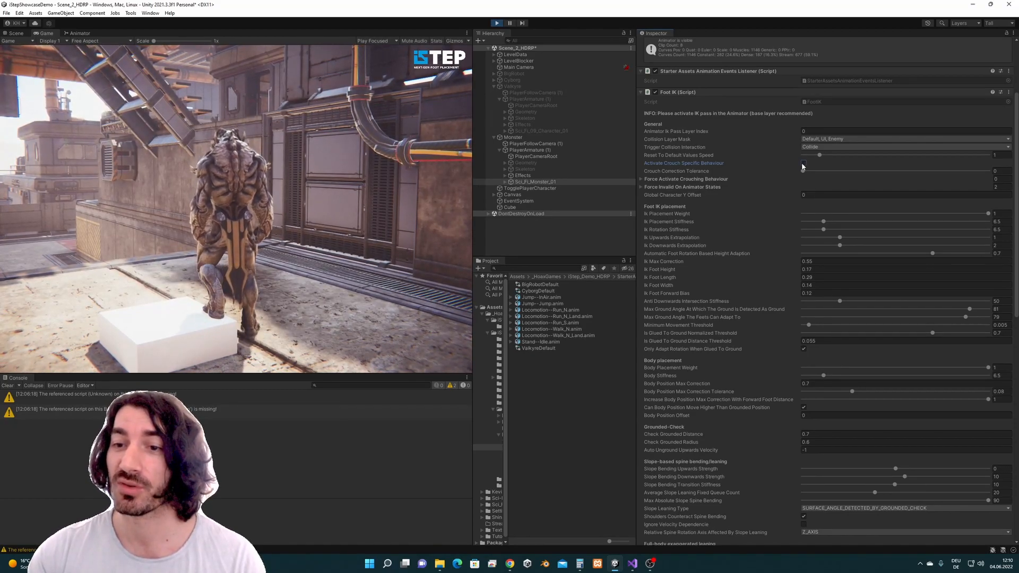
left_click(641, 180)
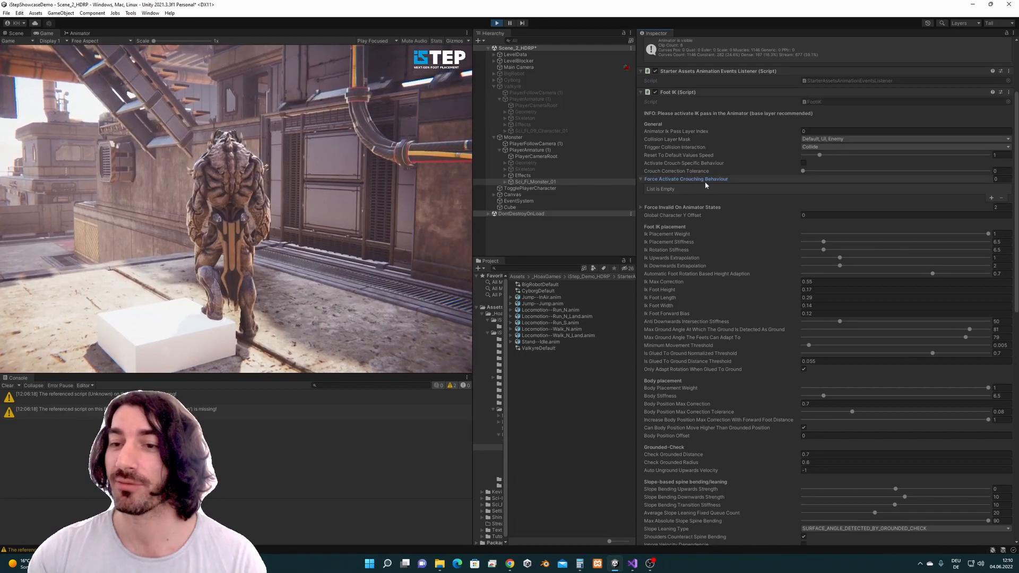
left_click(643, 181)
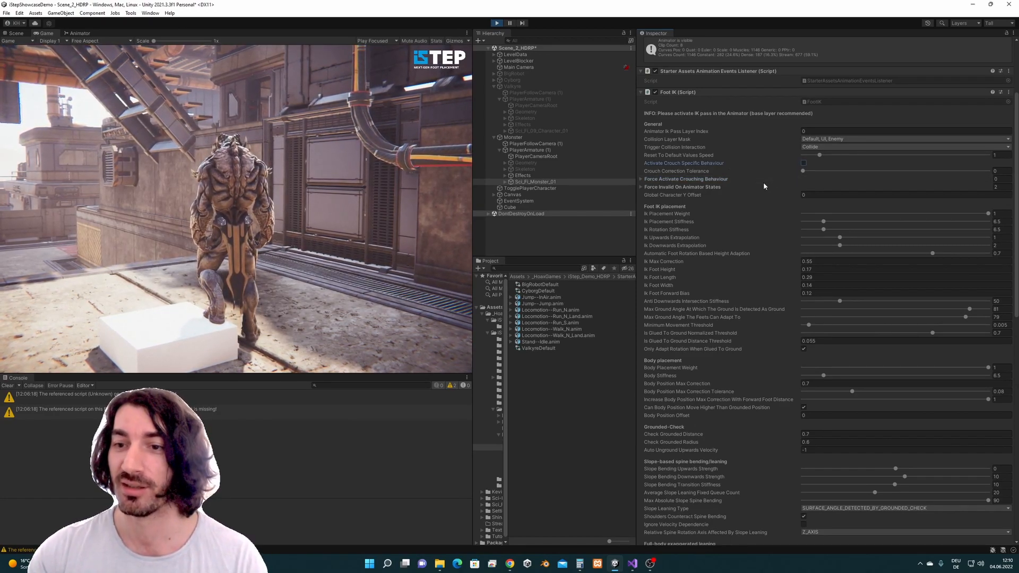
Step: Enable Activate Crouch Specific Behaviour and set the Body Position Offset to -0.43
left_click(805, 162)
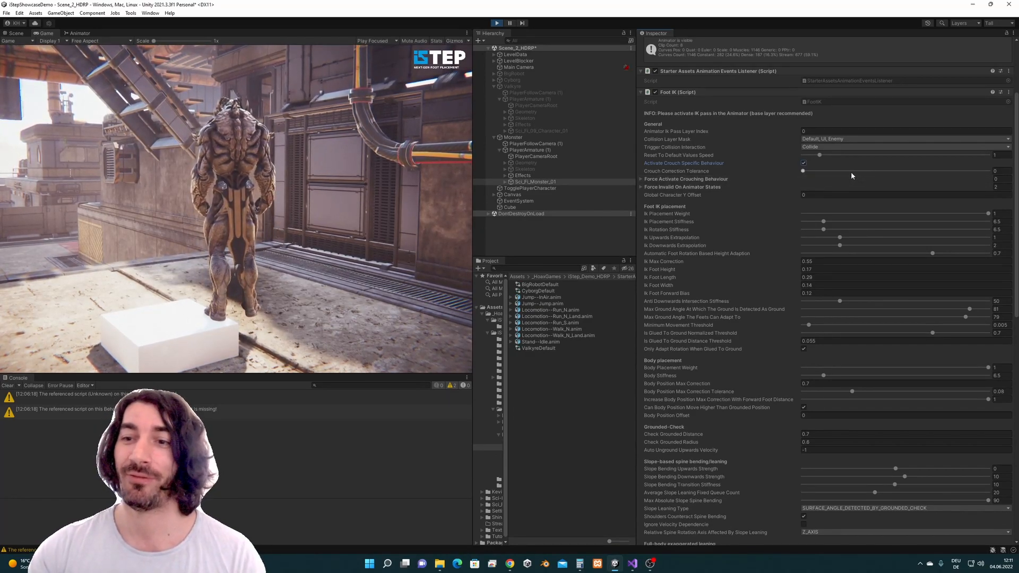
left_click_drag(1017, 186, 1011, 228)
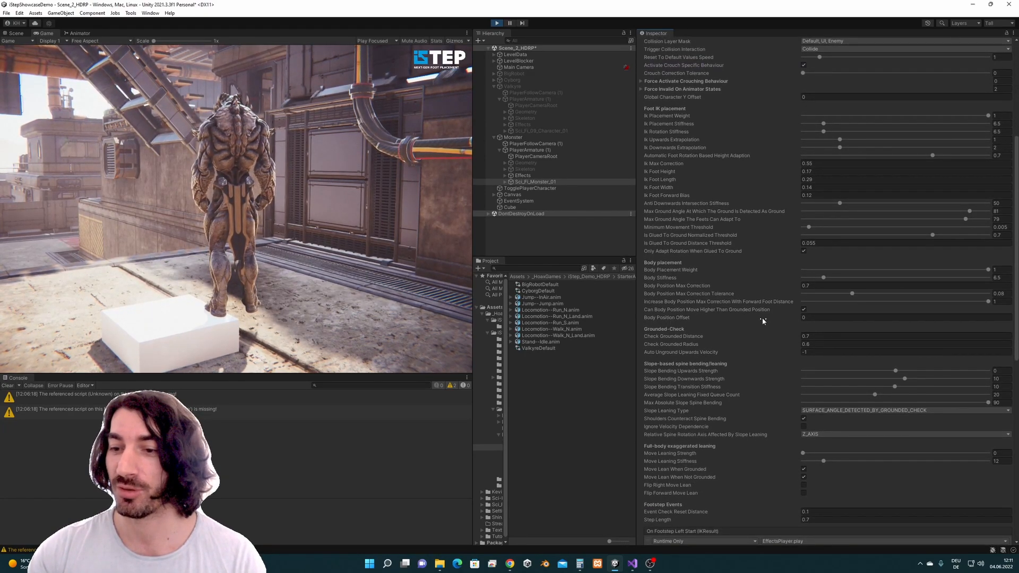
left_click_drag(774, 321, 768, 322)
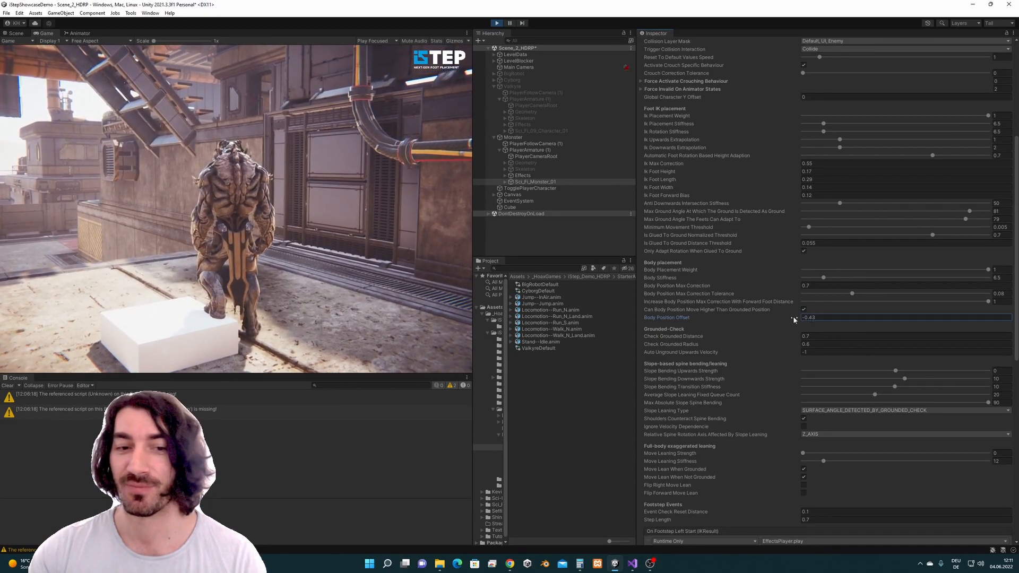
Step: Walk the crouched monster around in the running game and place one foot on the cube
left_click(350, 265)
key("a")
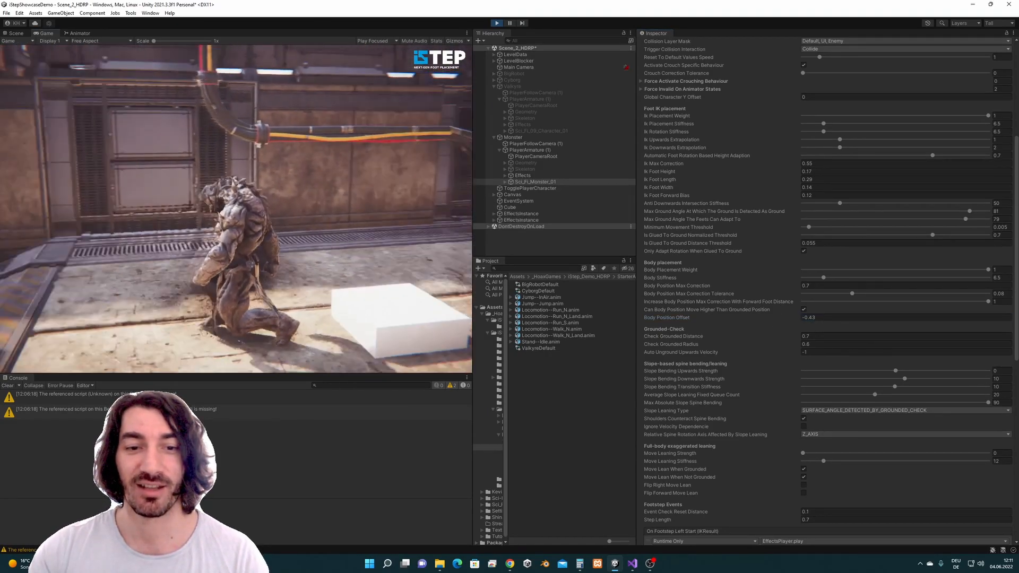
key("d")
key("w")
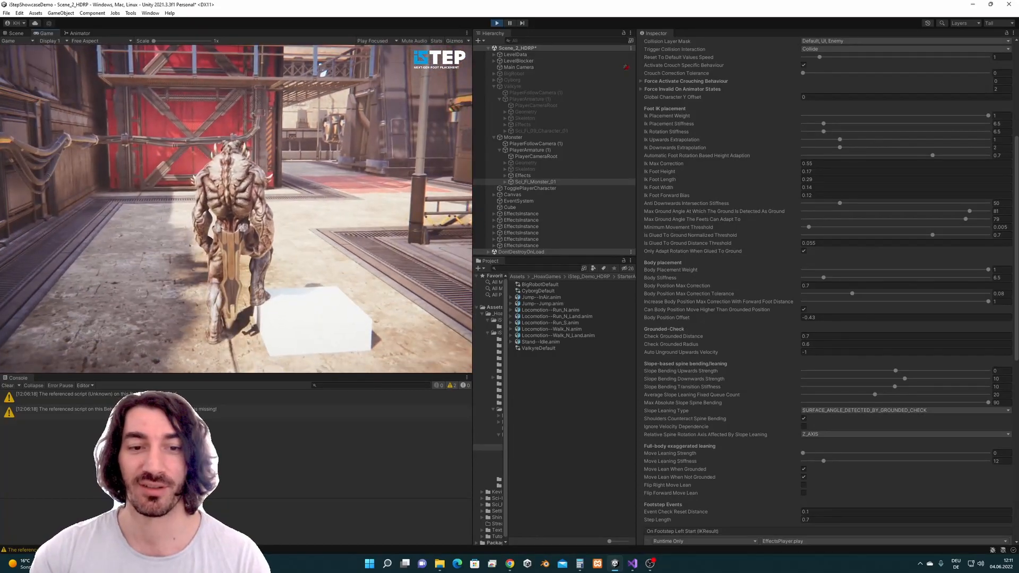
key("w")
key("a")
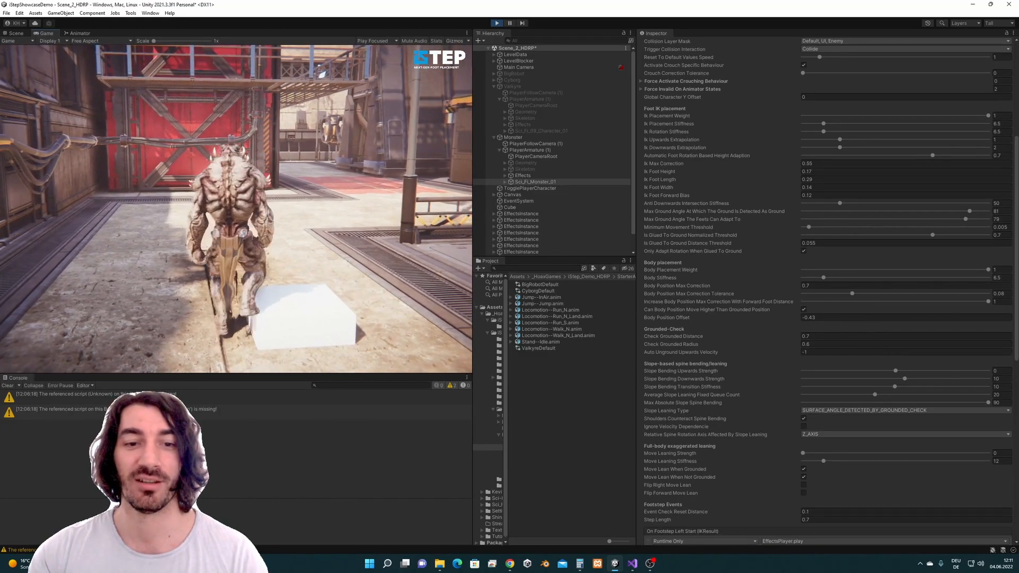
key("d")
key("a")
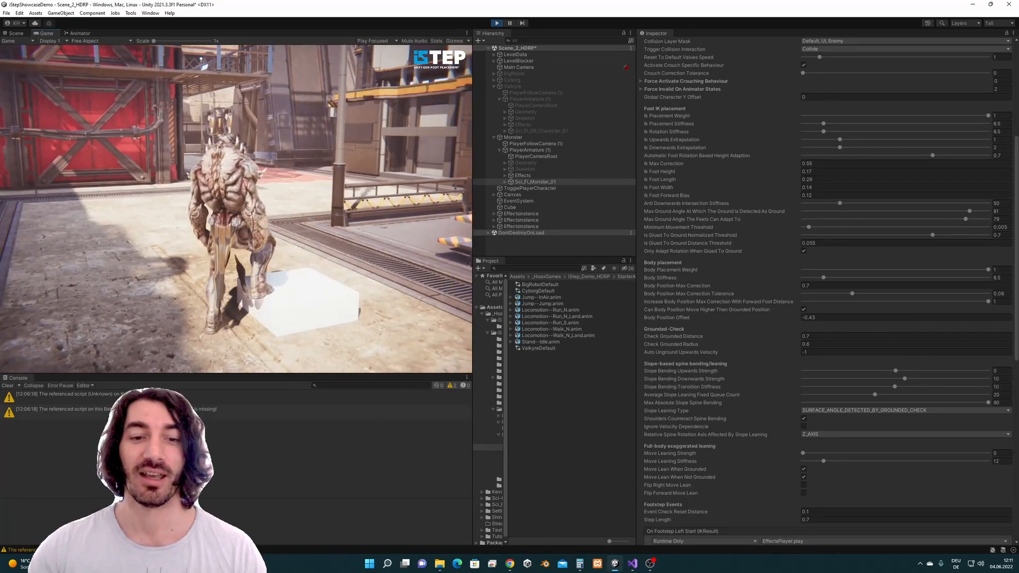
Step: Reselect Sci_Fi_Monster_01 and raise its Foot IK Crouch Correction Tolerance to 1
key("super")
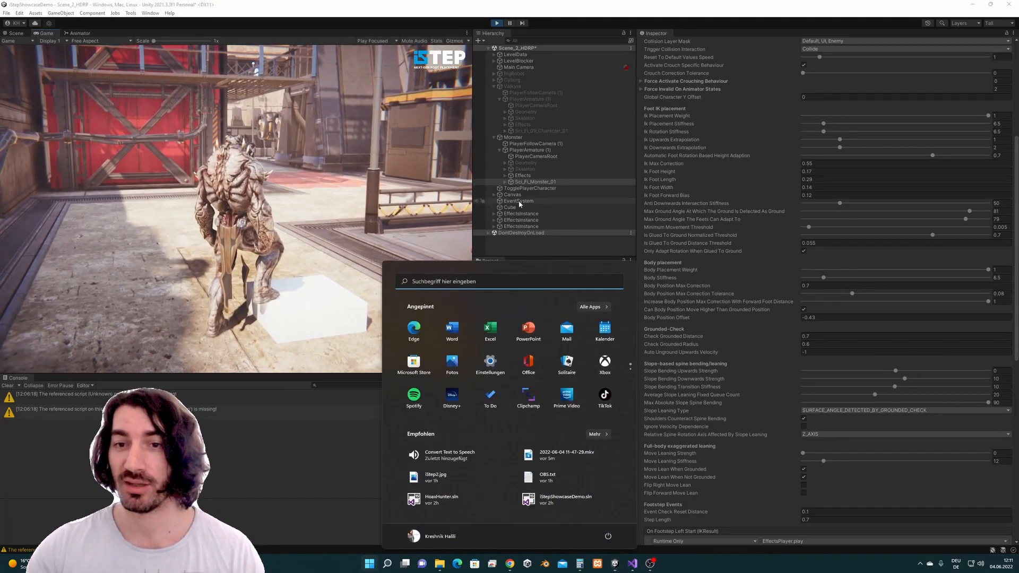
left_click(558, 150)
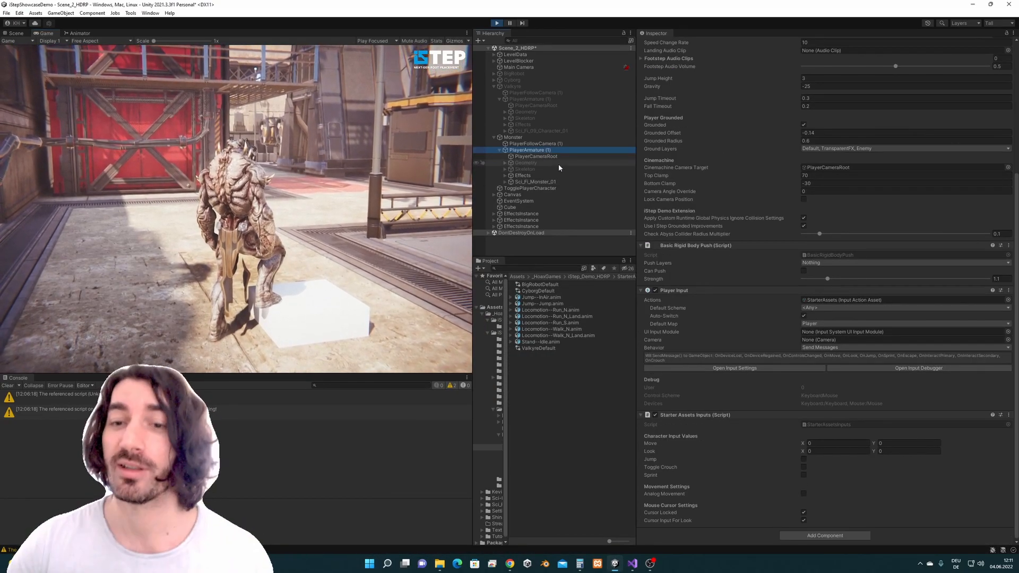
left_click(560, 183)
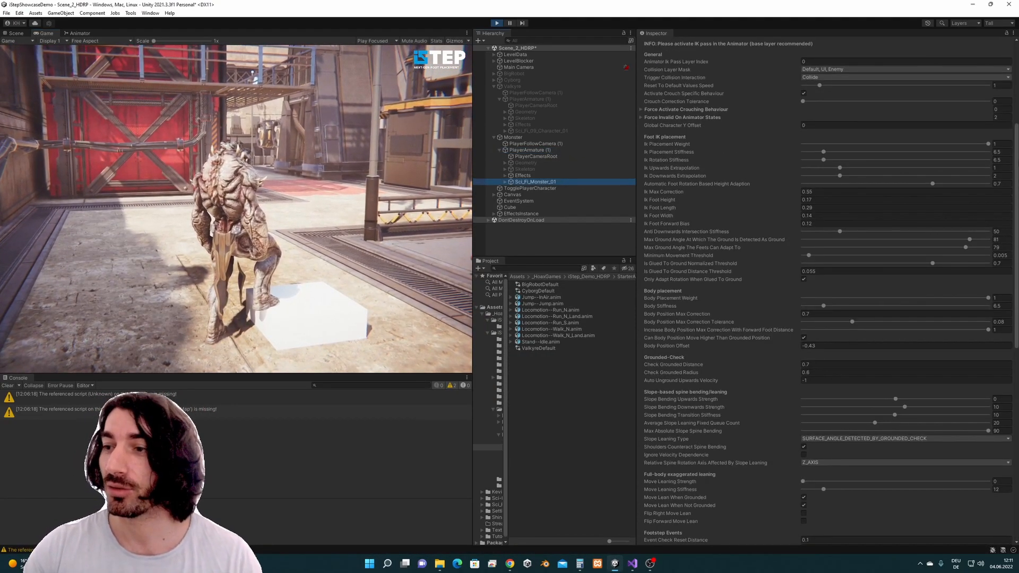
scroll(695, 173, "up", 3)
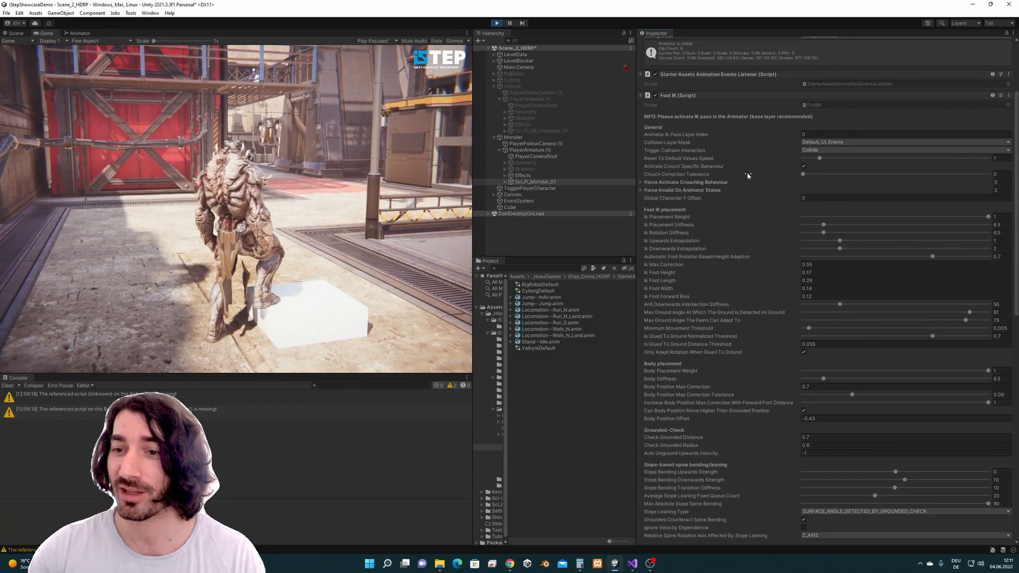
mouse_move(803, 174)
left_mouse_down()
mouse_move(989, 174)
mouse_move(814, 190)
left_mouse_up()
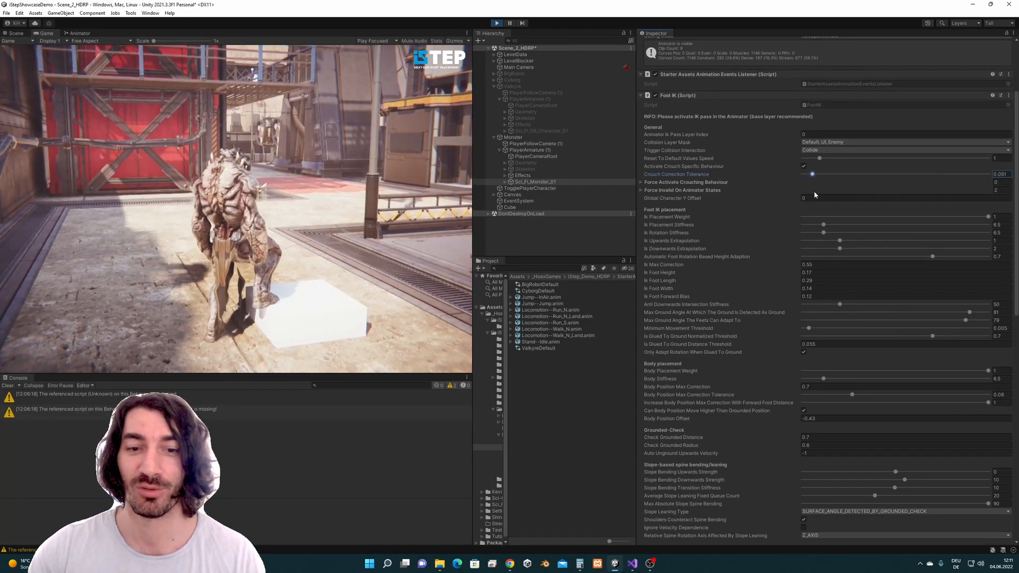
left_click_drag(944, 187, 998, 184)
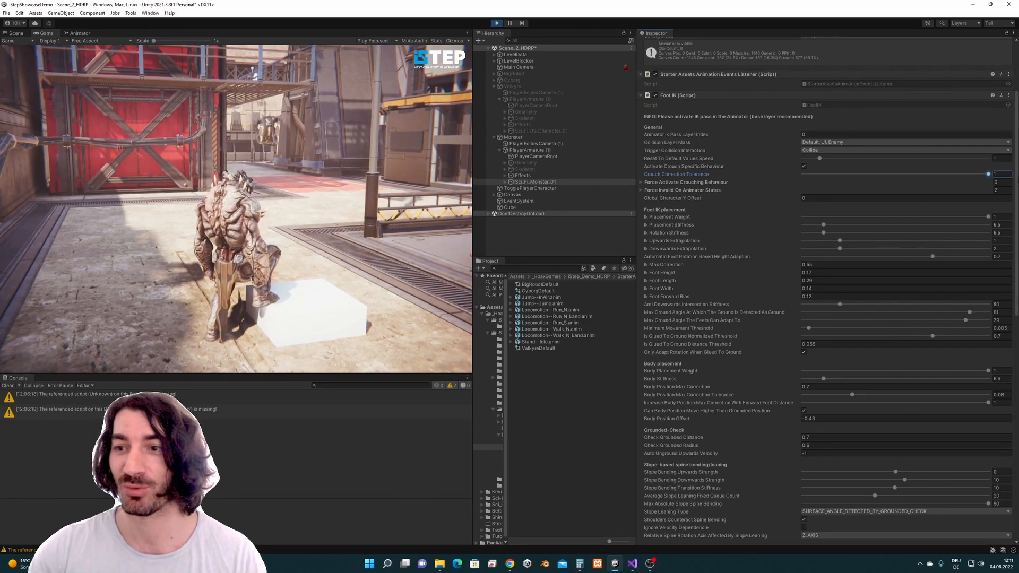
Step: Toggle Activate Crouch Specific Behaviour off and on again, and set Crouch Correction Tolerance to 0.142
left_click(804, 166)
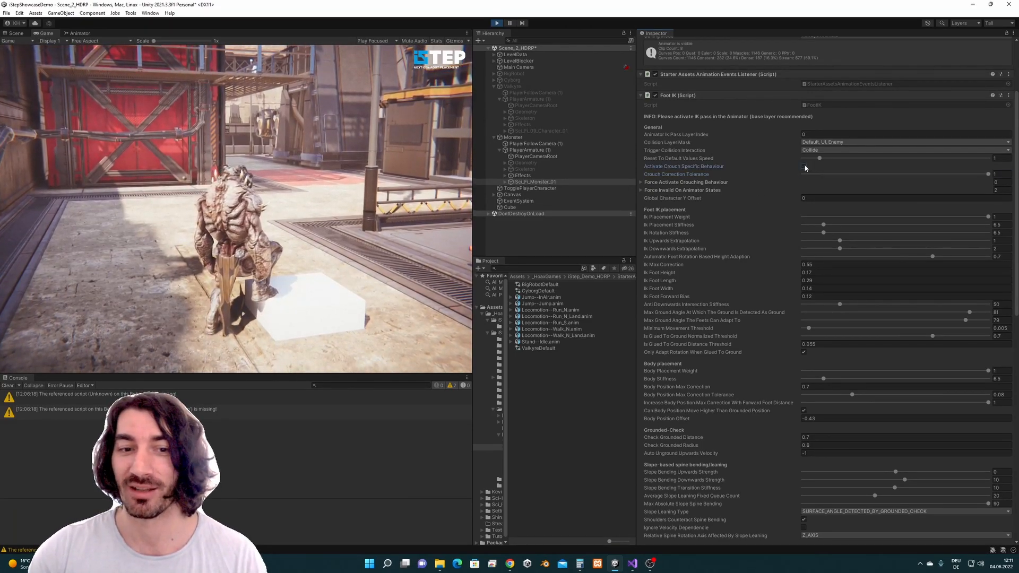
left_click(805, 166)
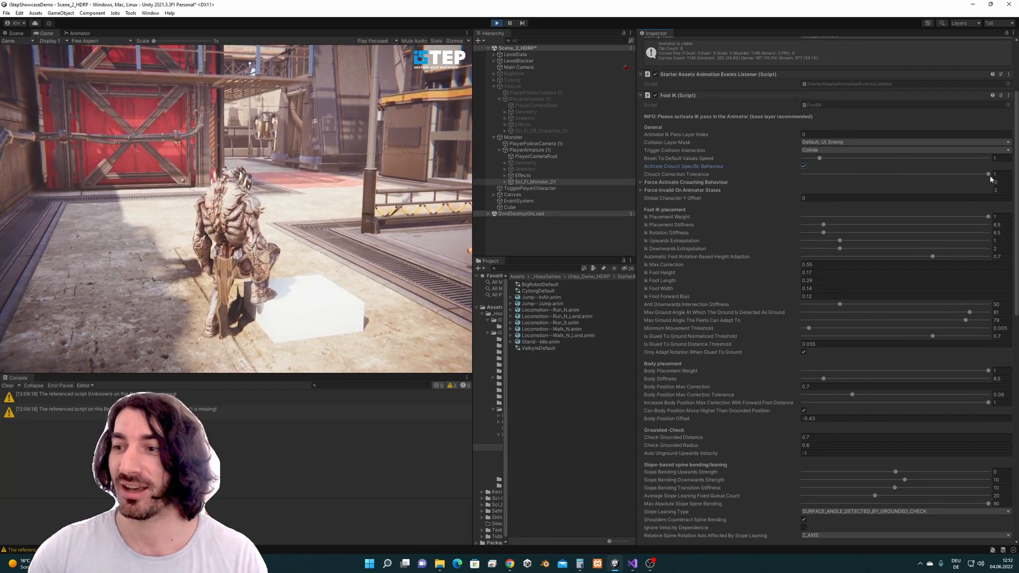
left_click_drag(980, 177, 829, 180)
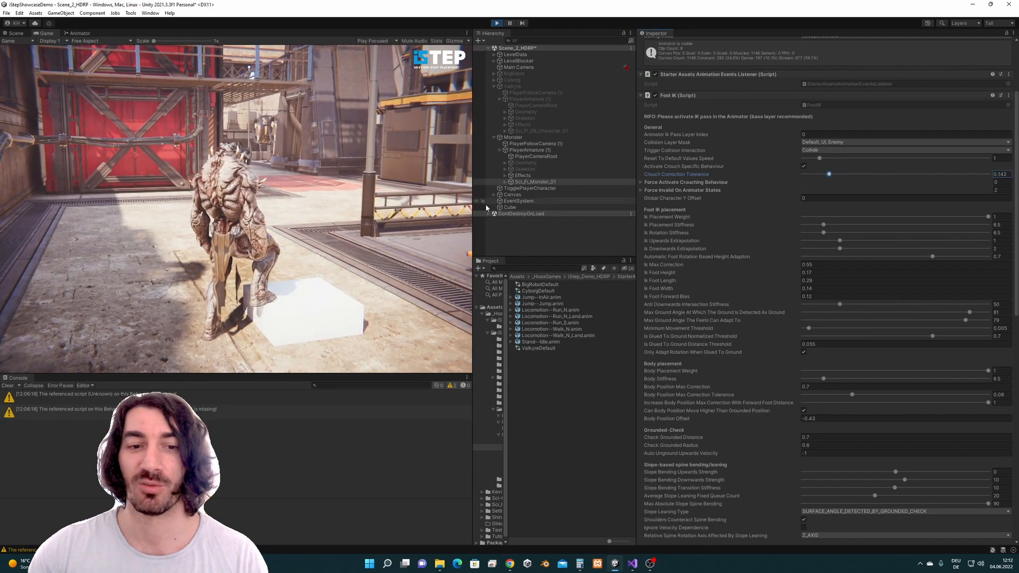
Step: Walk the crouched monster around the cube in the running game to examine its crouching with the adjusted tolerance
left_click(343, 219)
key("w")
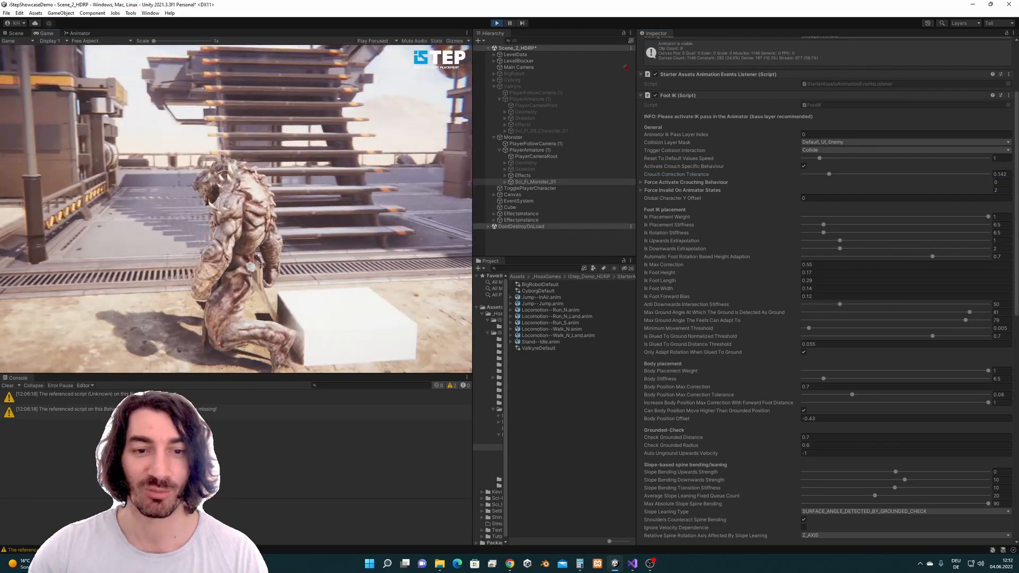
key("w")
key("d")
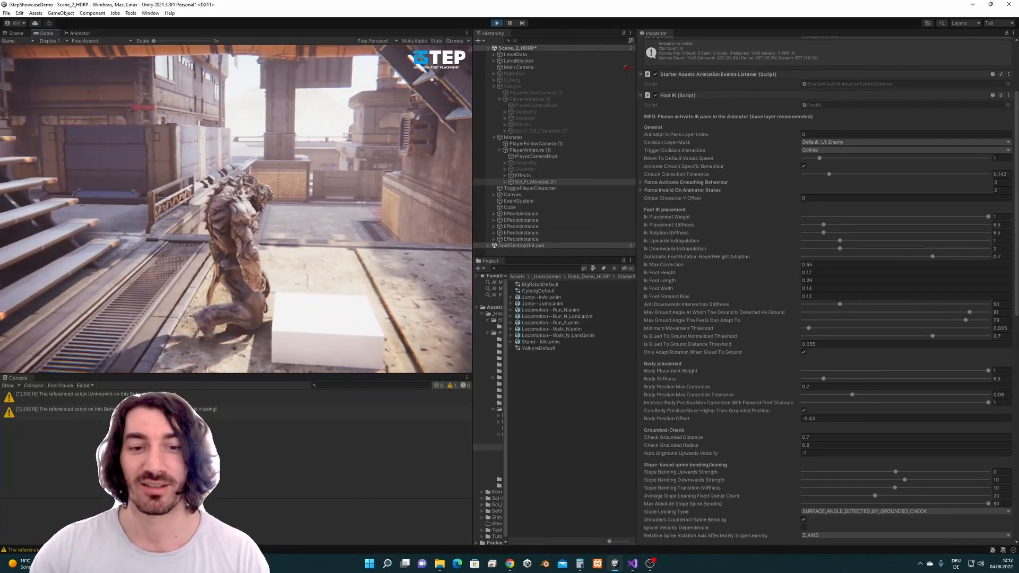
key("a")
key("w")
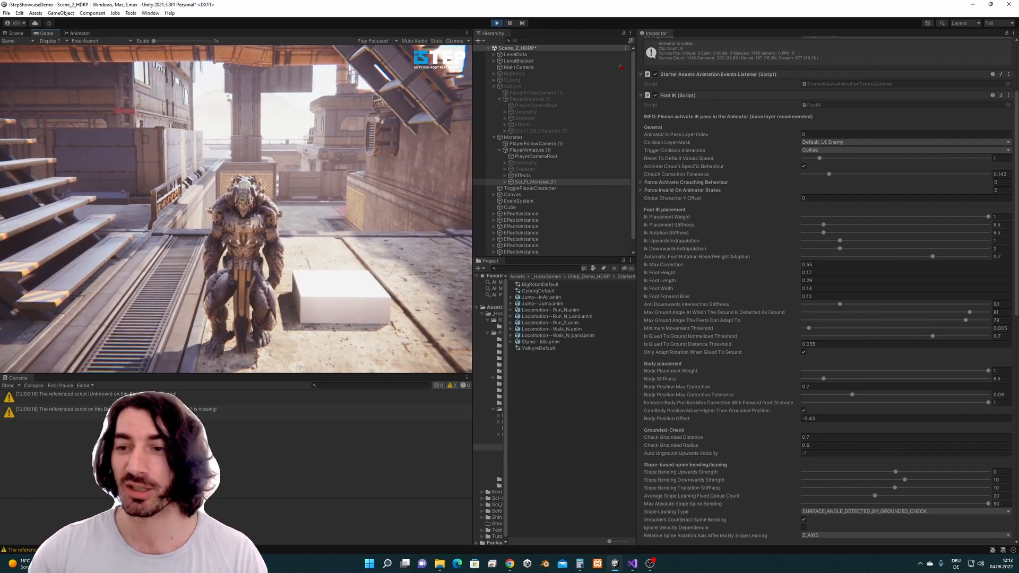
Step: Select the monster's Body Position Offset value and walk it around beside the cube in the running game to examine its stance
key("super")
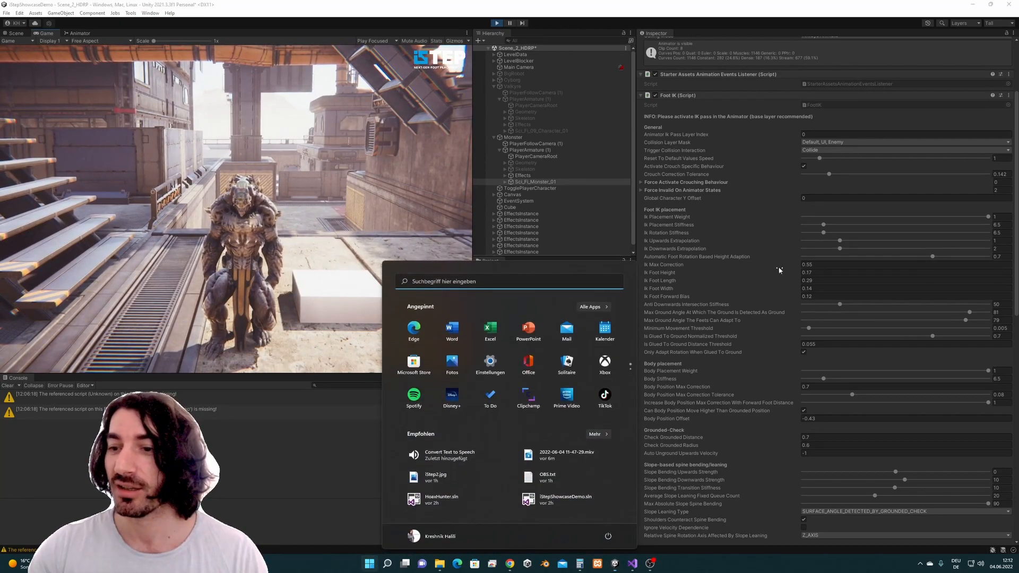
left_click(817, 419)
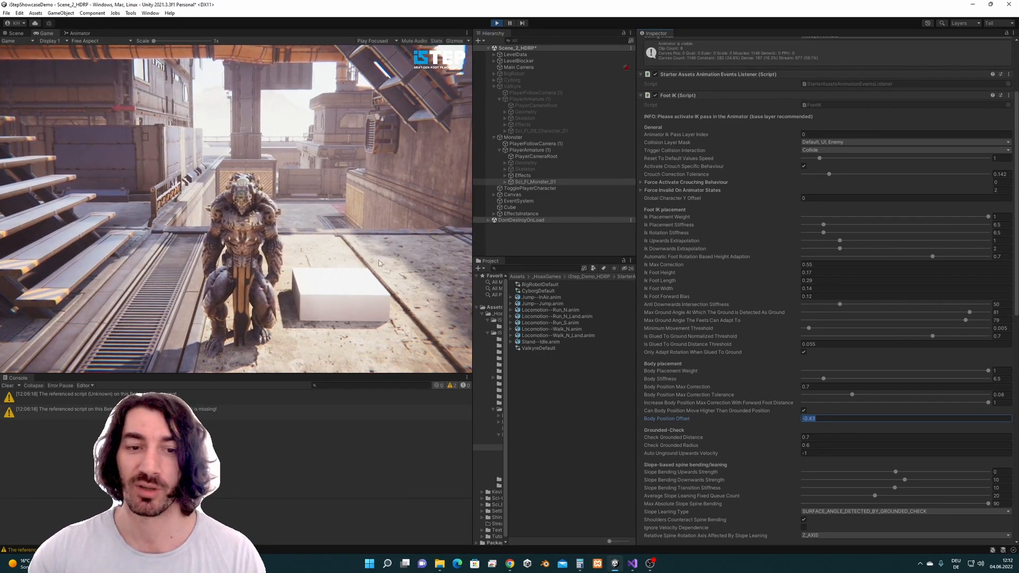
left_click(381, 264)
key("a")
key("d")
key("w")
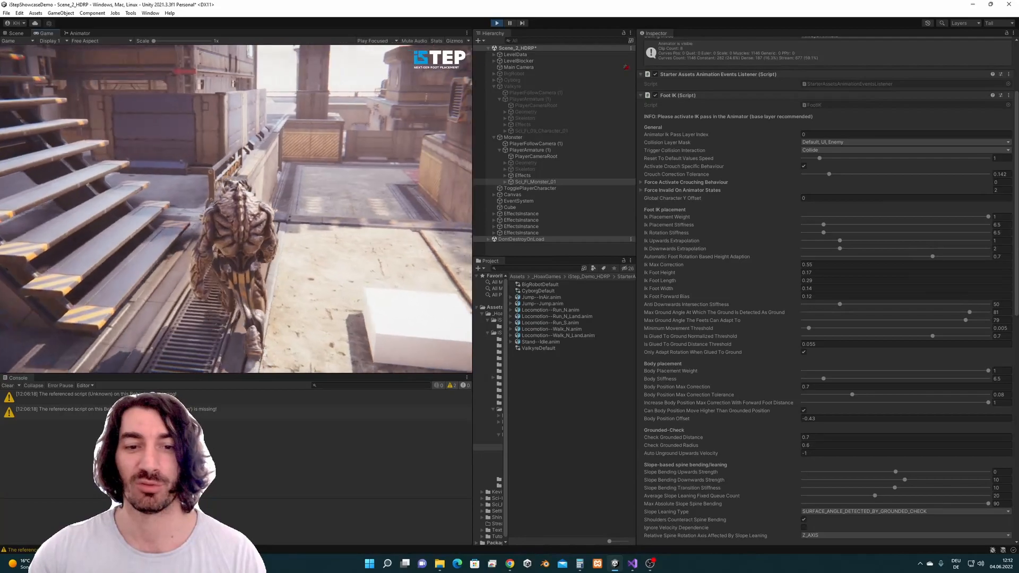
key("d")
key("s")
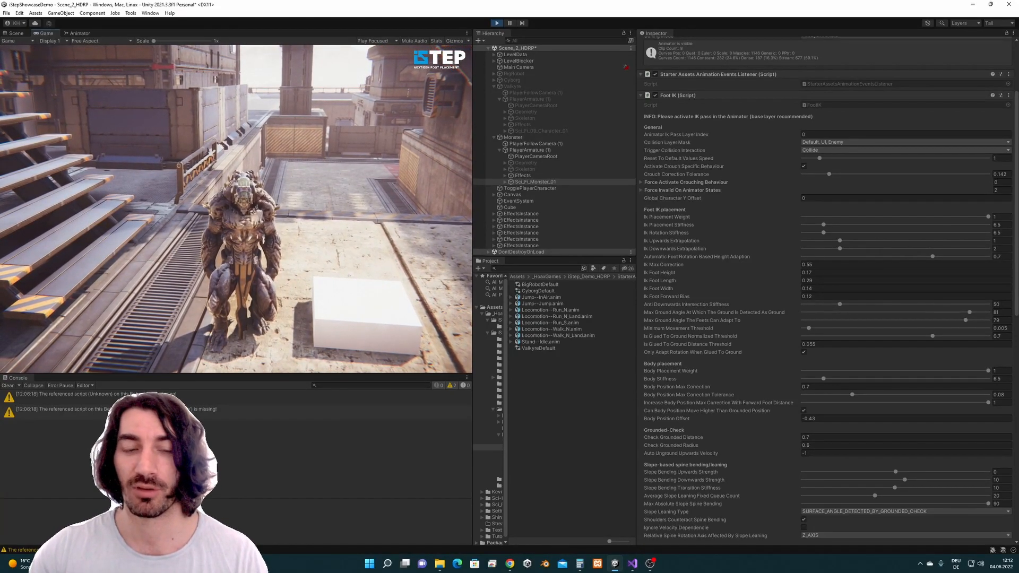
Step: Set the monster's Foot IK Body Position Offset to 0
key("super")
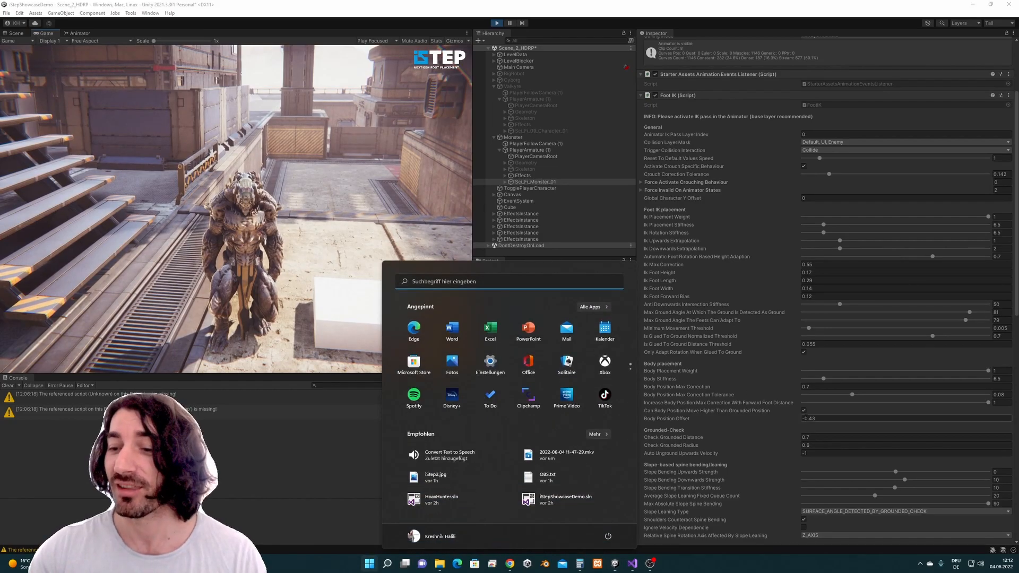
left_click(820, 421)
type("0")
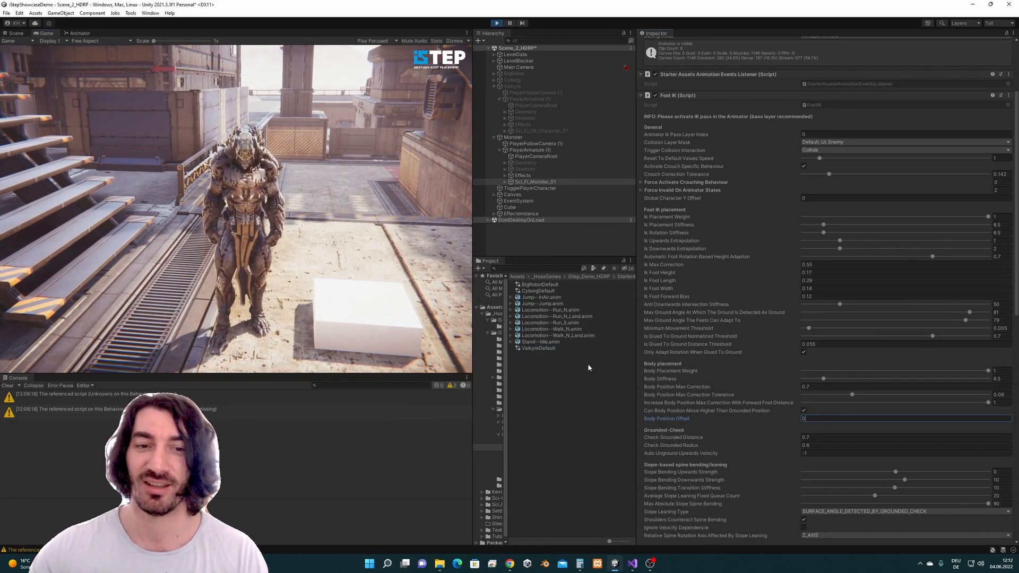
Step: Walk the monster around beside the cube in the running game to examine its posture without a body offset
left_click(210, 154)
key("w")
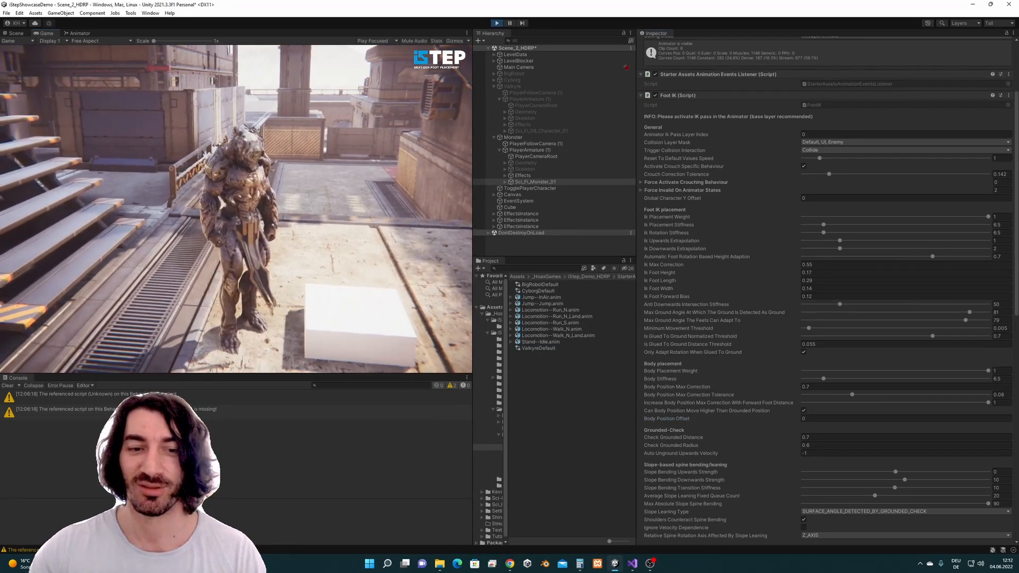
key("s")
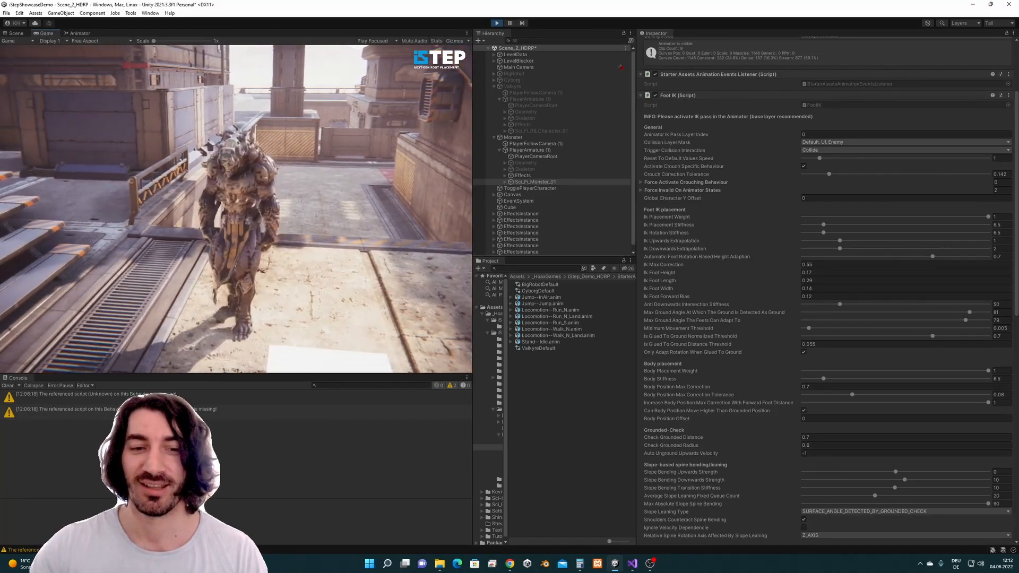
key("super")
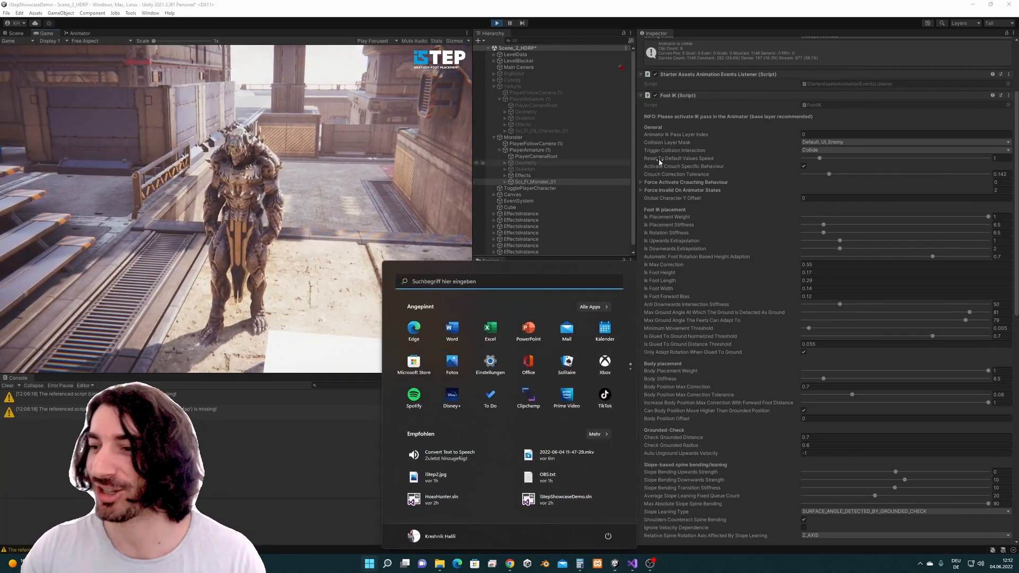
key("super")
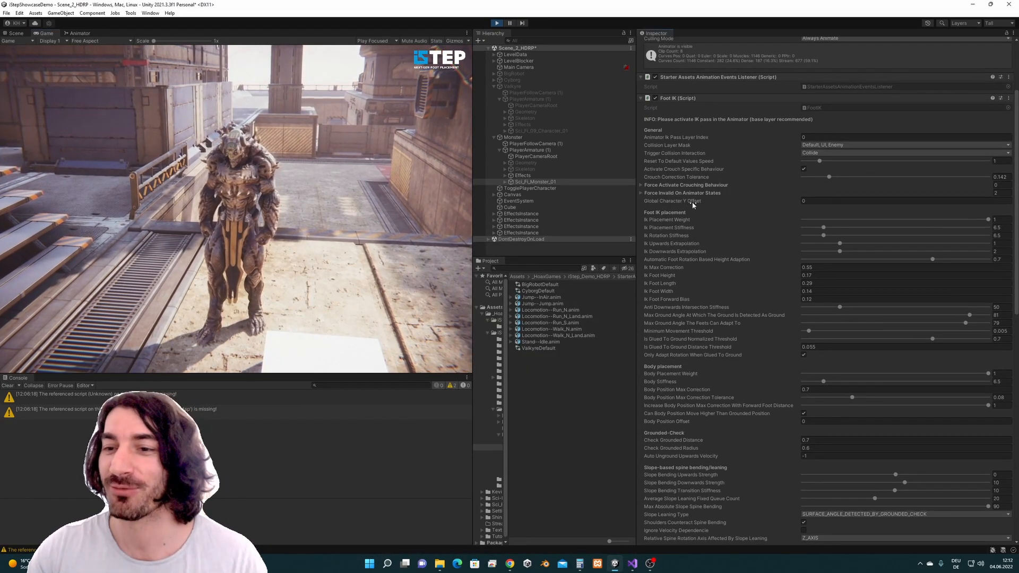
Step: Check the Force Activate Crouching Behaviour list, turn off Activate Crouch Specific Behaviour and set Crouch Correction Tolerance to 0
left_click(642, 186)
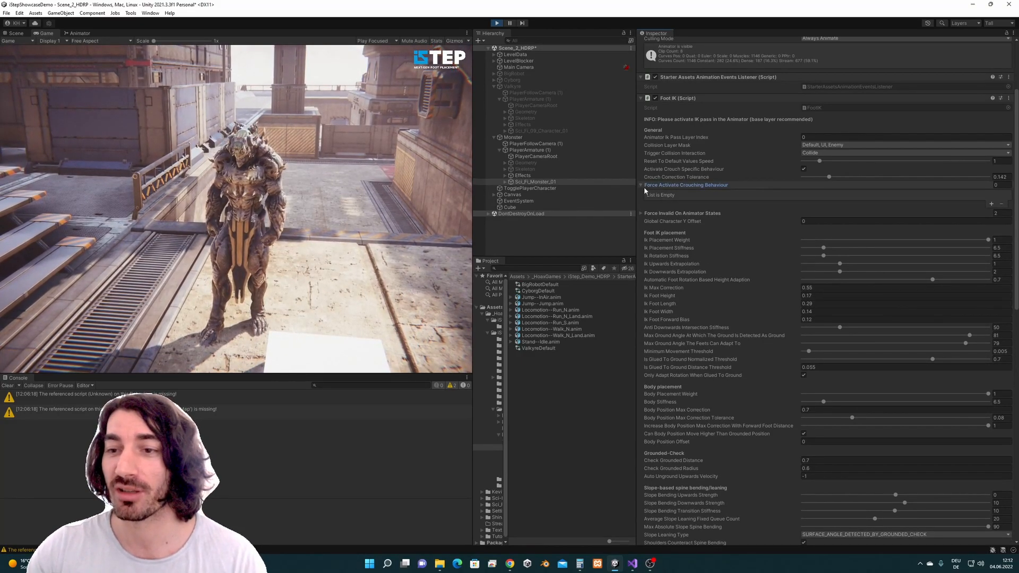
left_click(644, 187)
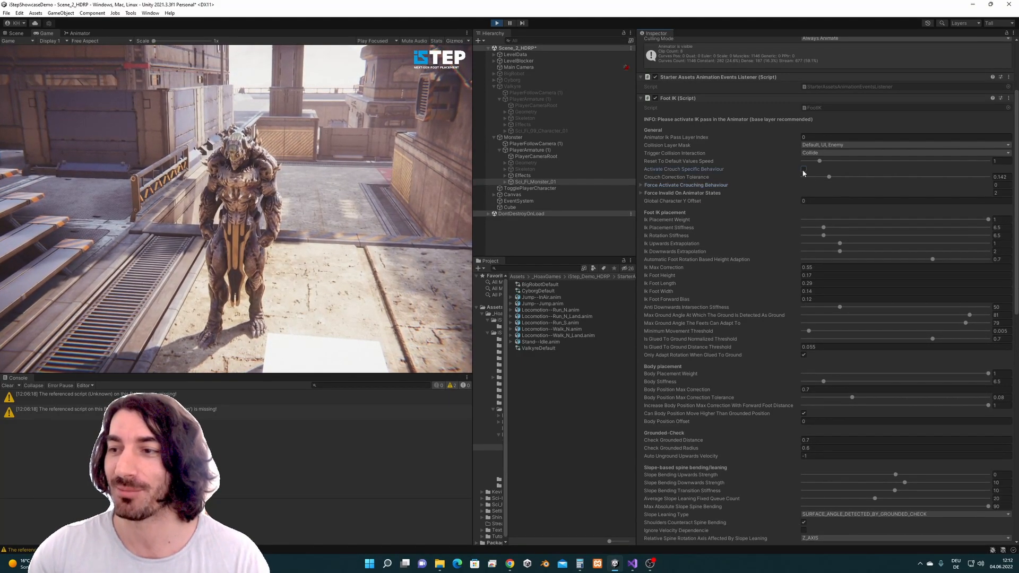
left_click(803, 176)
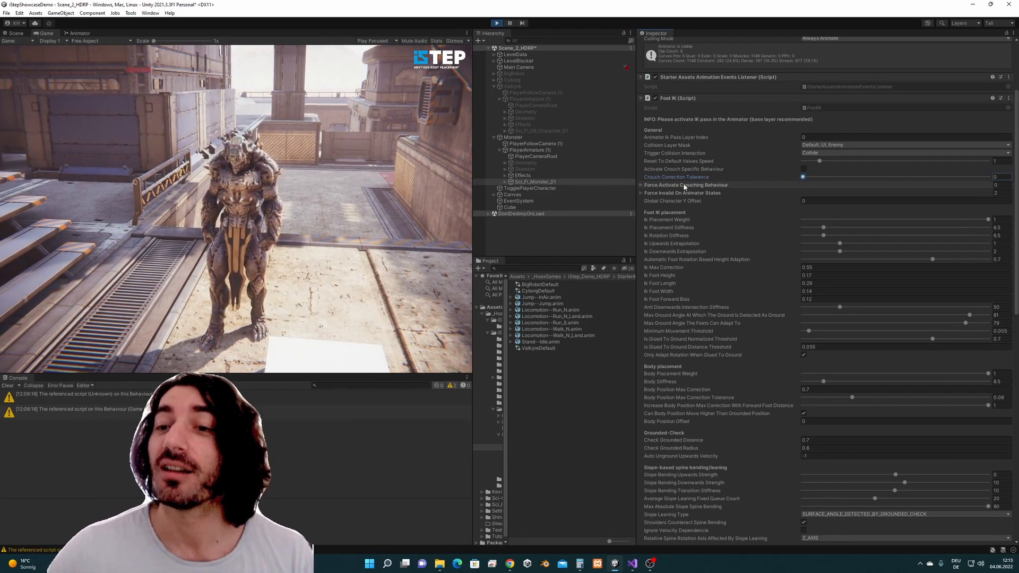
Step: Examine the Force Invalid On Animator States list in the monster's Foot IK, including the Layer and Animator State of Element 1
left_click(649, 194)
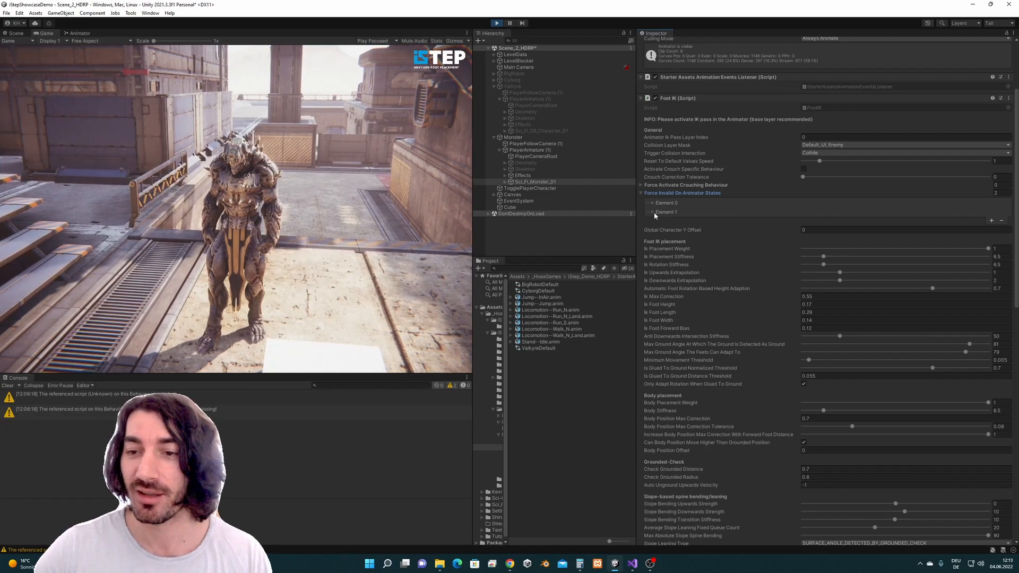
left_click(653, 213)
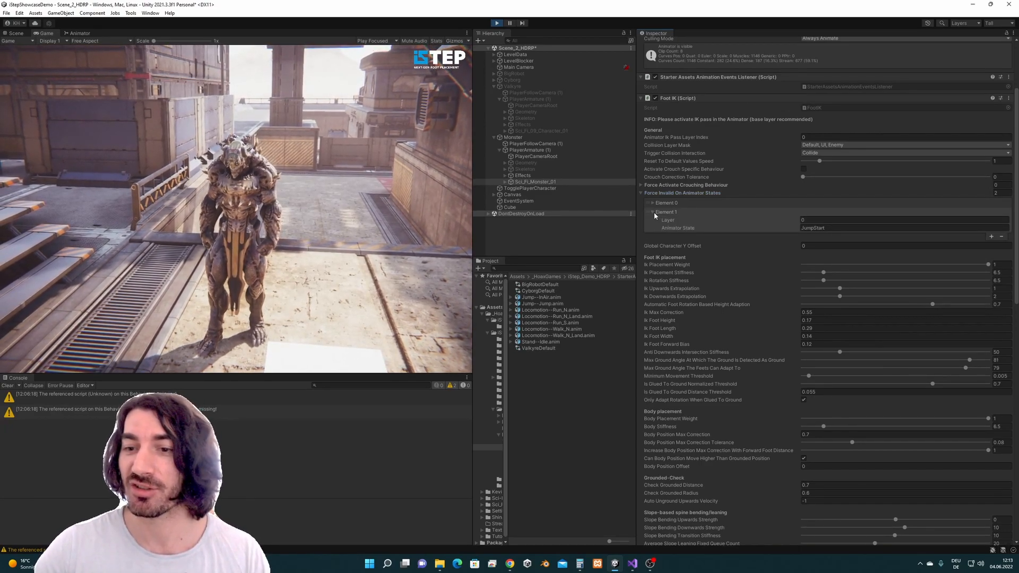
left_click(654, 212)
left_click(642, 193)
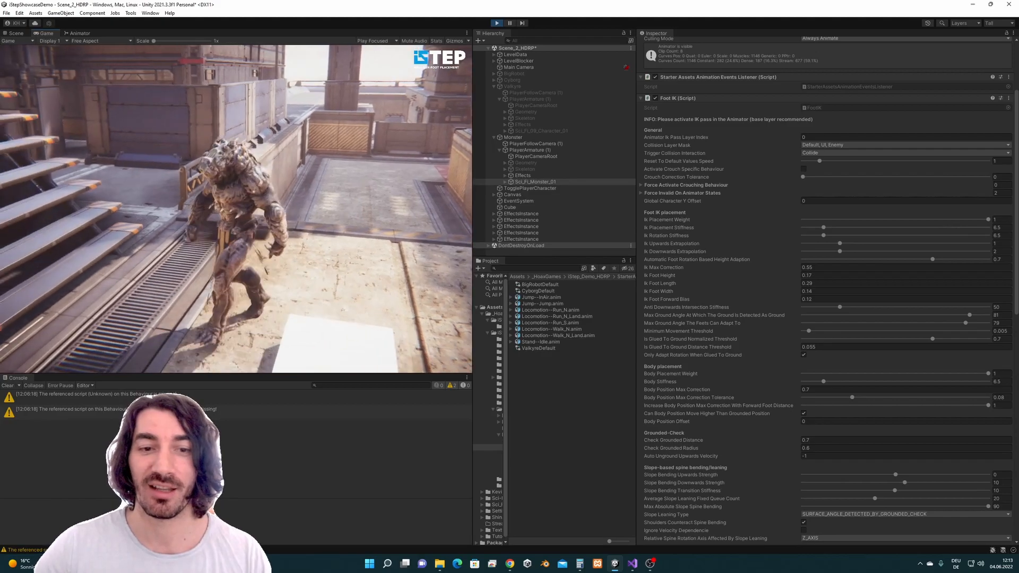
key("super")
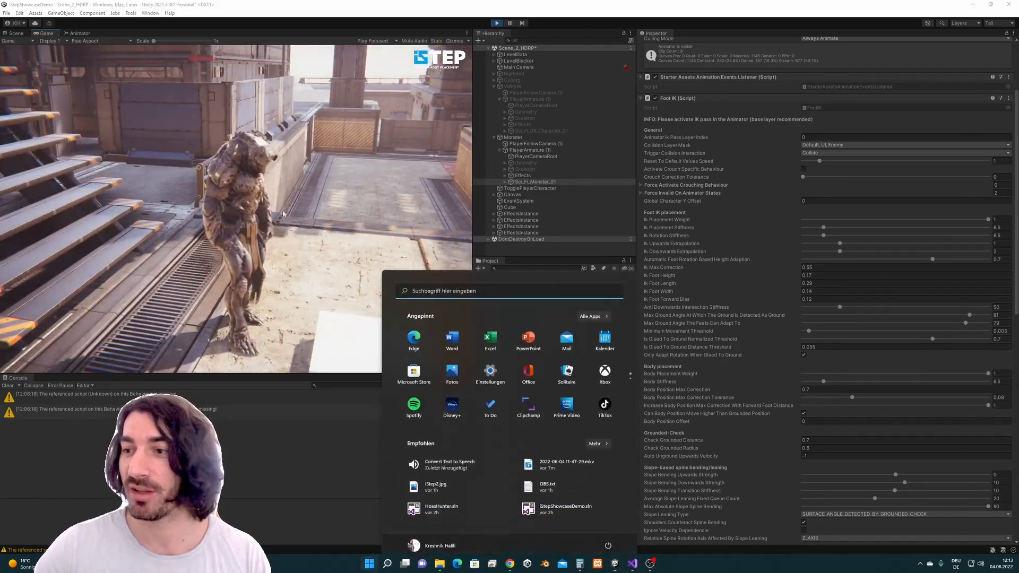
left_click_drag(1016, 230, 1017, 276)
scroll(739, 278, "down", 3)
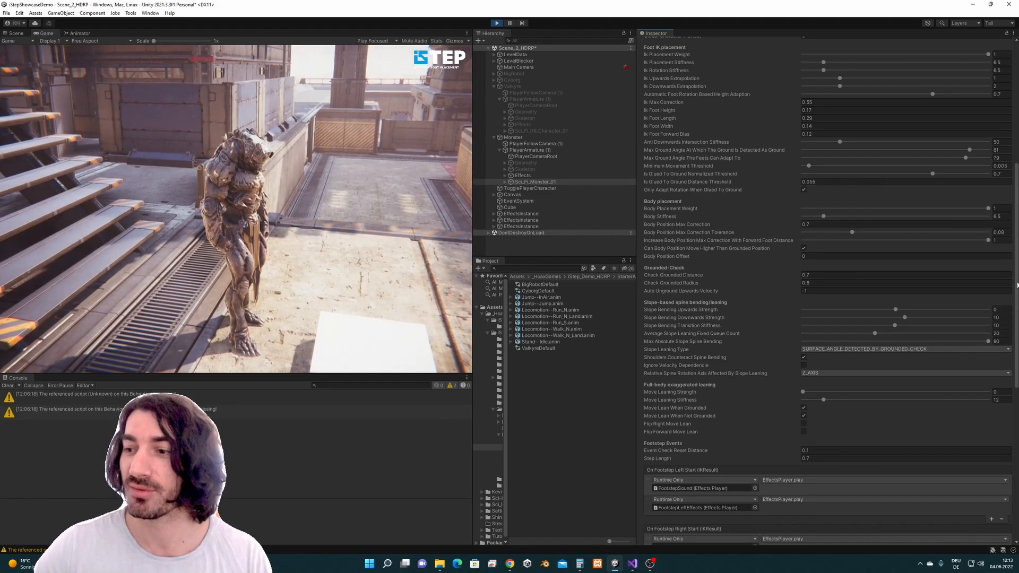
scroll(761, 208, "up", 8)
left_click(760, 208)
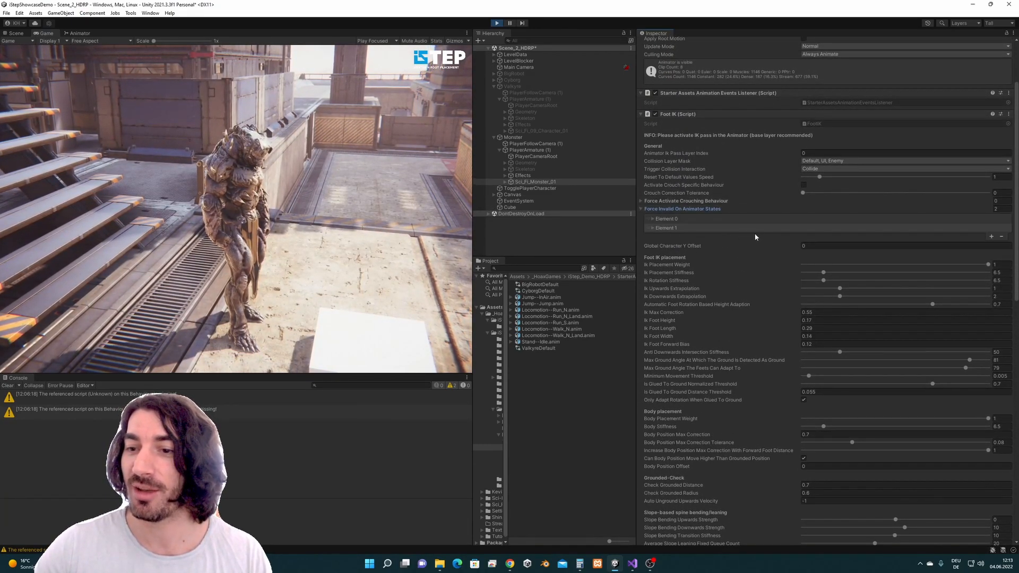
left_click(653, 228)
left_click(641, 209)
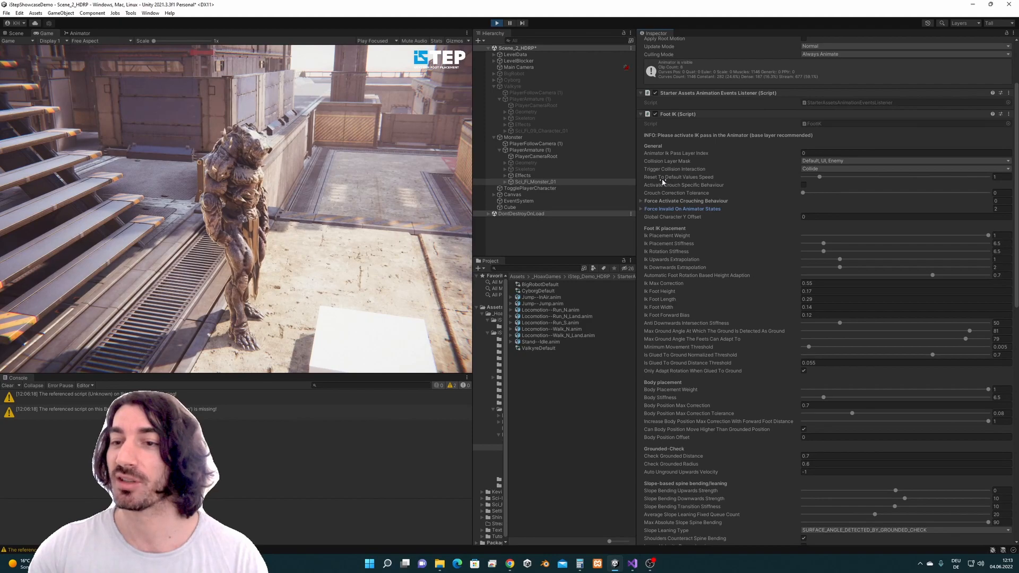
scroll(930, 203, "down", 2)
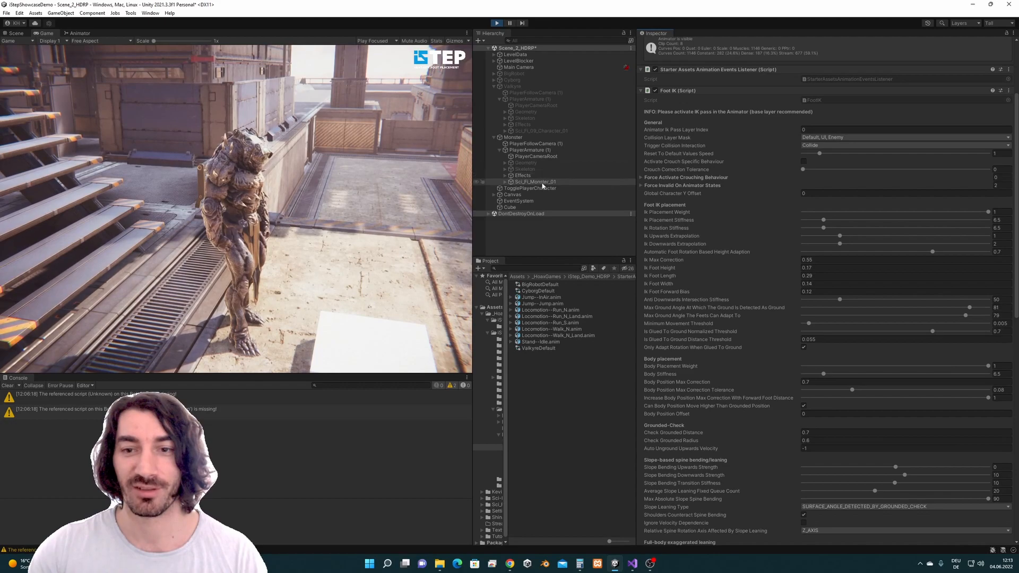
Step: Deactivate the Monster object and activate the Valkyre object as the playable character
left_click(514, 137)
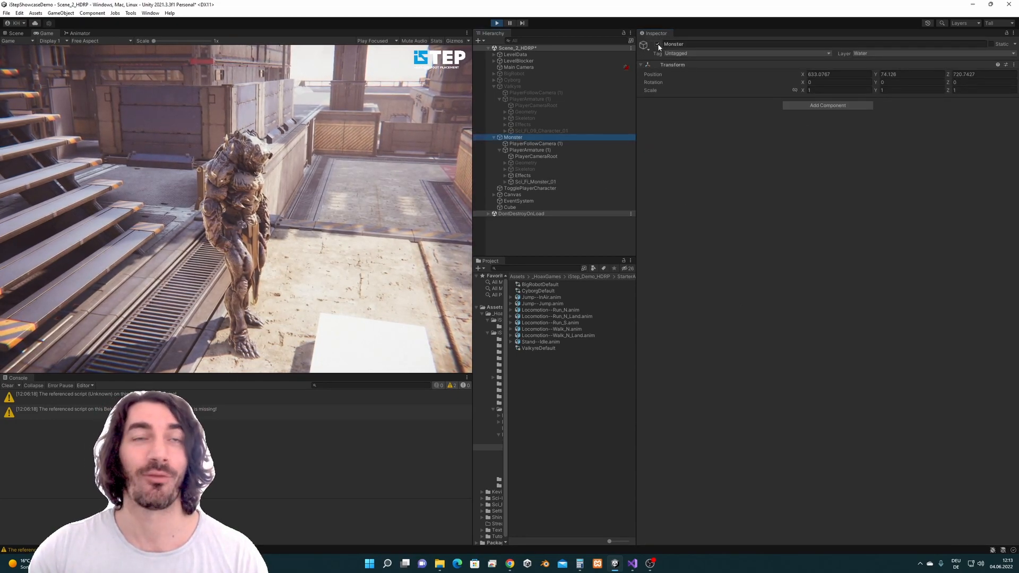
left_click(657, 45)
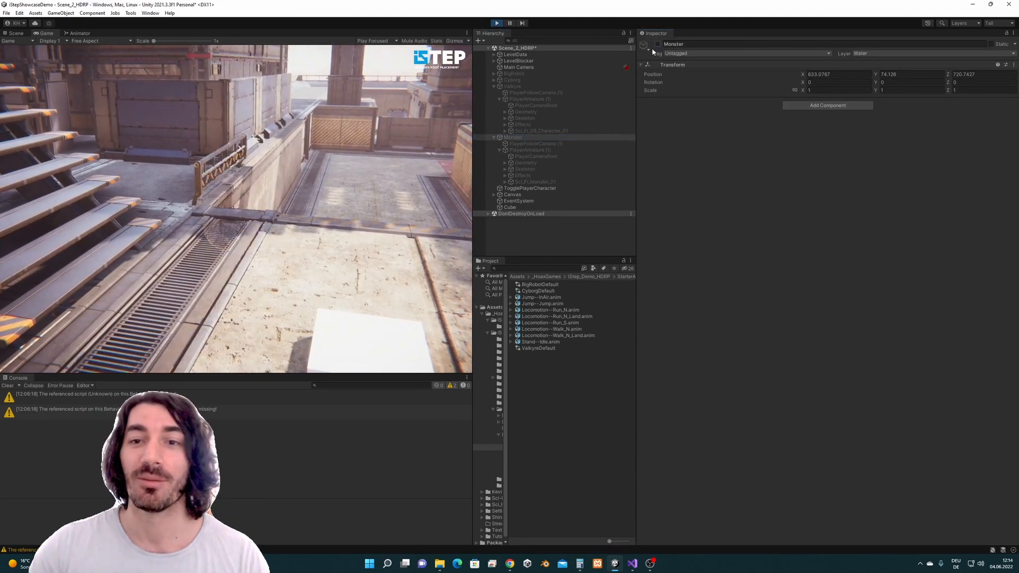
left_click(533, 86)
key("alt+shift+a")
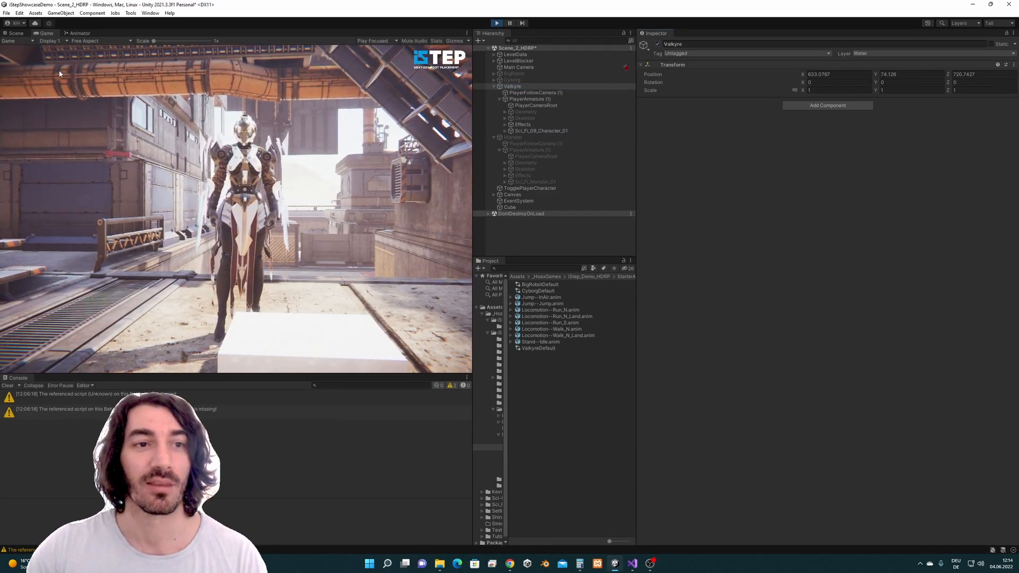
Step: Move the Cube sideways in the Scene view, away from the Valkyre character's feet
key("ctrl+1")
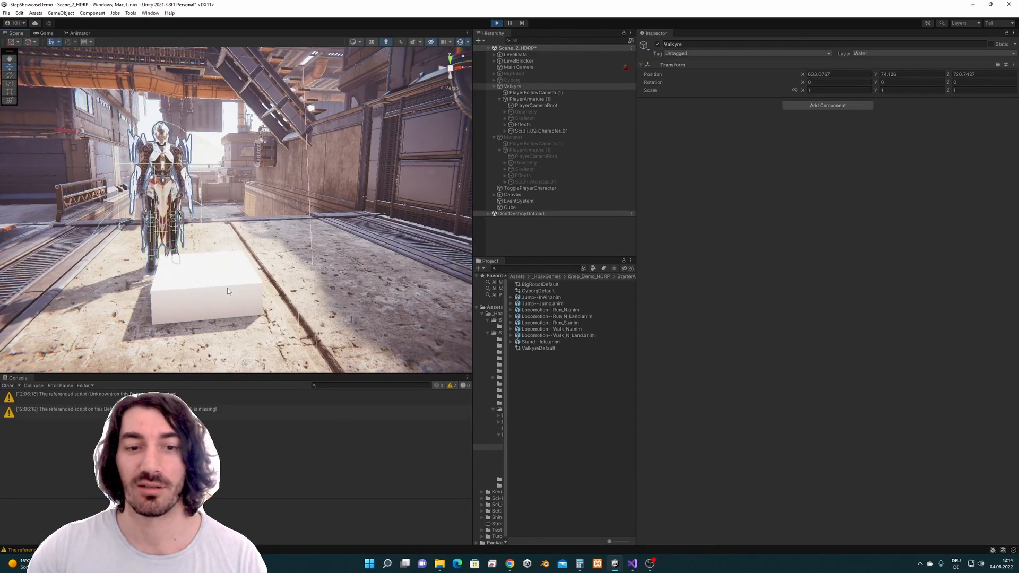
left_click(234, 295)
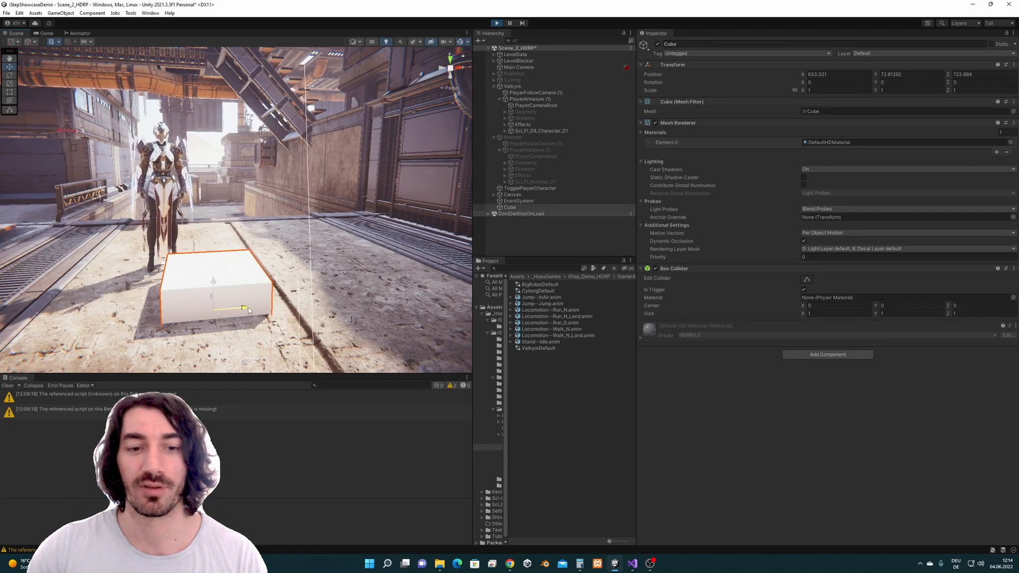
left_click_drag(241, 308, 340, 301)
Step: Disable the Foot IK component on Sci_Fi_09_Character_01 and view the character's feet up close in the Scene view
left_click(538, 131)
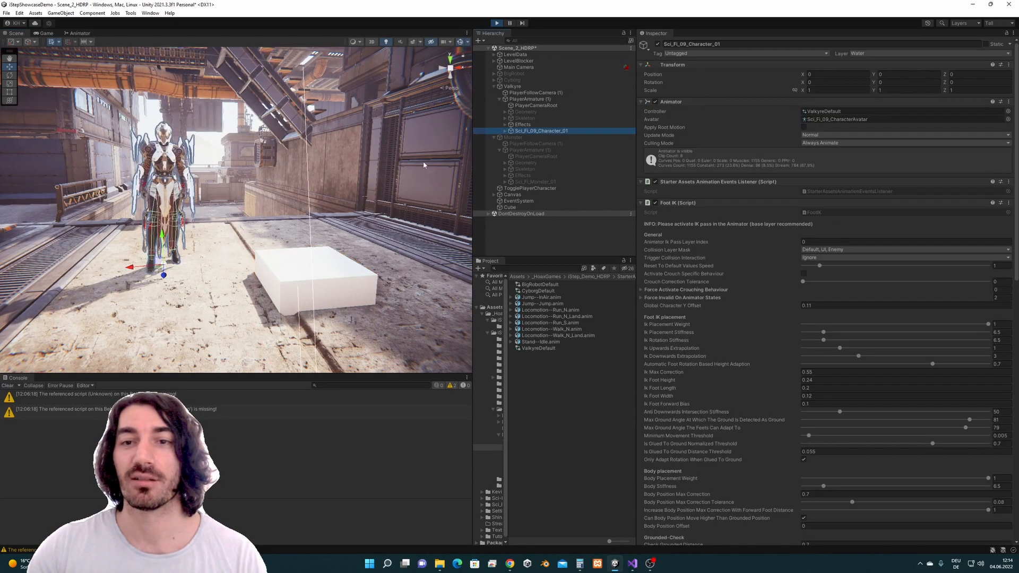
key("f")
scroll(283, 204, "up", 5)
left_click_drag(295, 239, 230, 206, "alt")
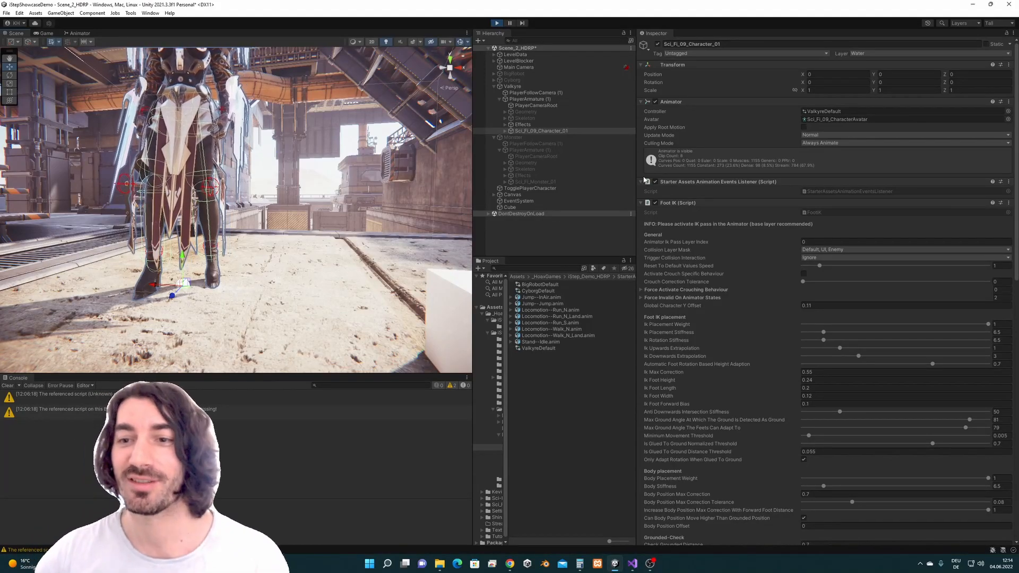
left_click(655, 202)
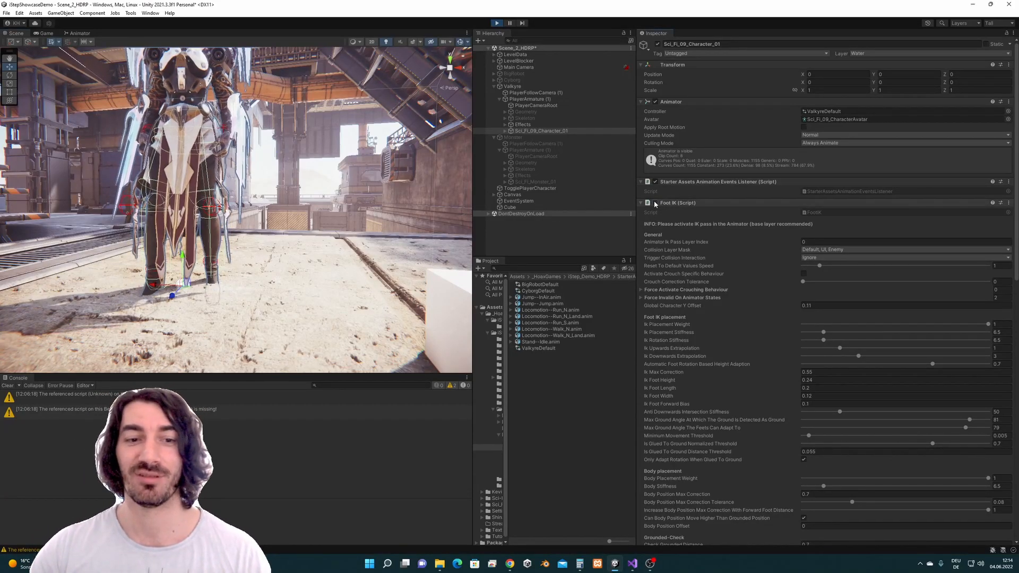
scroll(302, 240, "up", 3)
left_click_drag(302, 239, 260, 240, "alt")
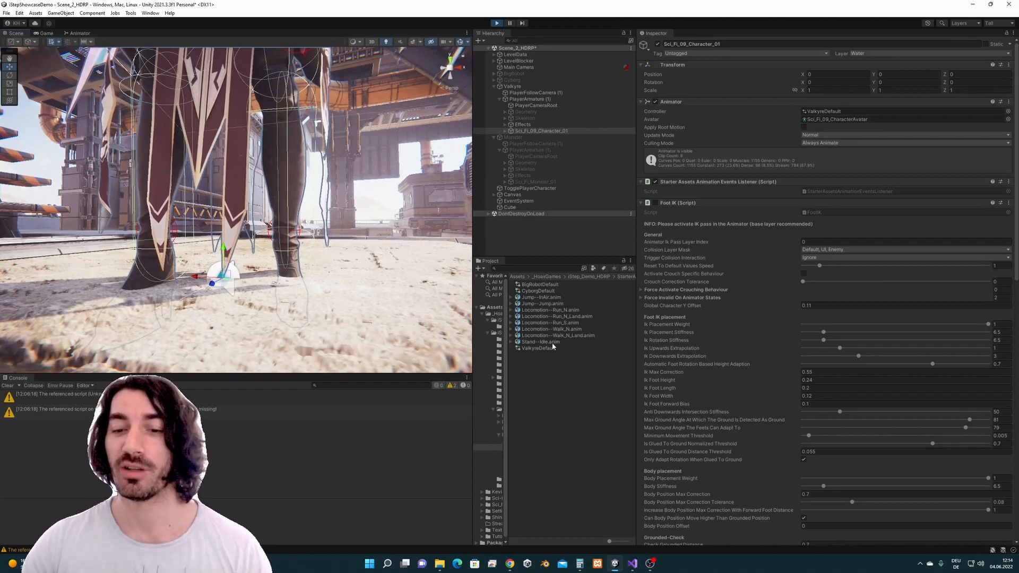
Step: Set the Root Transform Position (Y) Offset of the Stand--Idle.anim clip to -0.1 and apply the import settings
left_click(518, 343)
left_click(512, 343)
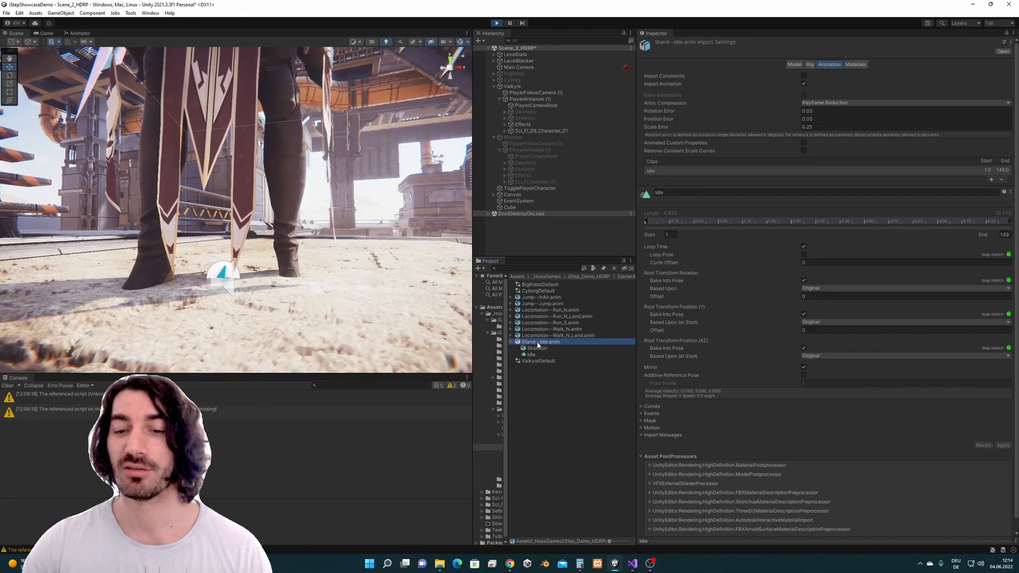
left_click(334, 235)
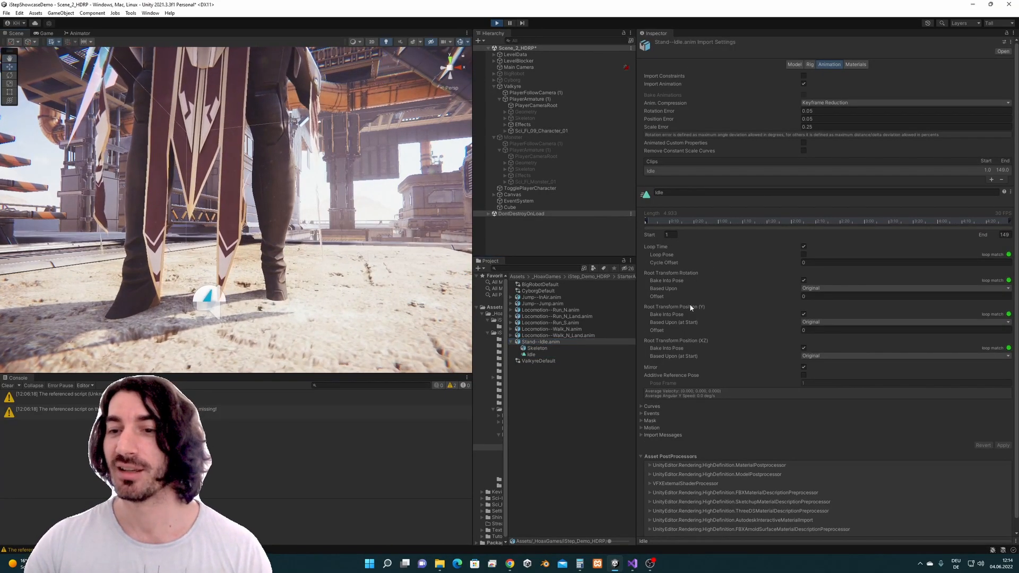
left_click(818, 329)
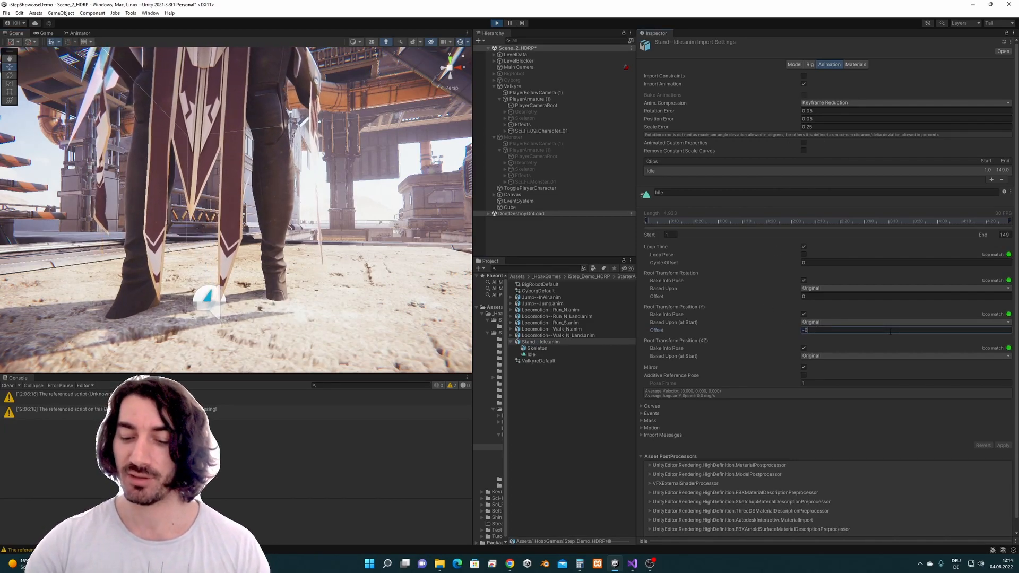
type("-0,1")
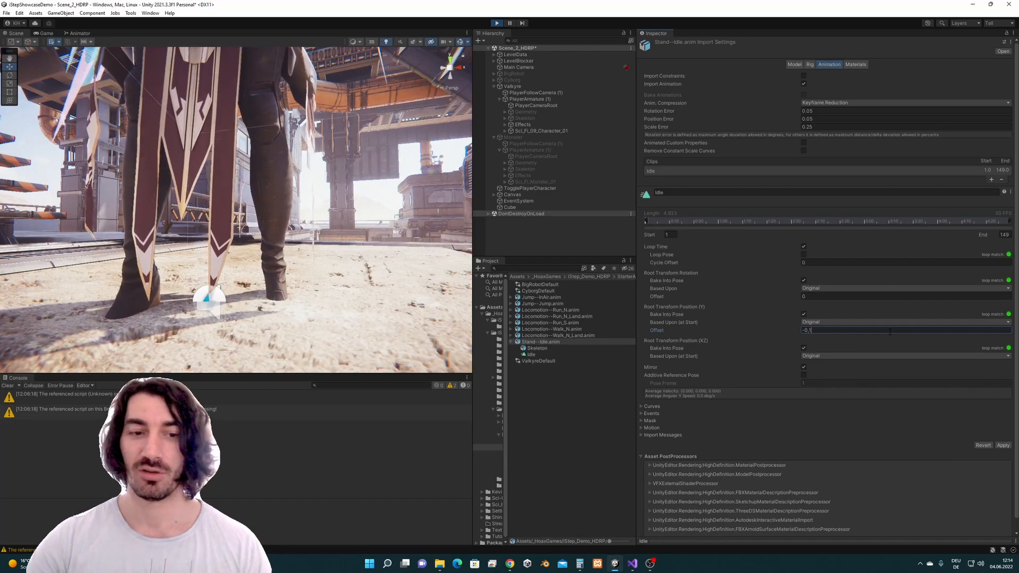
left_click(1001, 445)
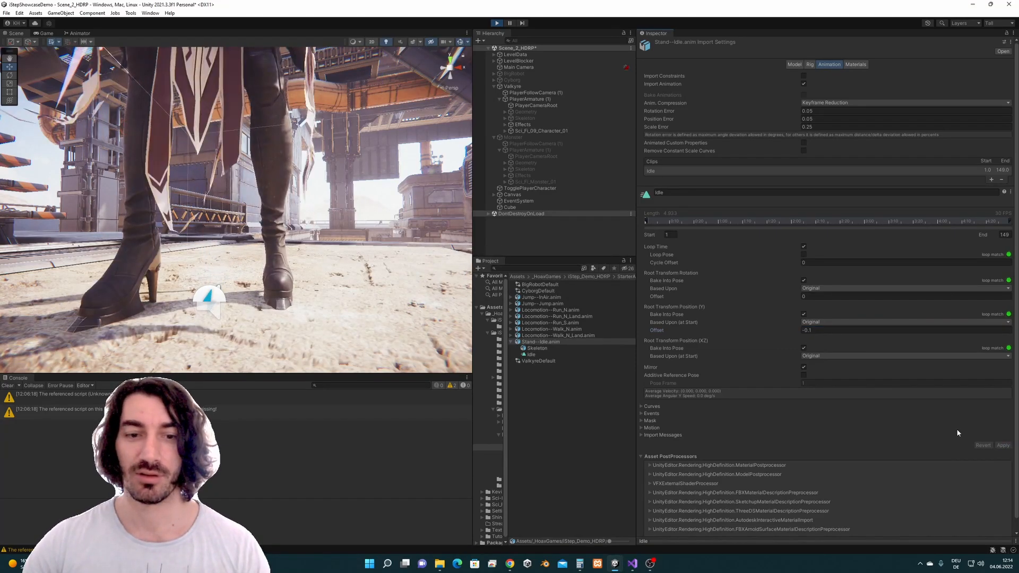
Step: Set the Root Transform Position (Y) Offset of the Stand--Idle.anim clip to 0 and apply the import settings
left_click_drag(279, 326, 507, 304, "alt")
left_click(829, 330)
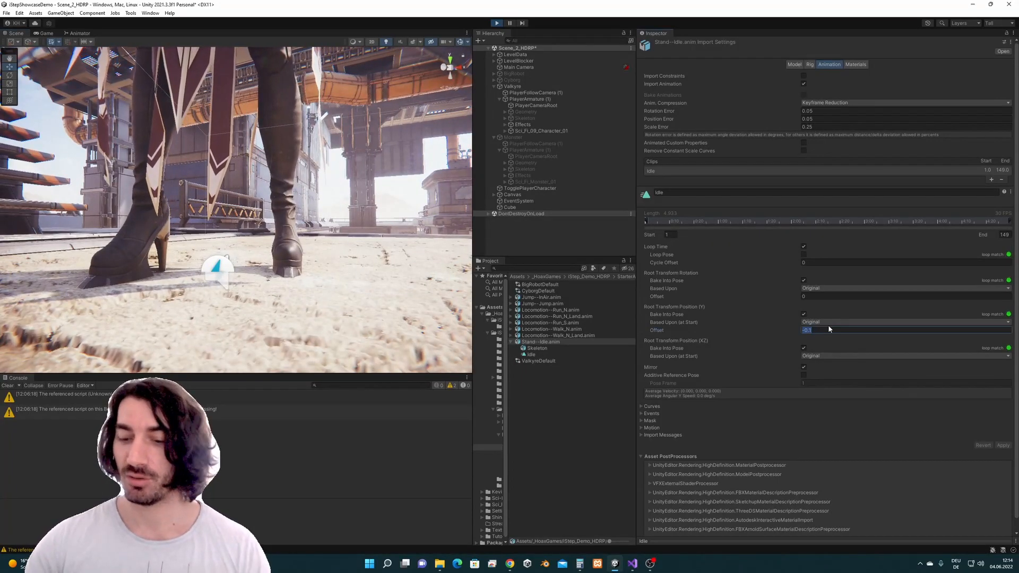
left_click(1003, 445)
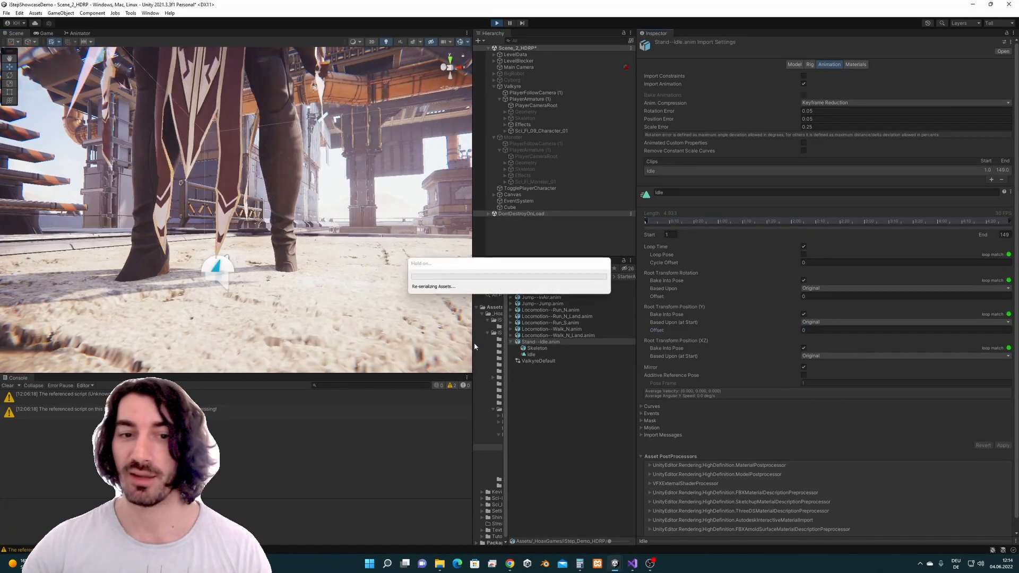
right_click_drag(324, 238, 297, 231)
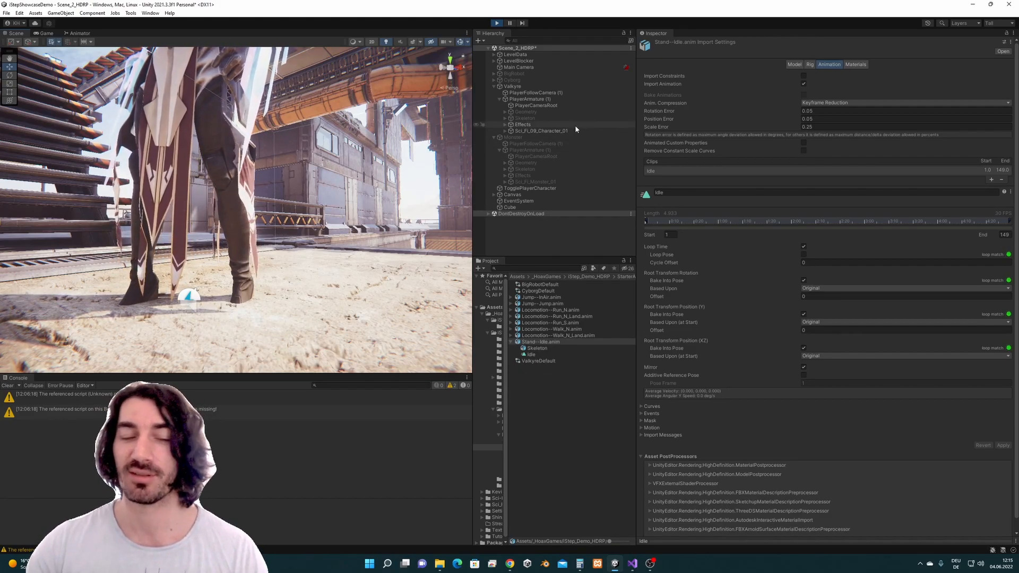
Step: Select Sci_Fi_09_Character_01 and enable its Foot IK component
left_click(558, 126)
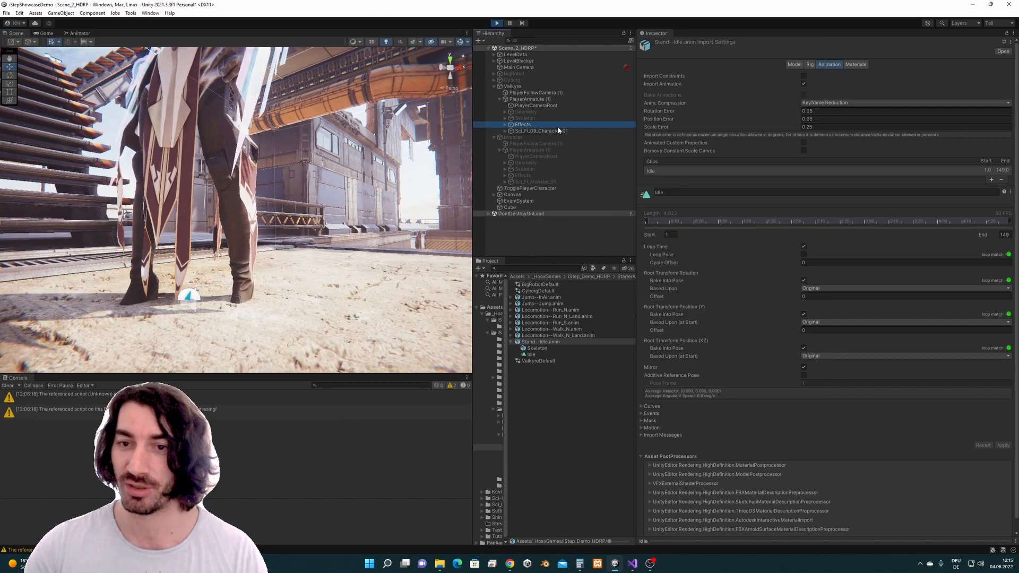
left_click(557, 131)
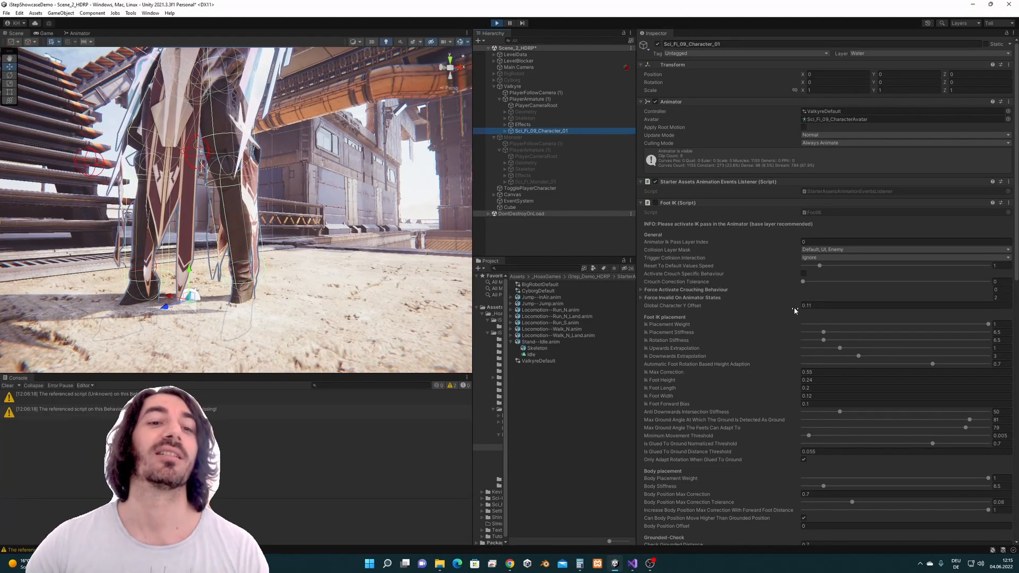
left_click(656, 205)
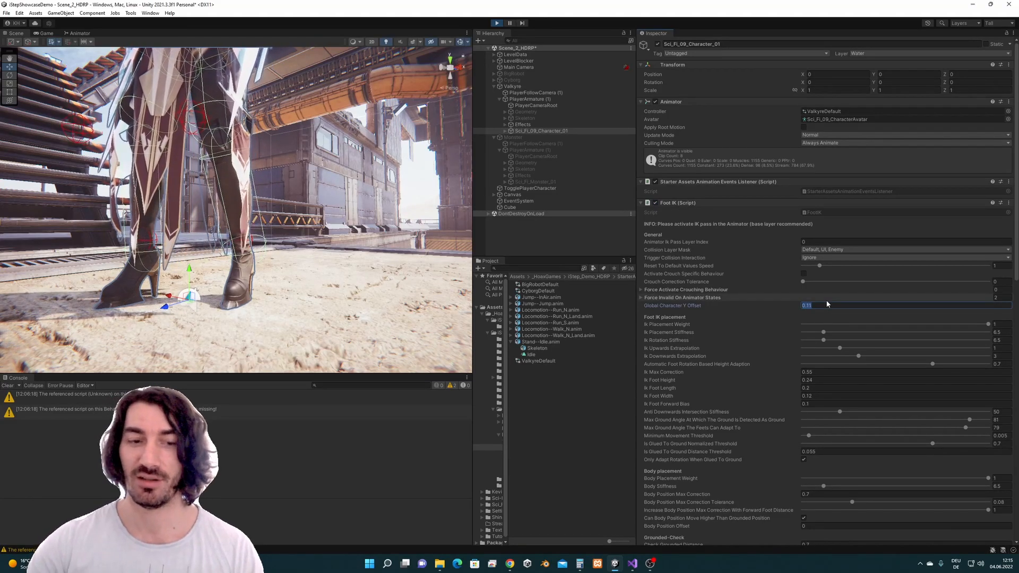
Step: Compare the character's stance with Global Character Y Offset at 0 and 0.11, ending on 0
type("0")
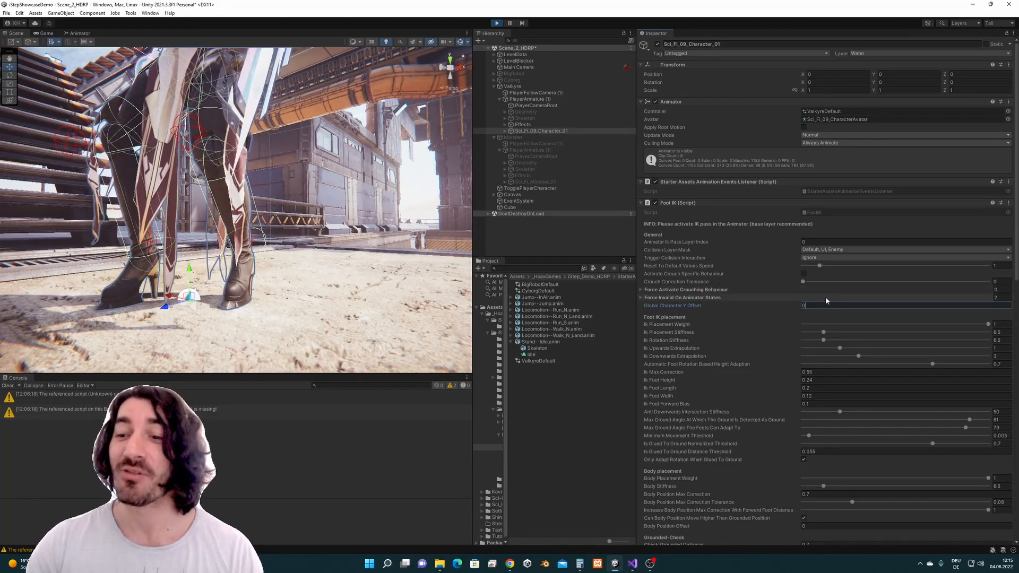
left_click_drag(169, 305, 288, 264, "alt")
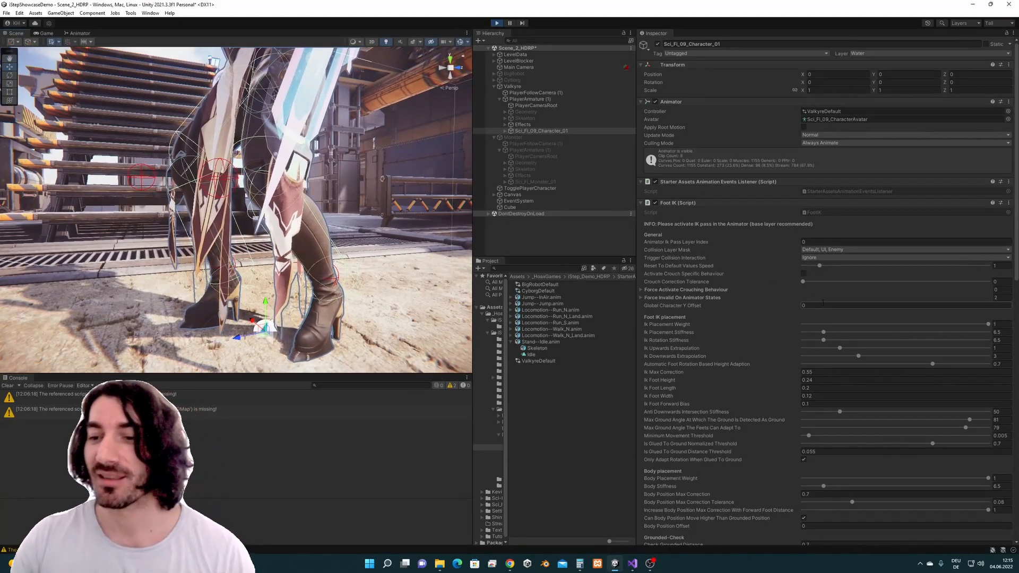
type(",11")
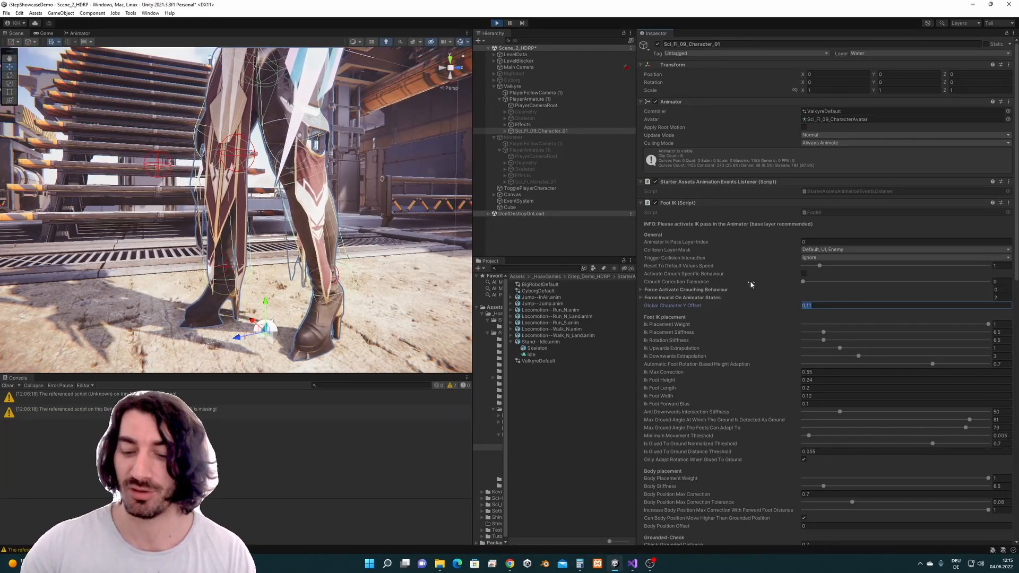
type("0")
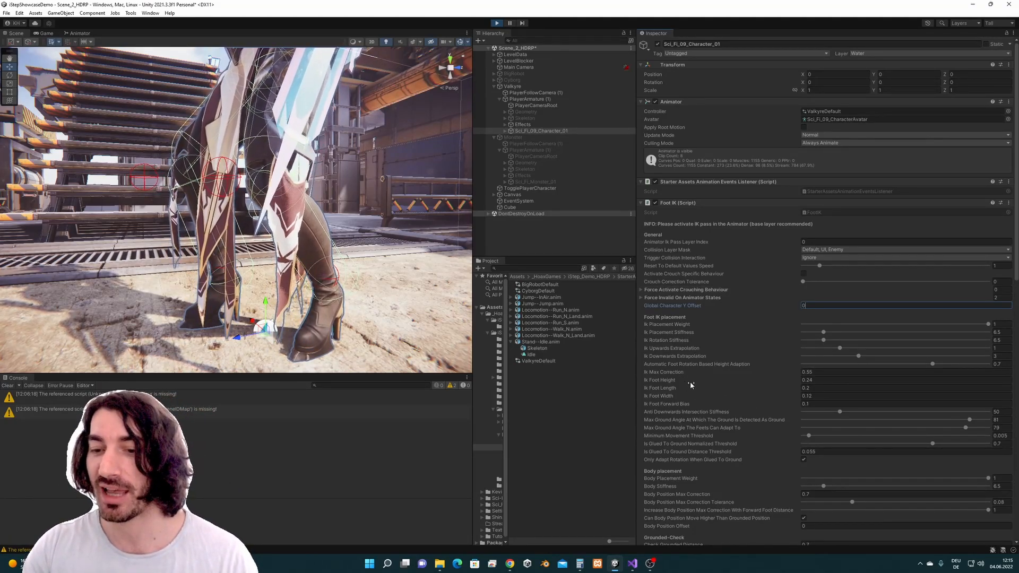
Step: Set the Ik Foot Height to 0.001 and the Minimum Movement Threshold to 0, viewing the feet from several angles
left_click_drag(1017, 273, 1016, 294)
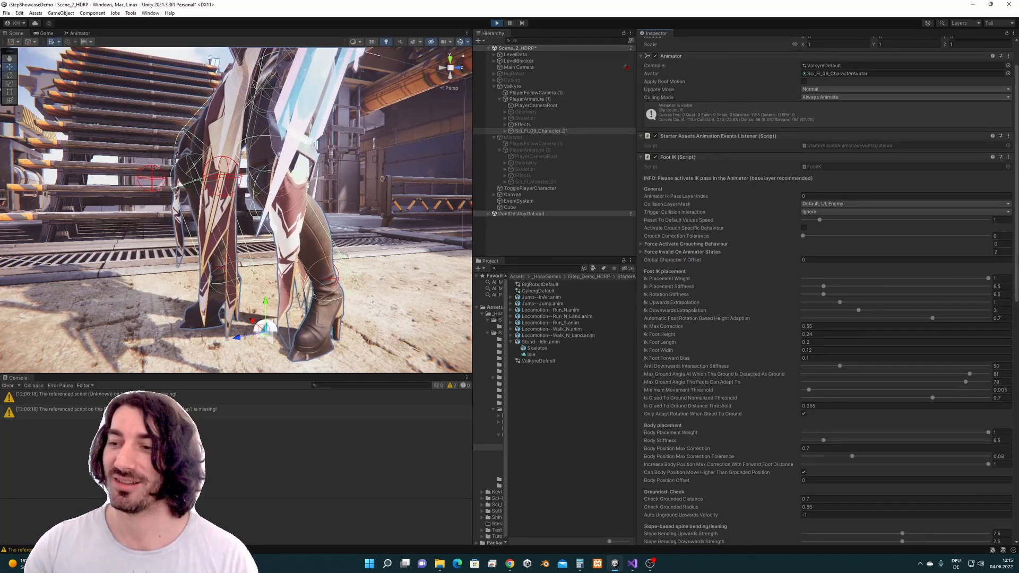
scroll(689, 249, "down", 2)
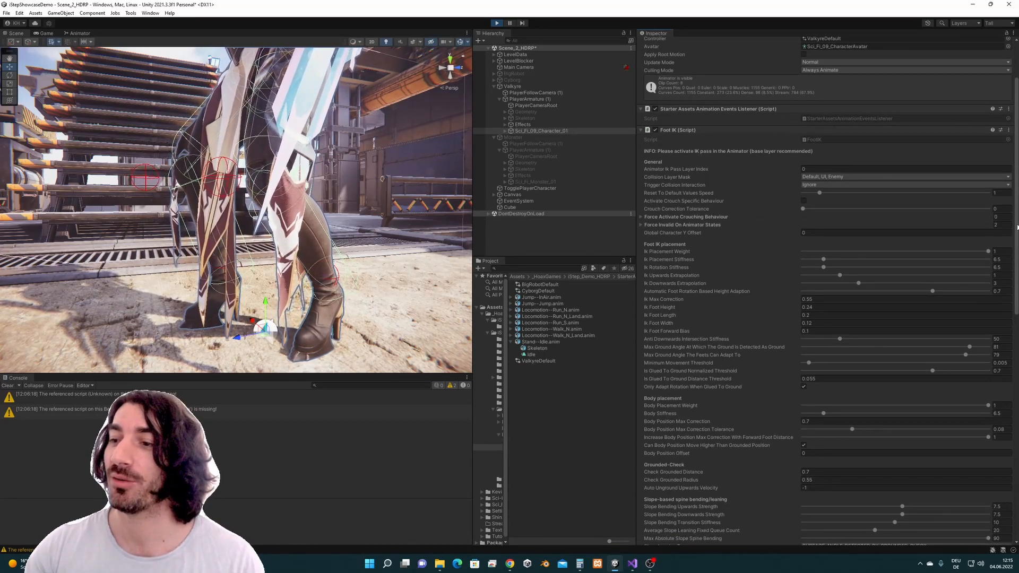
scroll(839, 272, "down", 3)
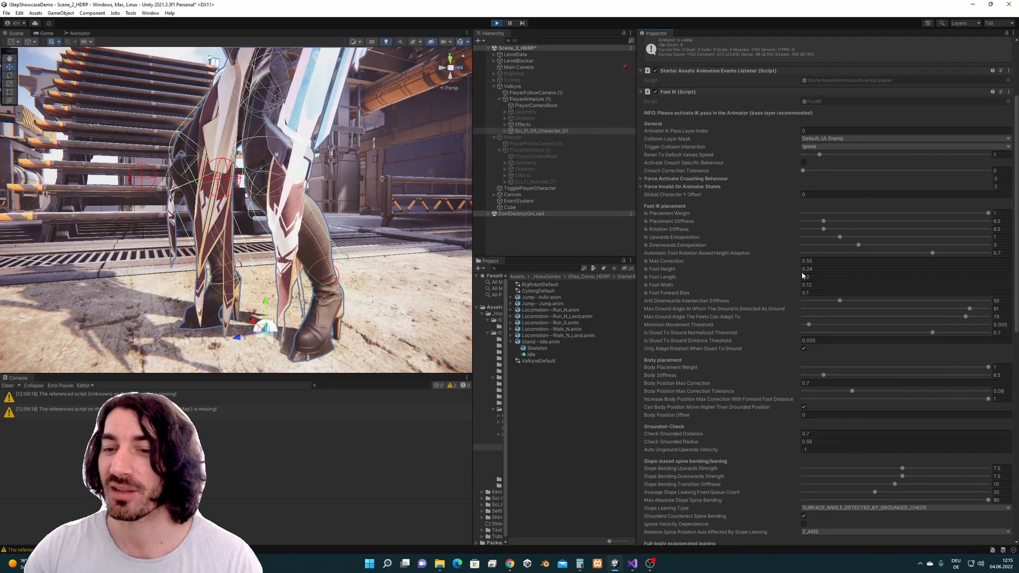
left_click(763, 277)
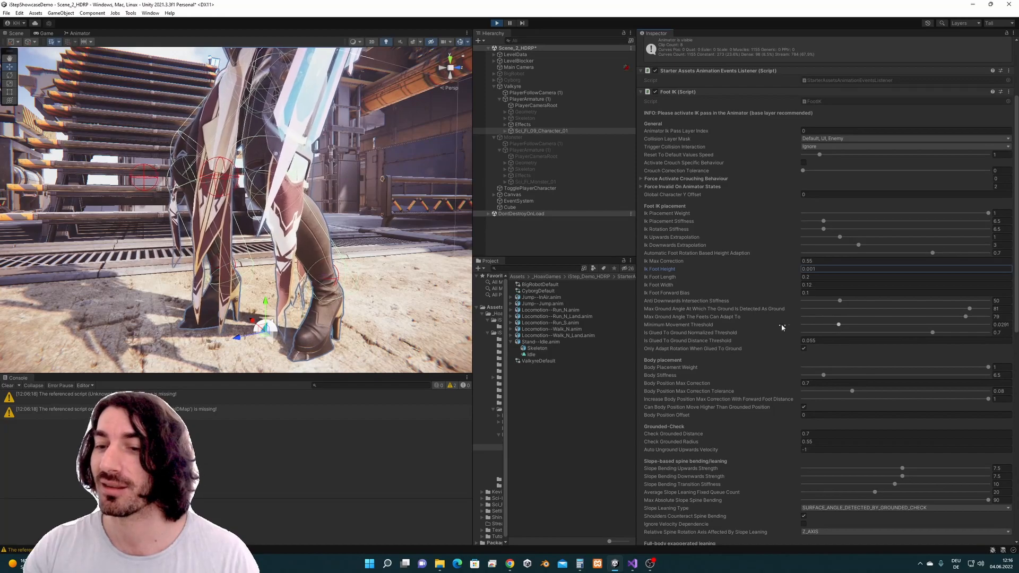
left_click_drag(839, 325, 769, 326)
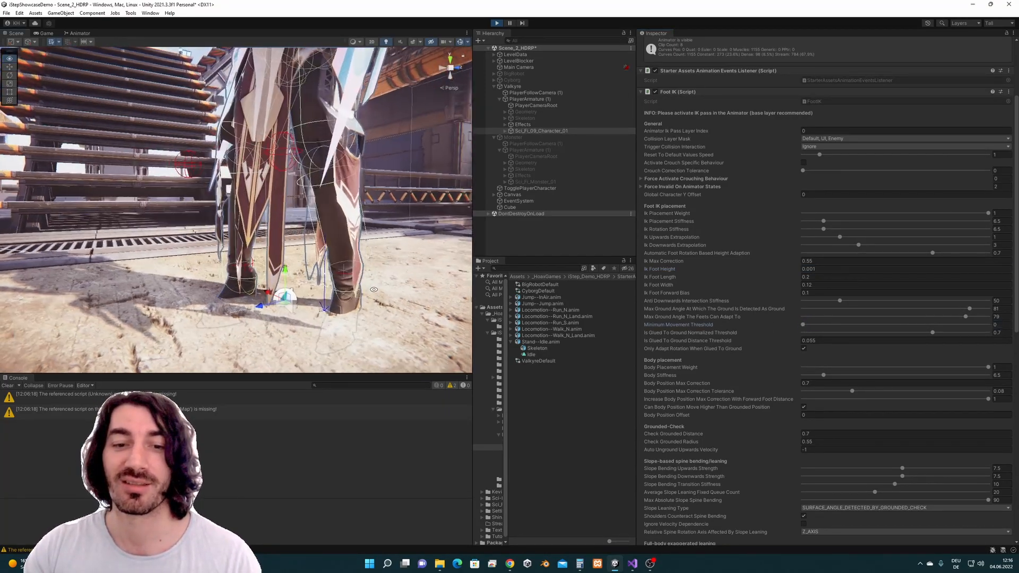
left_click_drag(386, 272, 451, 210, "alt")
left_click_drag(451, 175, 452, 202, "alt")
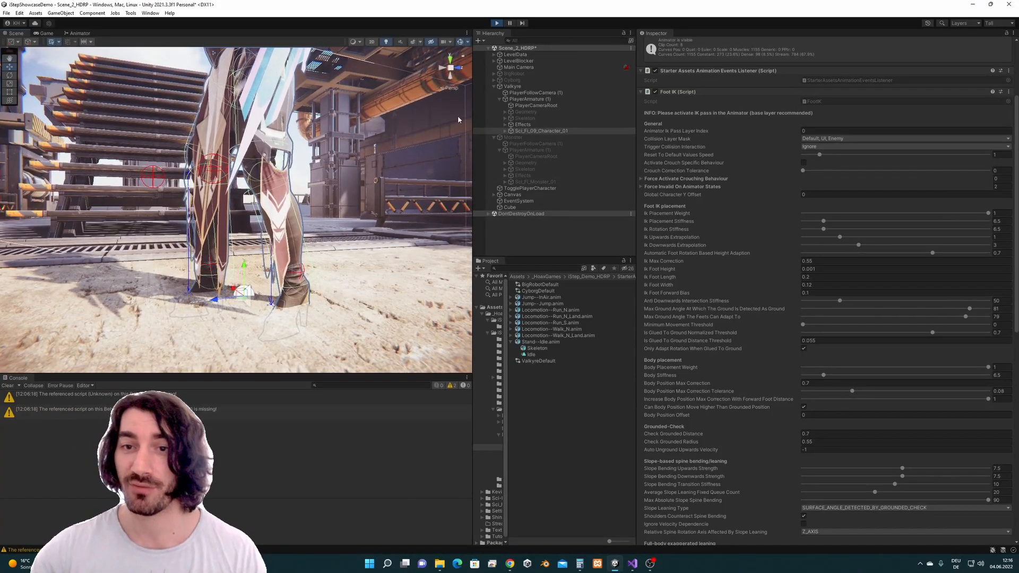
left_click_drag(372, 213, 478, 220, "alt")
middle_click_drag(424, 223, 407, 217)
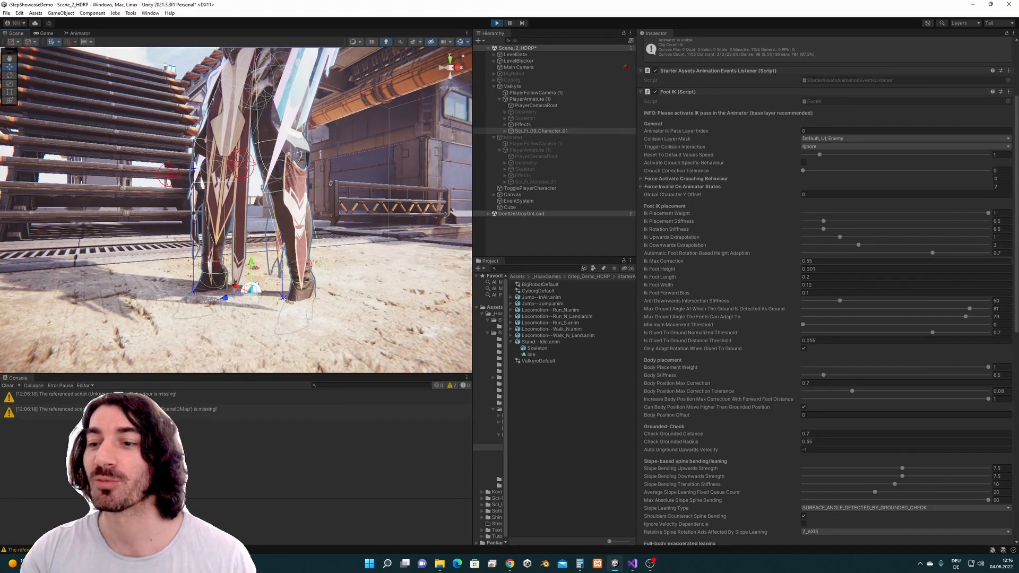
Step: Set the Foot IK Global Character Y Offset to 0.11 and check the feet up close
left_click(831, 270)
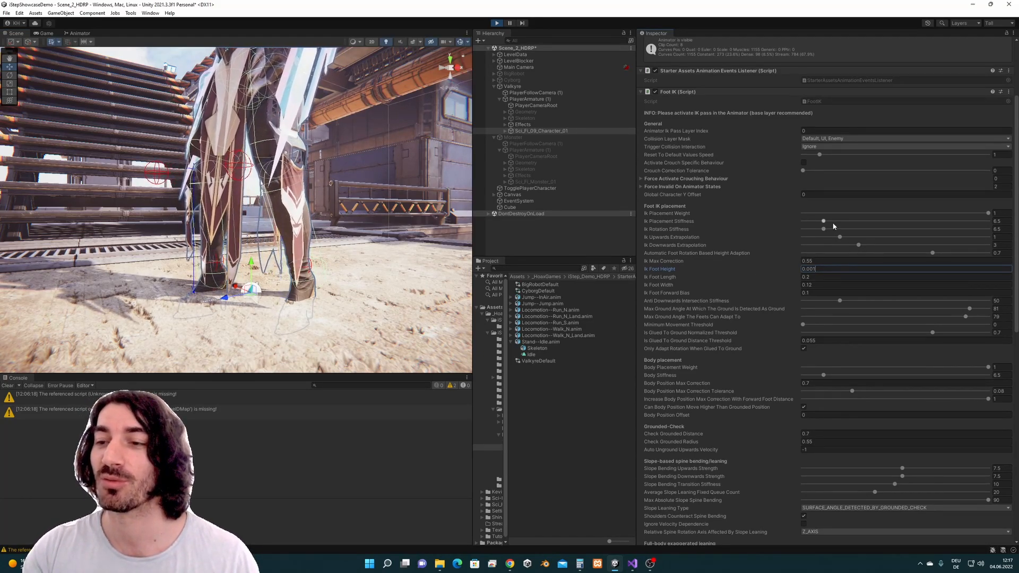
left_click(815, 195)
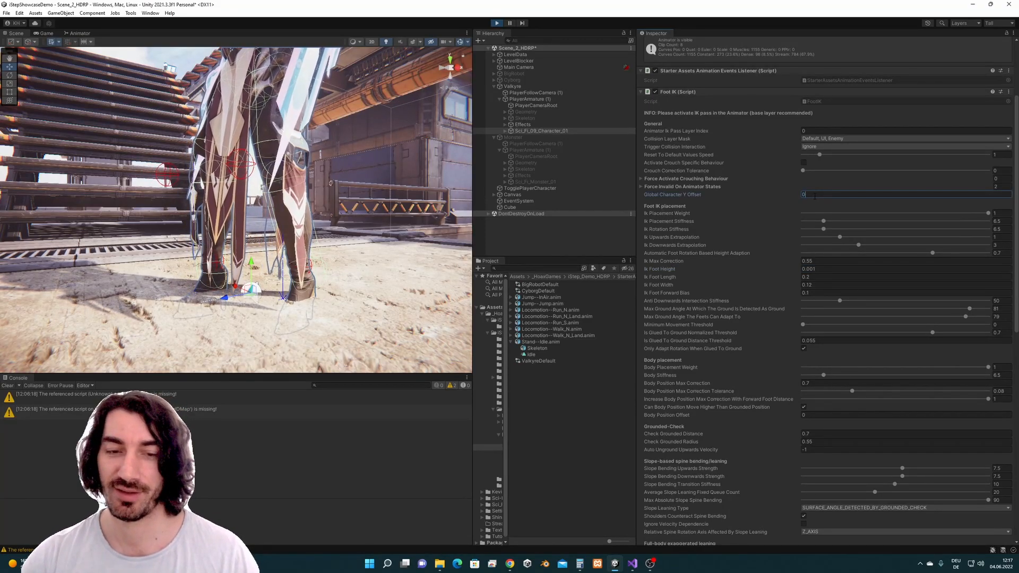
type(".11")
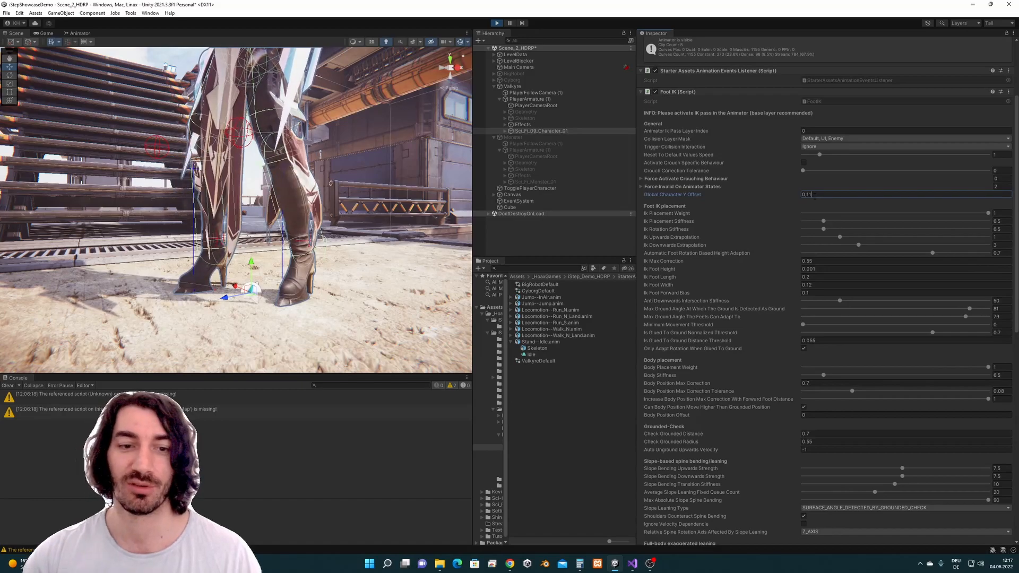
key("Return")
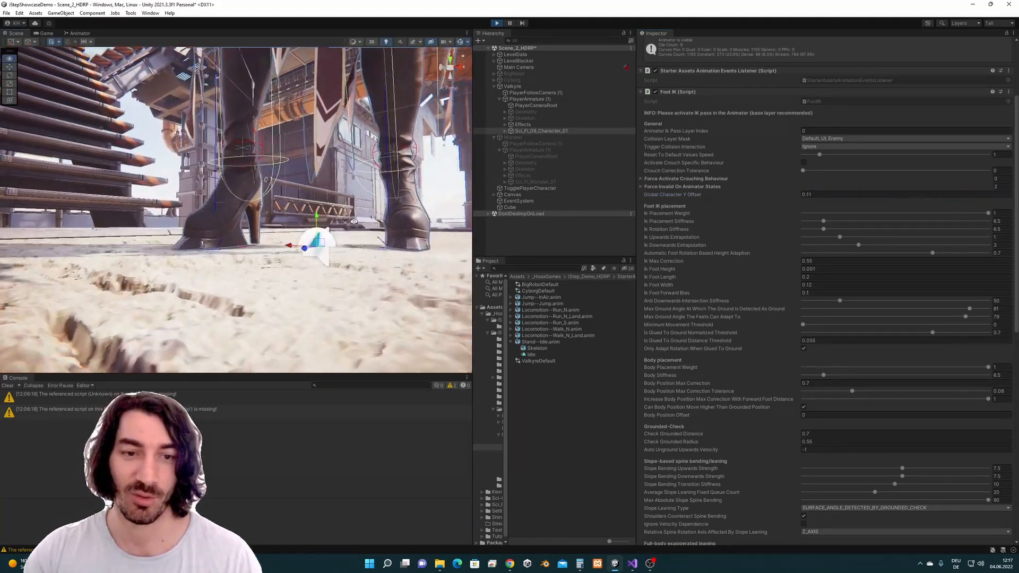
left_click_drag(344, 204, 423, 245, "alt")
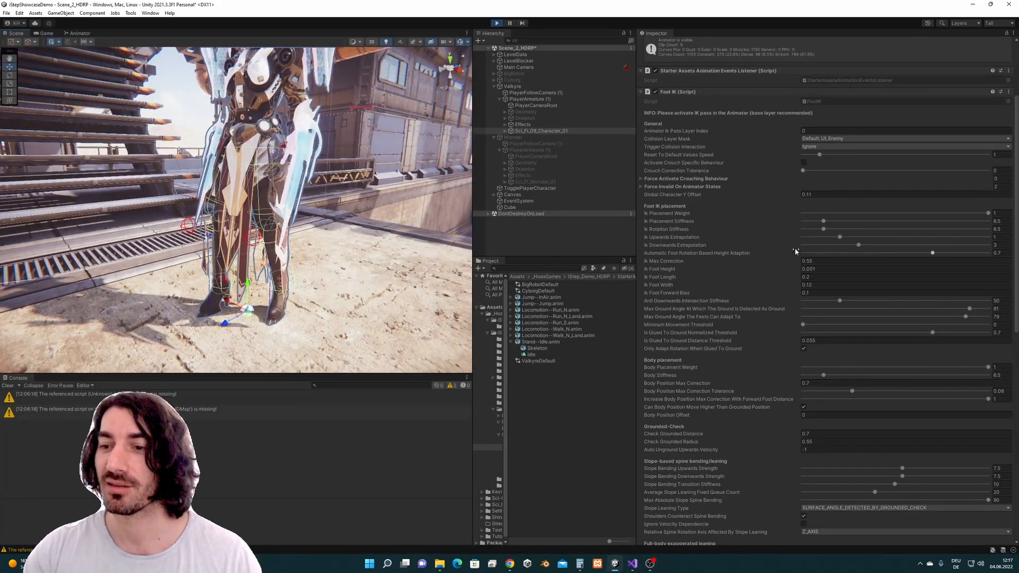
Step: Move the Cube beneath one foot of the Valkyre character, to about X 633.27 and Z 724.75
left_click_drag(286, 233, 394, 245, "alt")
right_click_drag(394, 245, 376, 270)
scroll(383, 239, "down", 1)
scroll(376, 270, "down", 2)
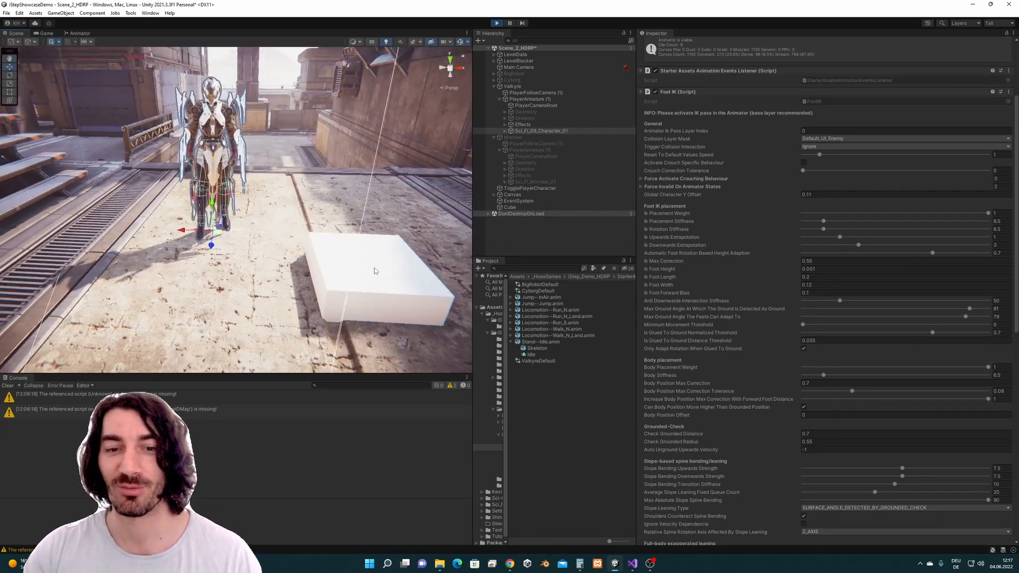
middle_click_drag(369, 278, 306, 256)
scroll(305, 256, "down", 1)
left_click(305, 256)
key("f")
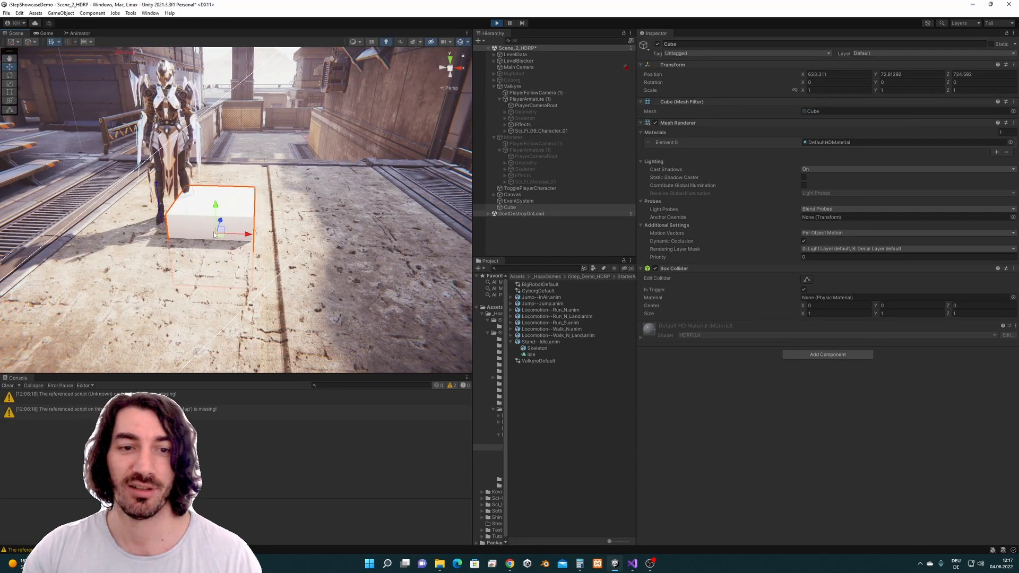
middle_click_drag(212, 233, 260, 276)
scroll(260, 276, "up", 2)
left_click_drag(269, 307, 262, 297)
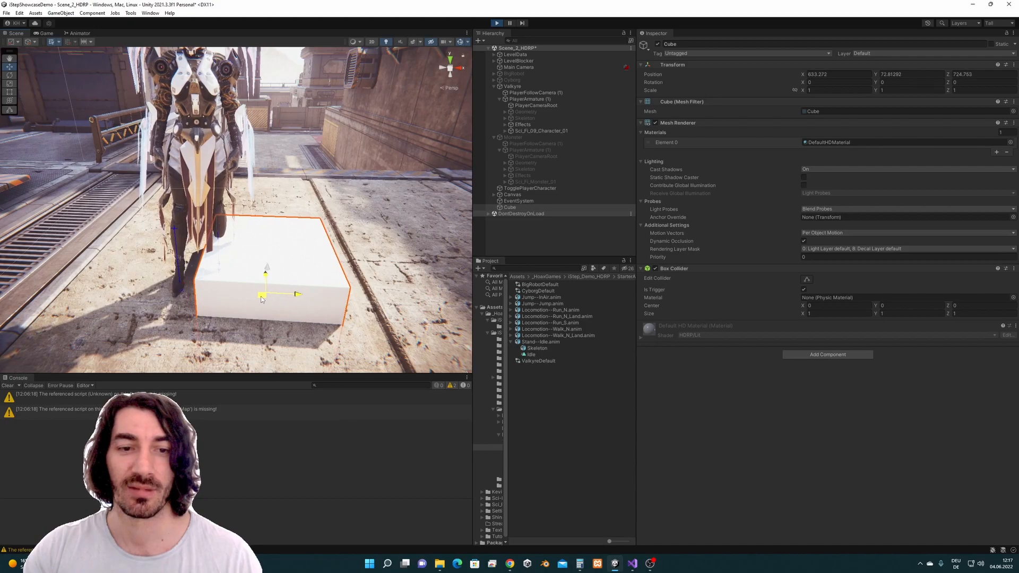
Step: Set the Trigger Collision Interaction of Sci_Fi_09_Character_01's Foot IK to Collide and view the foot on the Cube
left_click(560, 131)
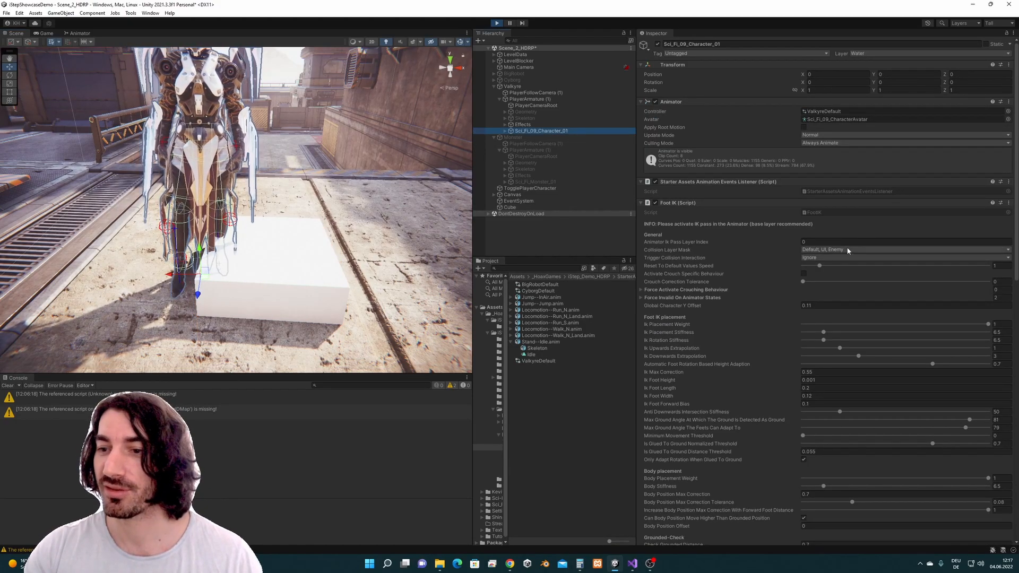
left_click(831, 258)
left_click(829, 284)
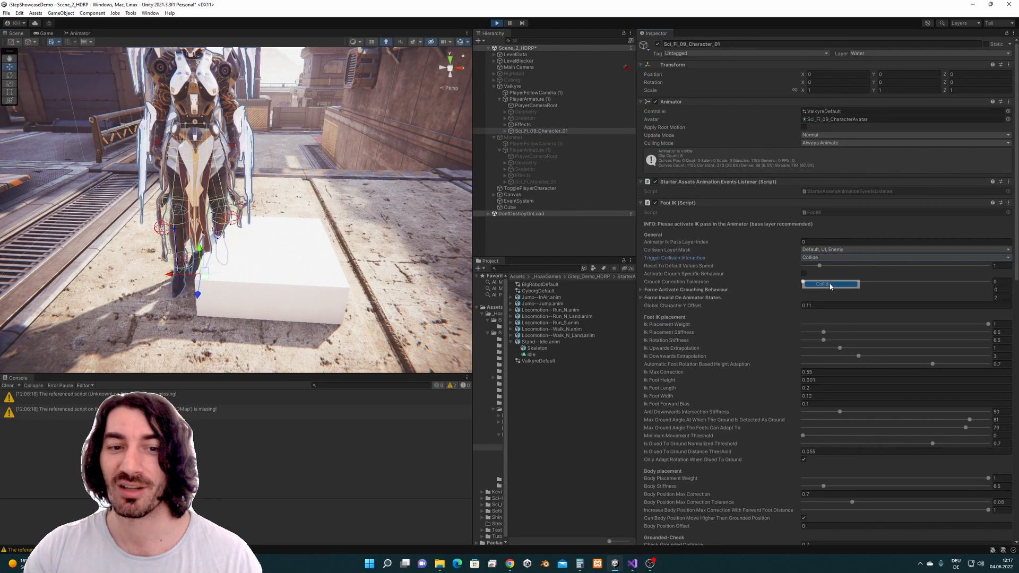
scroll(315, 185, "up", 3)
left_click_drag(315, 185, 234, 180, "alt")
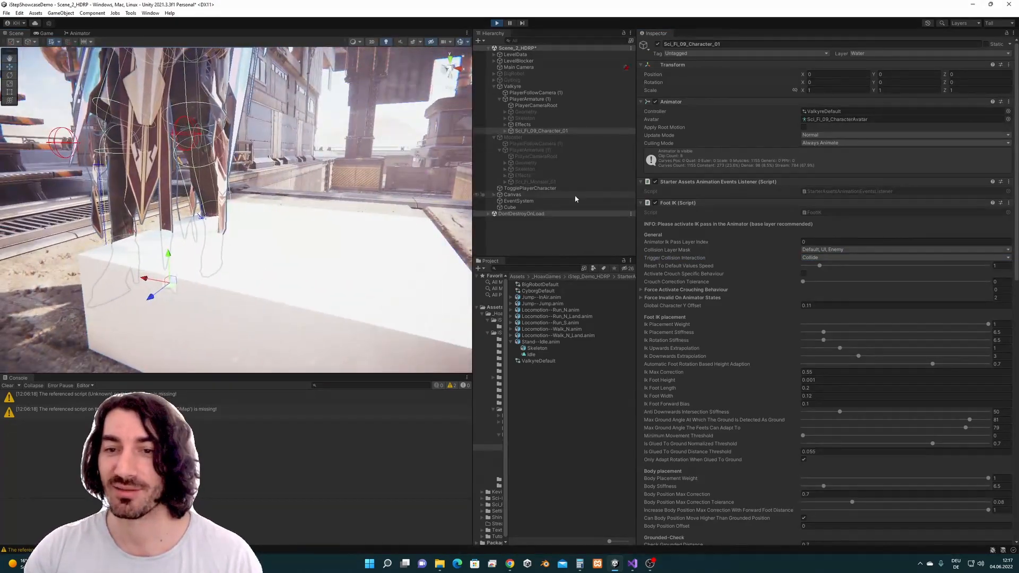
Step: Raise the Ik Foot Height to 0.28, inspect the foot on the Cube, and correct the height to 0.24
scroll(1017, 201, "down", 3)
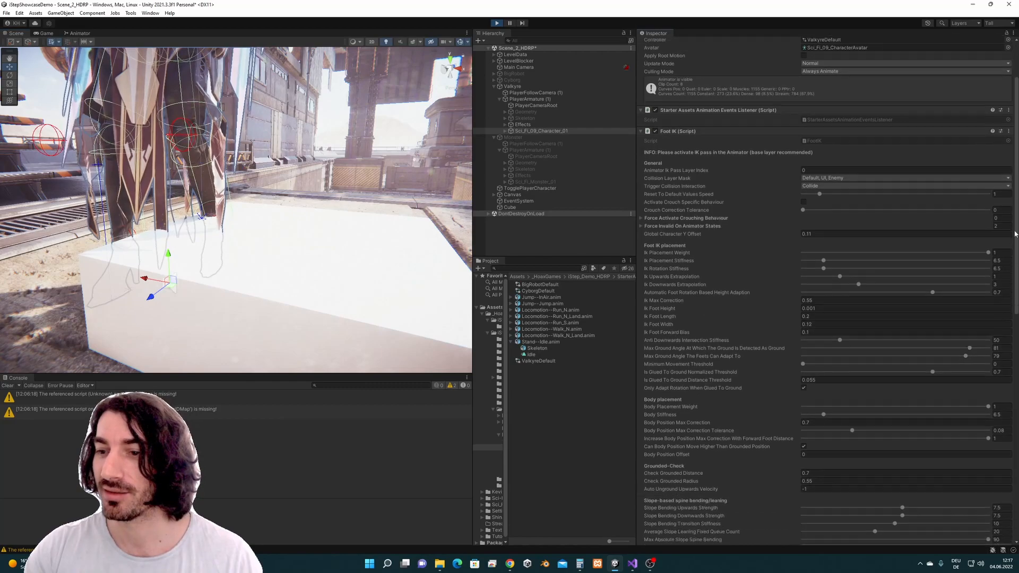
left_click_drag(786, 265, 793, 270)
middle_click_drag(307, 206, 322, 210)
key("f")
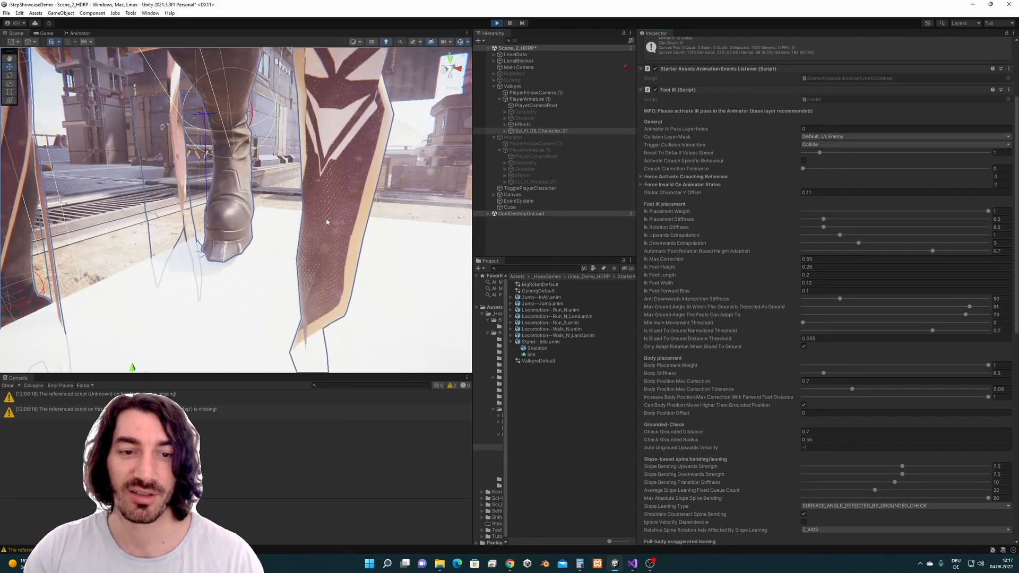
left_click(840, 268)
type("0,24")
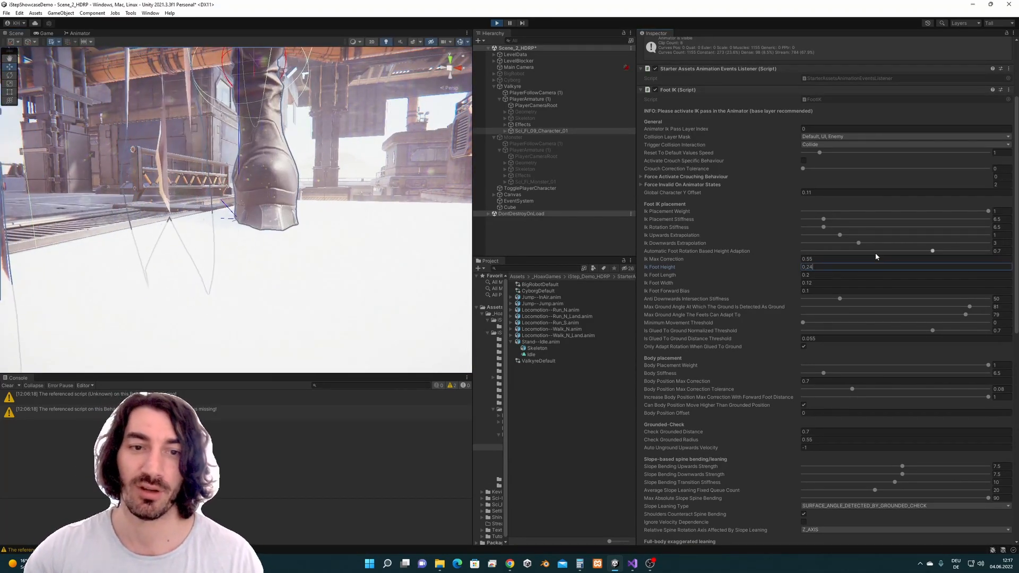
Step: Move the Cube sideways away from the Valkyre character, to about X 634.33
scroll(323, 228, "down", 6)
mouse_move(330, 229)
left_mouse_down("alt")
mouse_move(347, 231)
mouse_move(253, 237)
mouse_move(347, 232)
left_mouse_up("alt")
scroll(348, 231, "down", 3)
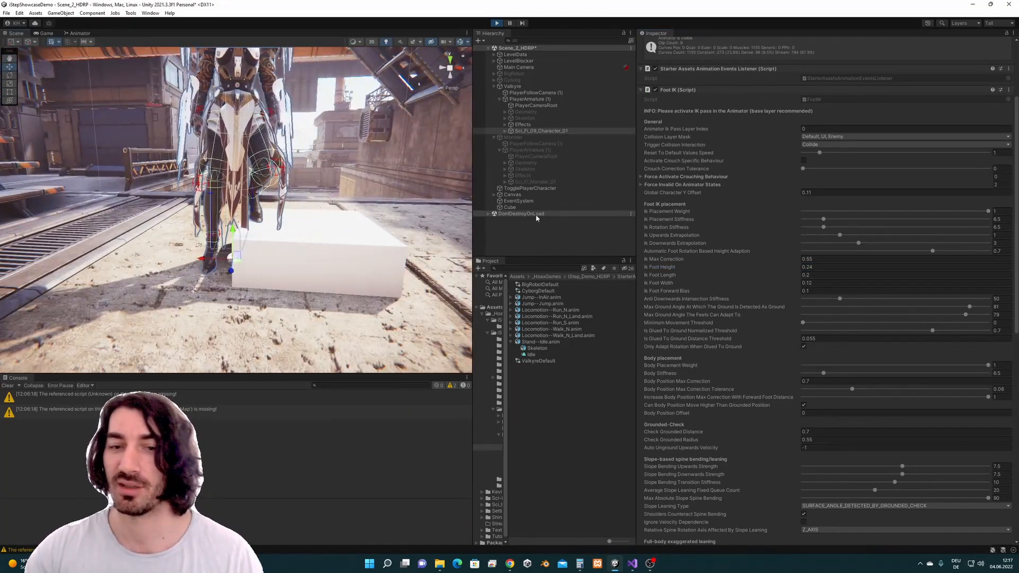
left_click(291, 261)
left_click_drag(309, 283, 375, 315)
scroll(441, 297, "down", 3)
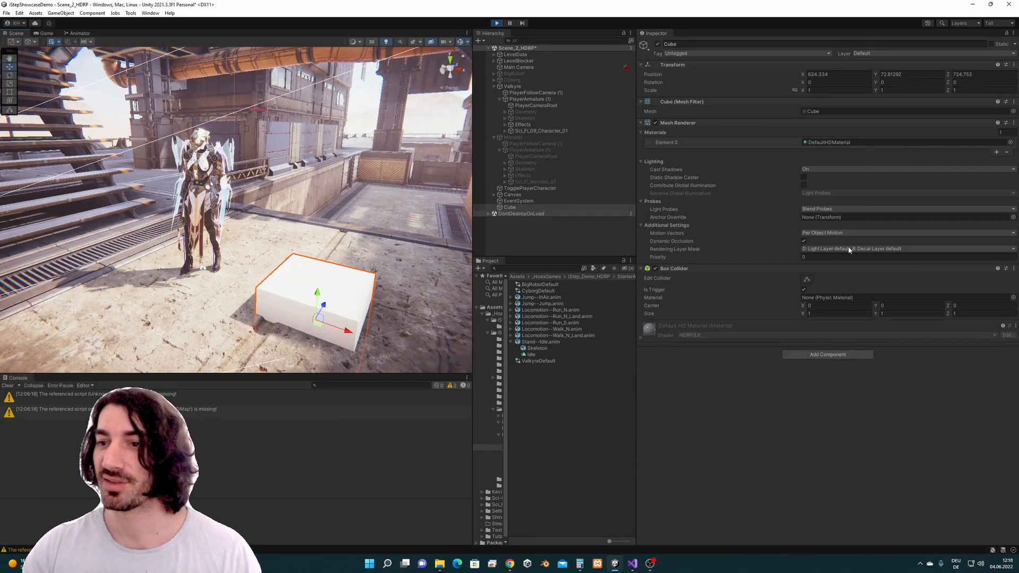
Step: Select Sci_Fi_09_Character_01 and bring up its Foot IK settings for review
left_click(551, 132)
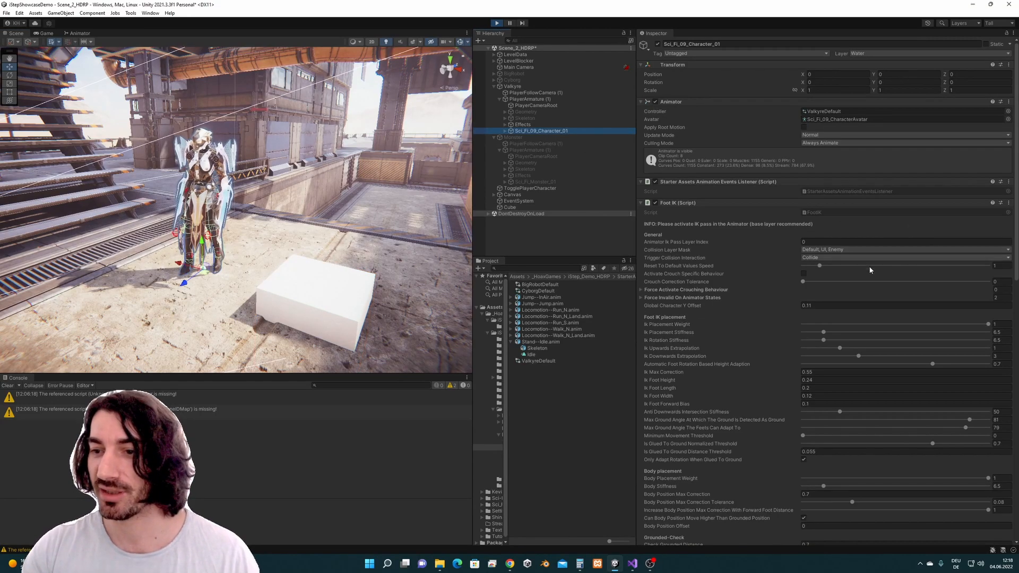
scroll(884, 260, "down", 1)
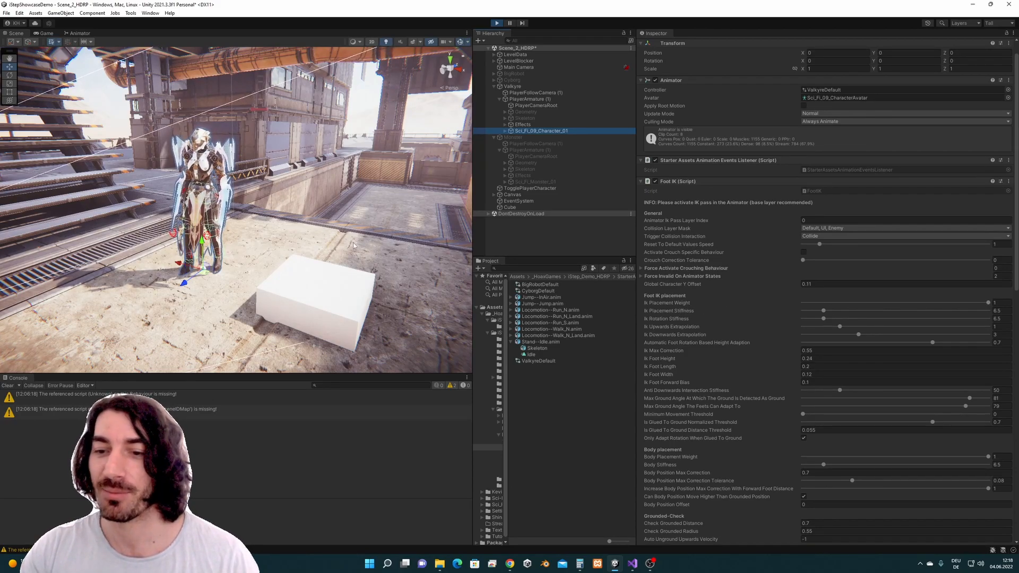
Step: Show the running game and walk the Valkyre to the Cube so that one foot rests on it
left_click(46, 33)
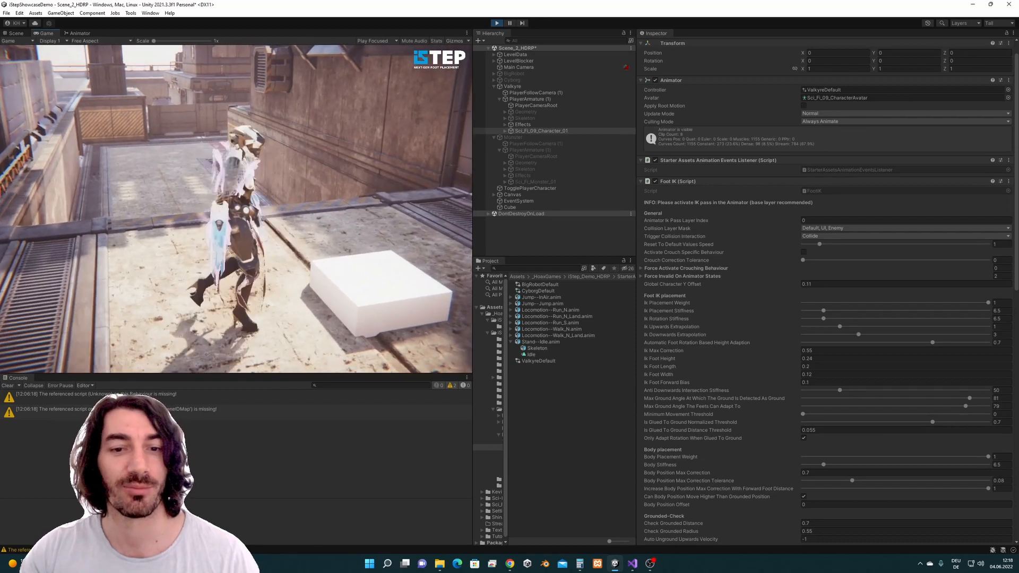
key("Escape")
key("super")
key("super")
scroll(862, 286, "down", 1)
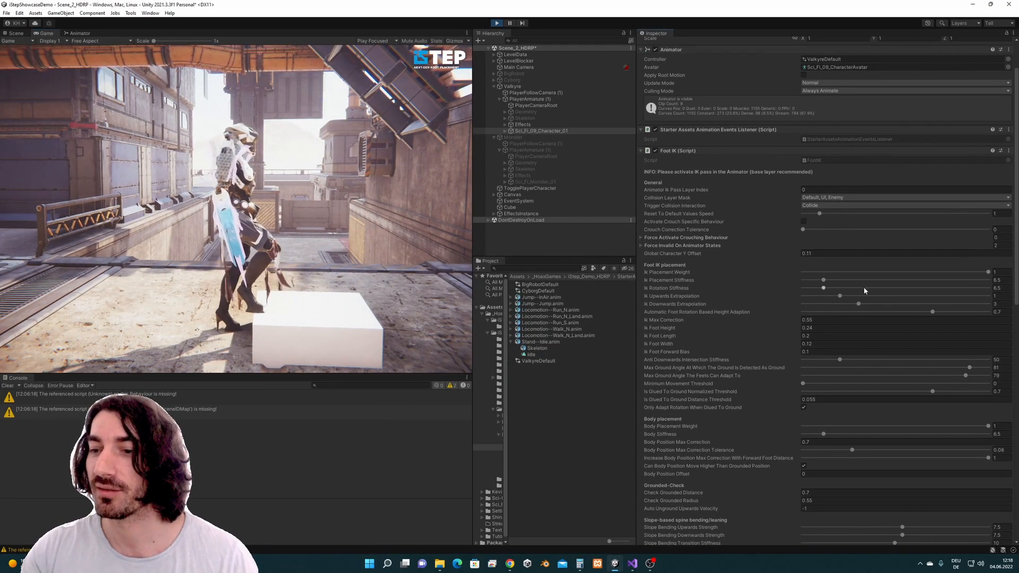
Step: Examine the Ik Placement Weight of the character's Foot IK with the foot on the Cube, keeping it at 1
left_click_drag(989, 273, 1007, 296)
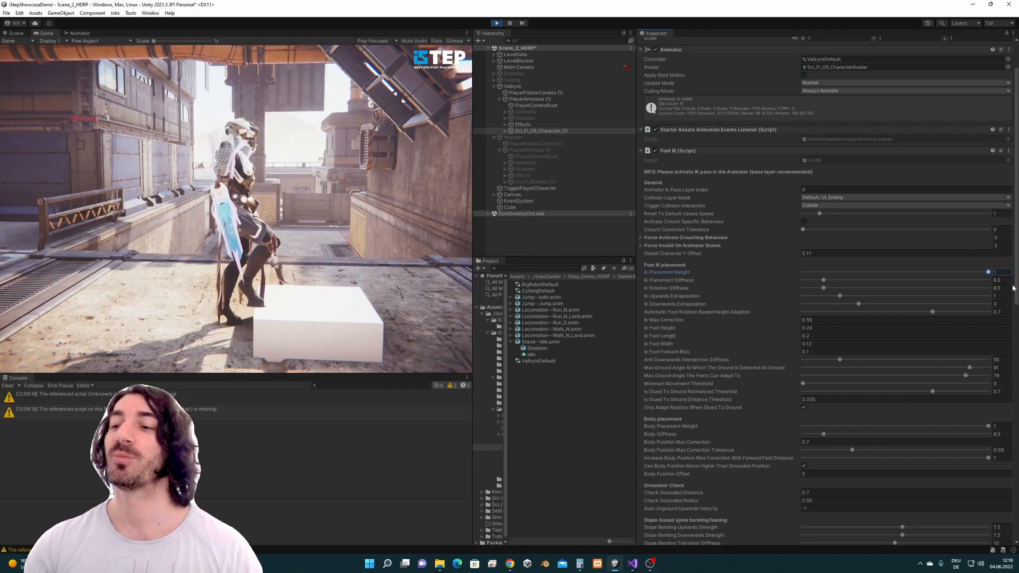
scroll(904, 287, "down", 2)
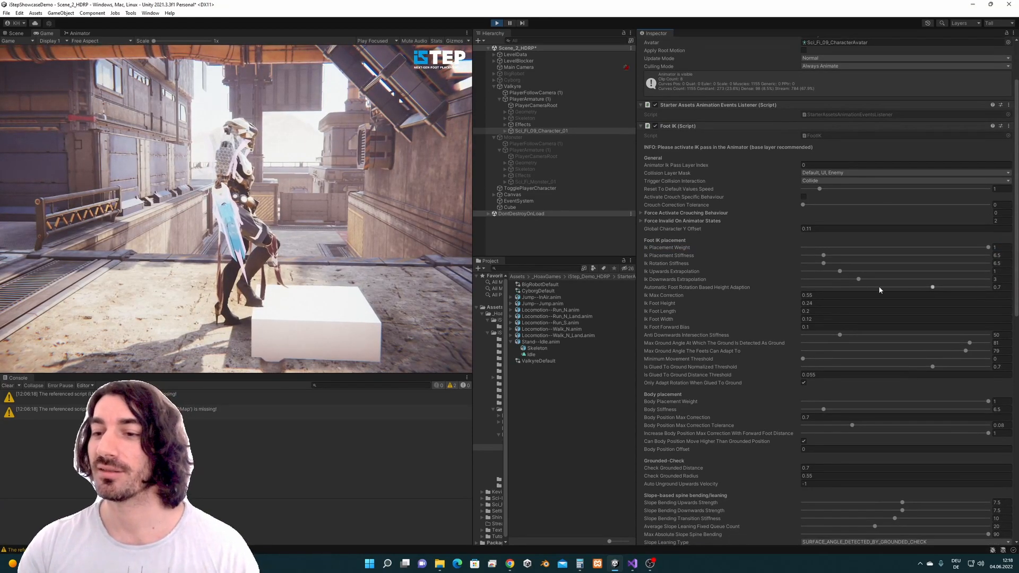
left_click(989, 248)
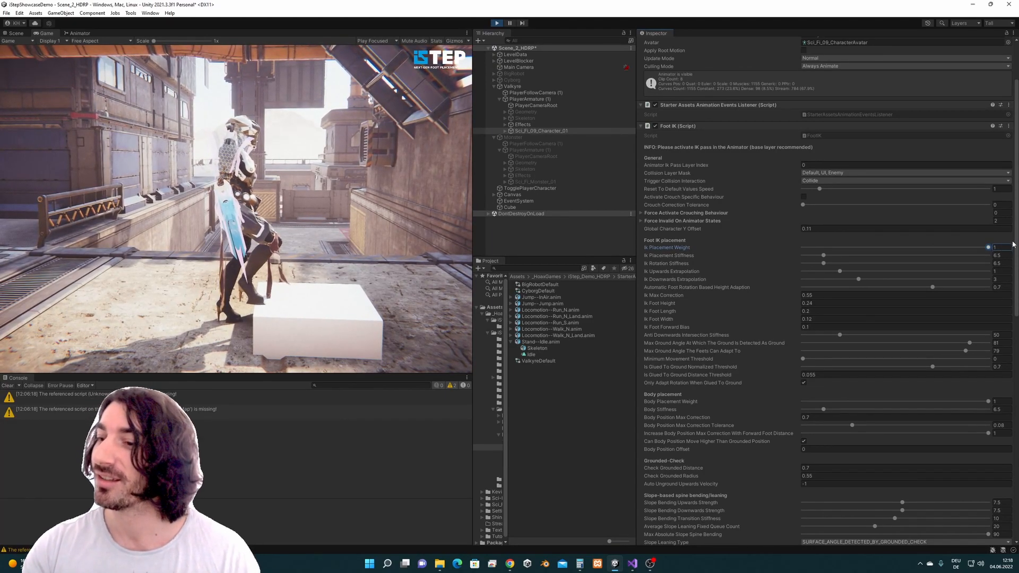
scroll(937, 227, "down", 2)
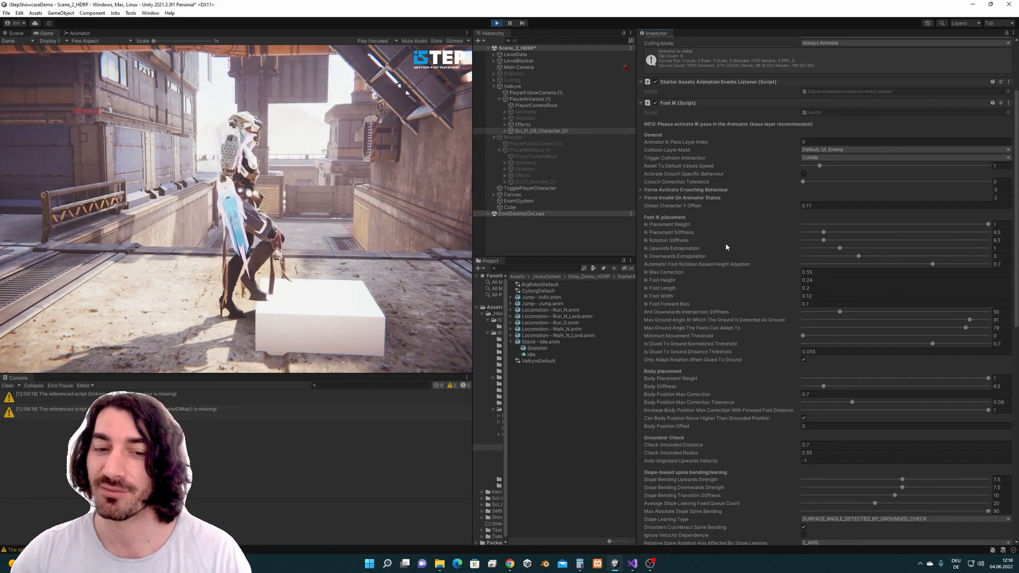
left_click(989, 224)
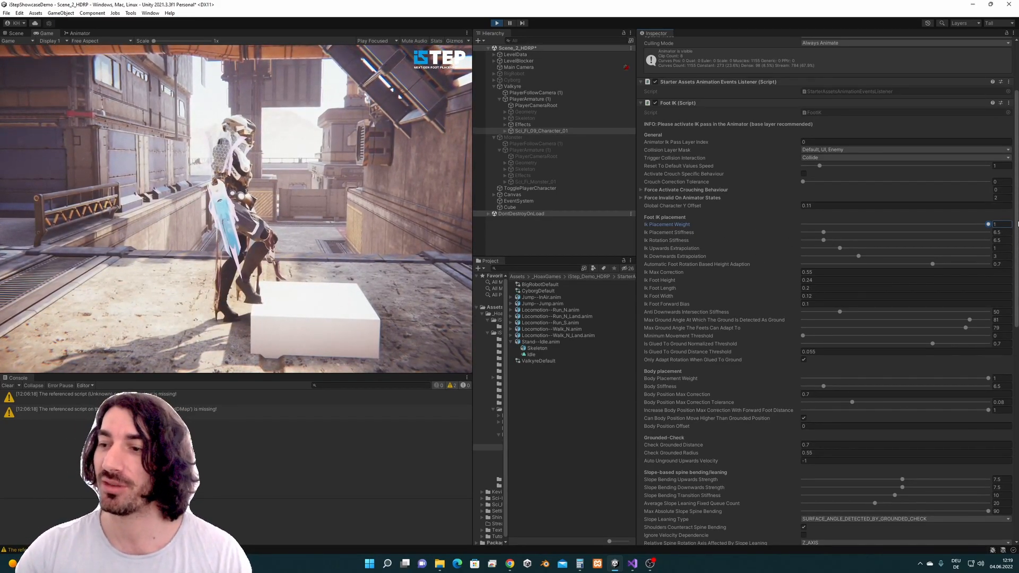
scroll(1018, 224, "down", 3)
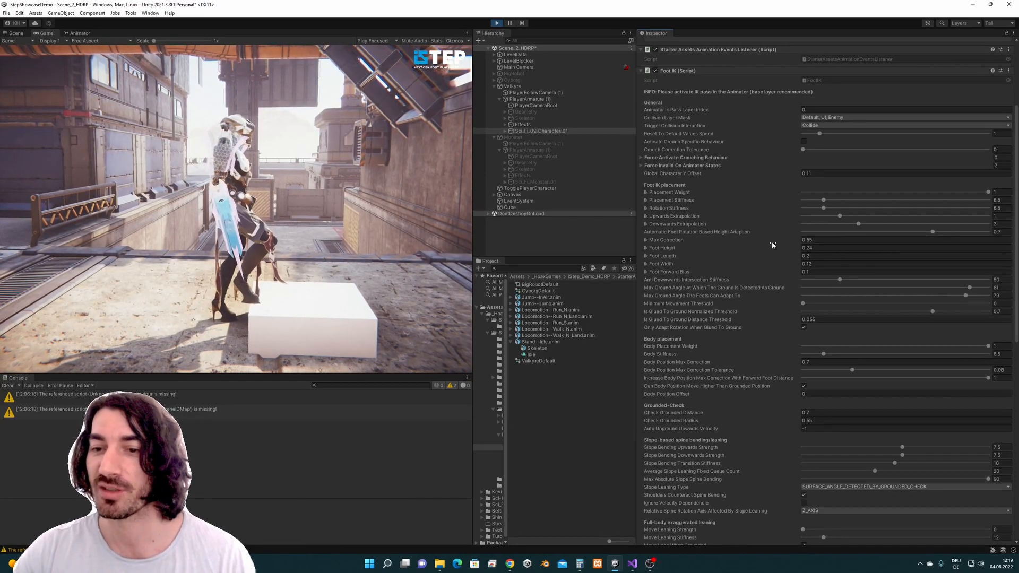
Step: Review the Ik Max Correction, Body Position Max Correction and Check Grounded Distance settings of the Foot IK
left_click(769, 225)
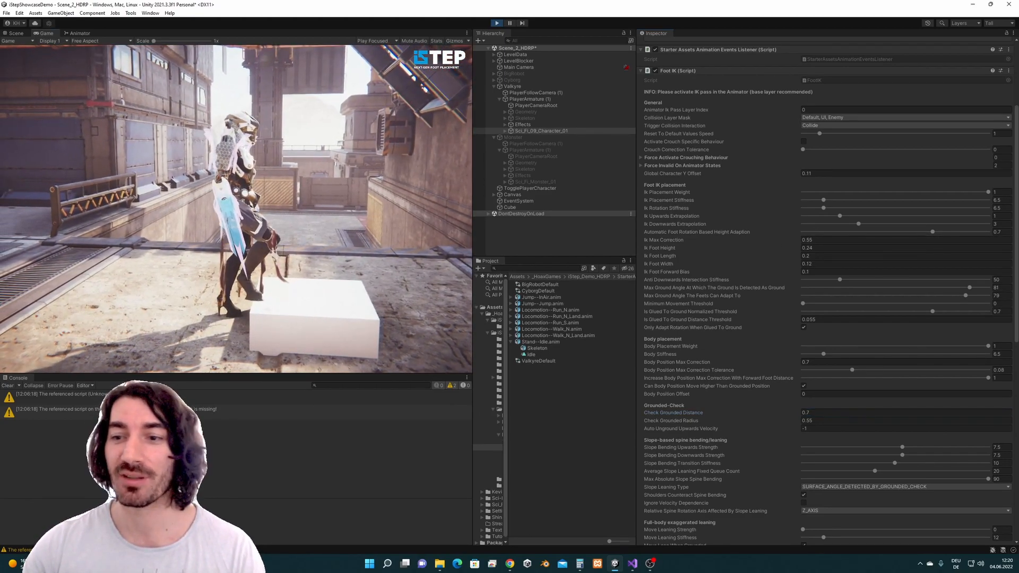
key("super")
left_click(820, 240)
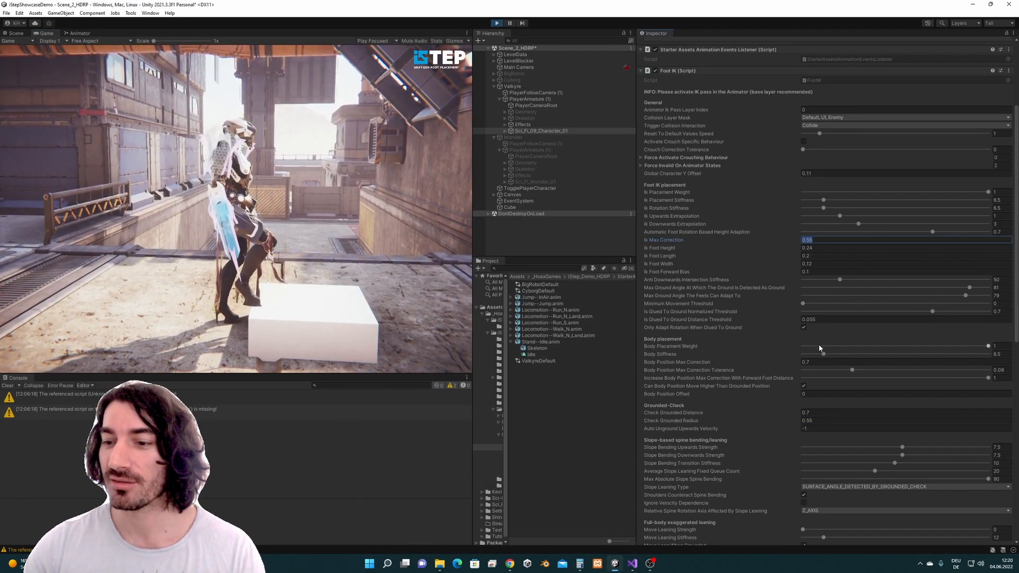
left_click(816, 363)
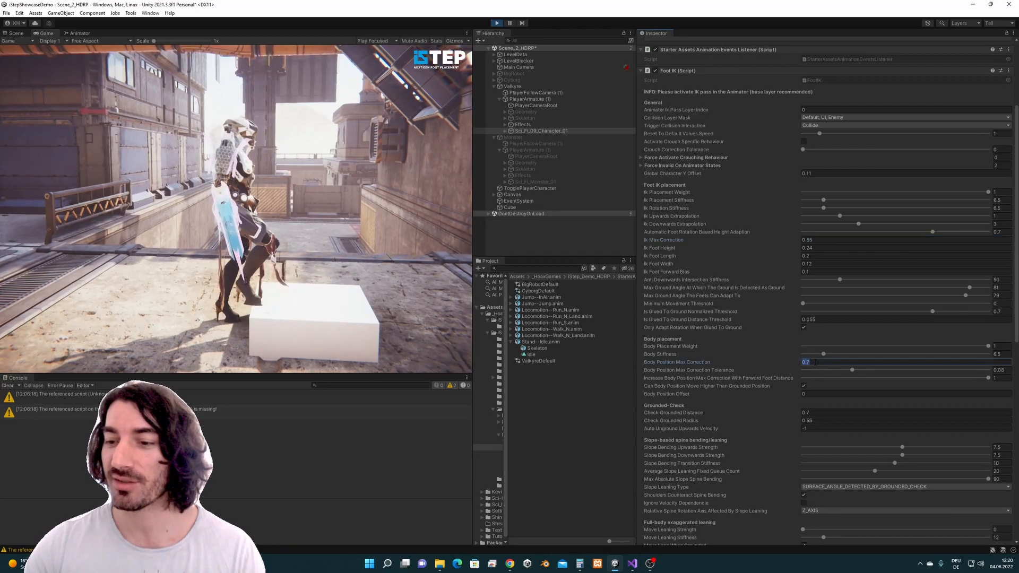
left_click(818, 412)
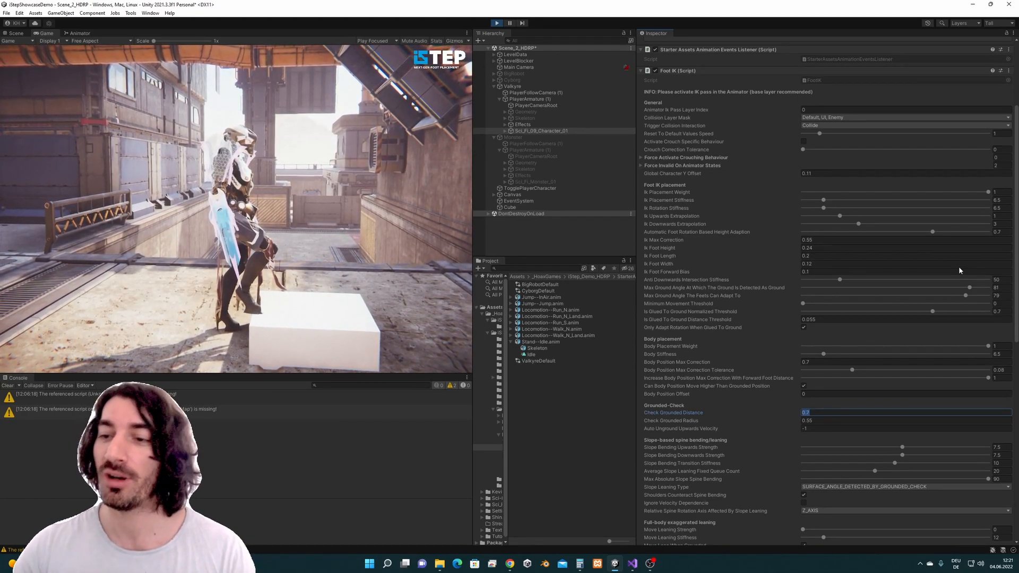
left_click(831, 240)
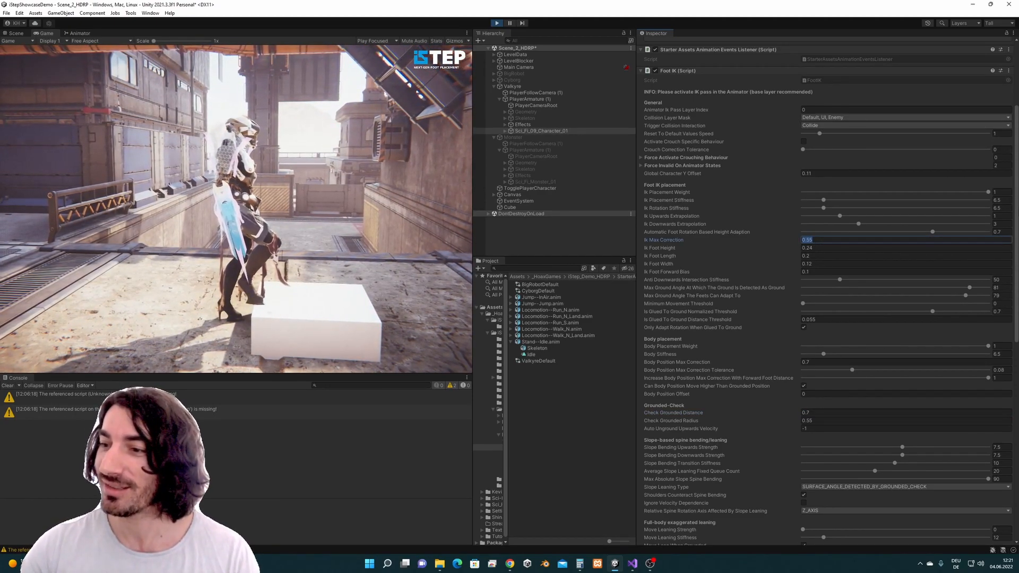
Step: Review the remaining Foot IK placement settings, from the foot dimensions and ground angle limits to the Minimum Movement Threshold
left_click_drag(1017, 207, 1017, 211)
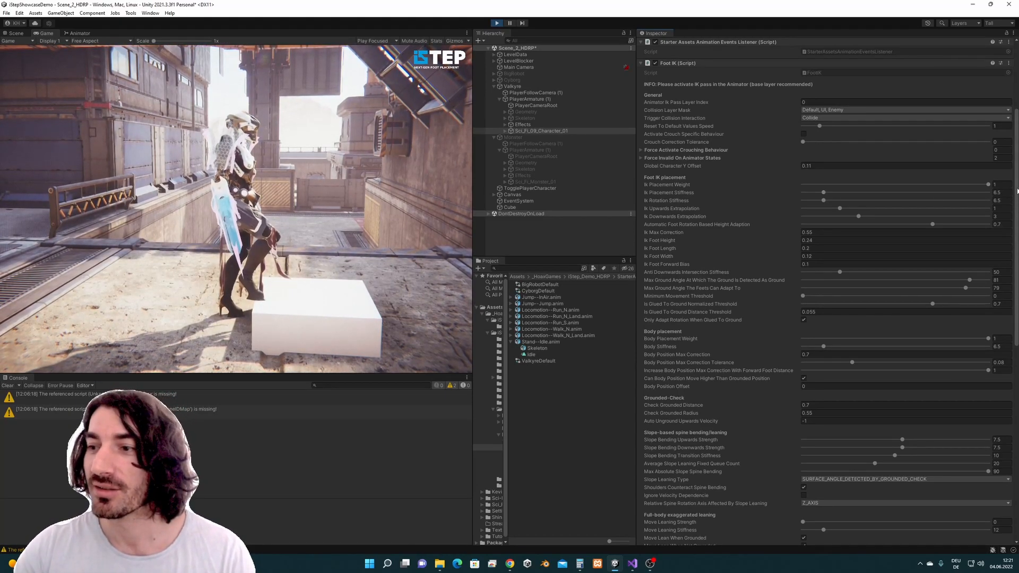
scroll(905, 187, "down", 3)
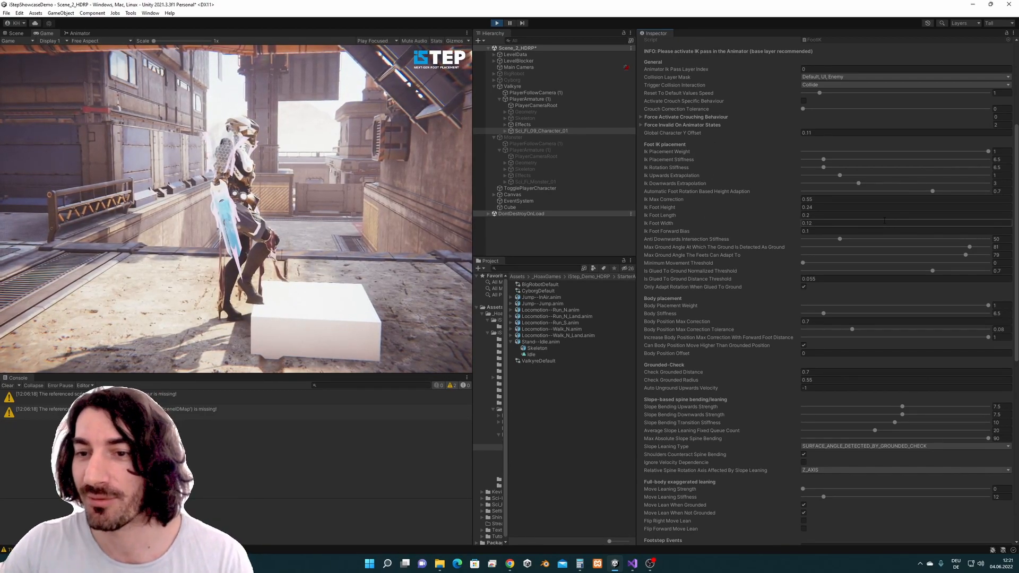
left_click_drag(1016, 229, 1017, 254)
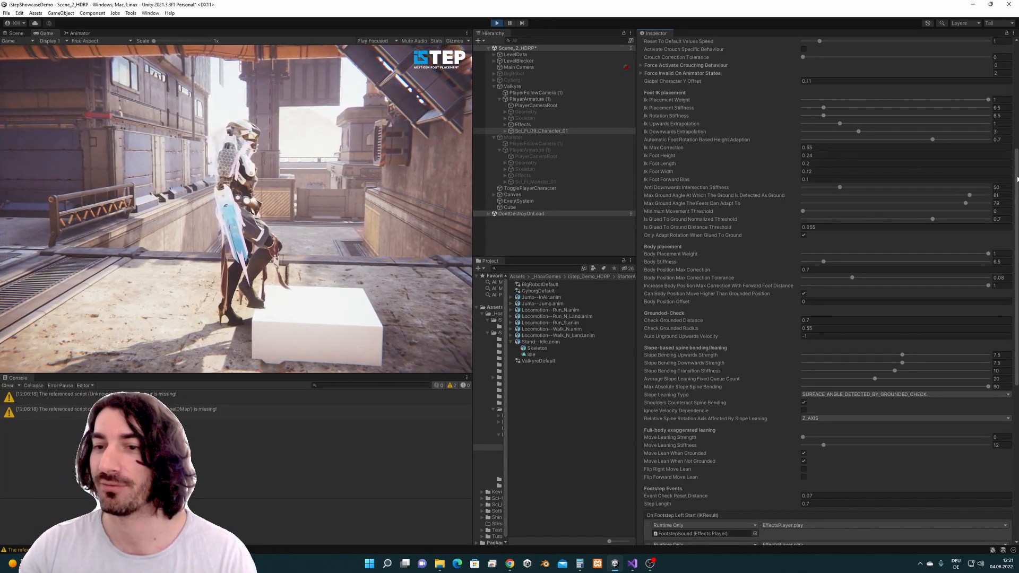
scroll(1017, 179, "down", 1)
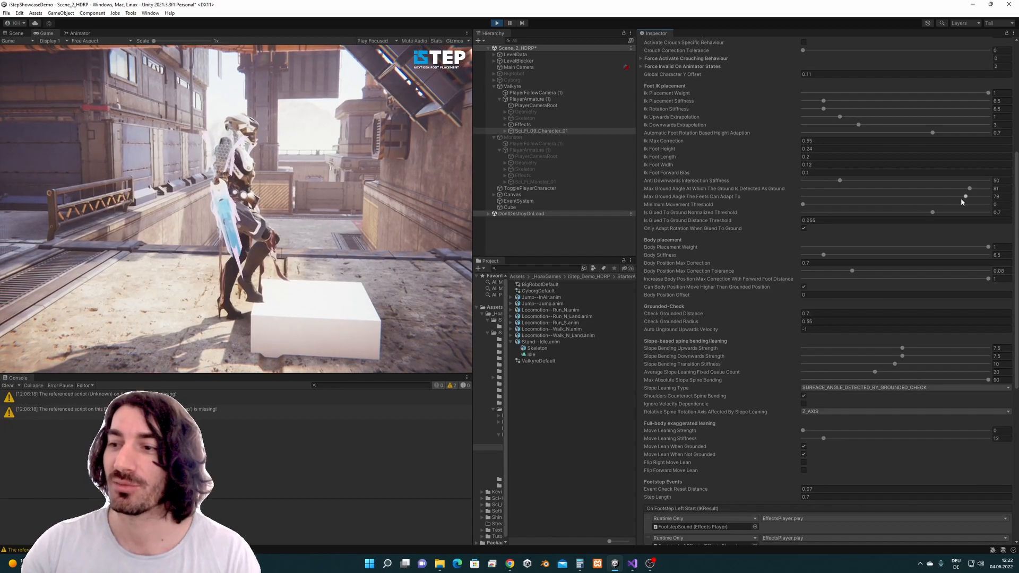
scroll(1017, 203, "down", 1)
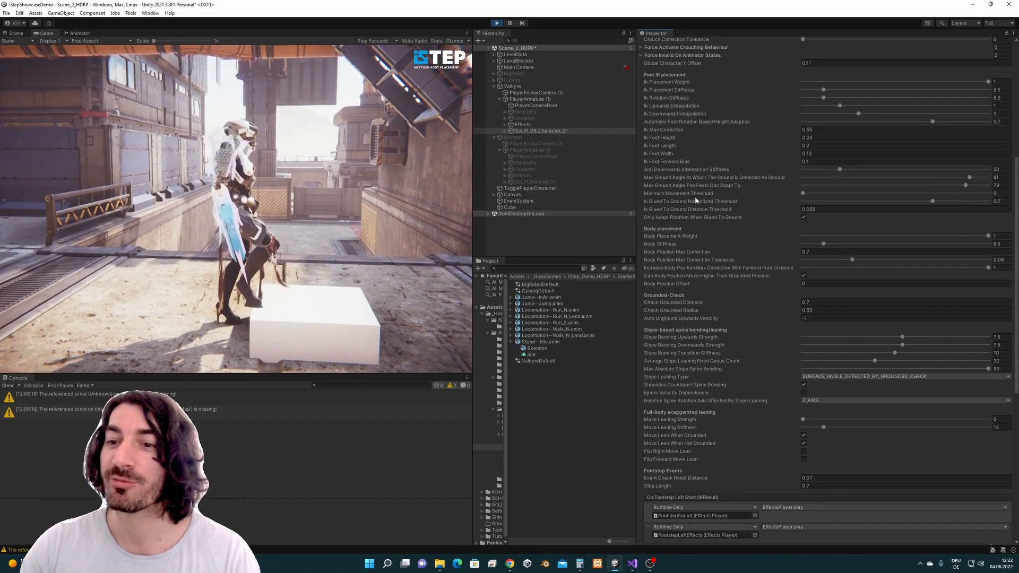
Step: Set the Minimum Movement Threshold to 0.005 and walk the Valkyre off the Cube to test it
left_click_drag(802, 194, 812, 194)
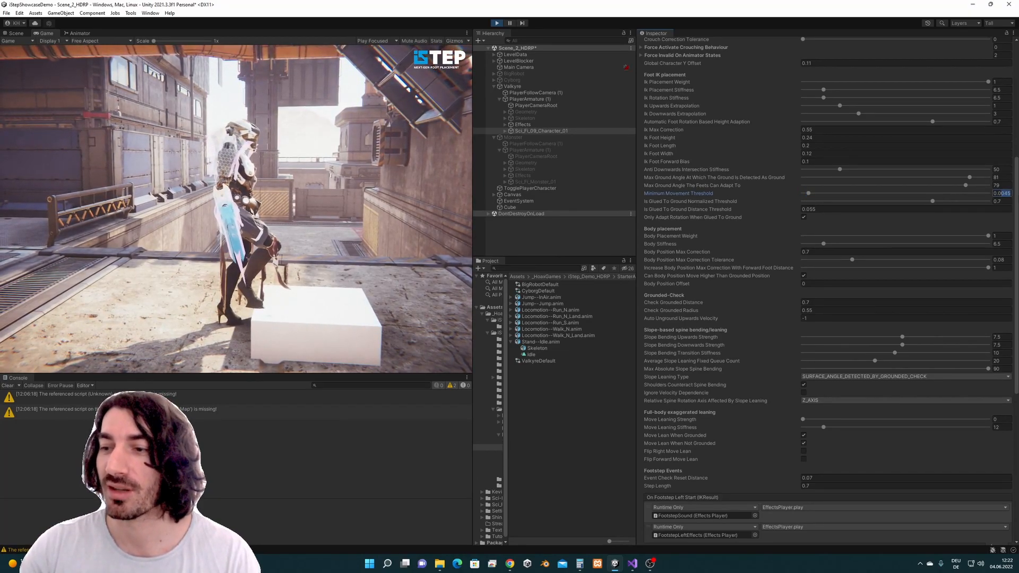
key("BackSpace")
key("BackSpace")
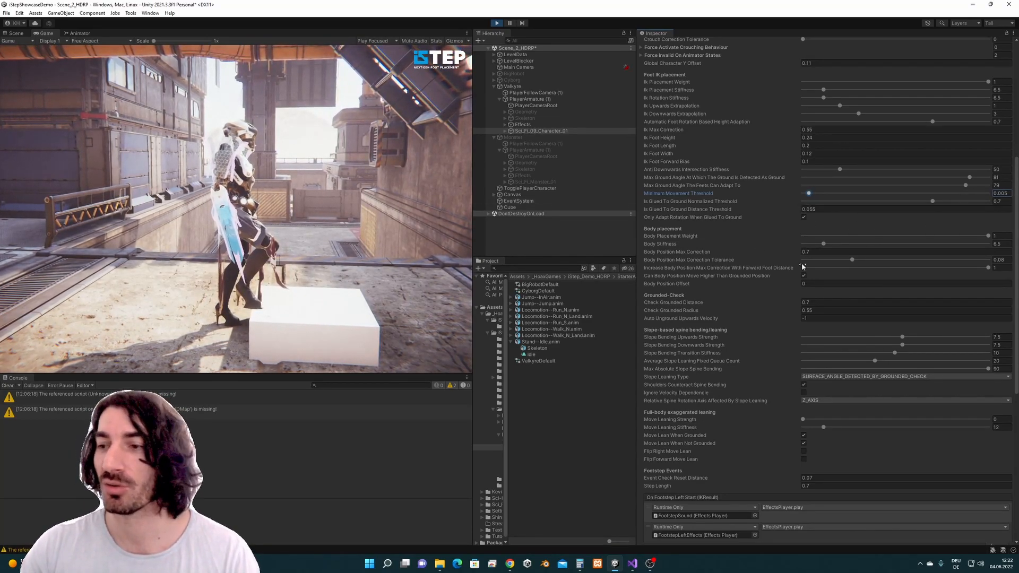
left_click(386, 218)
key("a")
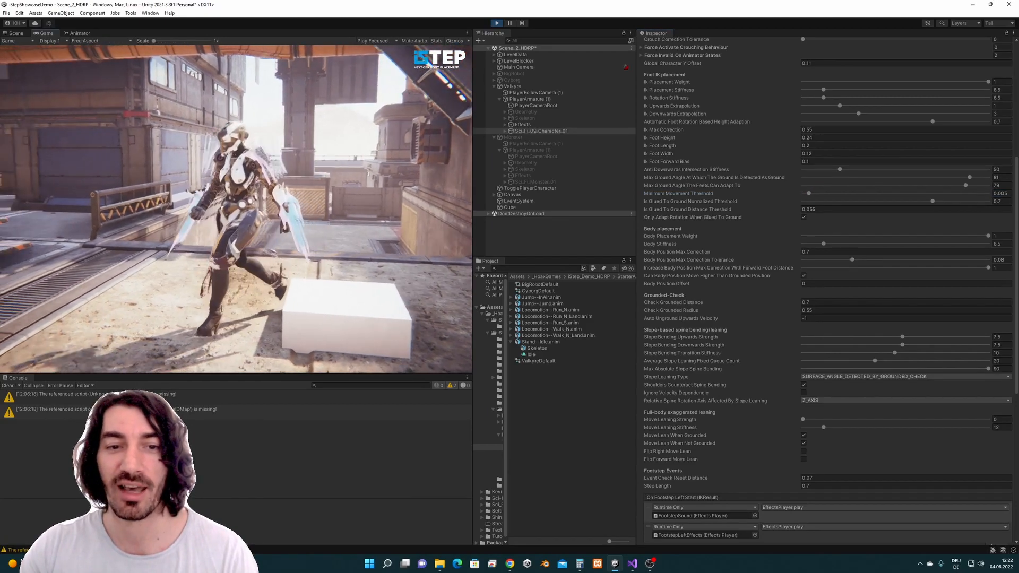
key("s")
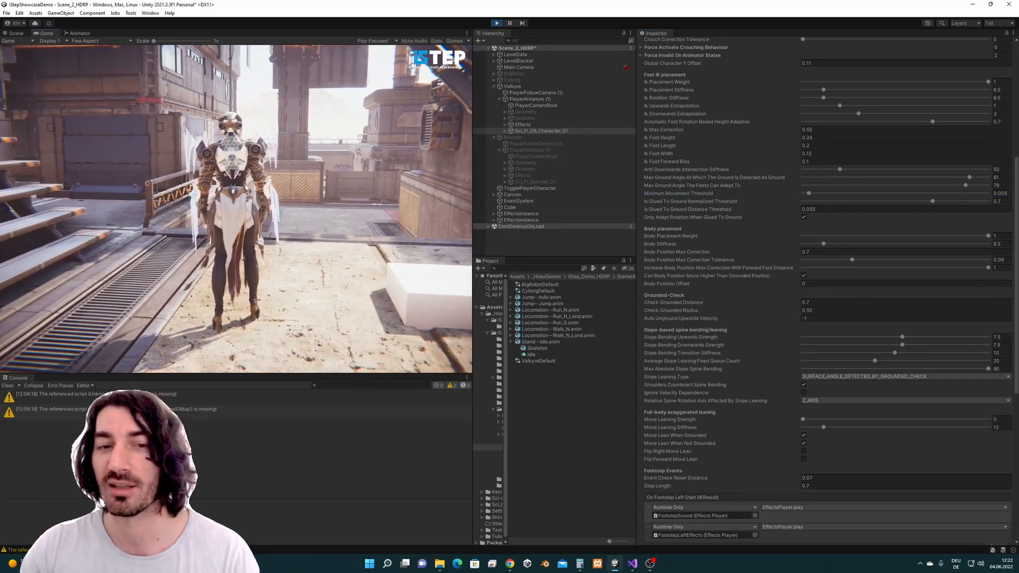
key("super")
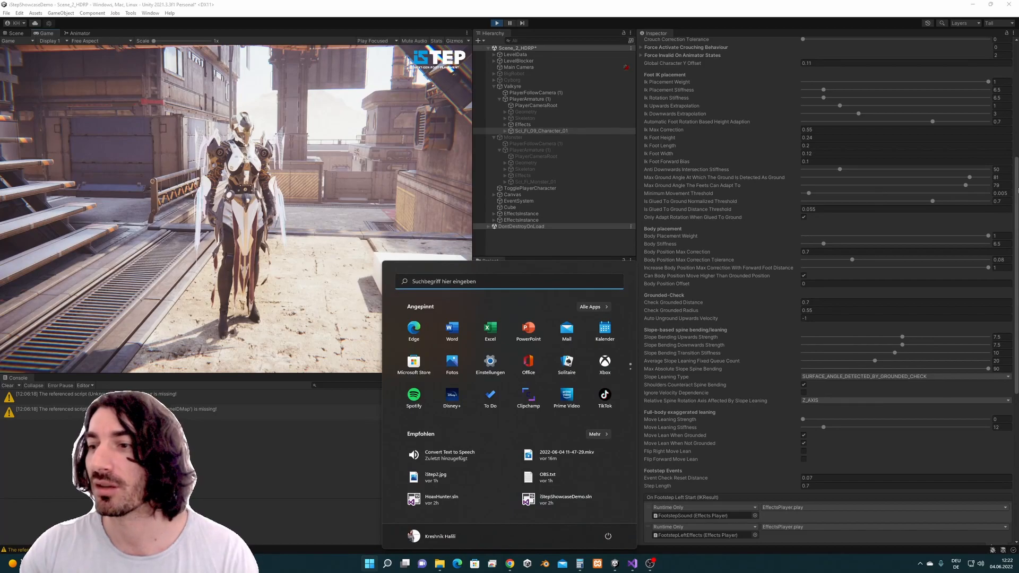
Step: Reset the Foot IK's Minimum Movement Threshold to 0
left_click_drag(1017, 190, 1015, 201)
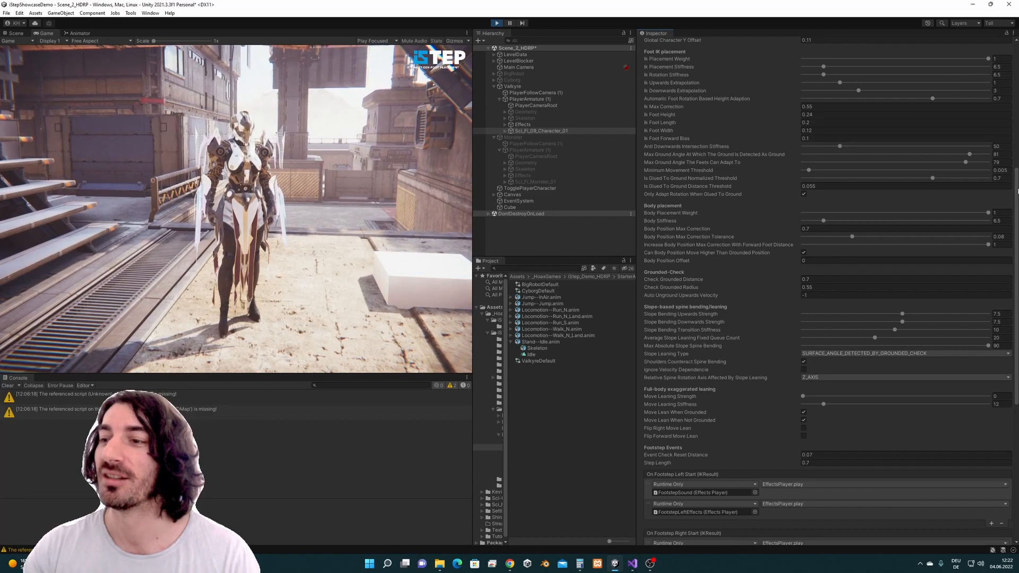
left_click_drag(1017, 190, 1017, 191)
left_click_drag(809, 169, 789, 171)
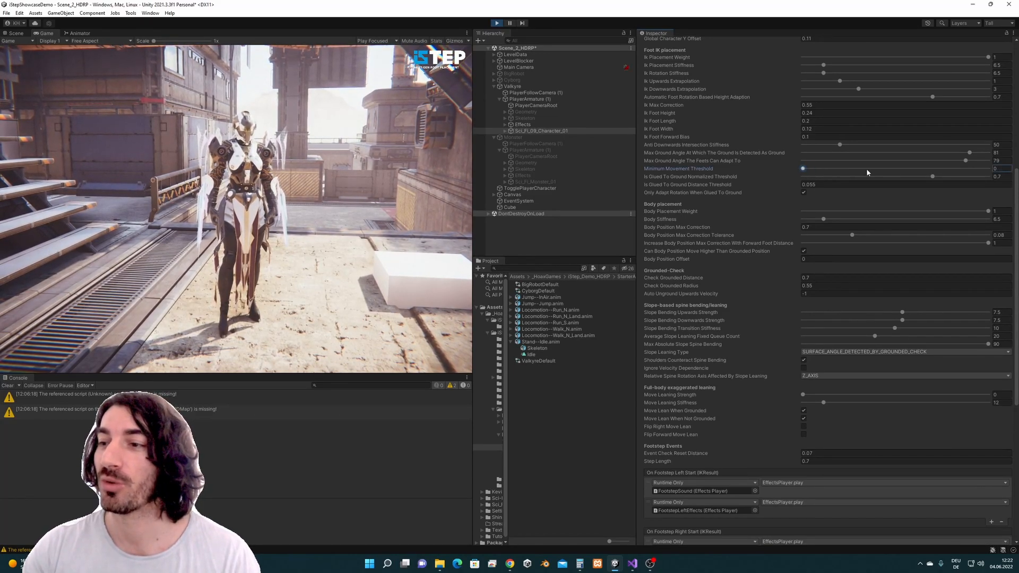
scroll(902, 265, "up", 2)
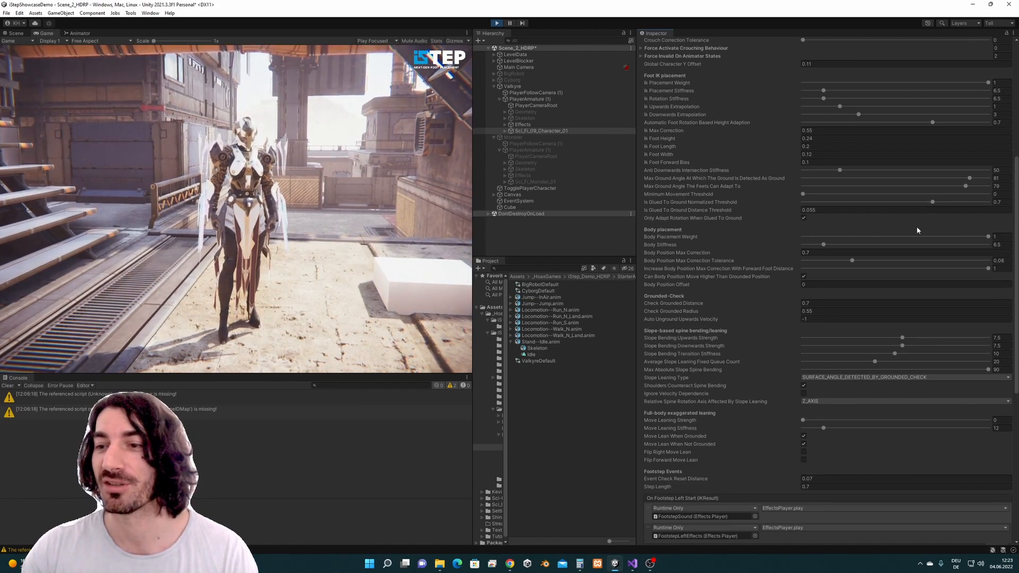
Step: Walk the Valkyre back until one foot stands on the Cube, and check the Body Placement Weight, keeping it at 1
left_click_drag(1017, 209, 1017, 238)
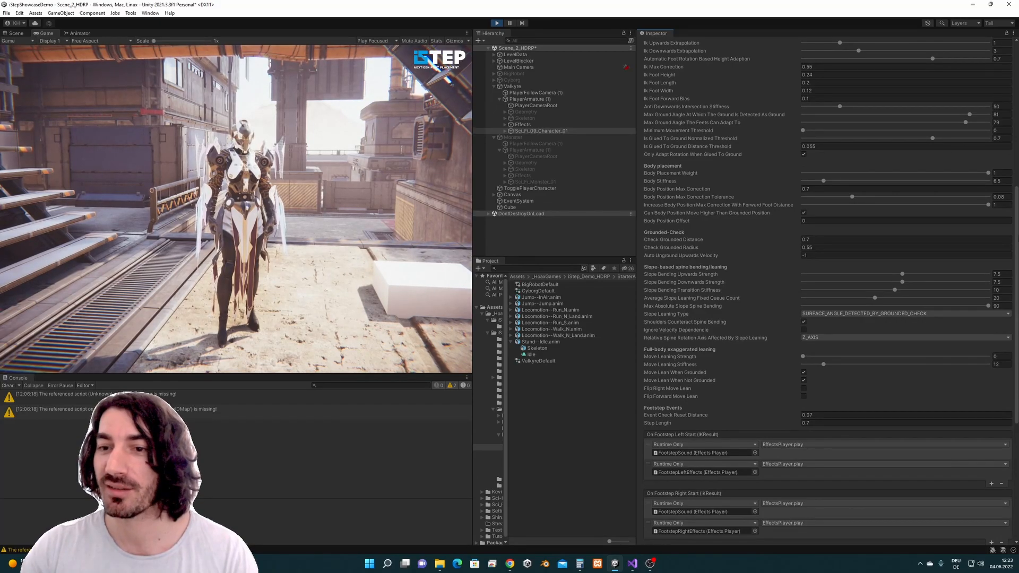
left_click(260, 173)
key("d")
key("w")
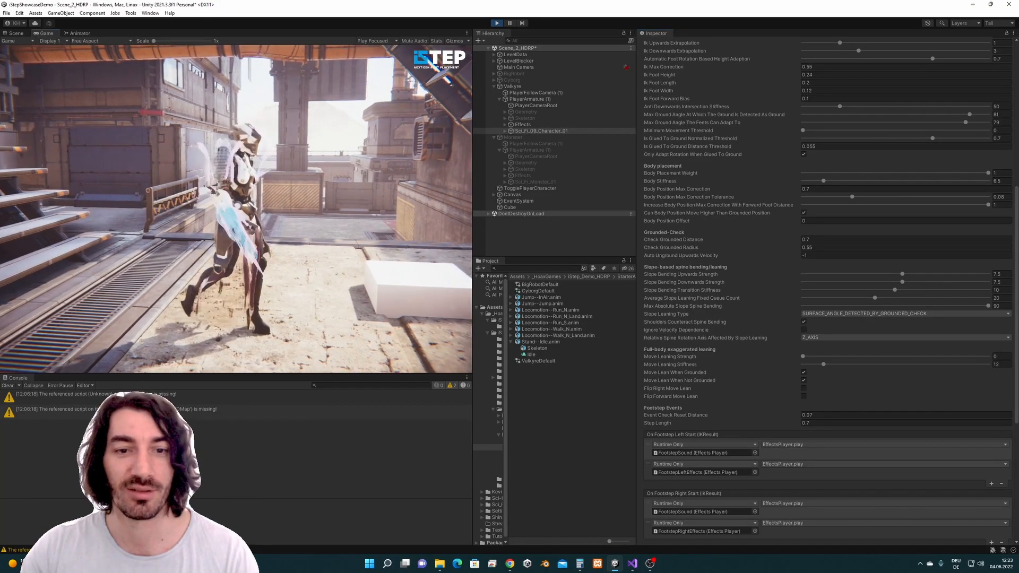
key("s")
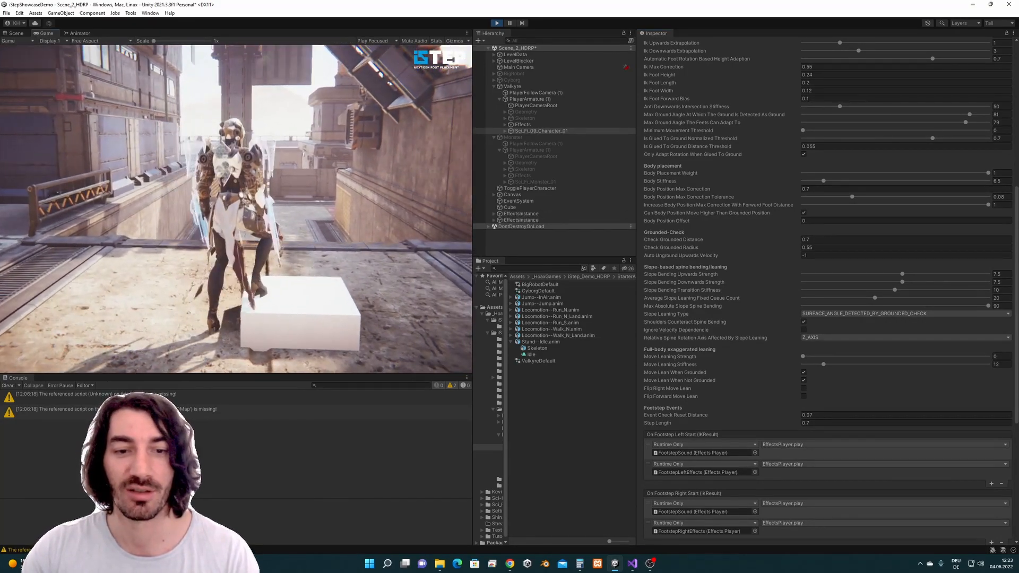
key("super")
mouse_move(989, 173)
left_mouse_down()
mouse_move(766, 181)
mouse_move(989, 173)
left_mouse_up()
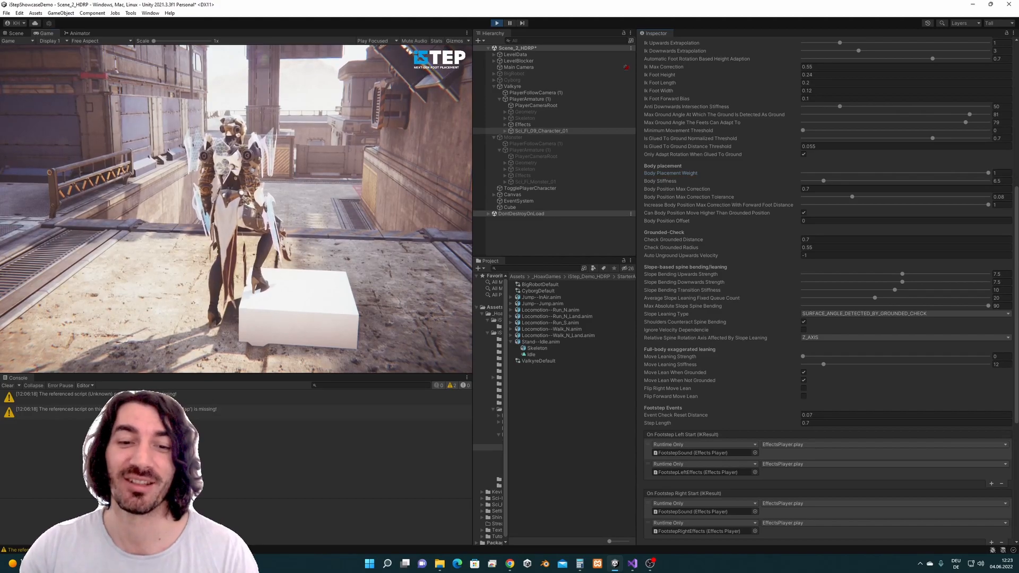
Step: Turn off Is Trigger on the Cube's Box Collider and walk the Valkyre against the Cube in the running game
key("super")
left_click(17, 33)
left_click_drag(101, 281, 249, 238, "alt")
left_click(279, 246)
left_click(804, 290)
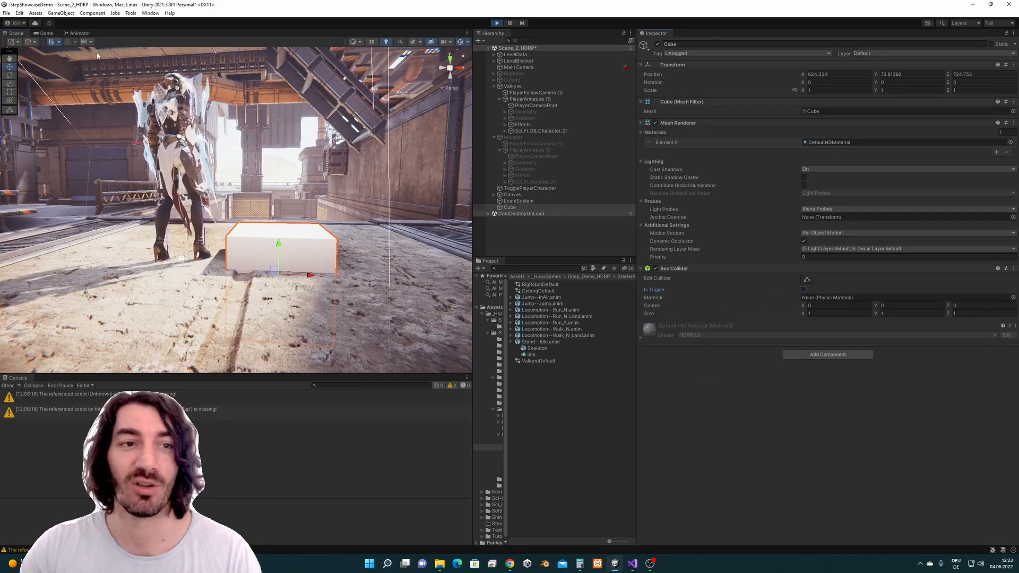
left_click(47, 33)
key("d")
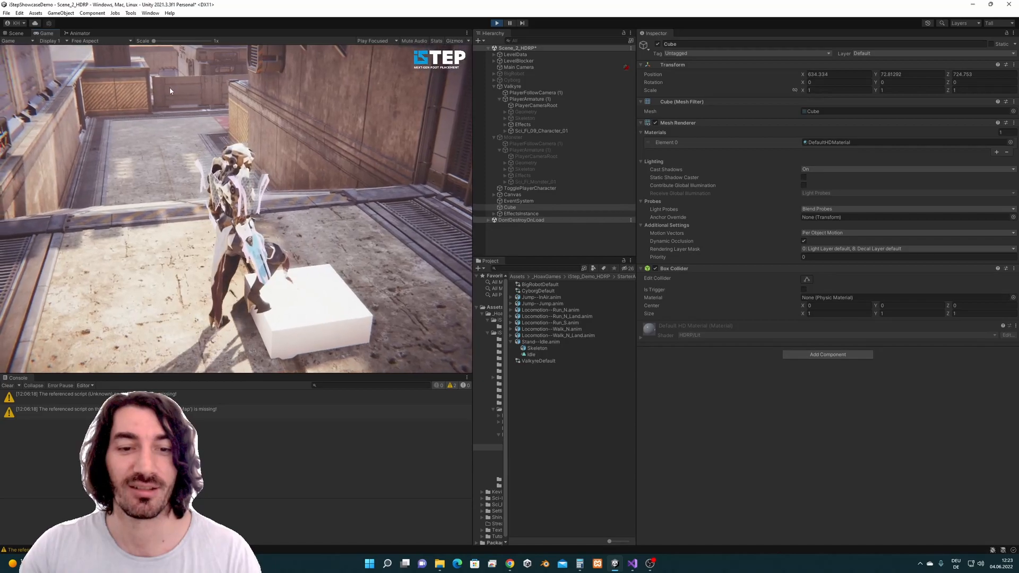
key("super")
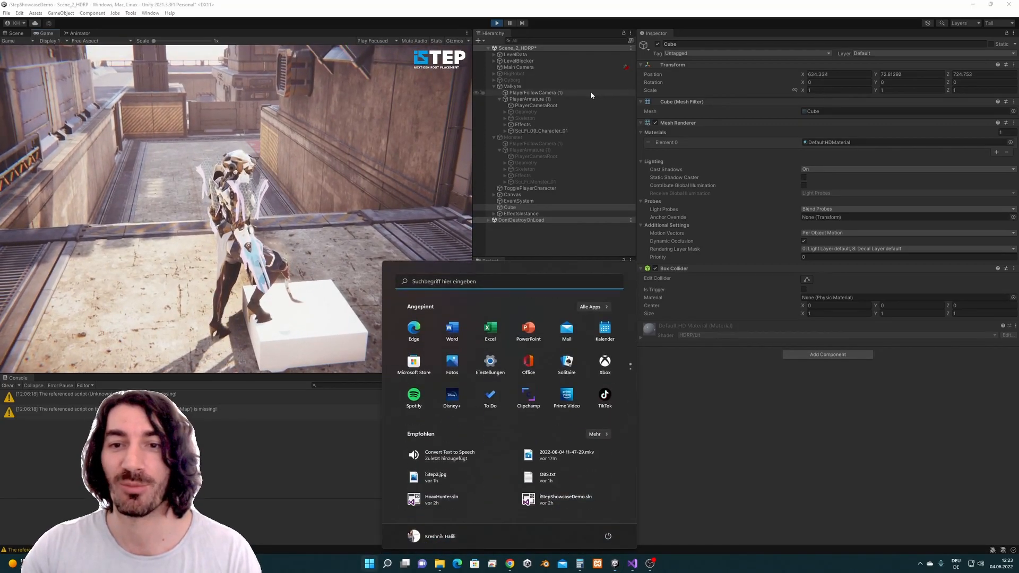
Step: Select Sci_Fi_09_Character_01 and set its Foot IK's Ik Max Correction to 0.1
left_click(566, 129)
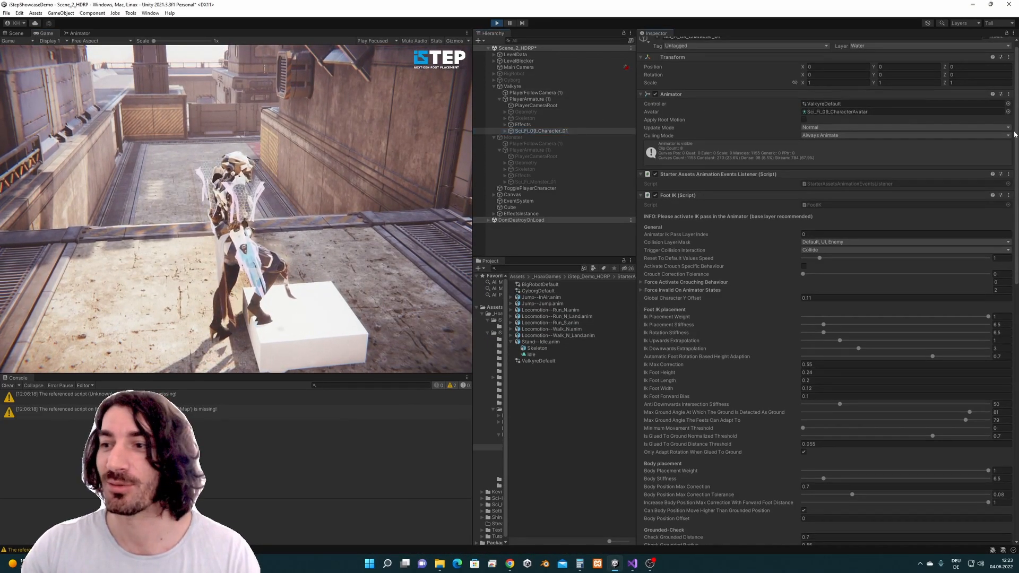
scroll(977, 272, "down", 10)
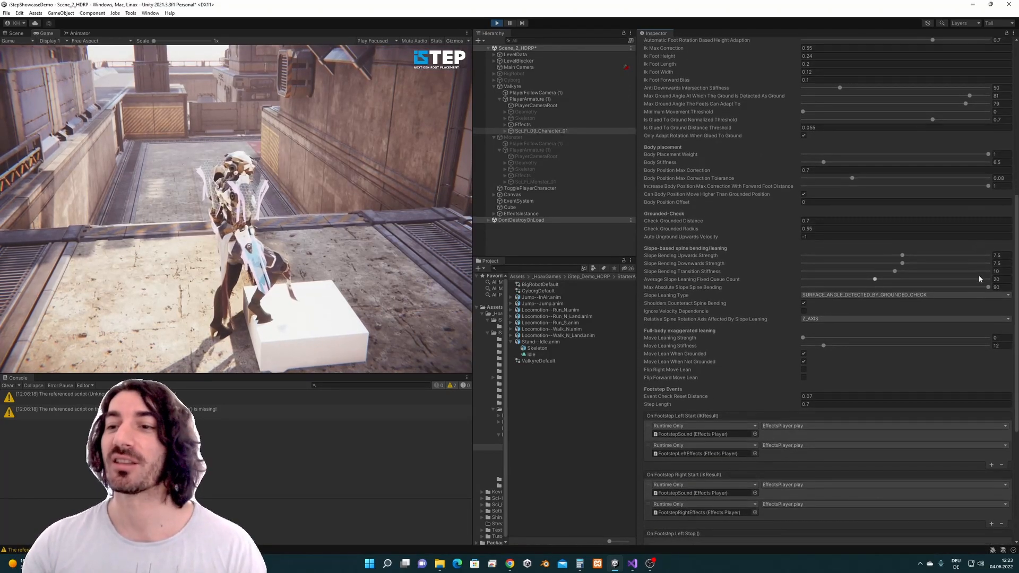
left_click_drag(988, 173, 1015, 191)
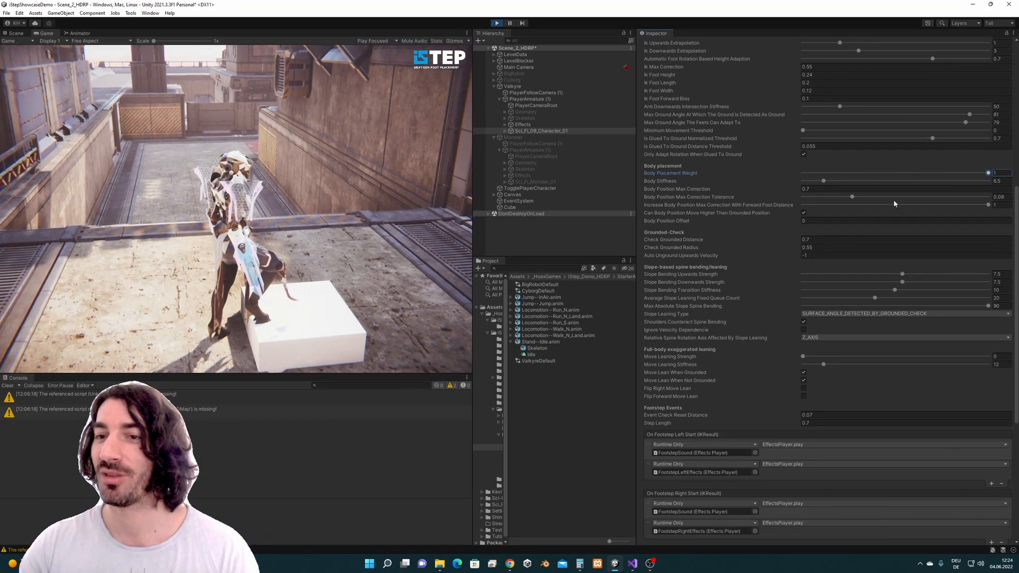
scroll(865, 200, "up", 1)
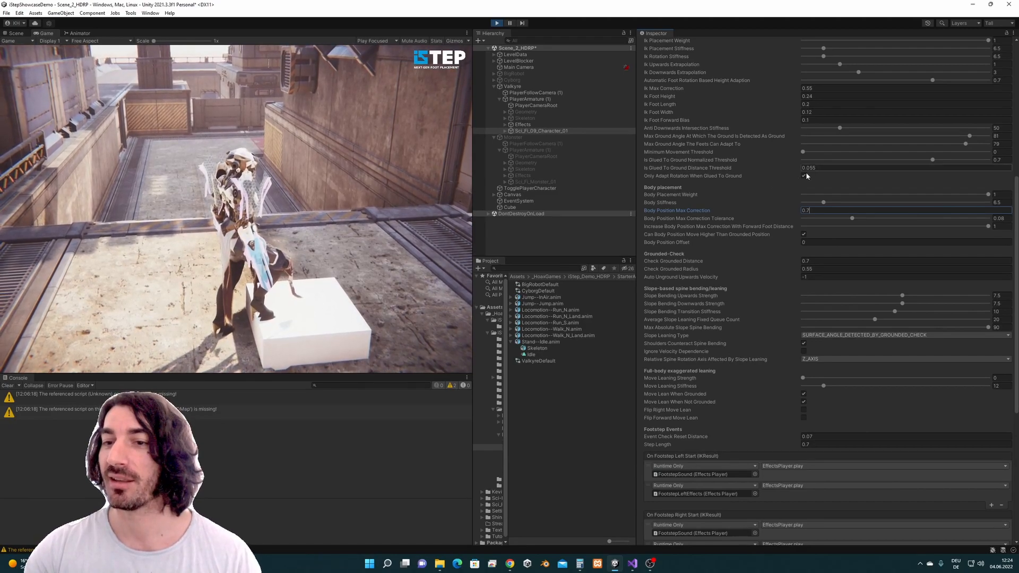
scroll(839, 177, "up", 1)
left_click(679, 132)
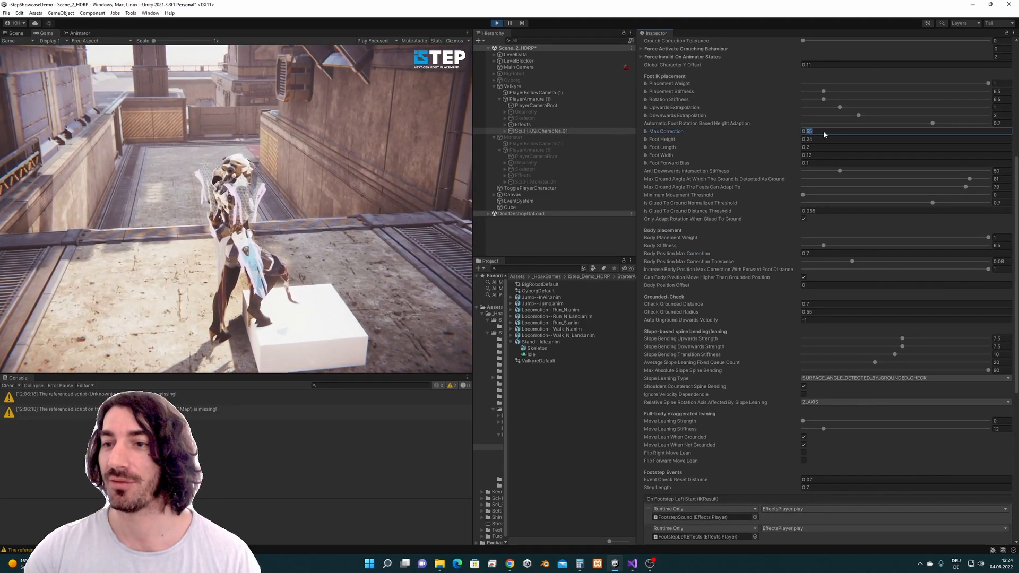
type("0.1")
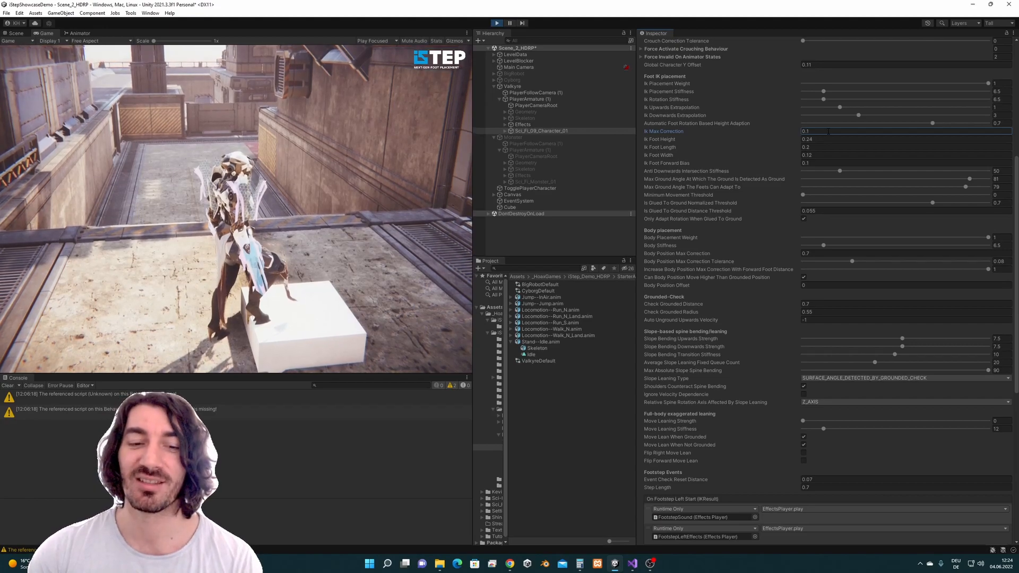
Step: Show the Valkyre's feet up close in the Scene view and turn on Is Trigger on the Cube's Box Collider
left_click(16, 33)
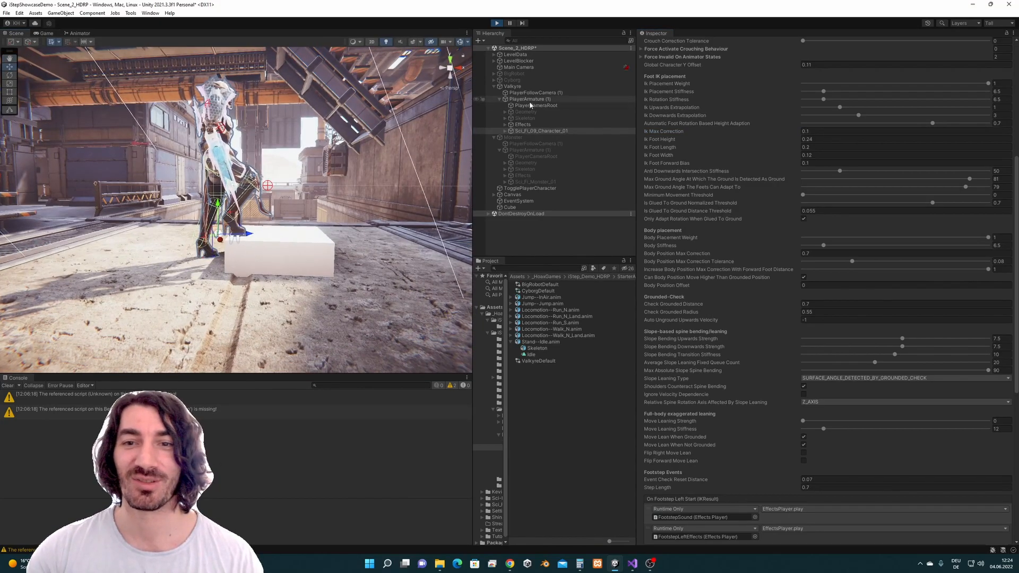
left_click(530, 99)
key("w")
right_click_drag(278, 249, 315, 298)
key("d")
key("e")
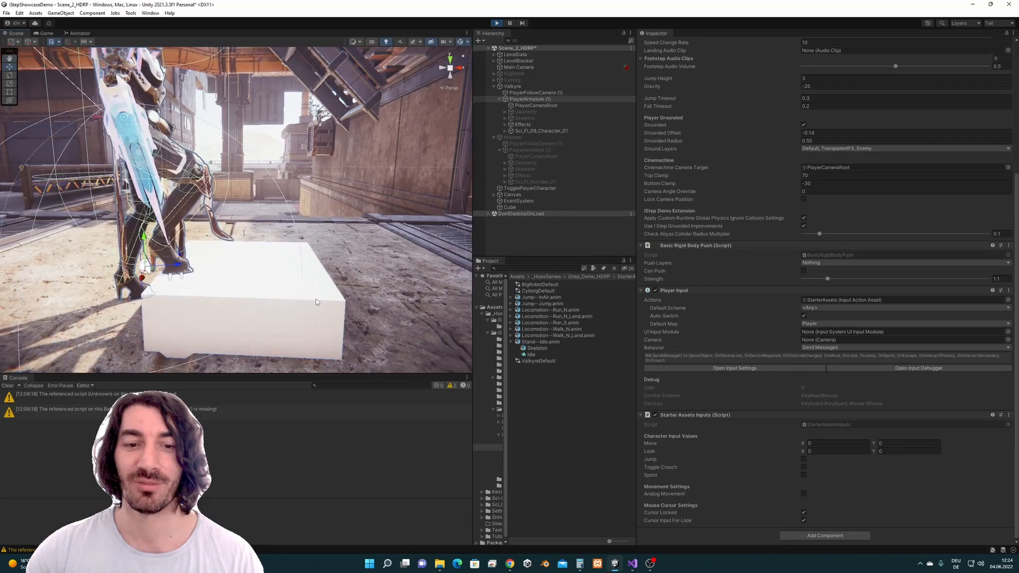
left_click(331, 310)
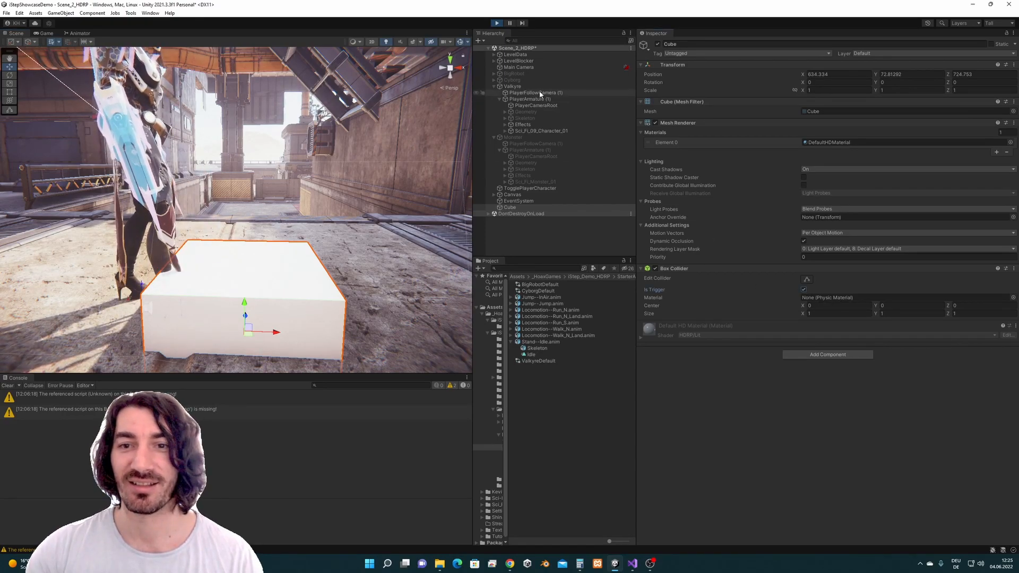
Step: Raise the Ik Max Correction on Sci_Fi_09_Character_01 to 0.3, and finally set it to 0.55
left_click(542, 131)
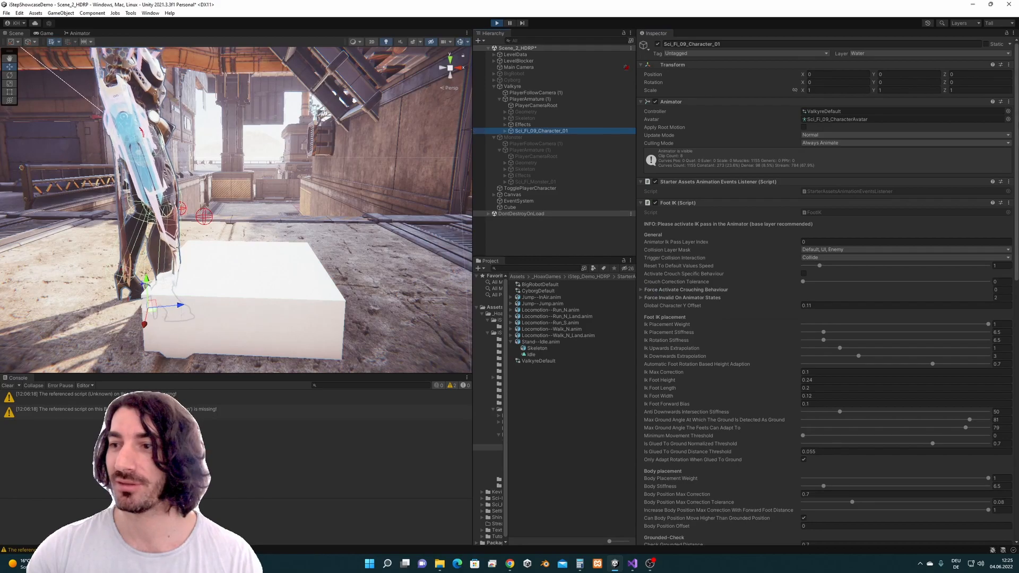
scroll(1017, 262, "down", 15)
left_click_drag(1016, 263, 1015, 269)
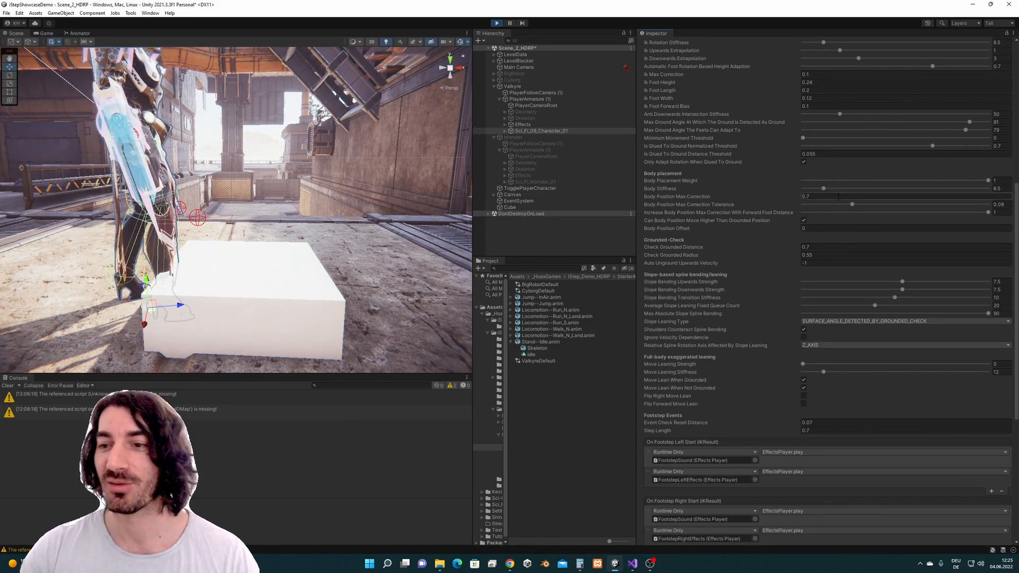
scroll(816, 116, "up", 5)
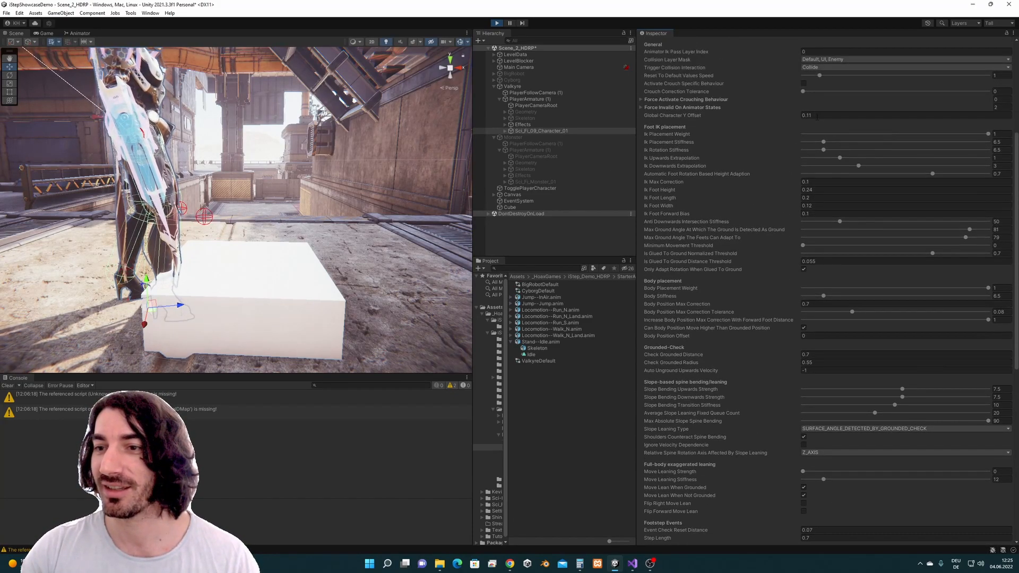
left_click(824, 183)
type("0,")
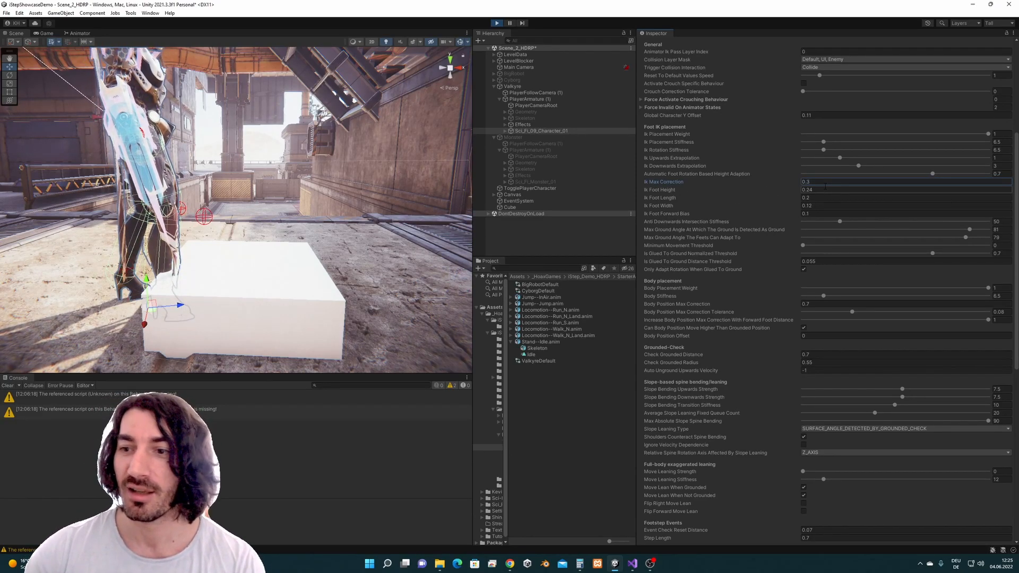
left_click_drag(787, 182, 795, 185)
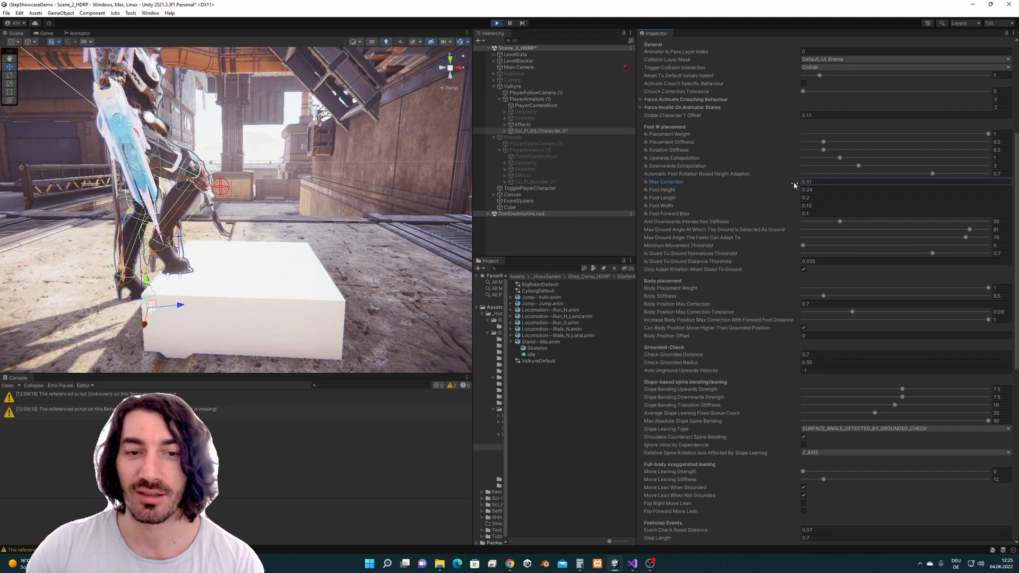
type("55")
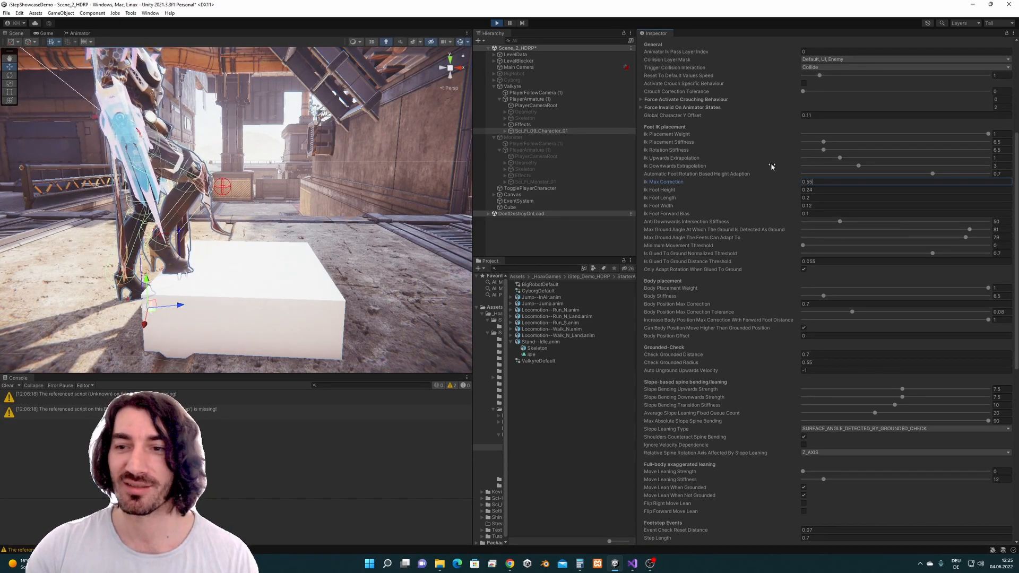
left_click_drag(816, 183, 771, 182)
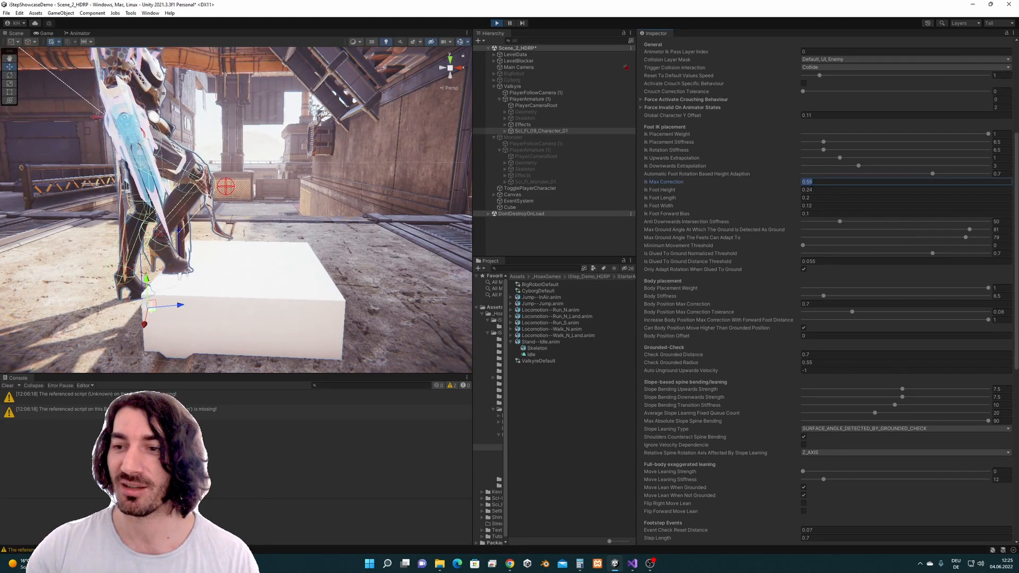
Step: Capture a side view of the Valkyre with one foot on the Cube using Snipping Tool, and maximize the capture's window
left_click_drag(234, 240, 201, 227, "alt")
scroll(842, 135, "down", 2)
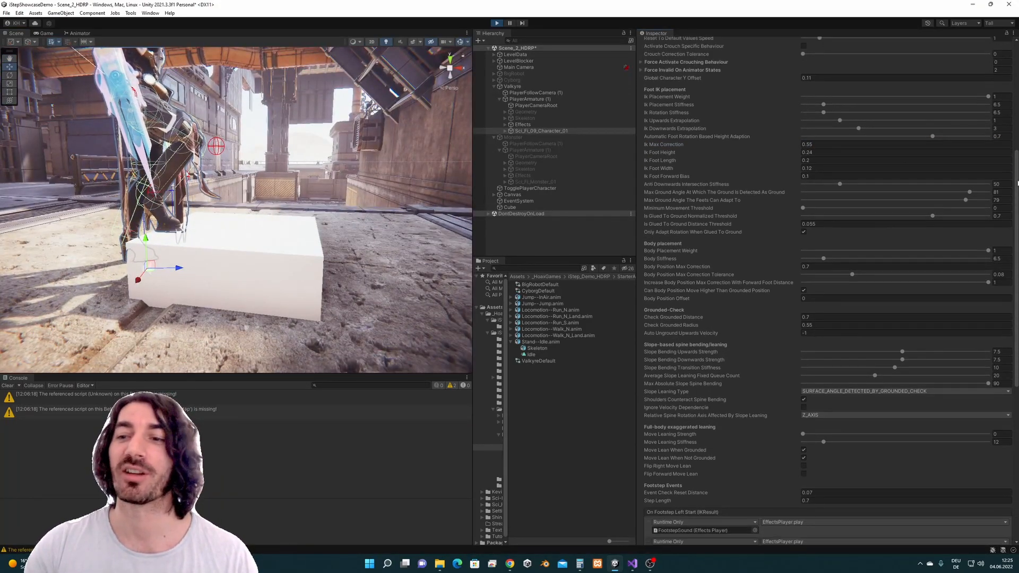
scroll(828, 291, "down", 2)
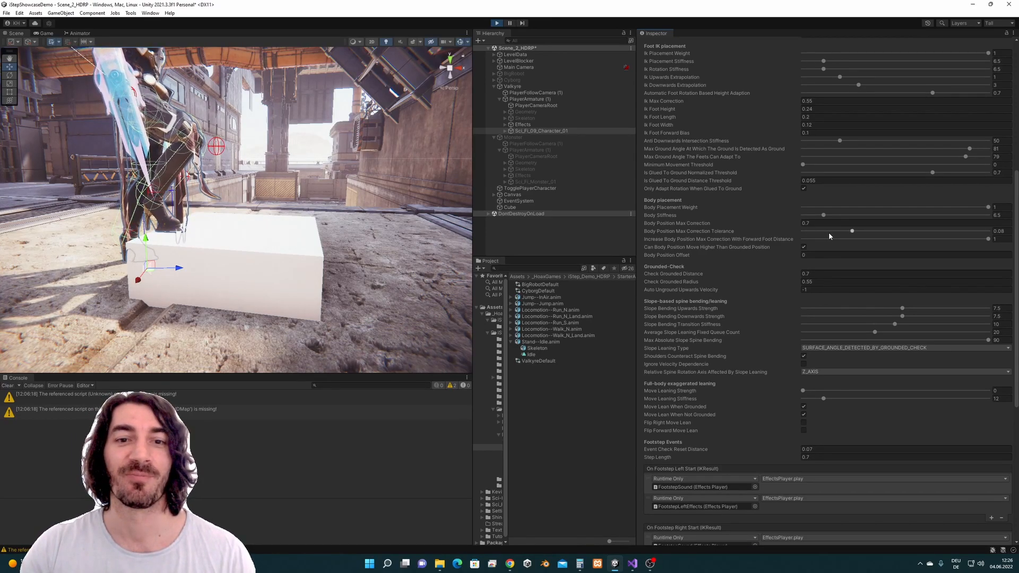
left_click_drag(289, 308, 372, 281, "alt")
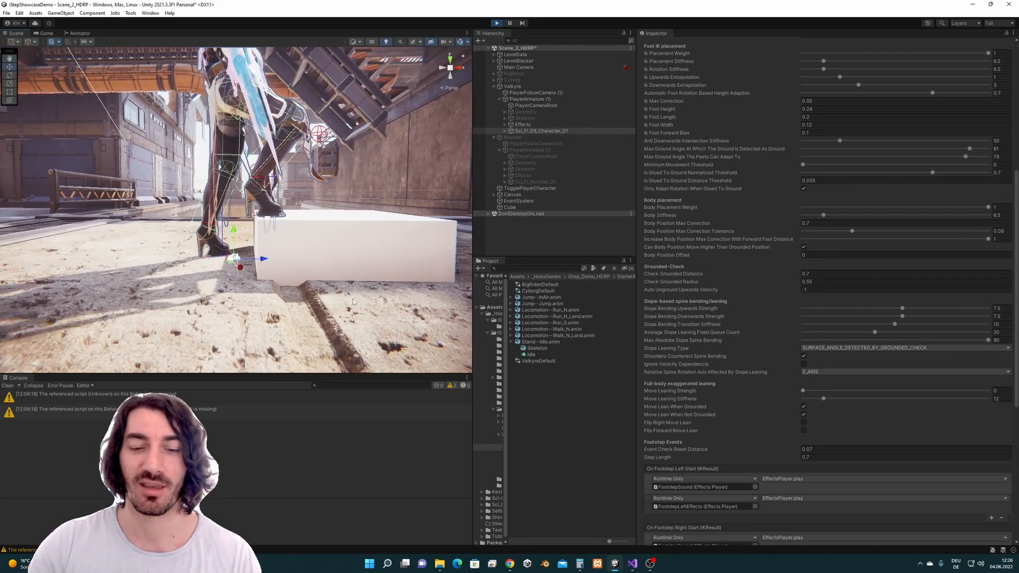
left_click(389, 564)
type("snip")
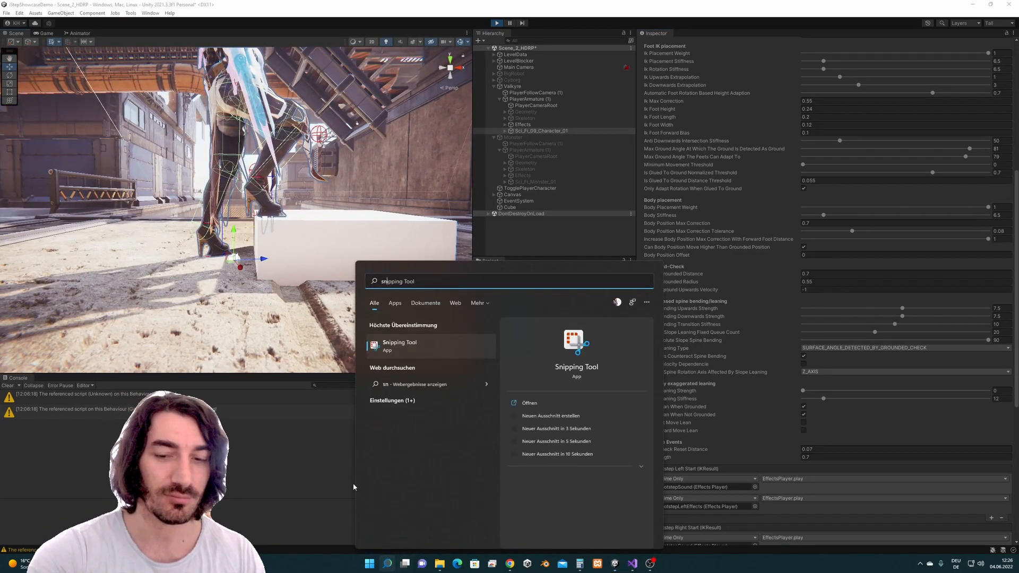
left_click(424, 346)
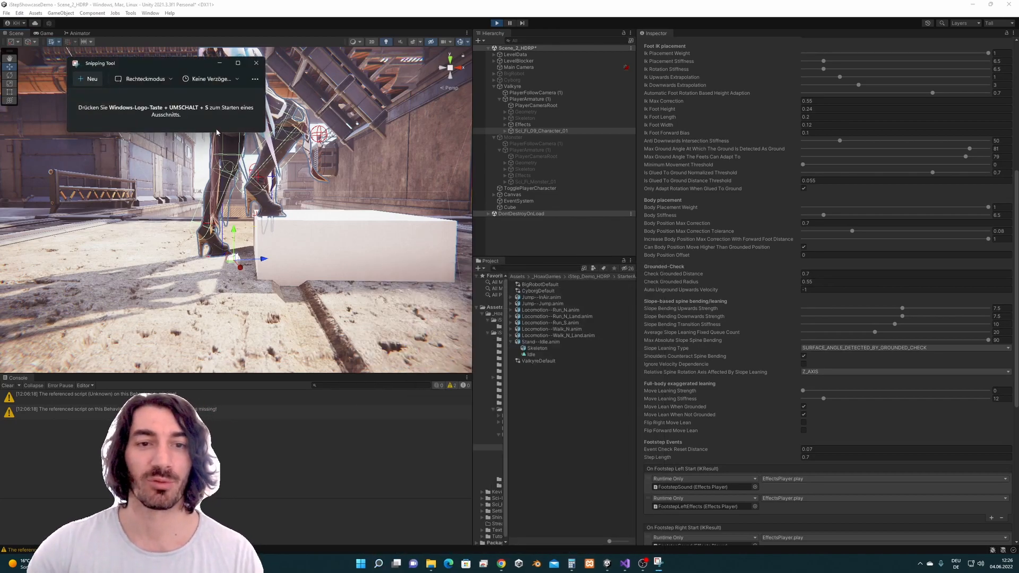
left_click(89, 78)
left_click_drag(30, 21, 553, 394)
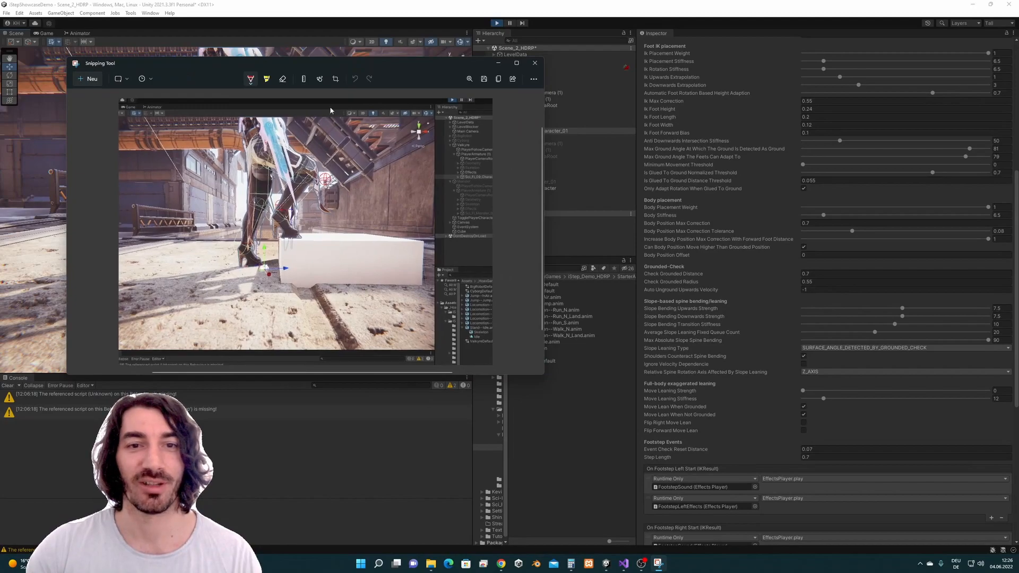
double_click(502, 67)
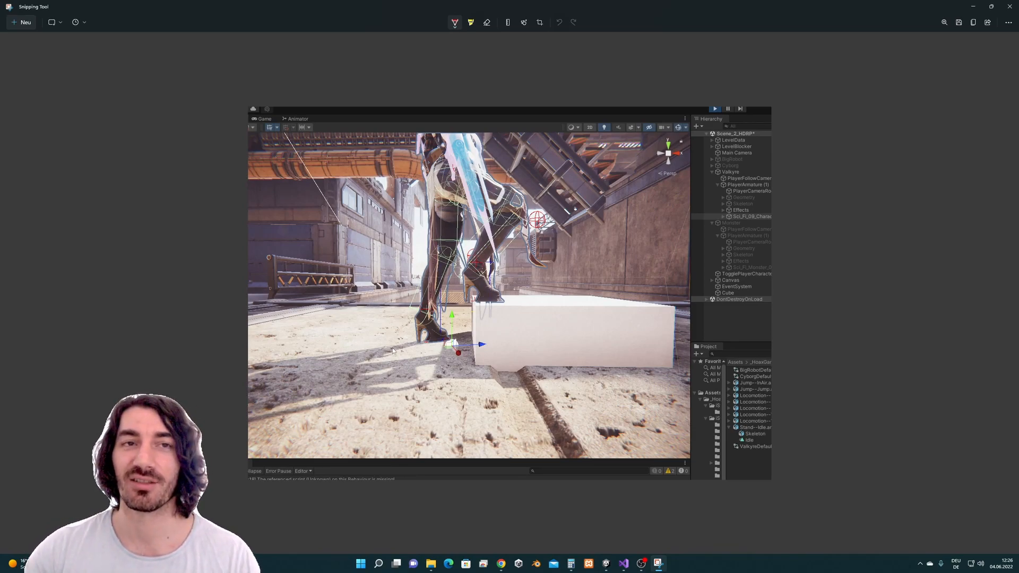
Step: Draw red lines along the ground and the Cube's side and top, plus a U-shaped collider curve around the legs
left_click_drag(355, 346, 468, 345)
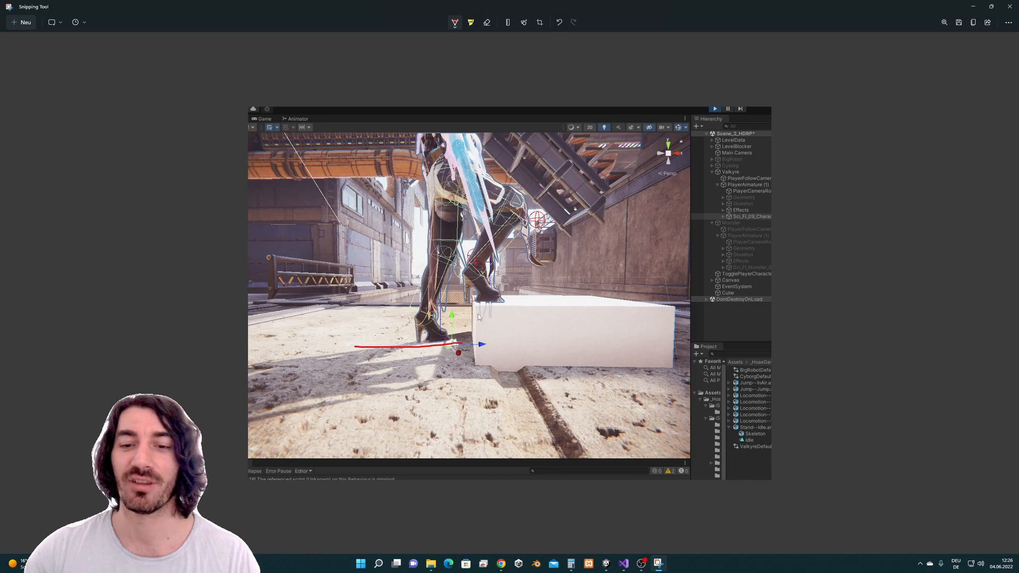
mouse_move(472, 300)
left_mouse_down()
mouse_move(474, 349)
mouse_move(521, 305)
left_mouse_up()
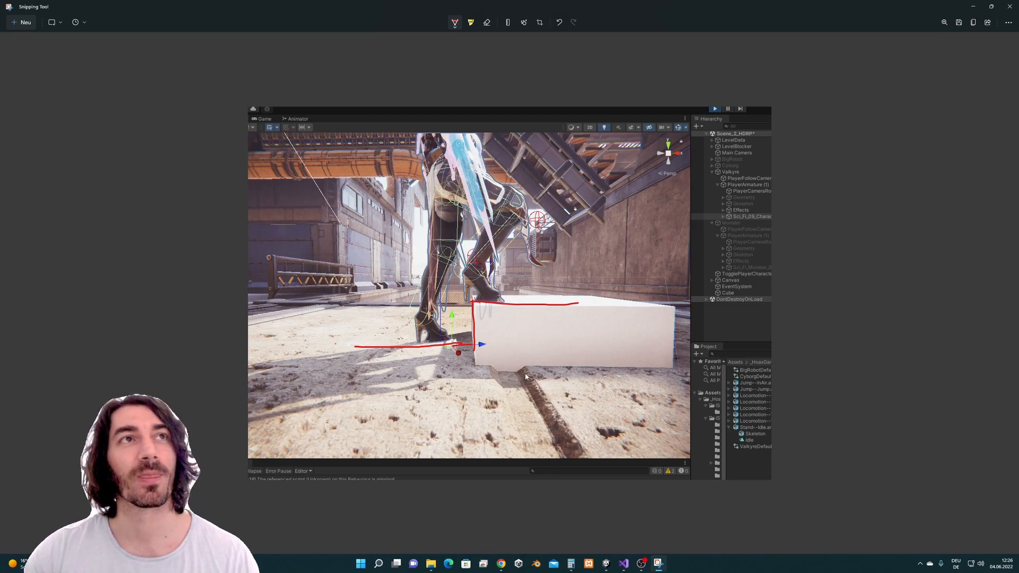
mouse_move(430, 213)
left_mouse_down()
mouse_move(449, 284)
mouse_move(475, 301)
mouse_move(524, 226)
mouse_move(519, 204)
left_mouse_up()
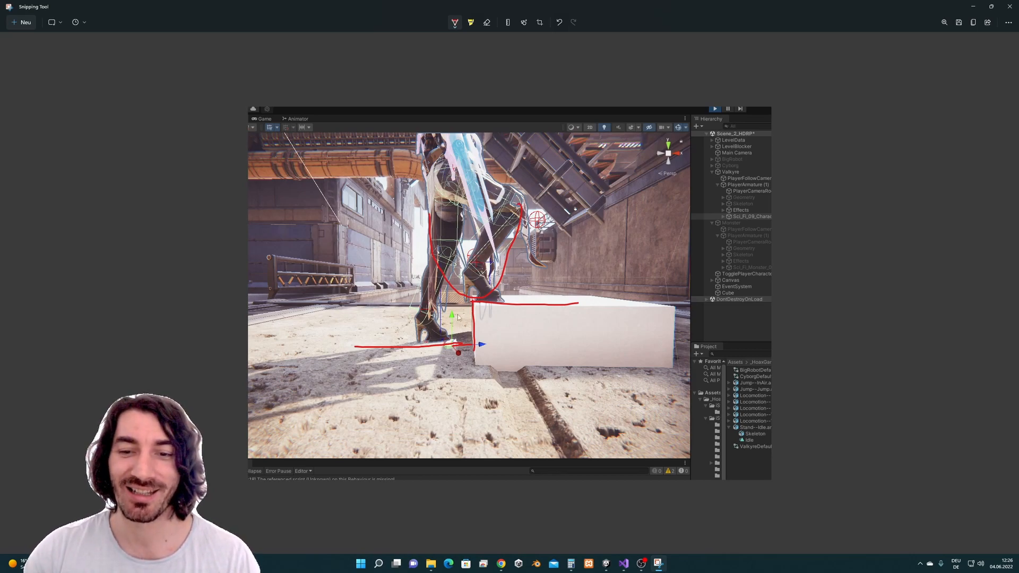
Step: Mark the height between ground and Cube top with a double-headed arrow on the Cube and matching marks at the rear foot
left_click_drag(610, 346, 629, 345)
mouse_move(599, 298)
left_mouse_down()
mouse_move(623, 304)
mouse_move(620, 346)
left_mouse_up()
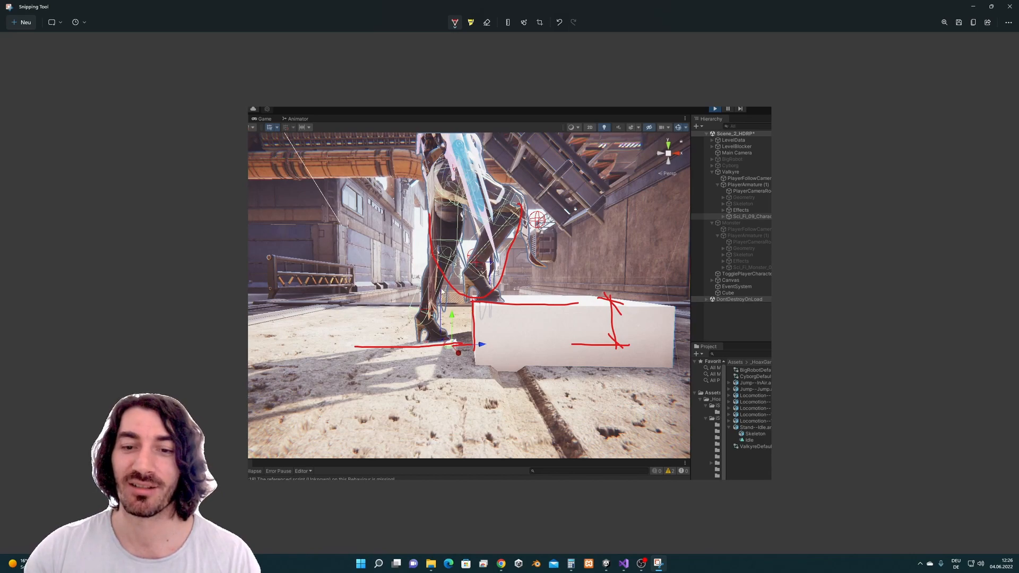
left_click_drag(435, 338, 441, 340)
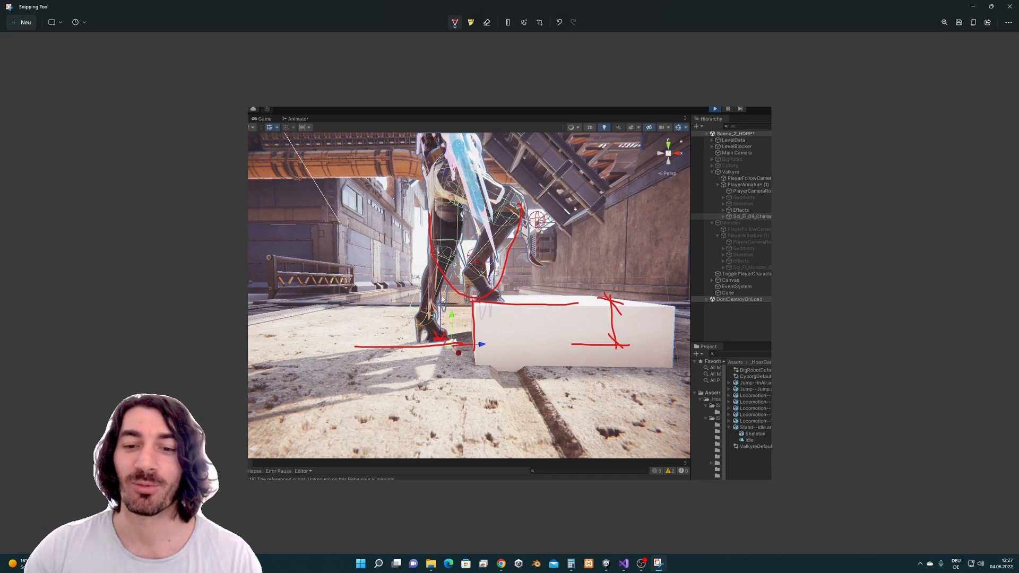
left_click_drag(435, 297, 445, 295)
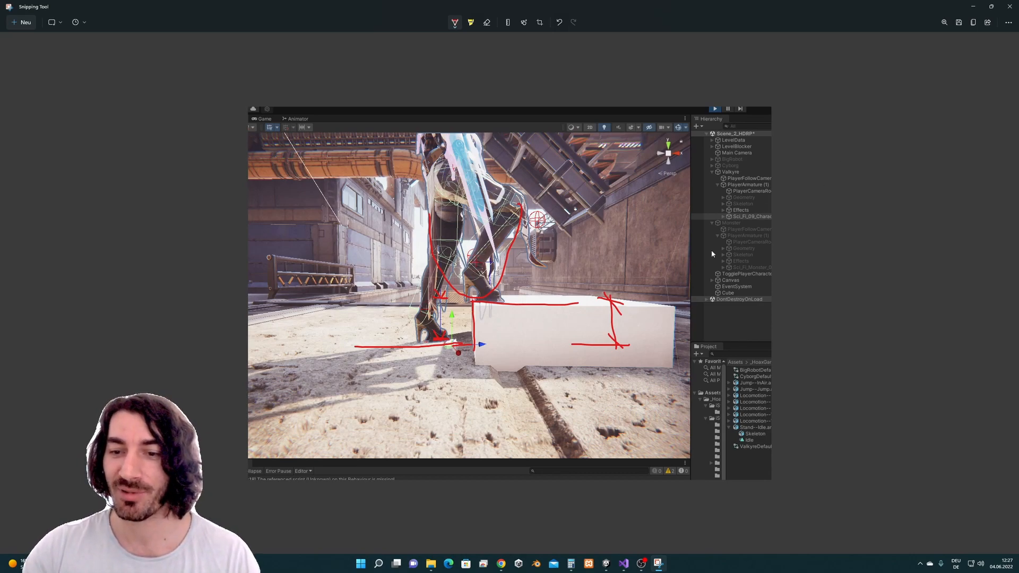
Step: Switch back to Unity and check the Foot IK's Body Position Max Correction, keeping it at 0.7
left_click(972, 7)
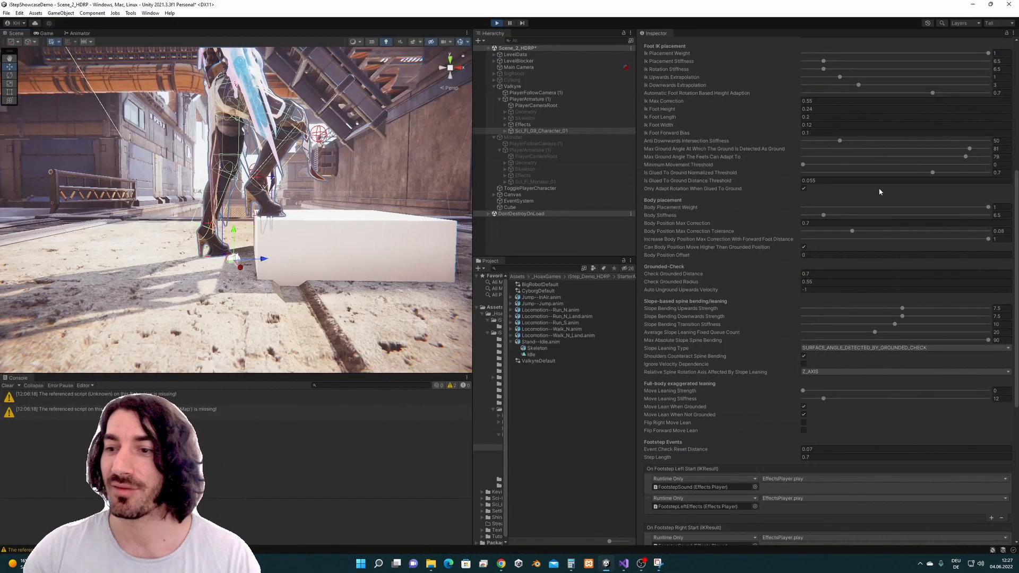
left_click(817, 223)
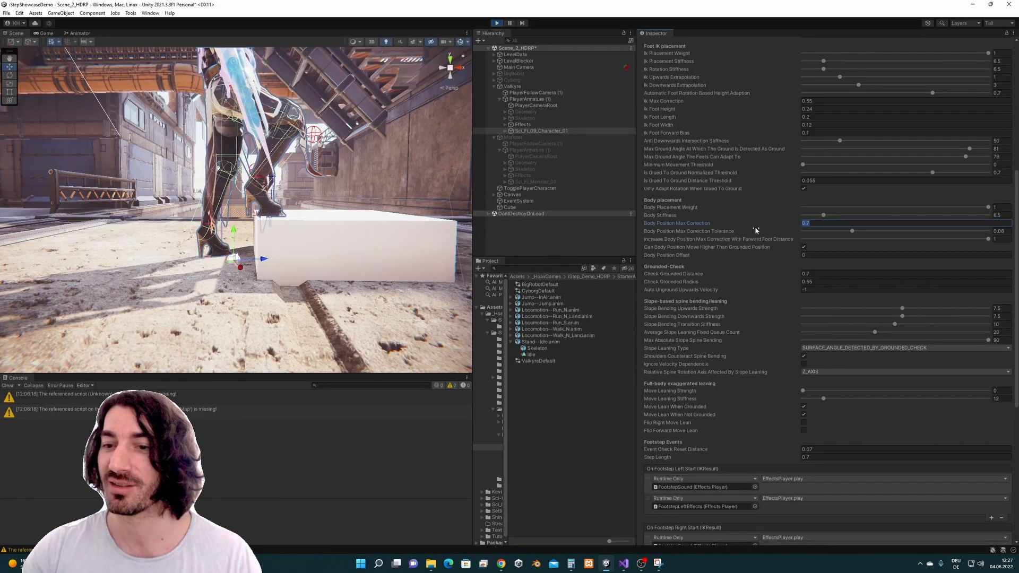
left_click(821, 224)
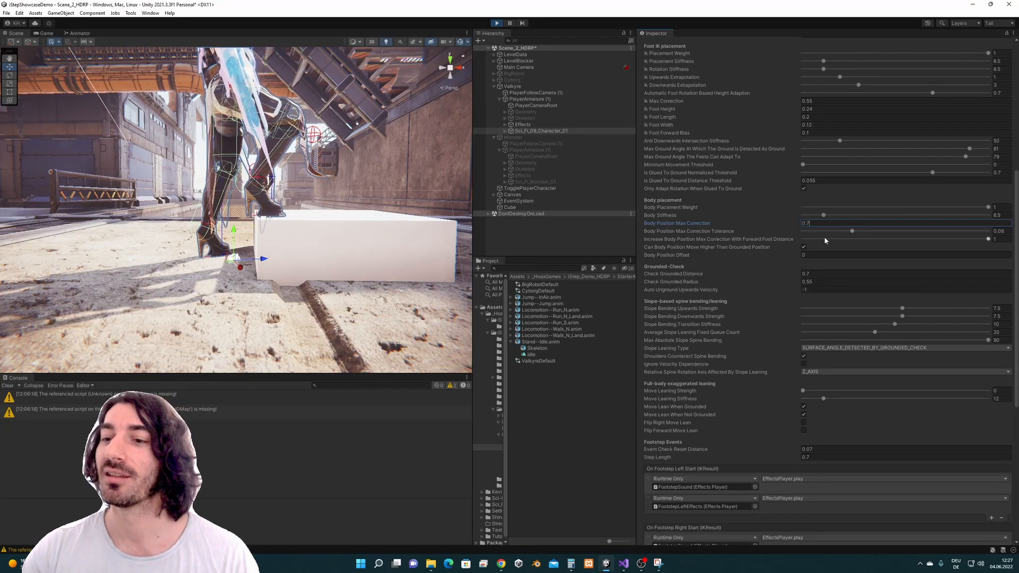
Step: Return to the Snipping Tool capture and draw circles along the ground and up onto the Cube, plus a vertical arrow between the feet
left_click(659, 565)
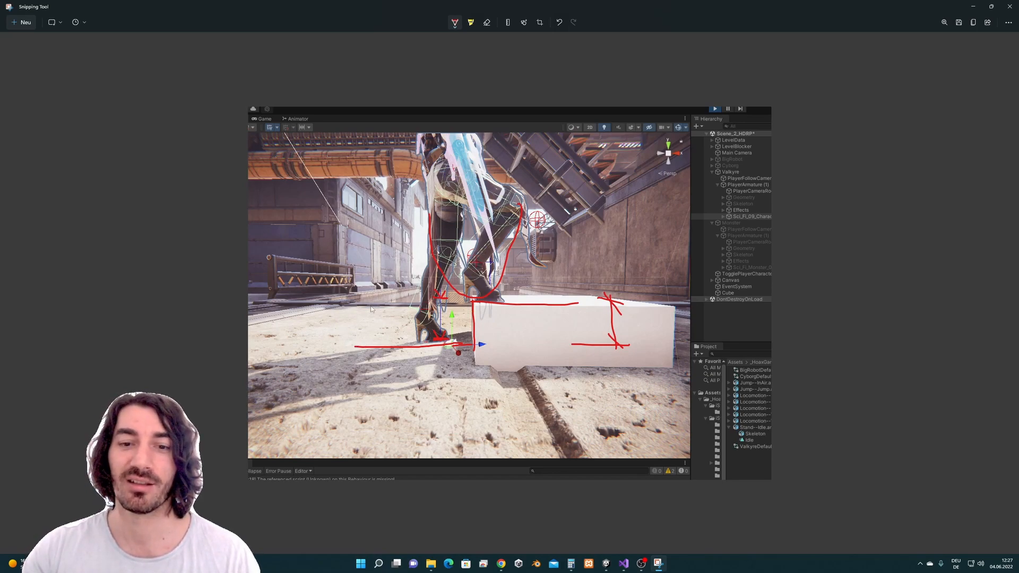
mouse_move(326, 340)
left_mouse_down()
mouse_move(412, 327)
mouse_move(518, 283)
left_mouse_up()
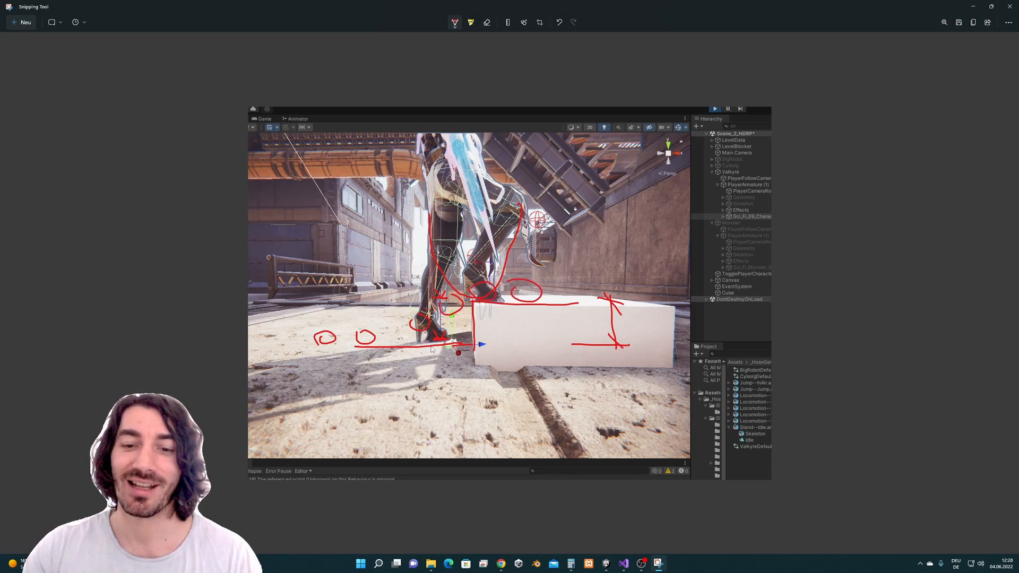
mouse_move(425, 324)
left_mouse_down()
mouse_move(427, 345)
mouse_move(449, 313)
mouse_move(449, 344)
mouse_move(454, 333)
left_mouse_up()
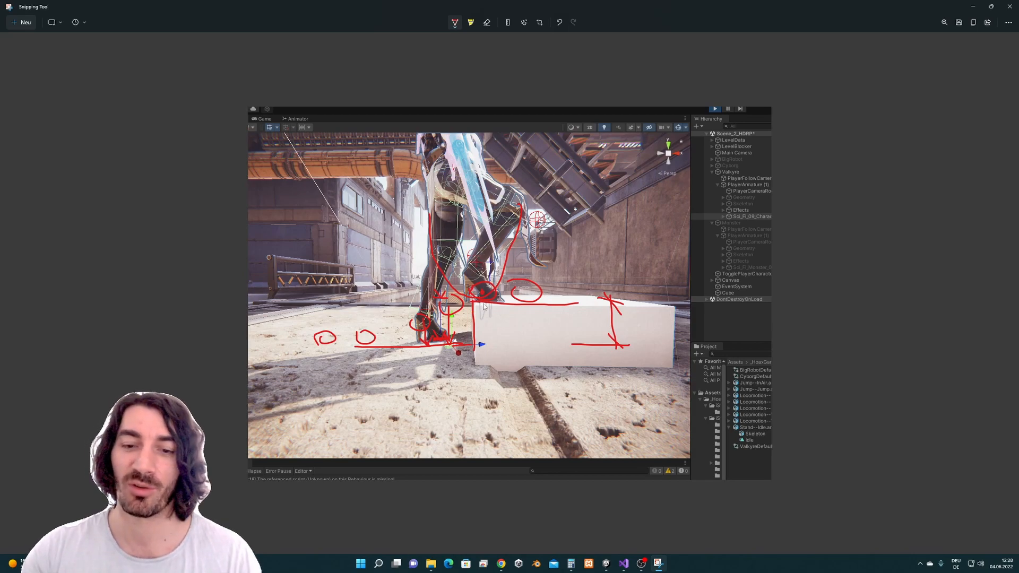
Step: Switch back to Unity and examine the Body Position Max Correction Tolerance and Increase Body Position Max Correction With Forward Foot Distance settings
left_click(974, 6)
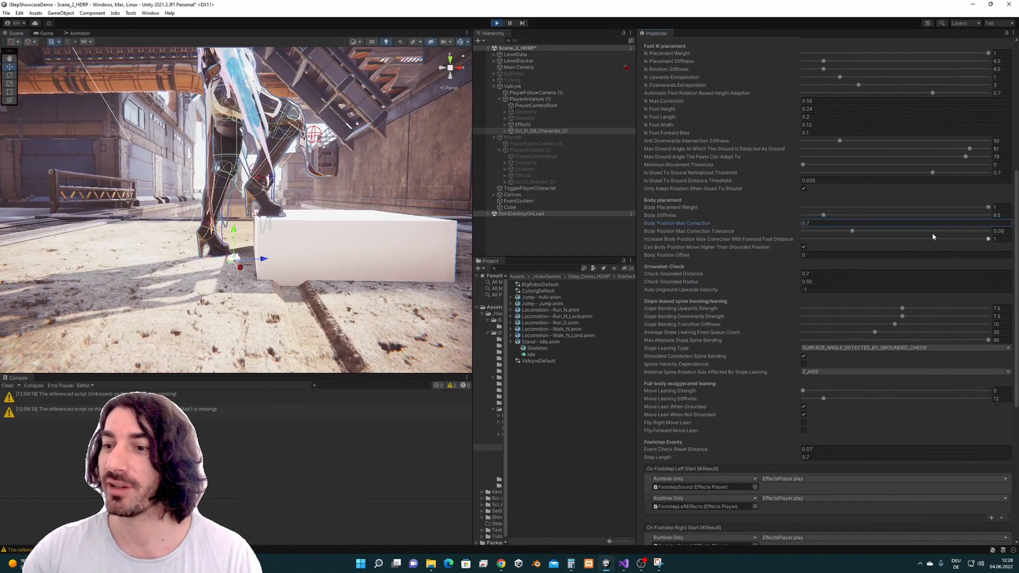
key("Tab")
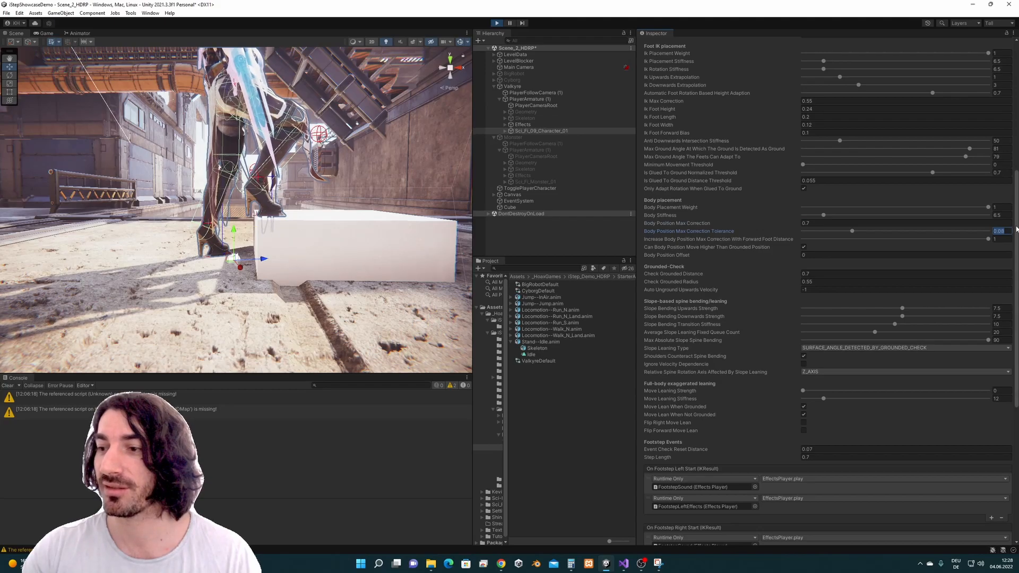
scroll(1017, 230, "down", 1)
left_click(886, 215)
left_click(841, 215)
left_click_drag(1016, 213, 1016, 220)
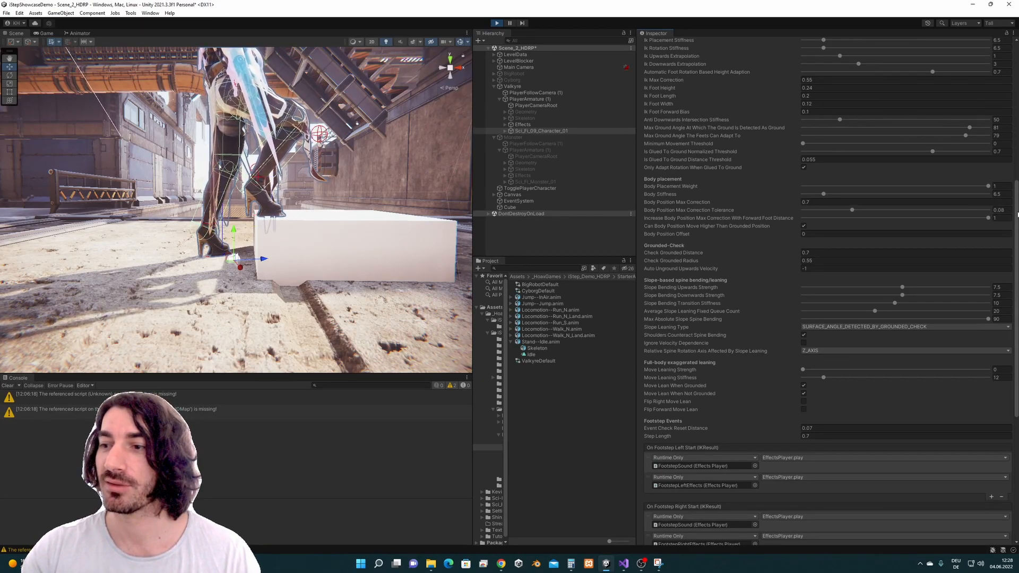
scroll(1017, 215, "down", 1)
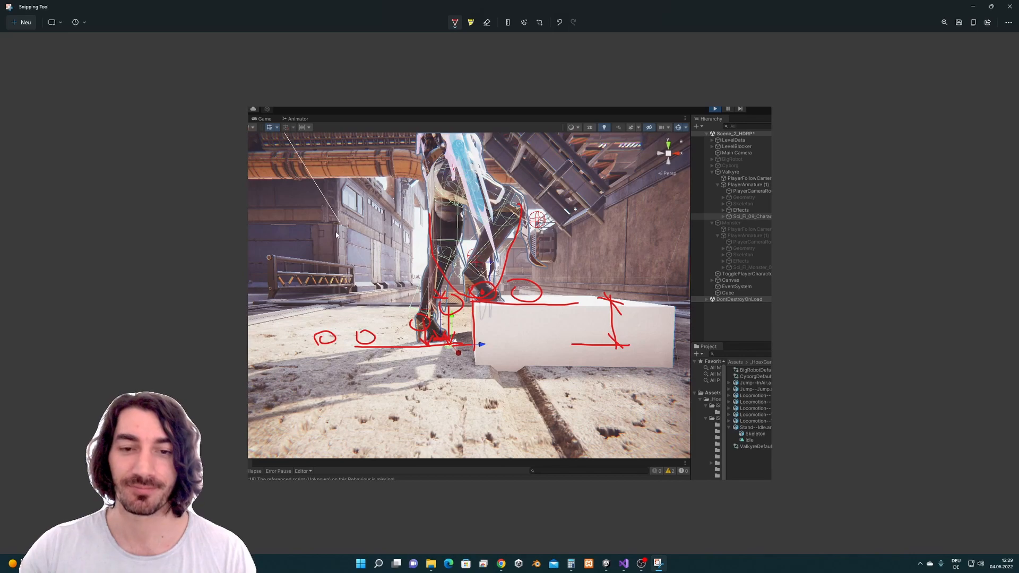
Step: Draw a descending staircase with a striding stick figure, a horizontal foot-distance marker below it, and a vertical double-headed arrow beside it
mouse_move(286, 233)
left_mouse_down()
mouse_move(290, 252)
mouse_move(368, 296)
mouse_move(369, 308)
left_mouse_up()
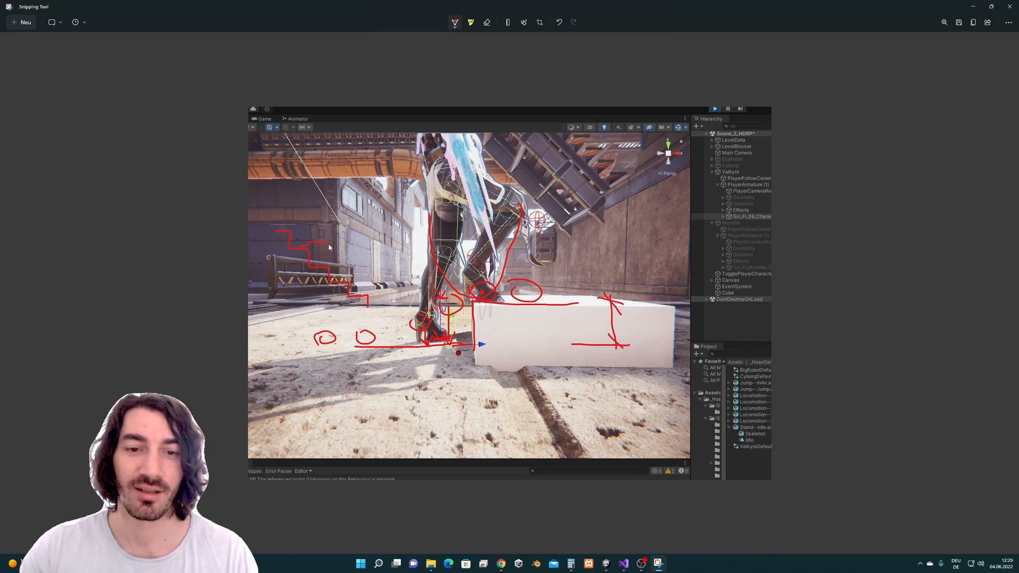
mouse_move(335, 245)
left_mouse_down()
mouse_move(326, 214)
mouse_move(320, 234)
mouse_move(346, 235)
left_mouse_up()
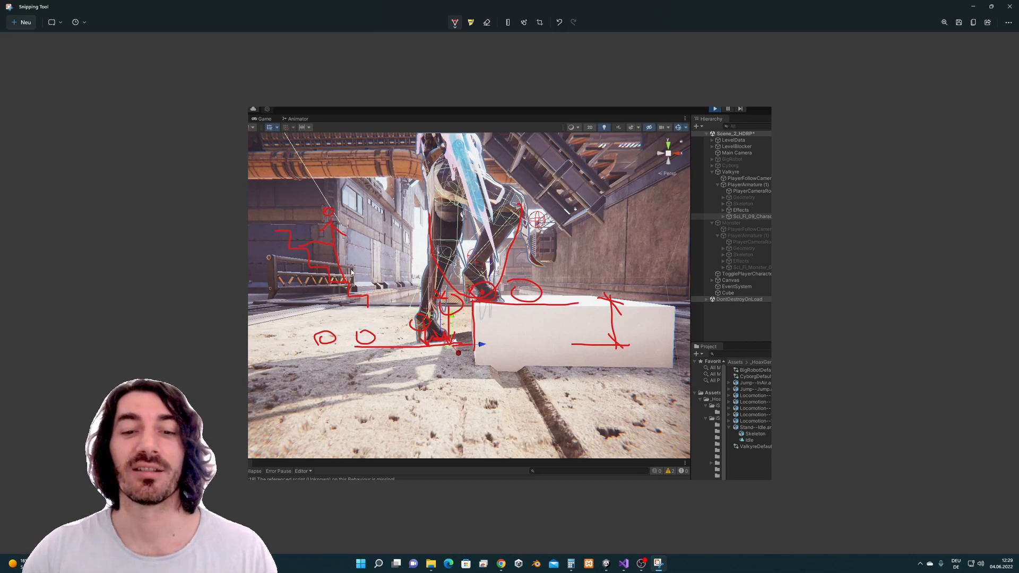
mouse_move(342, 304)
left_mouse_down()
mouse_move(340, 317)
mouse_move(347, 307)
left_mouse_up()
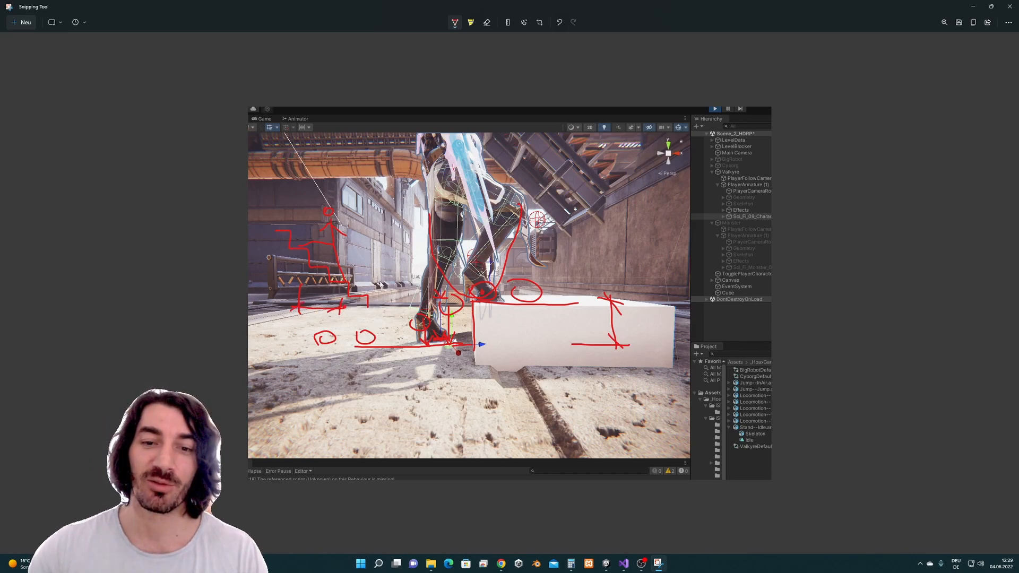
mouse_move(379, 281)
left_mouse_down()
mouse_move(378, 252)
mouse_move(378, 285)
mouse_move(386, 281)
left_mouse_up()
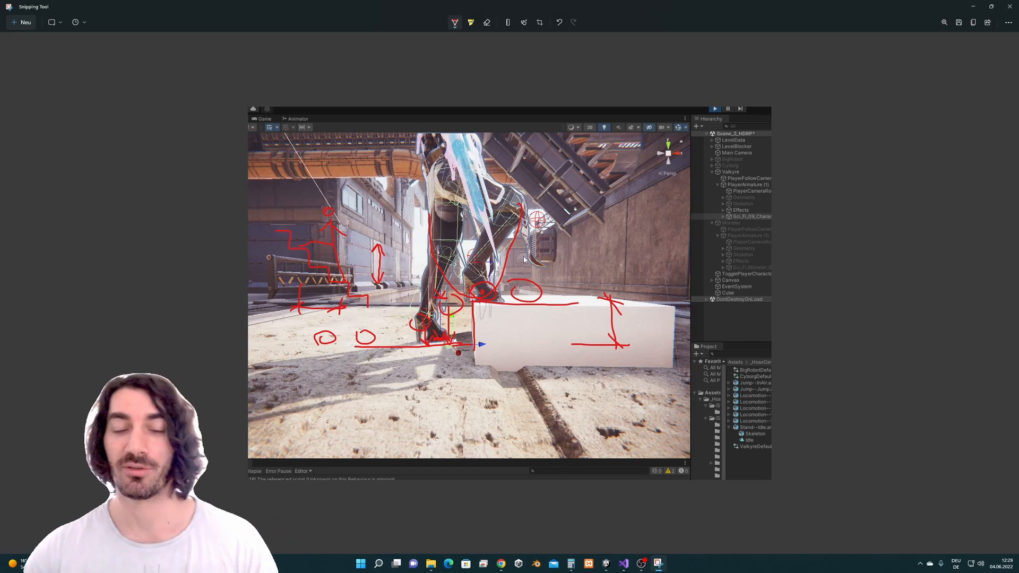
Step: Check the Body Position Max Correction value in Unity and return to the annotated capture in the Snipping Tool
left_click(973, 6)
left_click(822, 194)
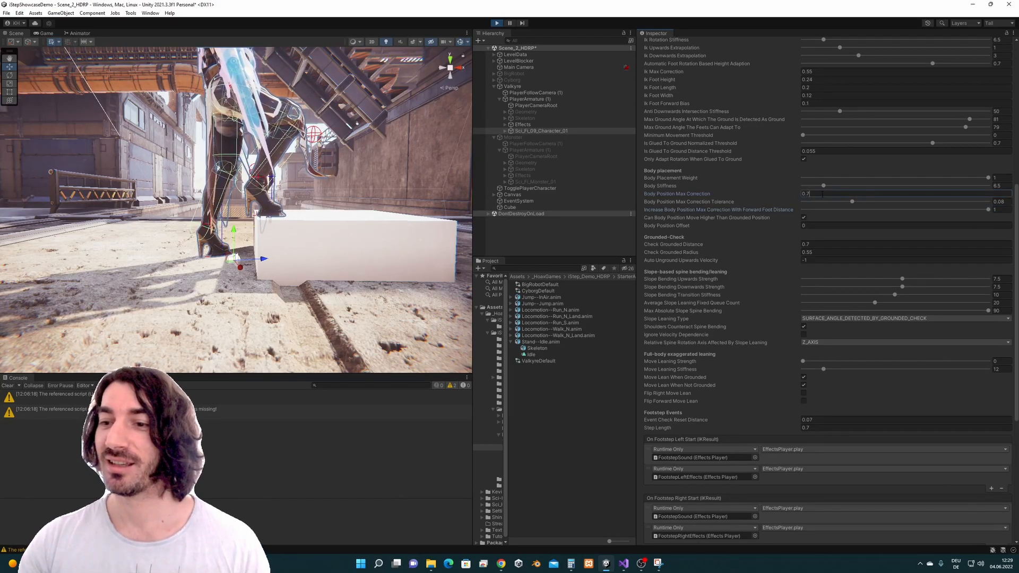
left_click(659, 563)
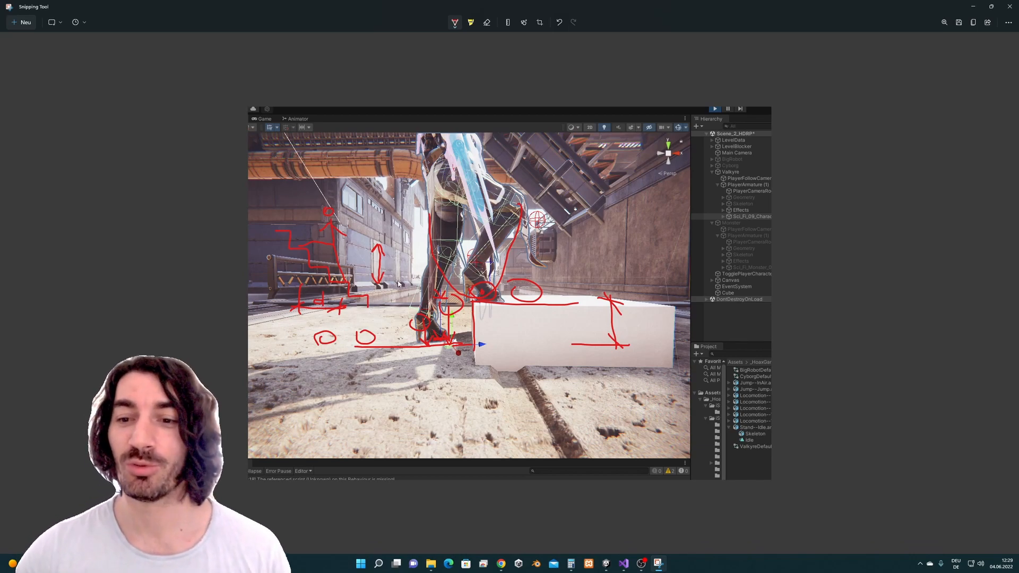
Step: Switch to Unity, run the Valkyrie around beside the metal stairs in the Game view, and return to the Scene view
left_click(973, 6)
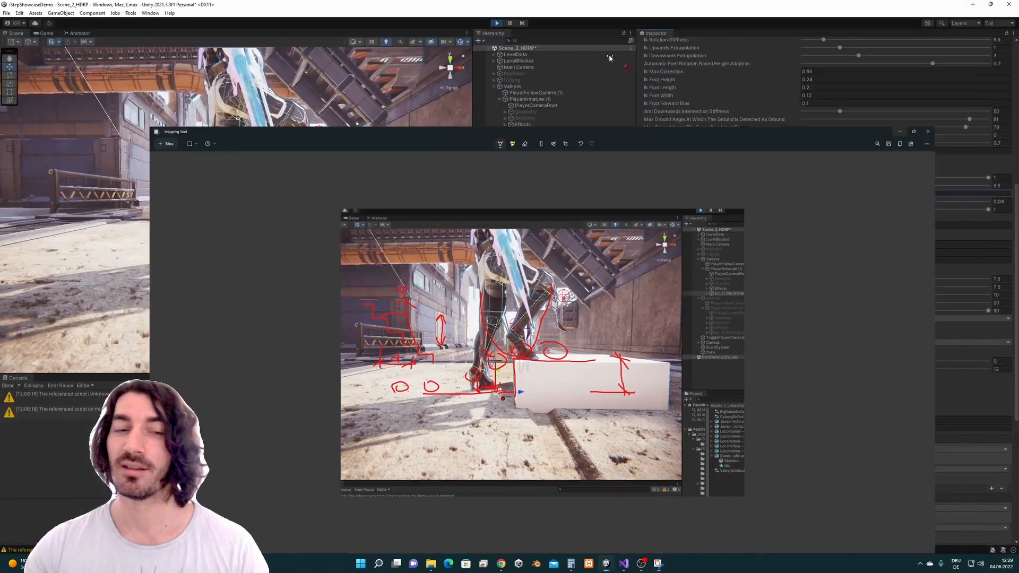
key("s")
key("a")
key("s")
key("w")
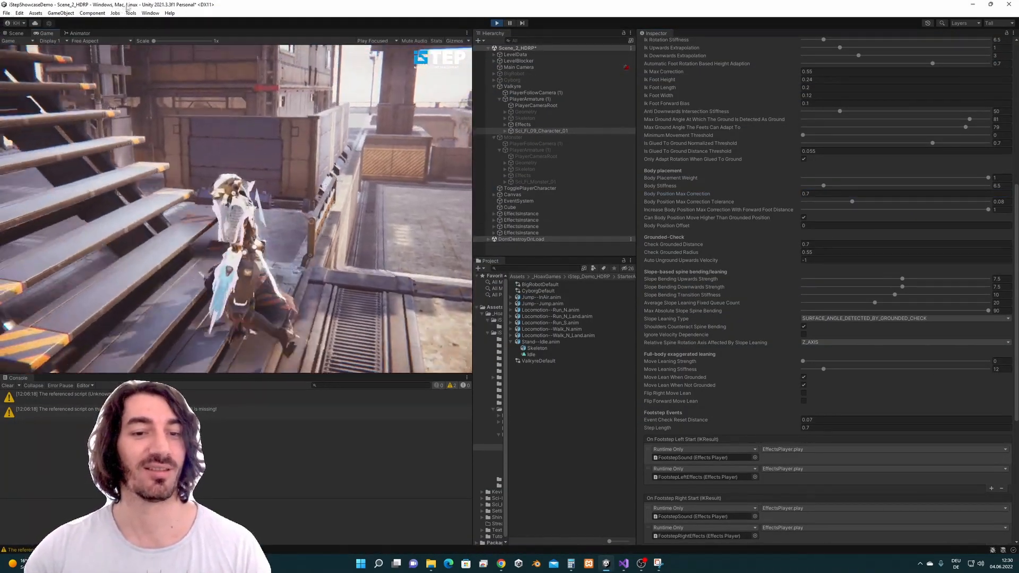
key("d")
key("d")
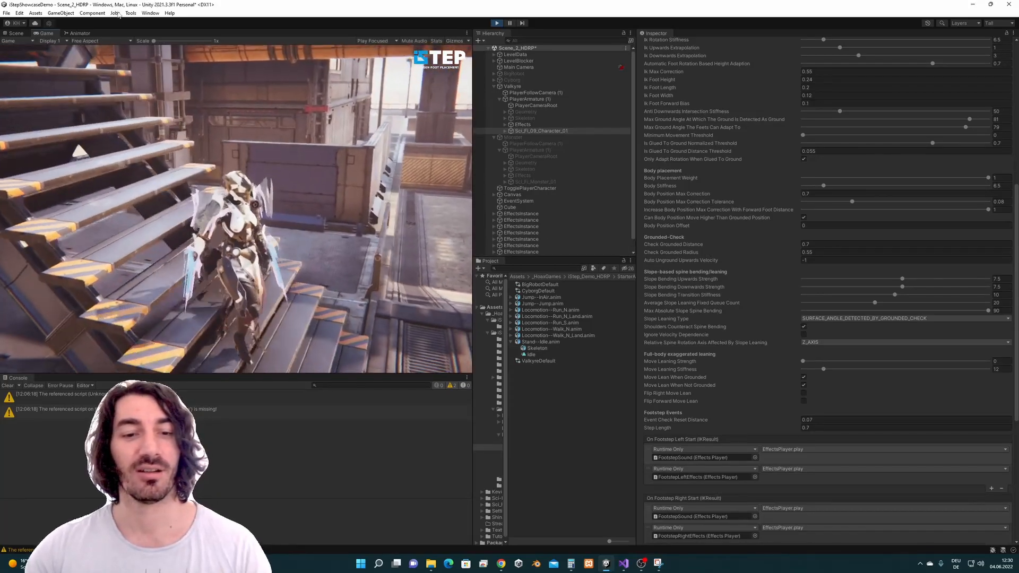
key("s")
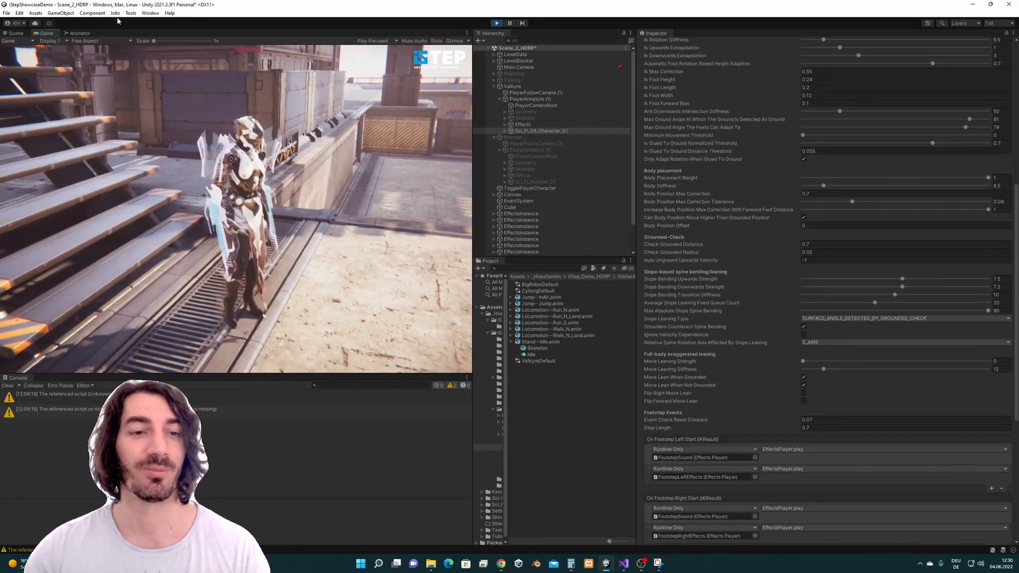
left_click(16, 33)
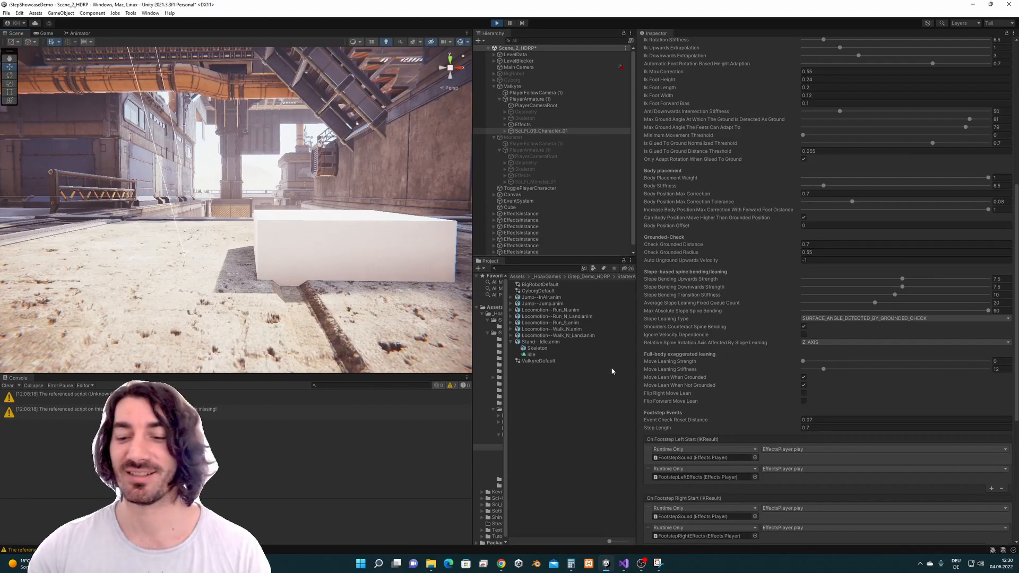
Step: Return to the Snipping Tool capture, draw a stick figure facing a high step against the wall, and cross the sketch out
left_click(658, 564)
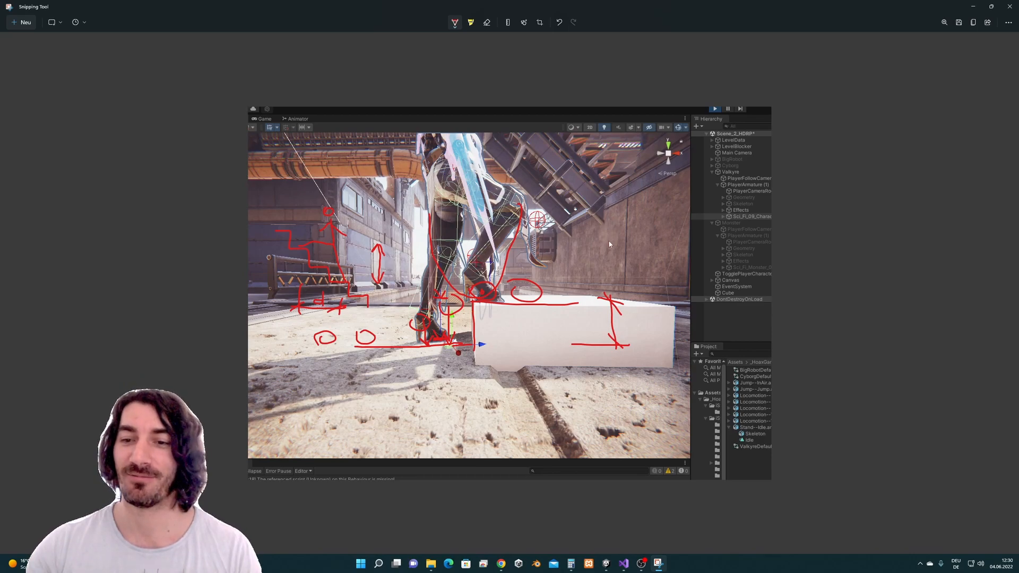
mouse_move(584, 254)
left_mouse_down()
mouse_move(616, 254)
mouse_move(619, 229)
left_mouse_up()
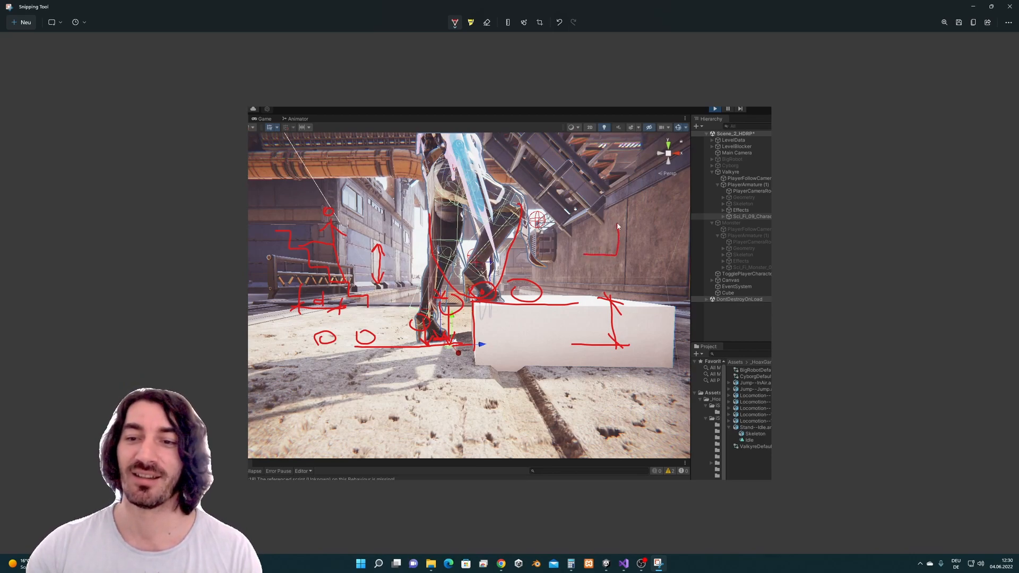
left_click_drag(601, 191, 600, 251)
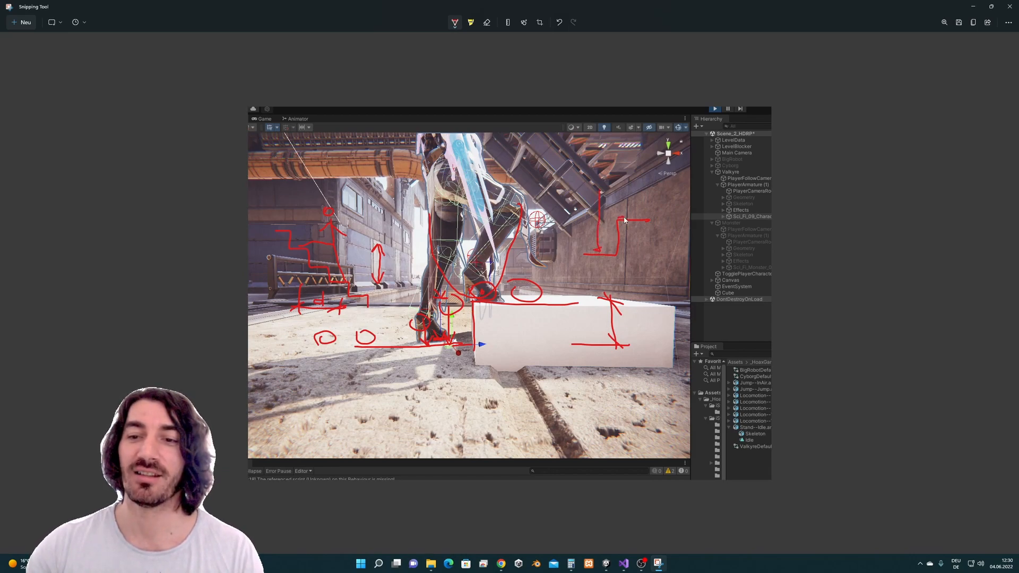
mouse_move(619, 206)
left_mouse_down()
mouse_move(594, 160)
mouse_move(572, 194)
mouse_move(626, 190)
left_mouse_up()
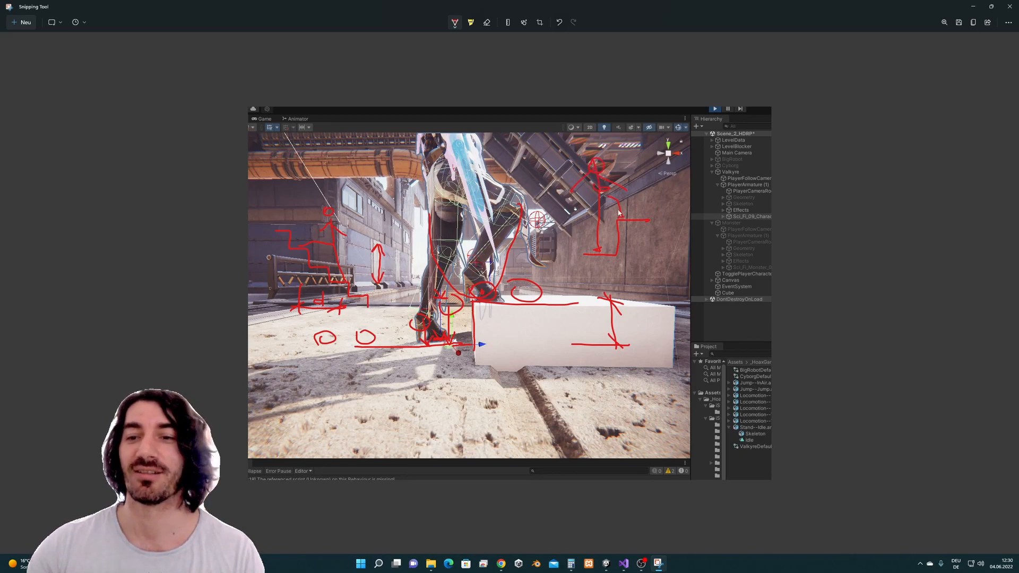
mouse_move(567, 155)
left_mouse_down()
mouse_move(631, 247)
mouse_move(579, 218)
mouse_move(578, 231)
mouse_move(605, 199)
left_mouse_up()
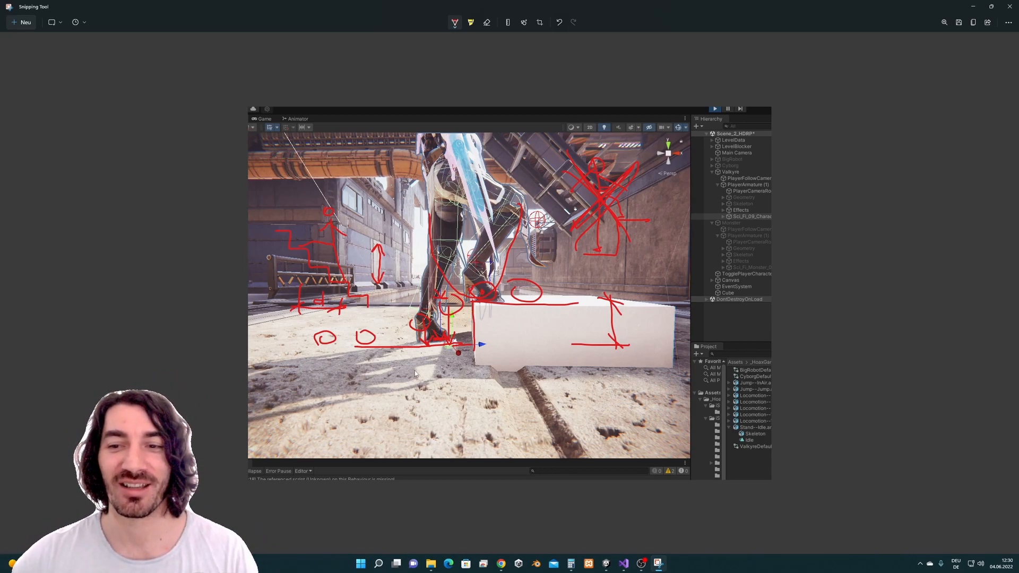
Step: Sketch small descending steps on the foreground ground with foot marks and a stick figure, and circle its upper foot
mouse_move(308, 402)
left_mouse_down()
mouse_move(330, 408)
mouse_move(335, 432)
mouse_move(356, 427)
mouse_move(359, 446)
left_mouse_up()
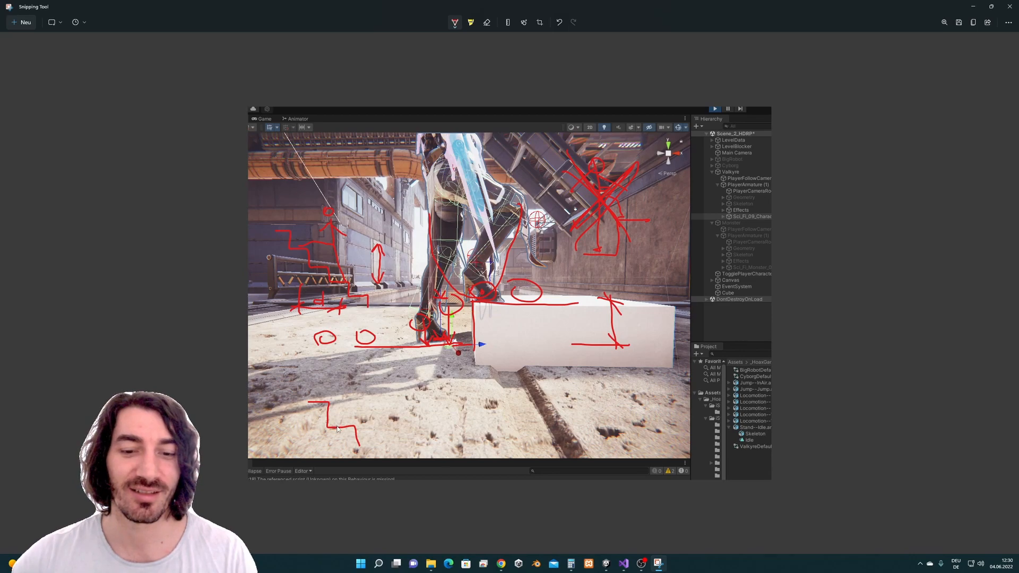
left_click_drag(338, 430, 335, 399)
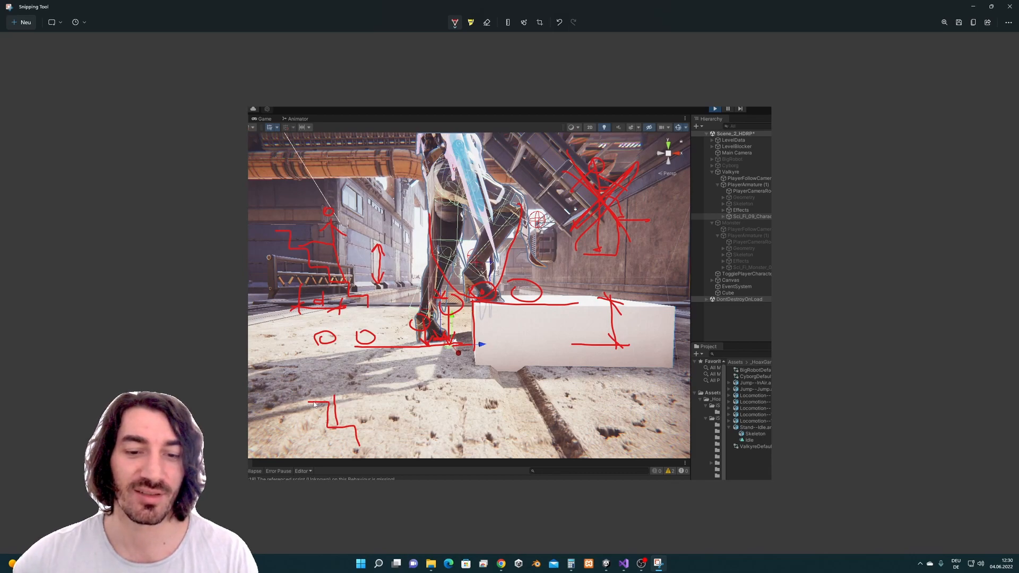
left_click_drag(313, 393, 320, 397)
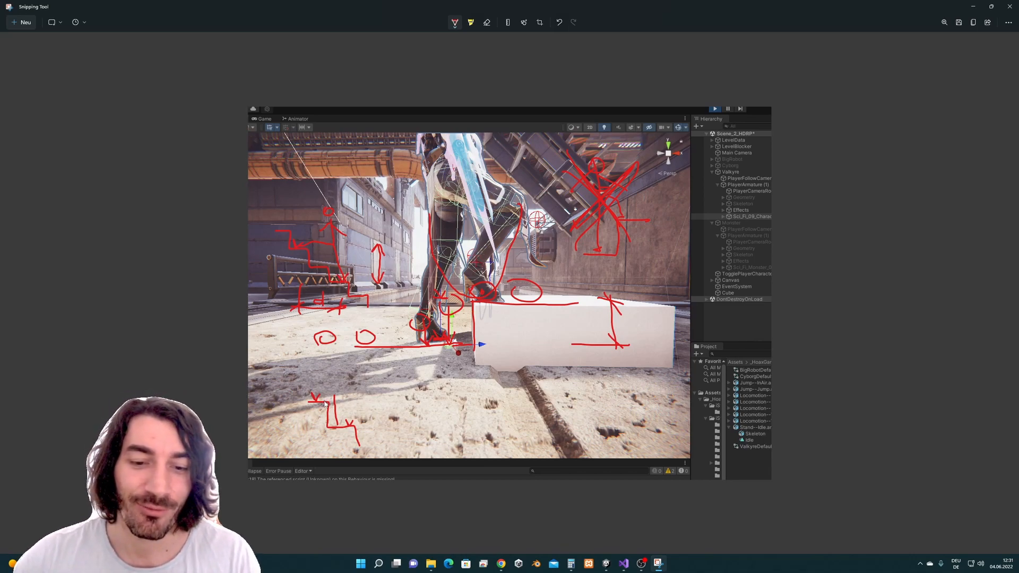
mouse_move(328, 400)
left_mouse_down()
mouse_move(320, 382)
mouse_move(335, 394)
mouse_move(334, 375)
mouse_move(328, 380)
mouse_move(344, 385)
mouse_move(333, 374)
mouse_move(300, 380)
mouse_move(330, 406)
mouse_move(319, 373)
left_mouse_up()
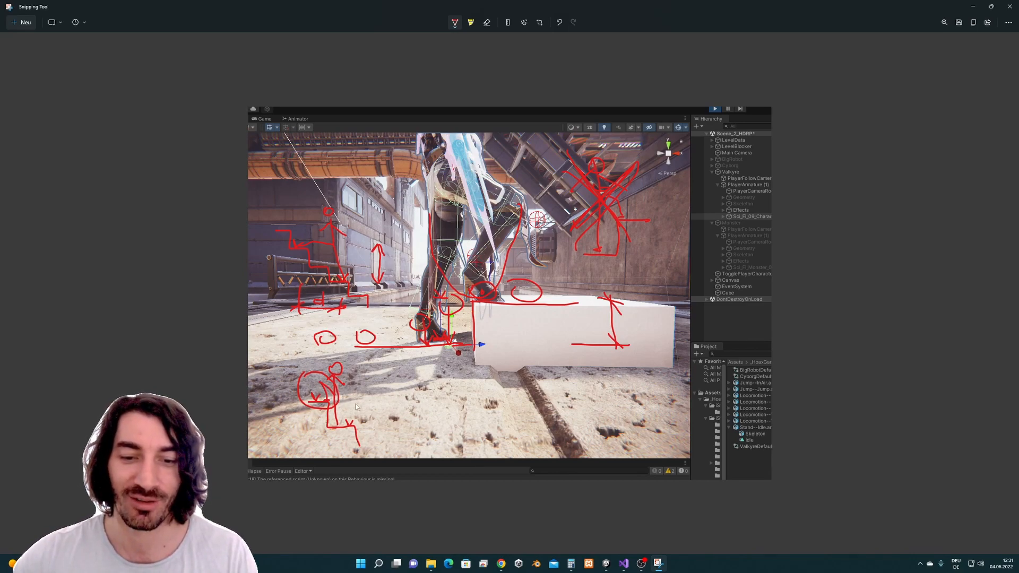
Step: Draw a second stick figure beside the small steps, with an oval around its legs and a curved line down to its feet
left_click_drag(365, 368, 379, 409)
mouse_move(371, 371)
left_mouse_down()
mouse_move(386, 409)
mouse_move(385, 356)
mouse_move(398, 386)
mouse_move(379, 375)
left_mouse_up()
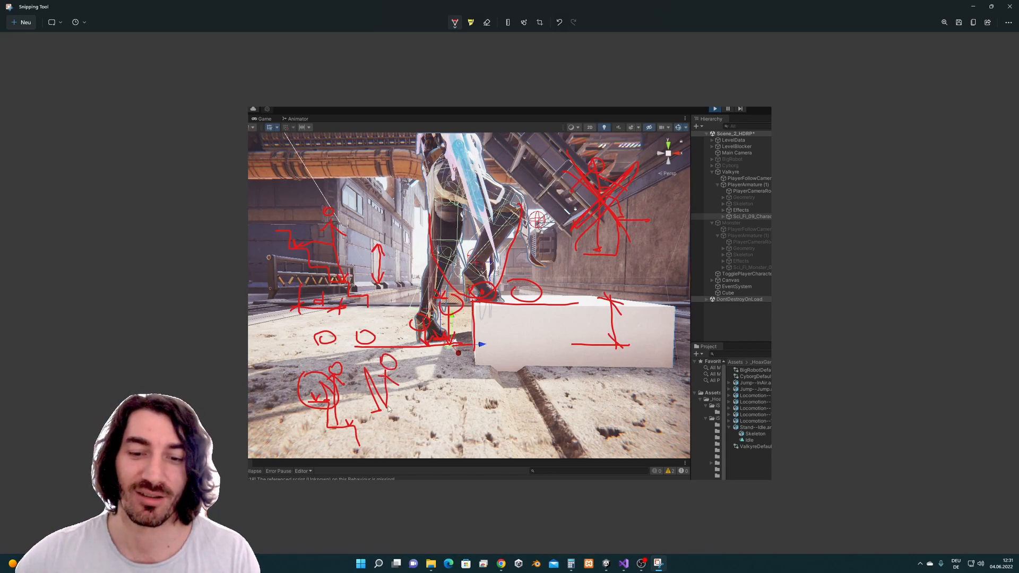
mouse_move(391, 412)
left_mouse_down()
mouse_move(402, 444)
mouse_move(386, 441)
left_mouse_up()
mouse_move(367, 362)
left_mouse_down()
mouse_move(390, 411)
mouse_move(365, 369)
left_mouse_up()
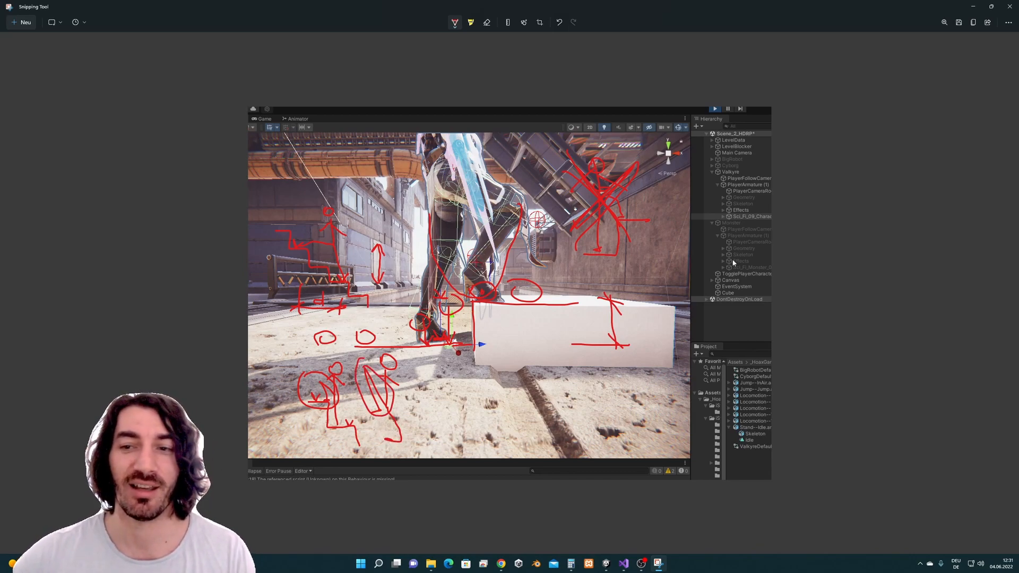
Step: Point out the Body Position Max Correction field in Unity by selecting its value, and go back to the Snipping Tool
left_click(974, 7)
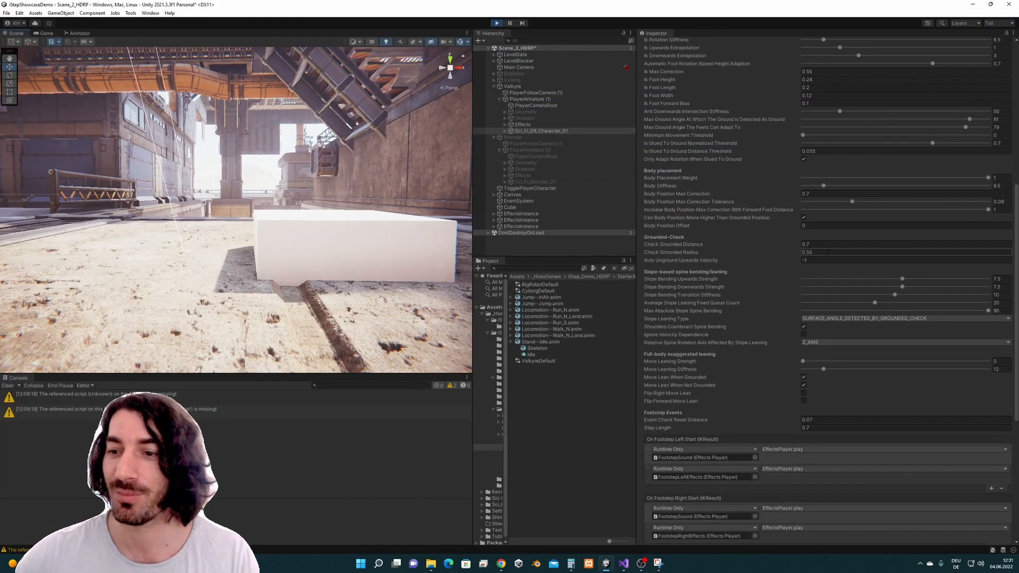
left_click(822, 194)
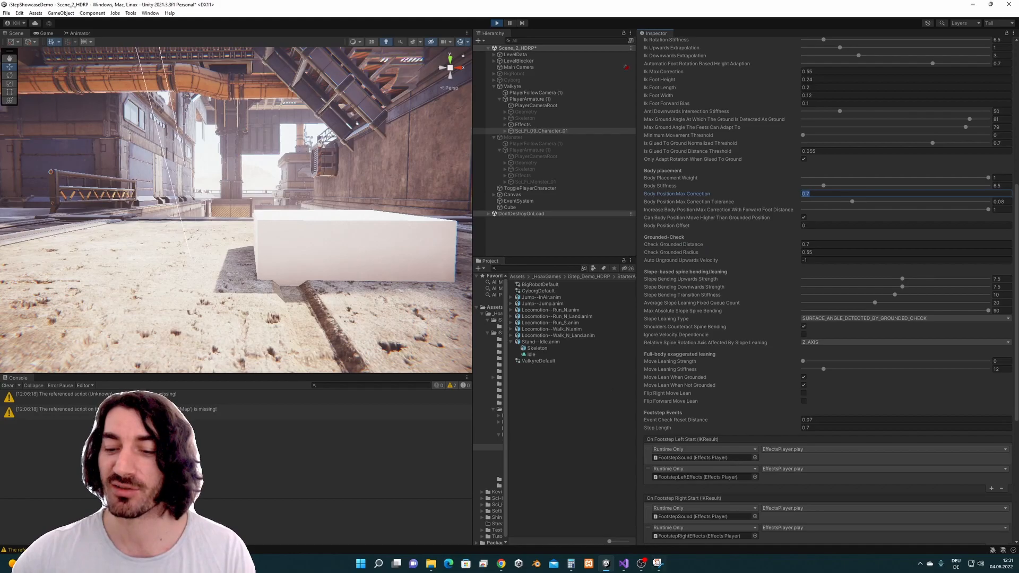
left_click(659, 564)
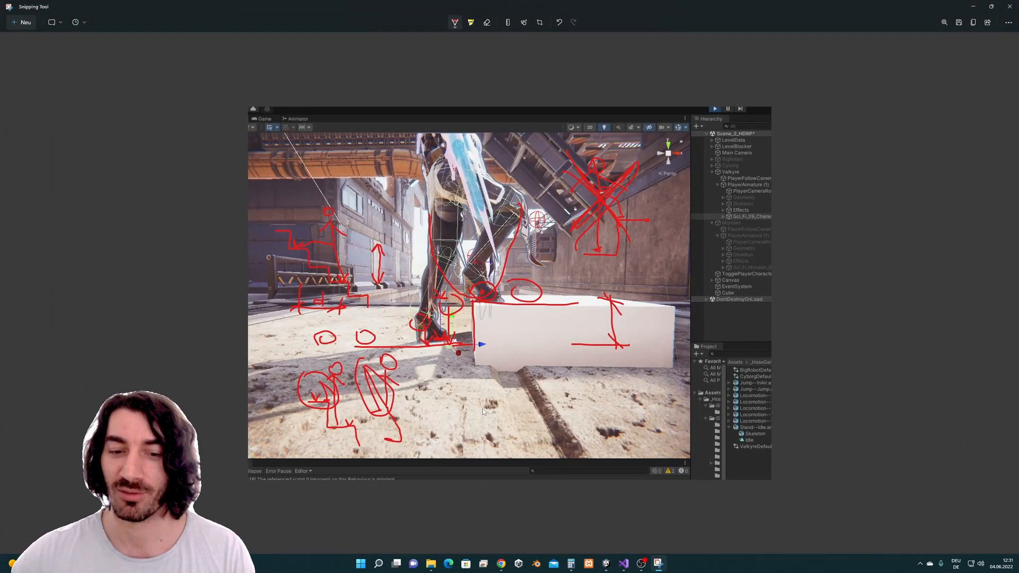
Step: Sketch a single step in the foreground with a stick figure placing one foot on it, and circle the raised leg
left_click_drag(439, 409, 476, 443)
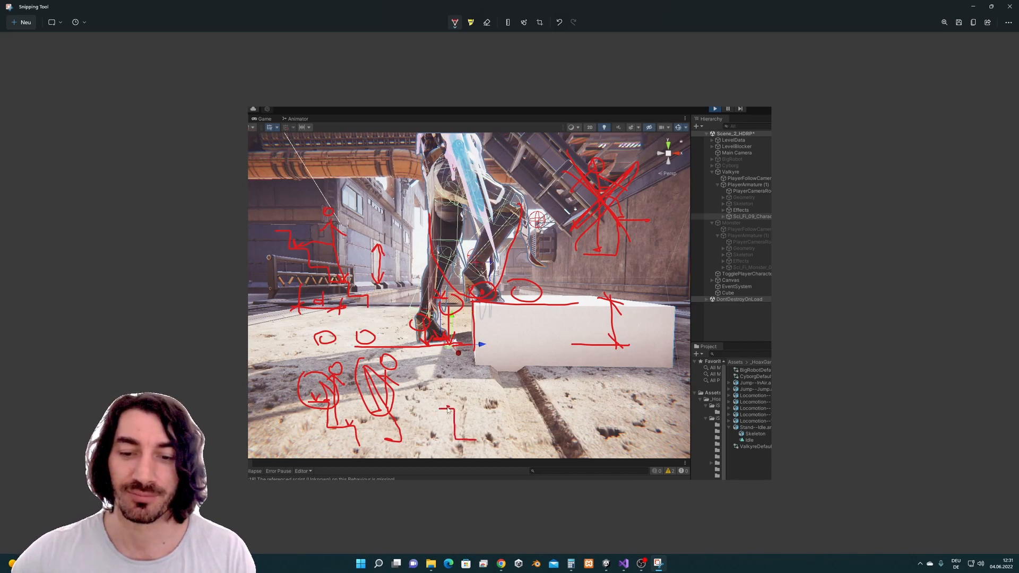
mouse_move(451, 407)
left_mouse_down()
mouse_move(460, 396)
mouse_move(468, 409)
left_mouse_up()
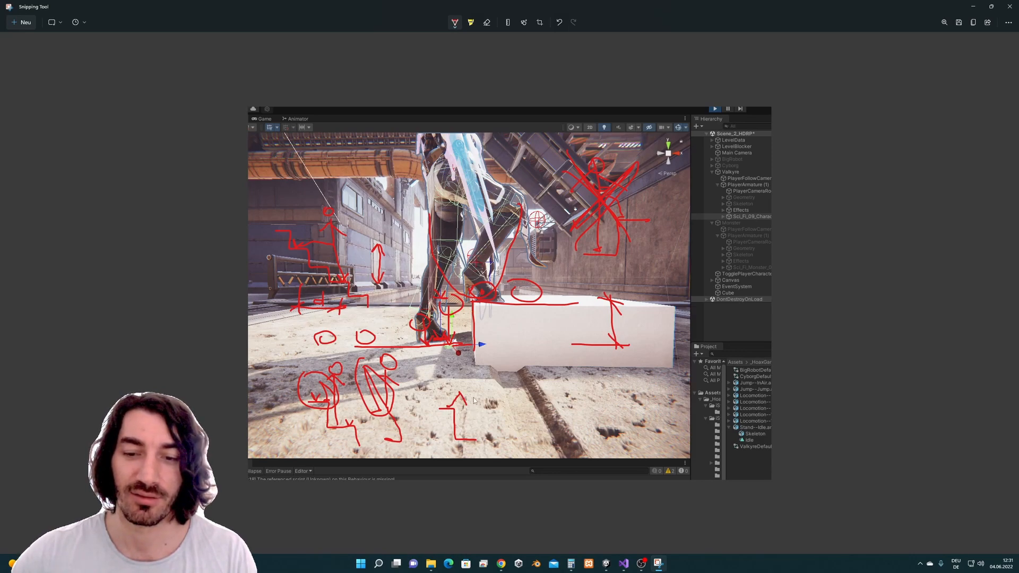
left_click_drag(469, 386, 462, 436)
mouse_move(467, 392)
left_mouse_down()
mouse_move(469, 366)
mouse_move(482, 399)
mouse_move(439, 386)
mouse_move(482, 414)
mouse_move(458, 421)
left_mouse_up()
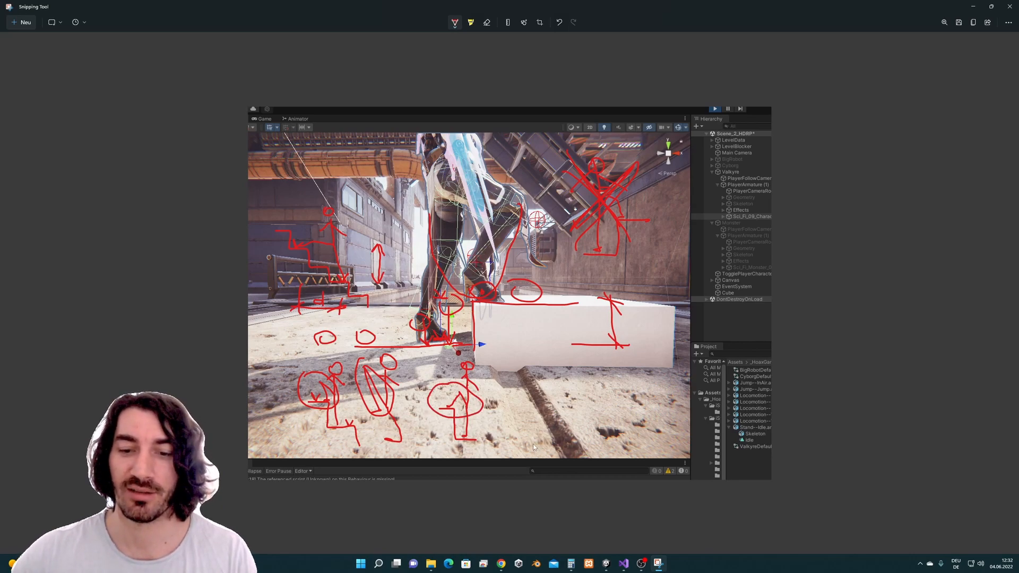
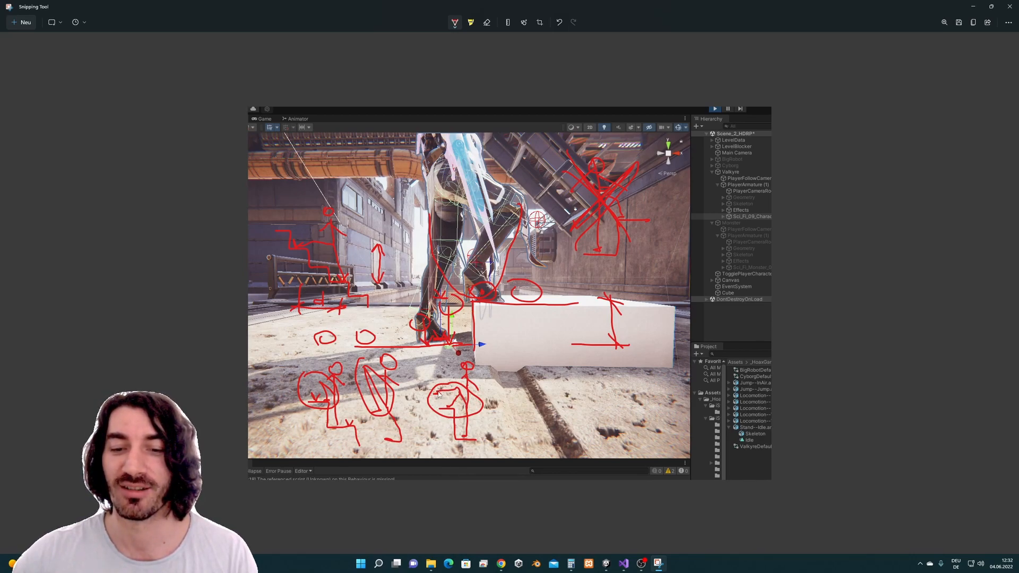
Step: Return to Unity, show the running Game view and walk the character on and off the white box
left_click(973, 6)
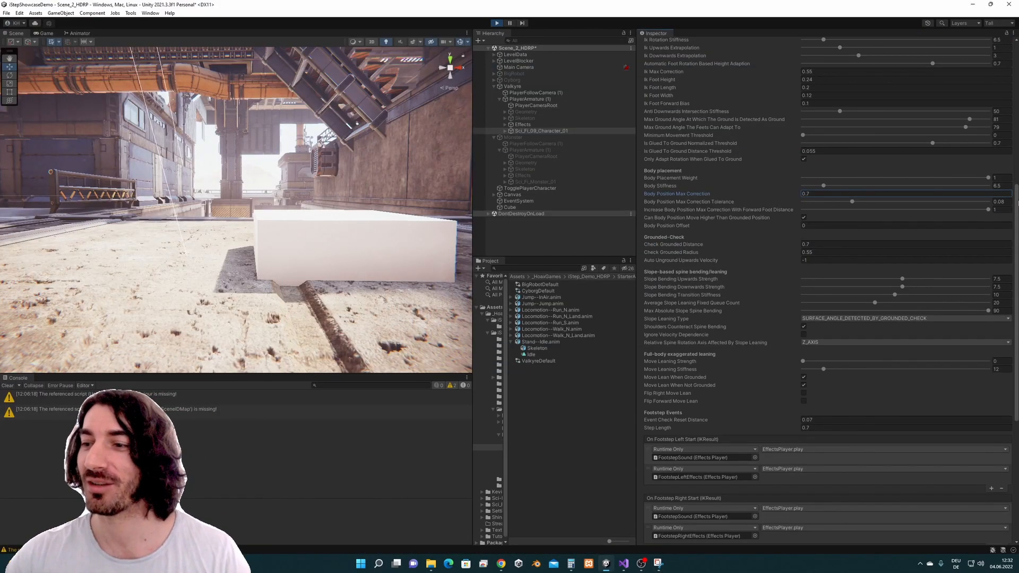
scroll(1005, 202, "down", 1)
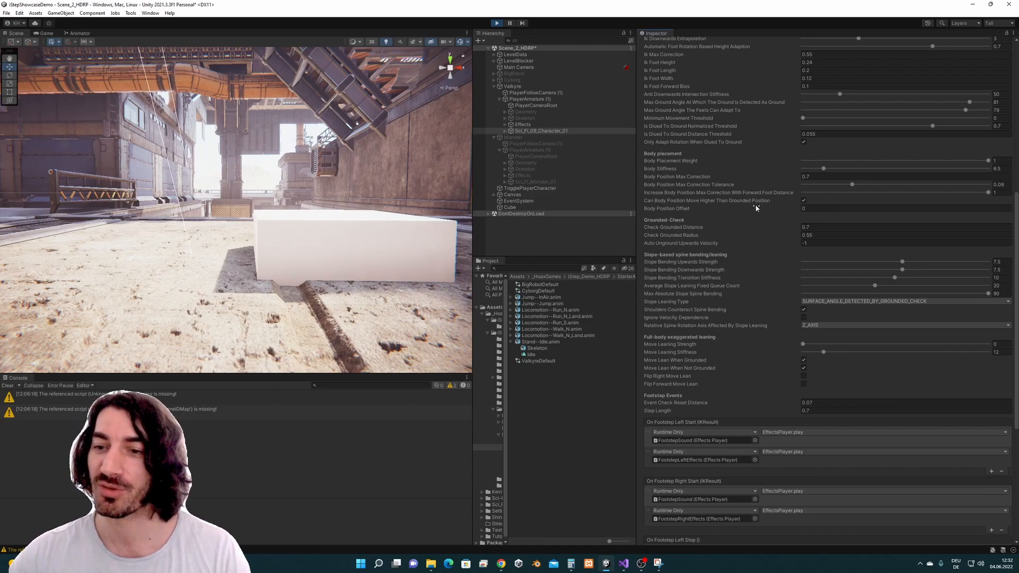
left_click(51, 35)
key("d")
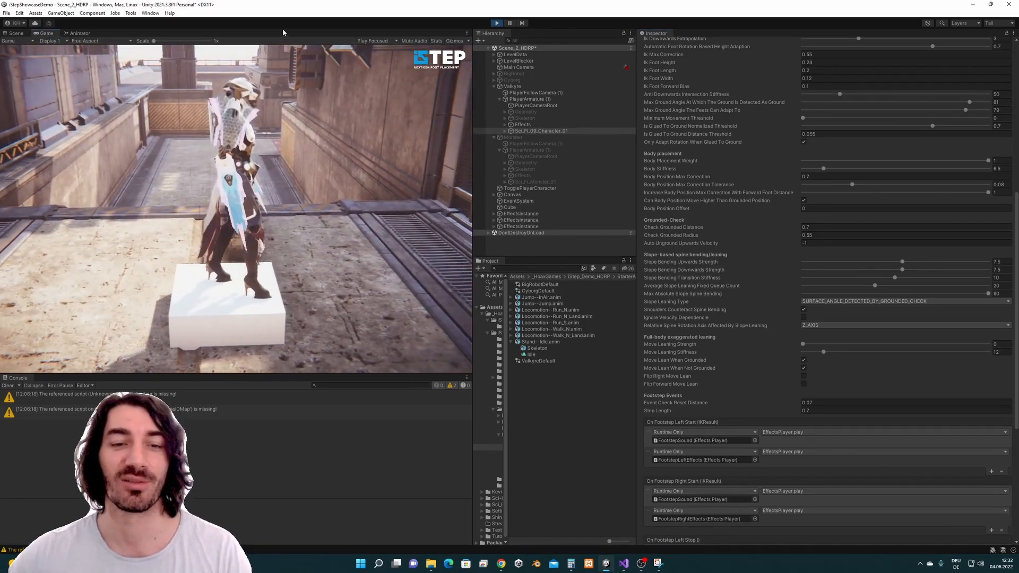
key("s")
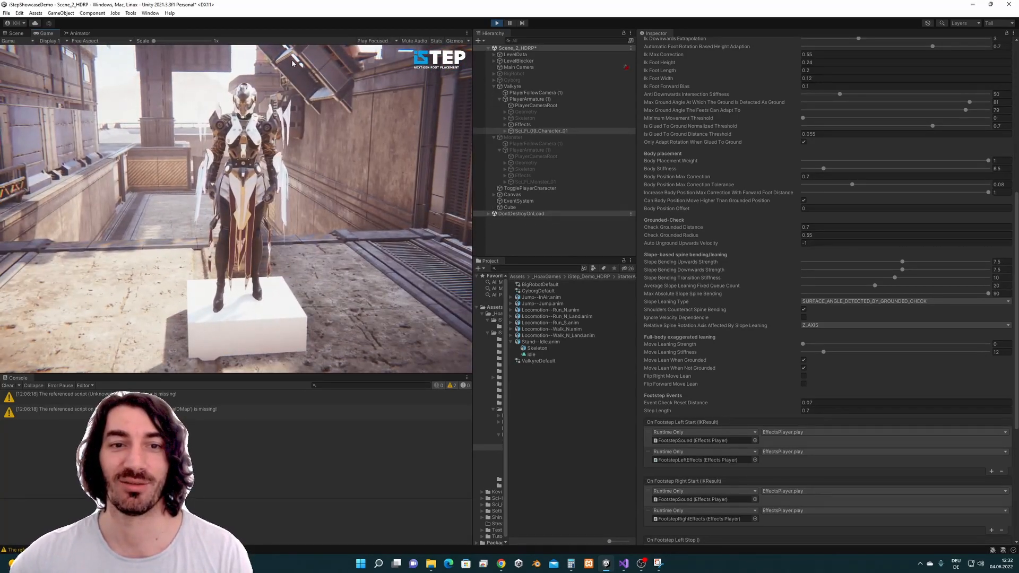
key("w")
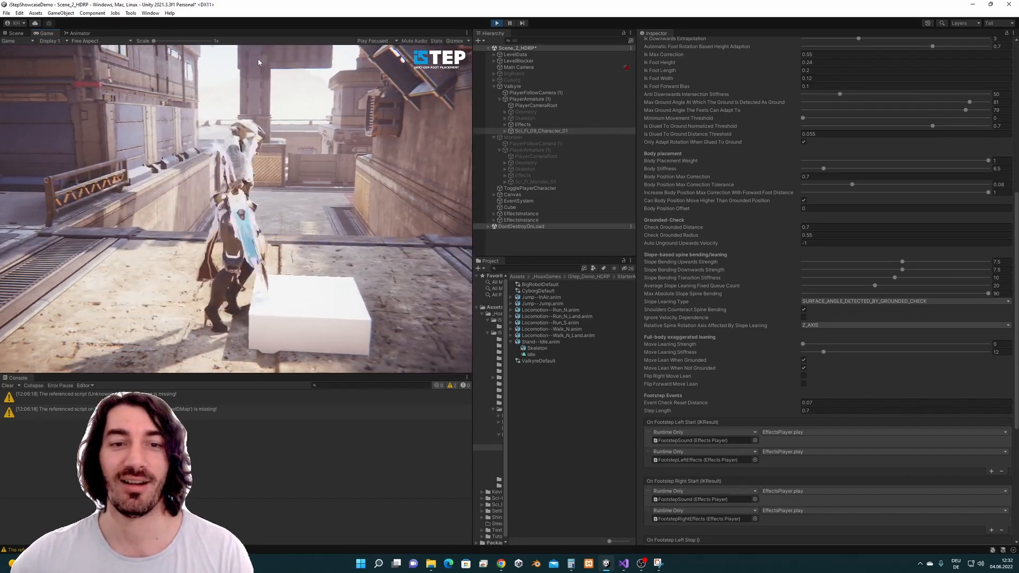
key("d")
key("a")
key("d")
key("a")
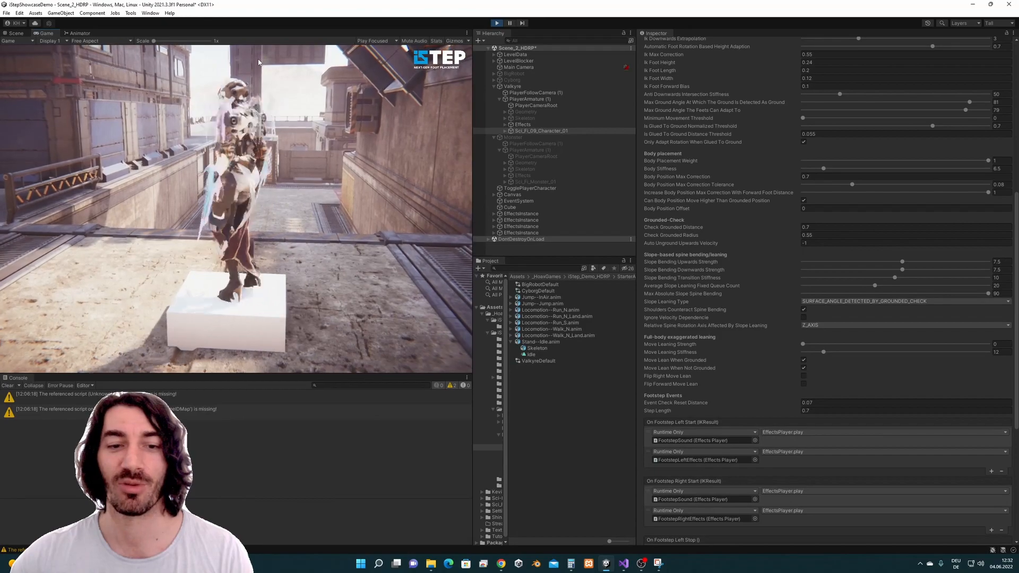
Step: Disable Can Body Position Move Higher Than Grounded Position in the character's Body placement settings
left_click(552, 130)
key("super")
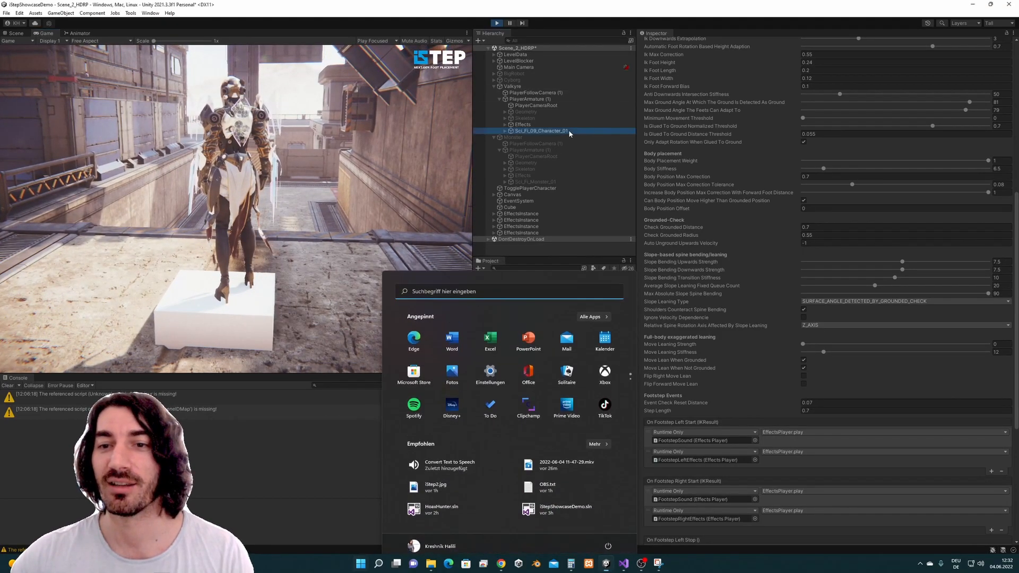
key("super")
left_click_drag(1015, 201, 1016, 207)
left_click(804, 186)
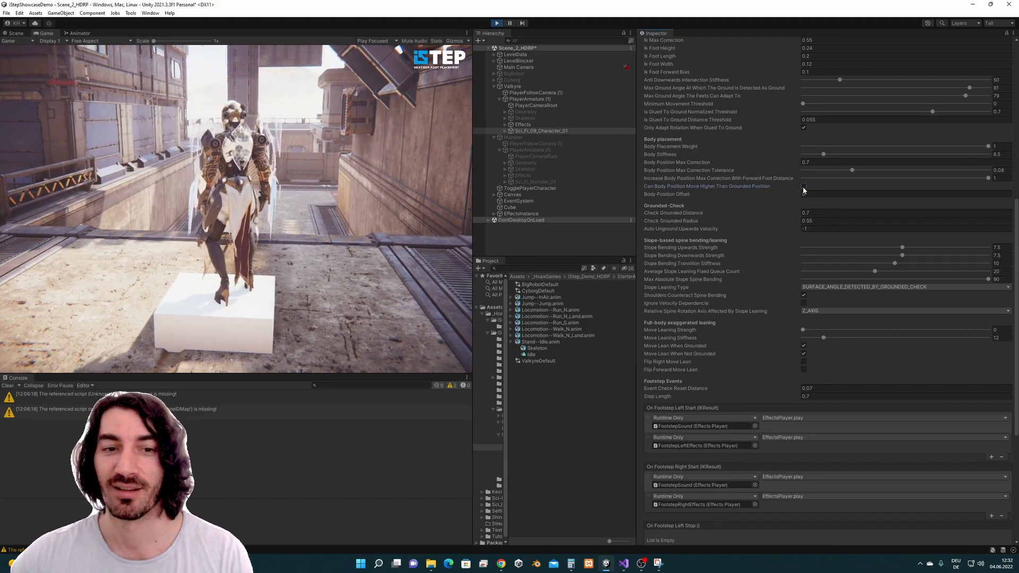
Step: Walk the character back and forth across the white box to test its stance with the option disabled
left_click(372, 197)
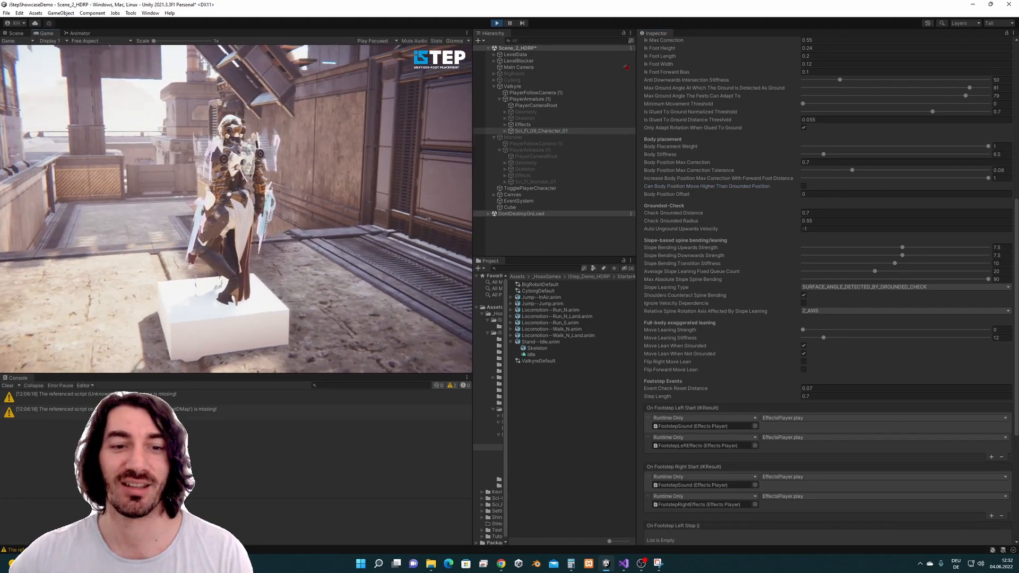
key("a")
key("d")
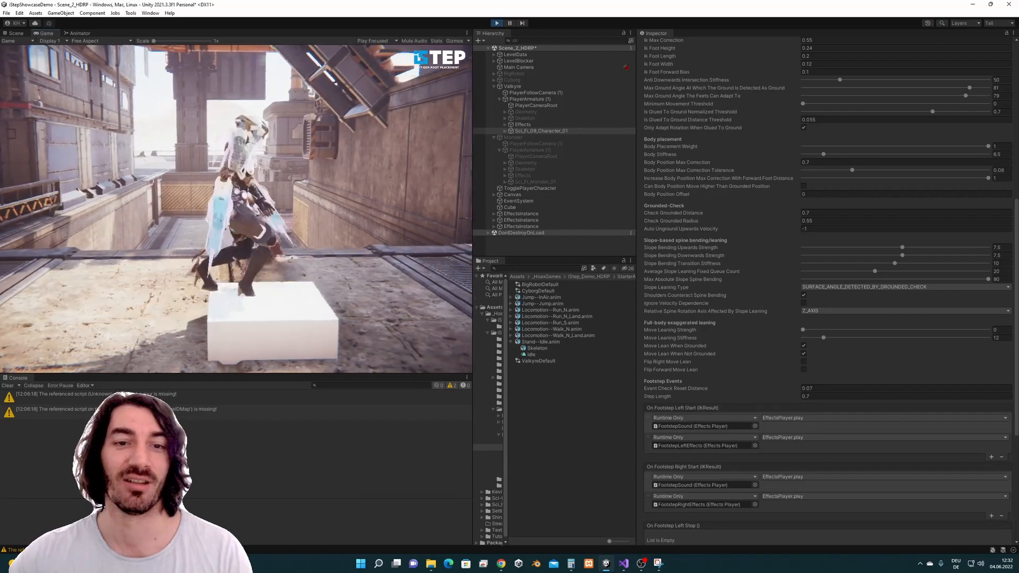
key("a")
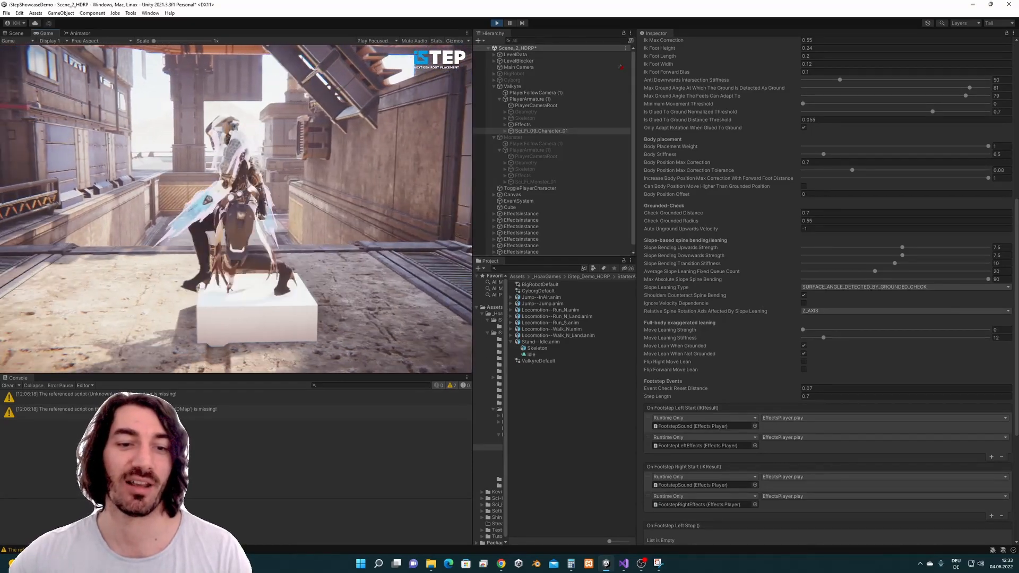
key("s")
Step: Re-enable Can Body Position Move Higher Than Grounded Position and check the character's stance on the white box
key("super")
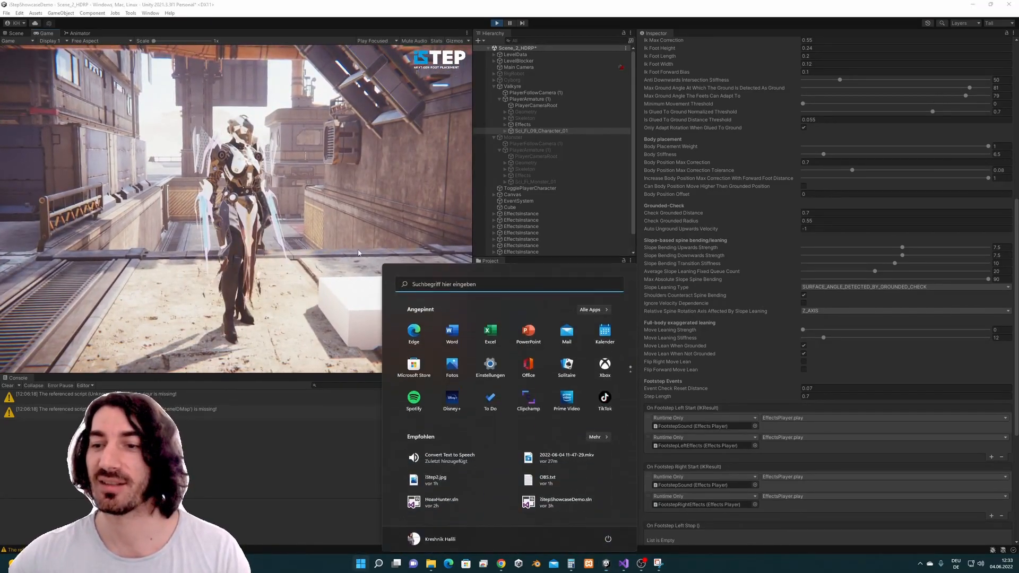
left_click(802, 187)
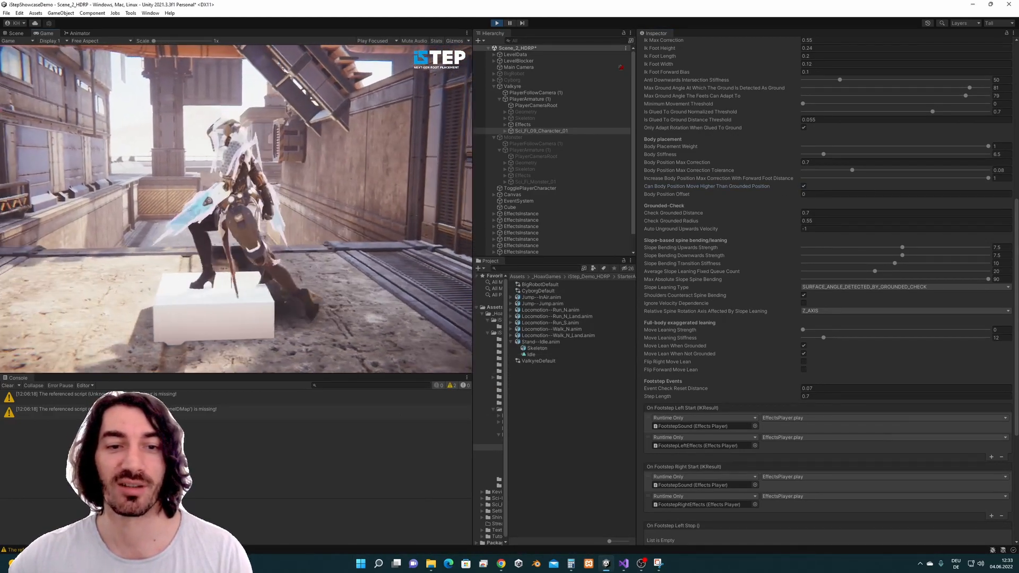
key("super")
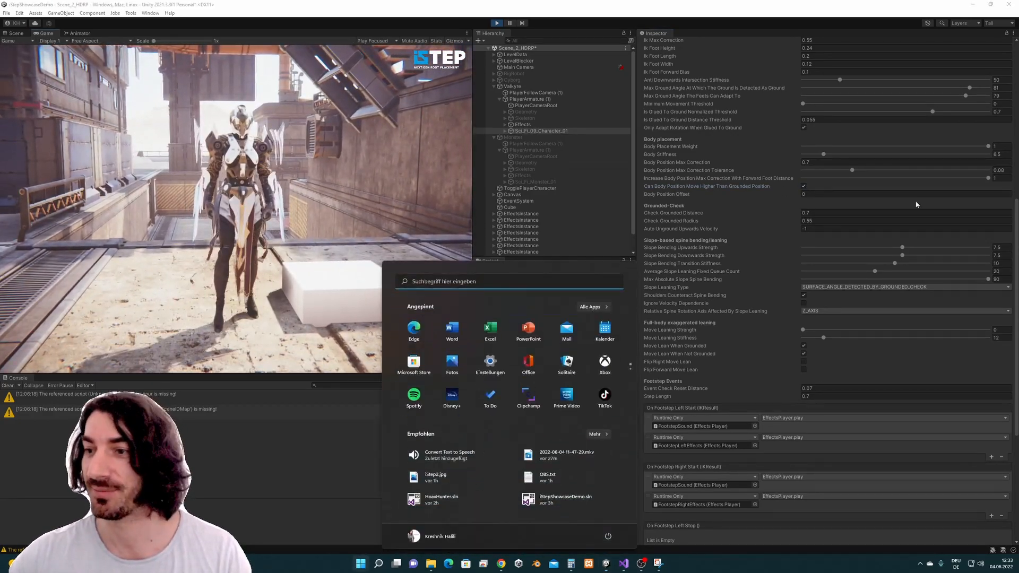
key("super")
Step: Lower the Body Position Offset to -0.44 and move the character around in the Game view
scroll(864, 168, "down", 1)
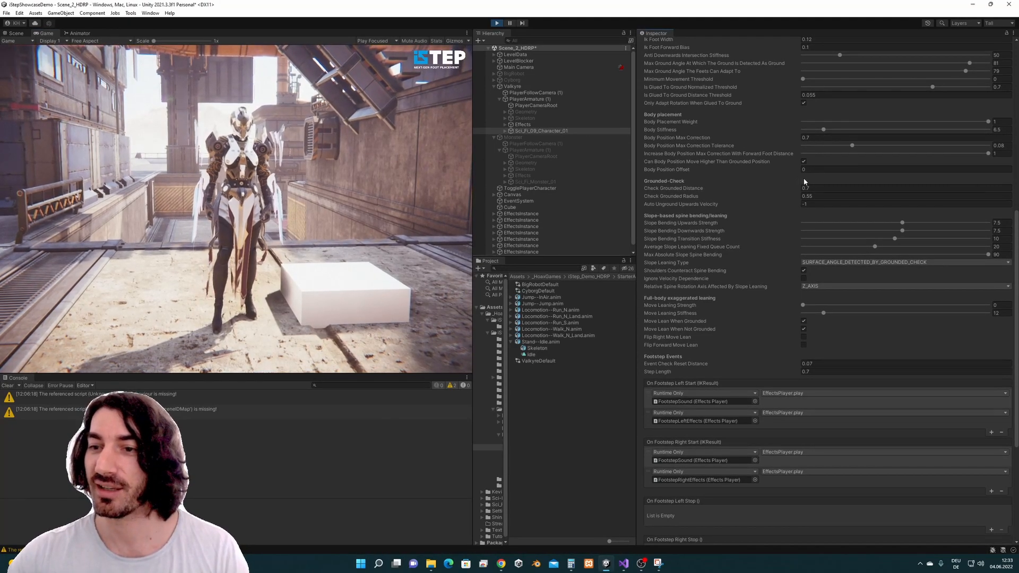
mouse_move(782, 170)
left_mouse_down()
mouse_move(791, 172)
mouse_move(763, 173)
left_mouse_up()
key("s")
key("a")
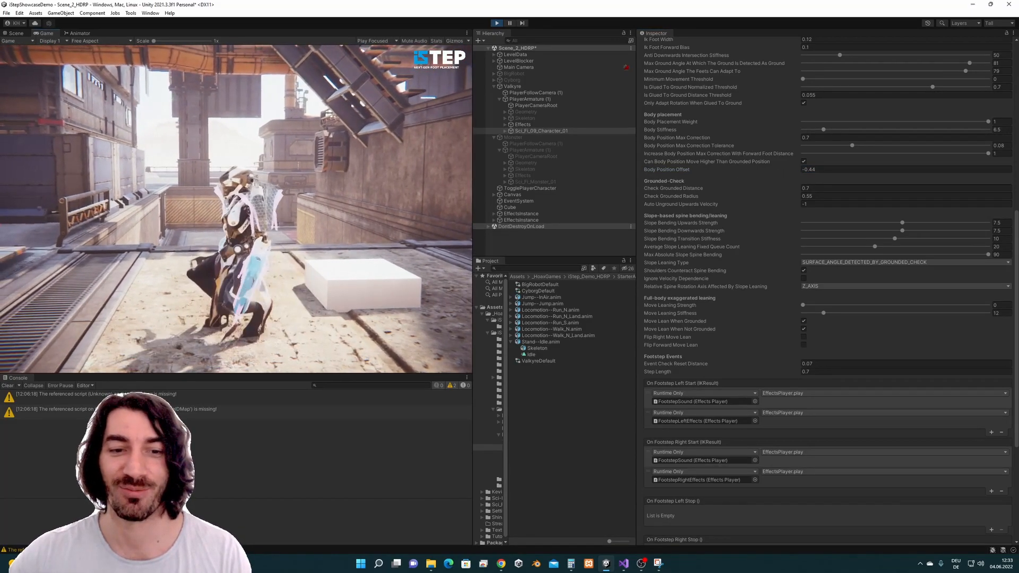
Step: Reset the Body Position Offset from the crouch test to 0
key("super")
left_click(826, 170)
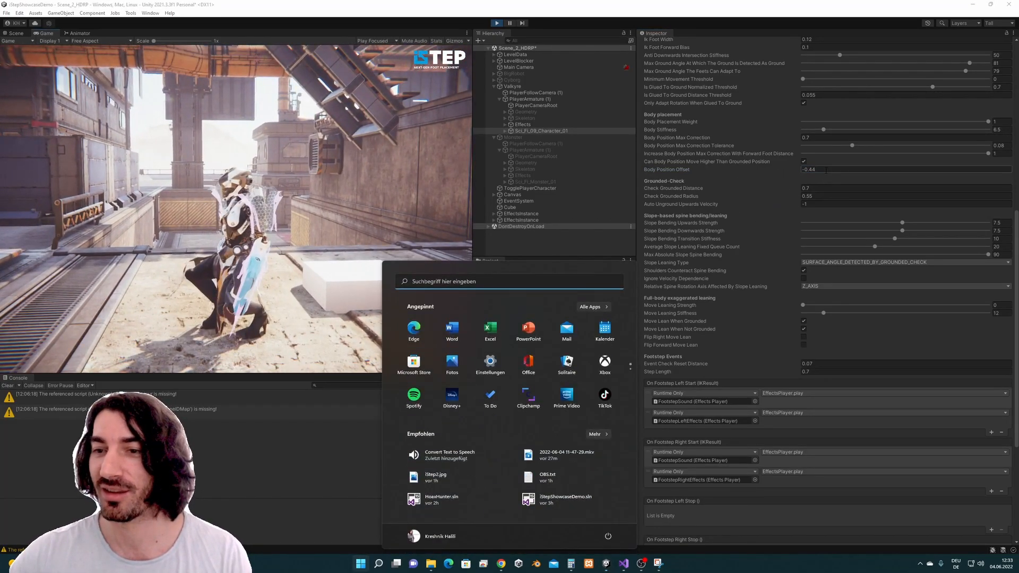
type("0")
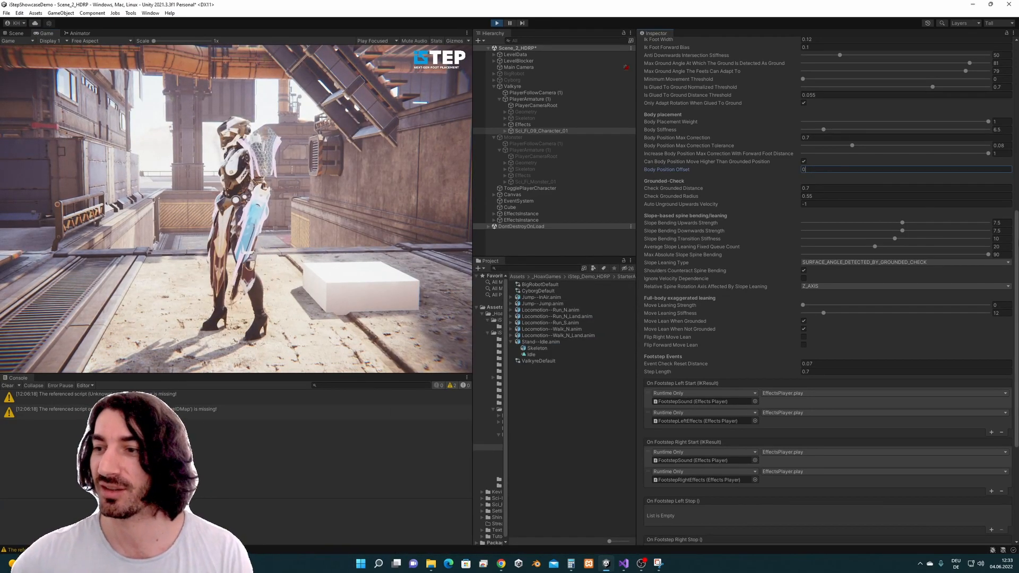
Step: Examine Global Character Y Offset in the General settings and compare it with Body Position Offset under Body placement
scroll(845, 142, "up", 5)
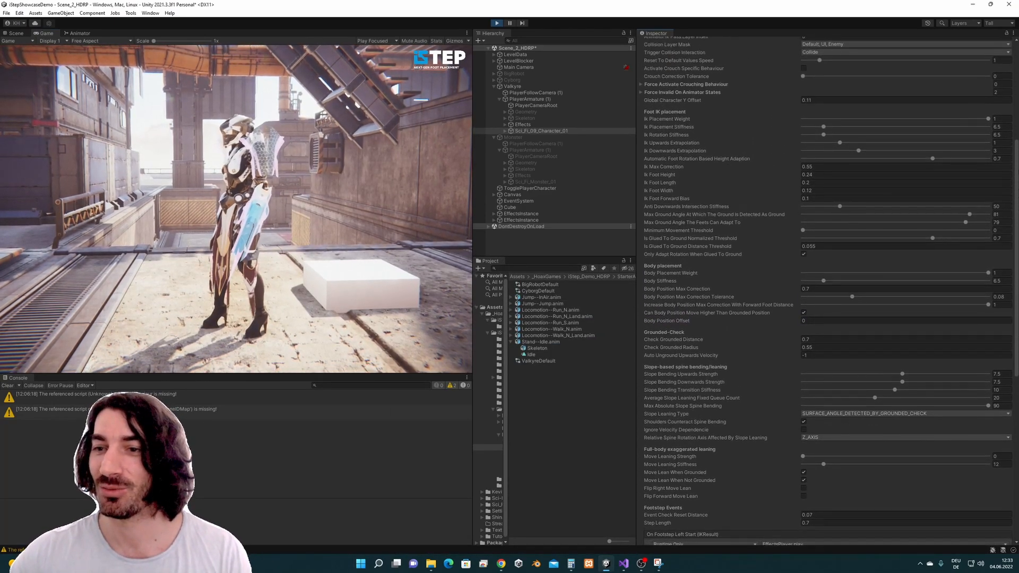
left_click(803, 118)
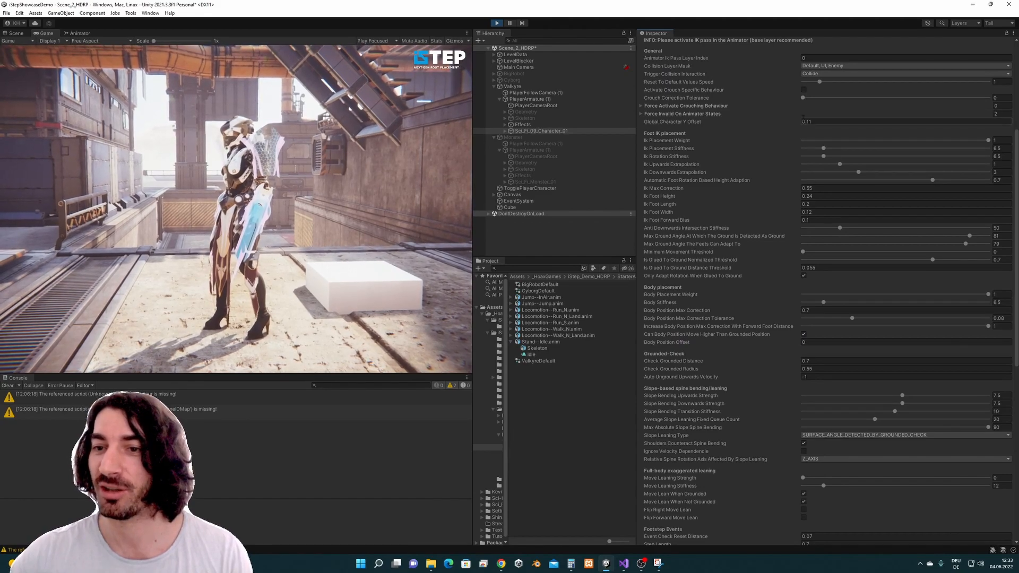
left_click_drag(826, 119, 800, 121)
key("Return")
left_click_drag(1016, 193, 1015, 224)
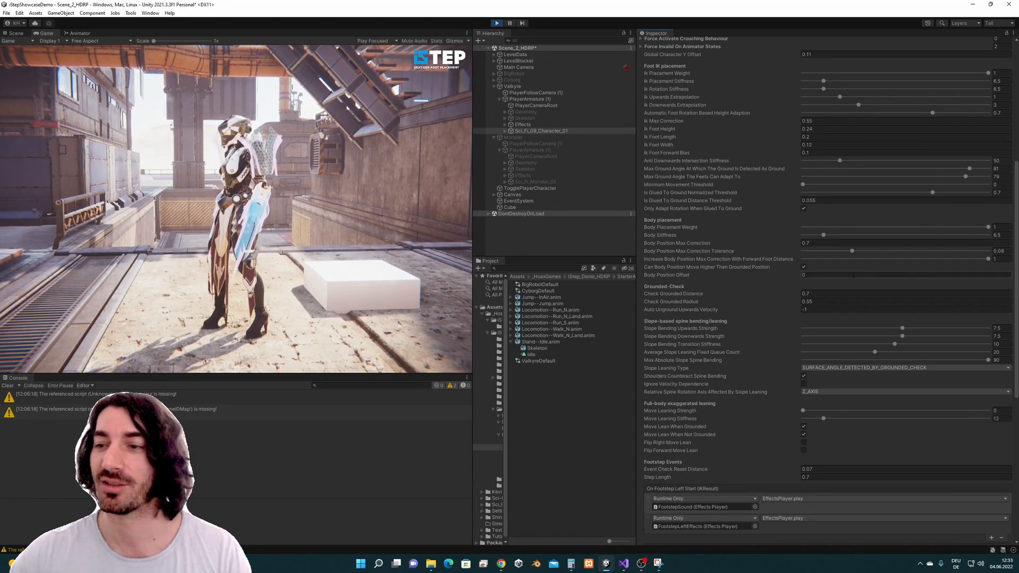
left_click_drag(1016, 245, 1017, 203)
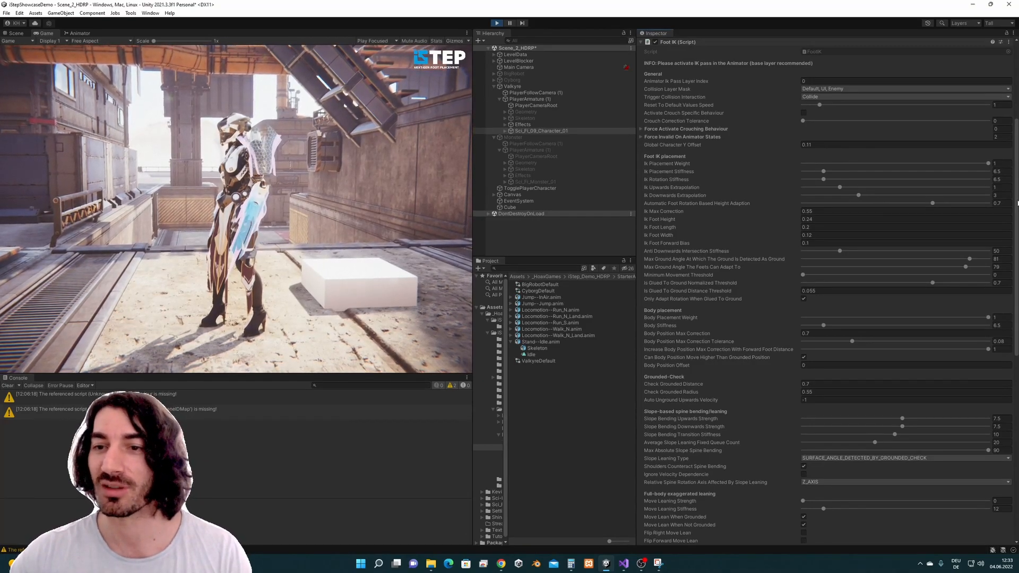
left_click_drag(1018, 203, 1017, 250)
left_click(835, 125)
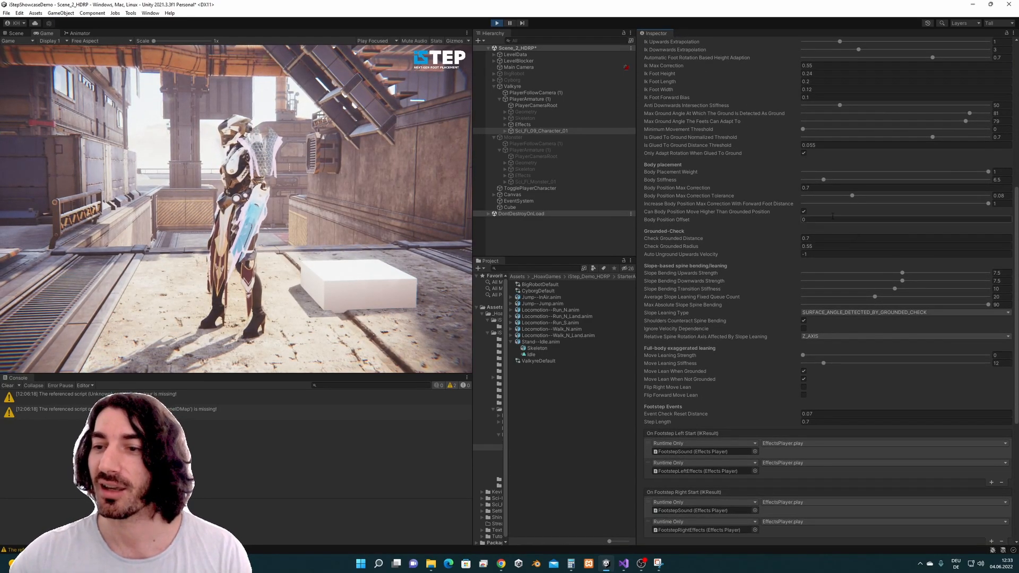
Step: Set the Body Position Offset to -0.14 and walk the character beside the white box
left_click_drag(715, 219, 713, 219)
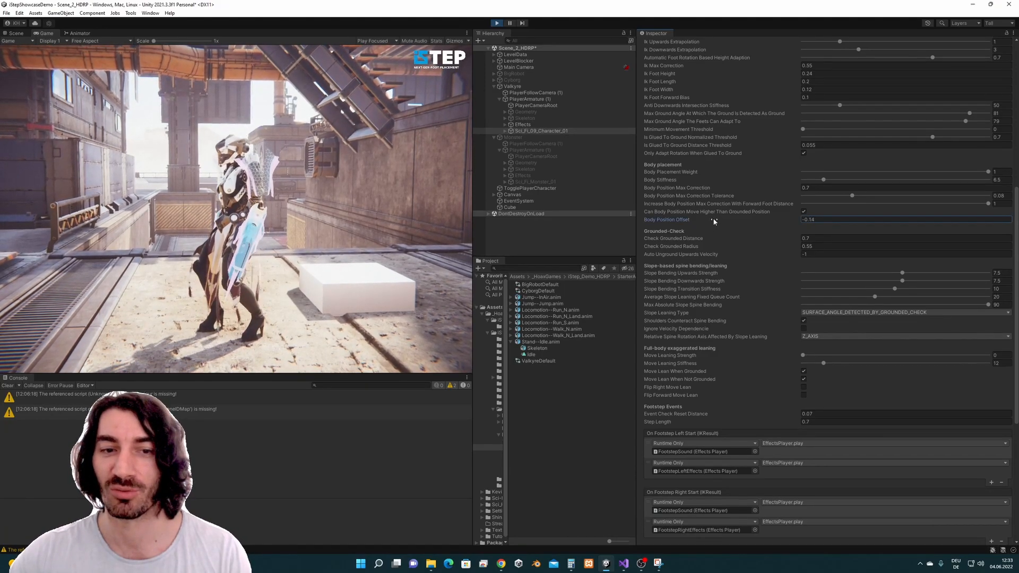
left_click(372, 212)
key("s")
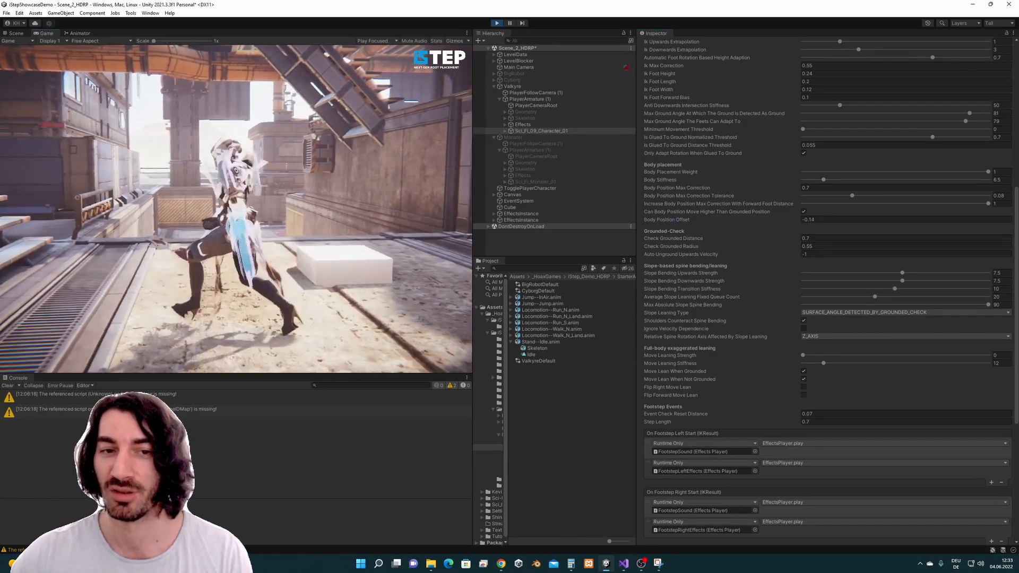
Step: Set the Body Position Offset back to 0
key("super")
left_click(810, 218)
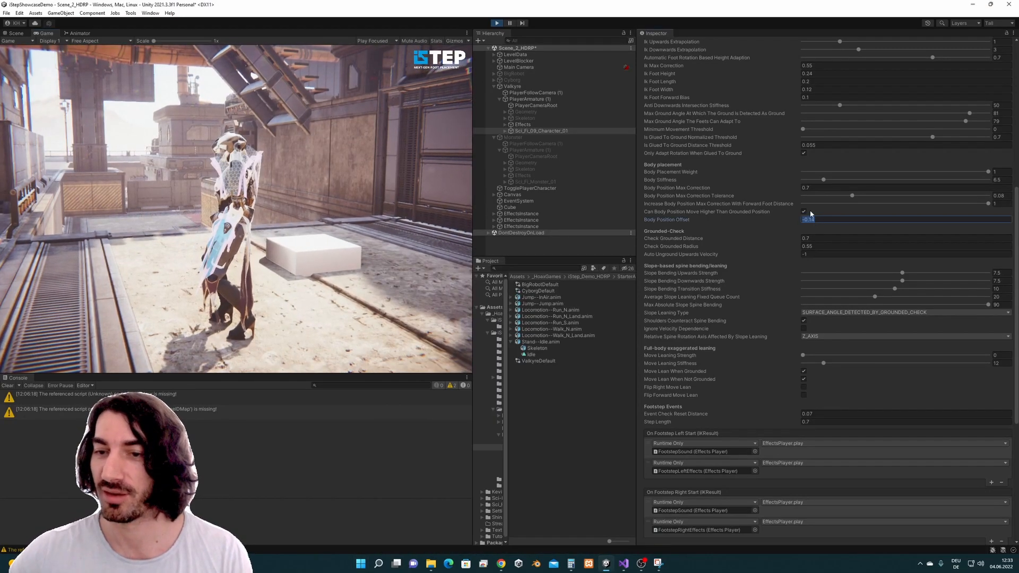
type("0")
Step: Point out the Check Grounded Distance value and compare it with Body Position Max Correction
scroll(820, 222, "down", 1)
left_click(842, 226)
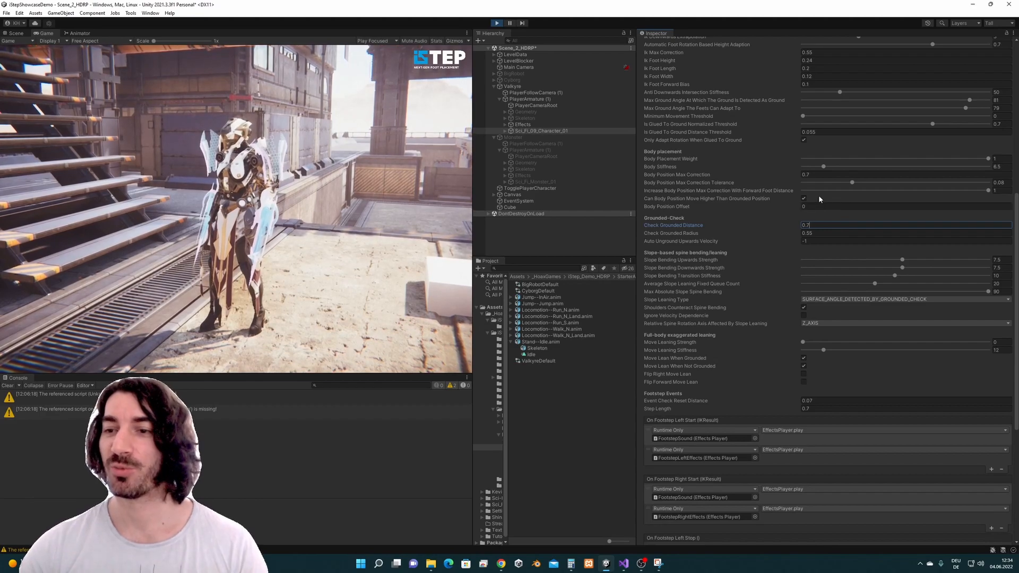
left_click(818, 174)
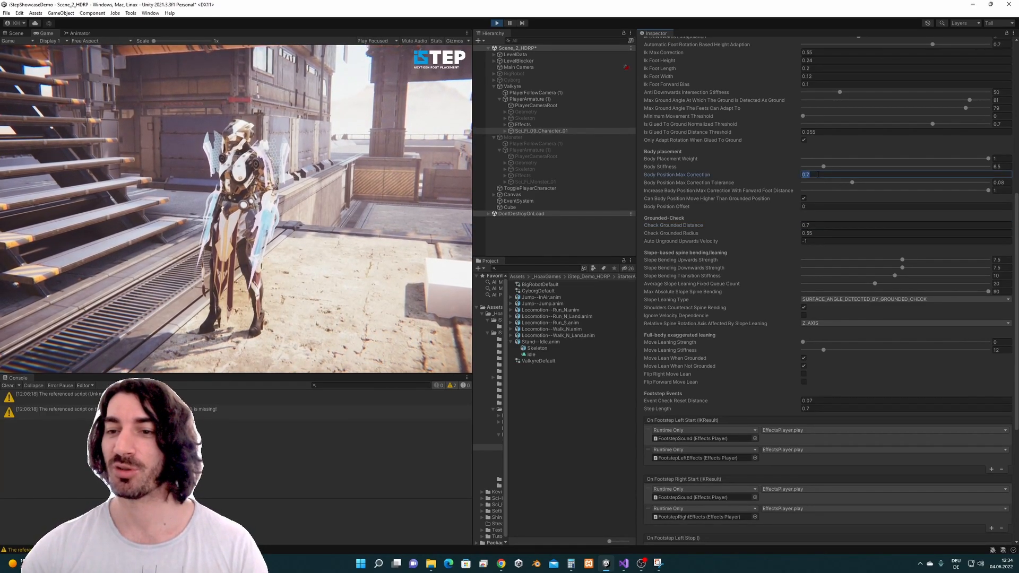
left_click(832, 224)
left_click_drag(1016, 226, 1016, 227)
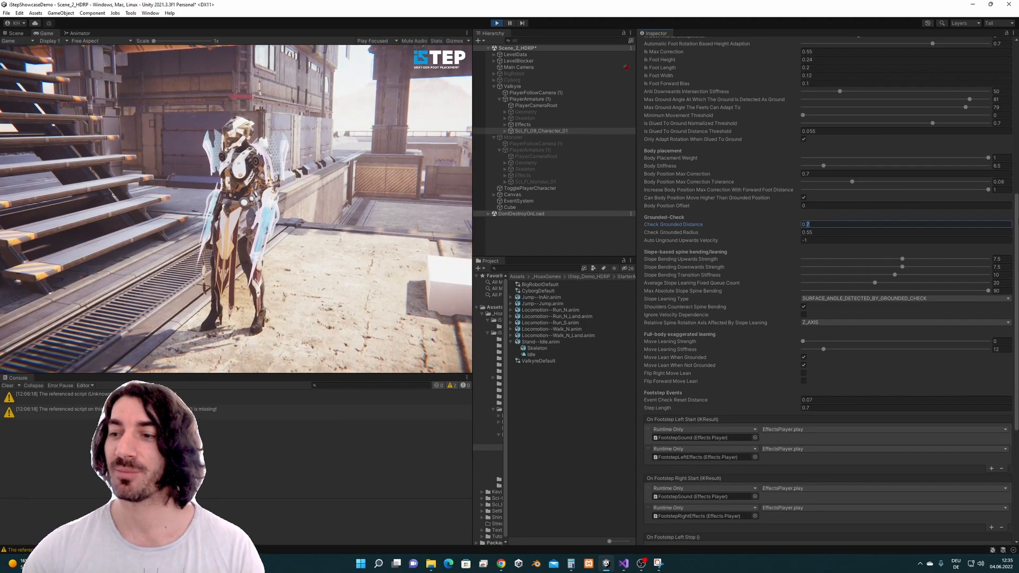
mouse_move(1015, 222)
left_mouse_down()
mouse_move(1016, 208)
mouse_move(1016, 219)
left_mouse_up()
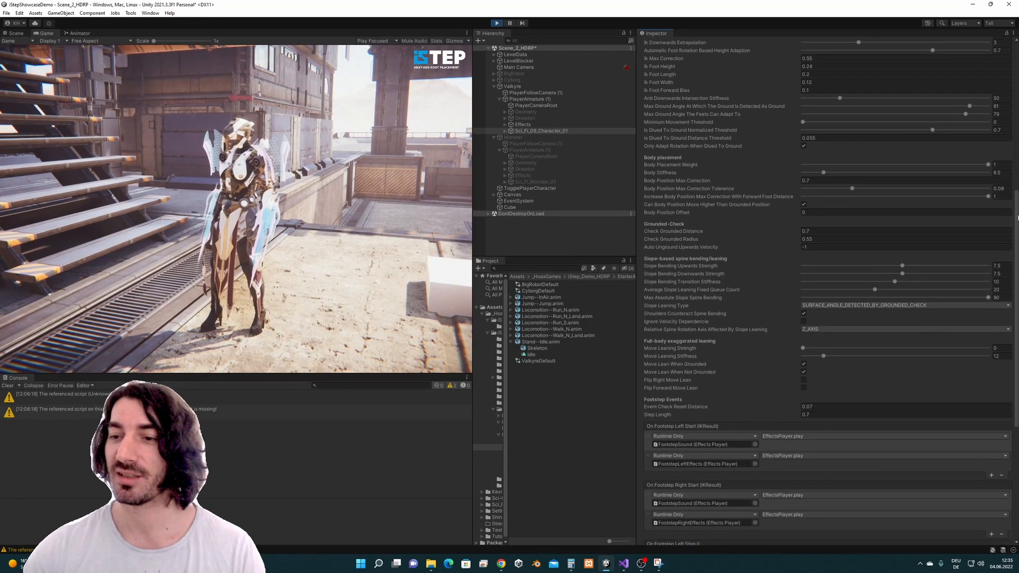
Step: Set Check Grounded Distance in the Grounded-Check settings to 0.8
left_click(848, 231)
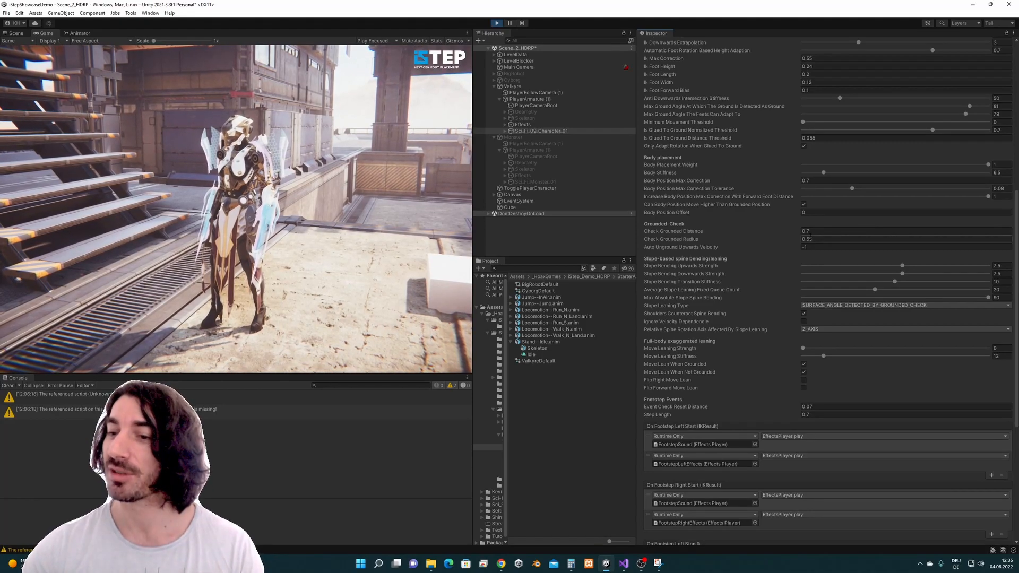
left_click(808, 231)
type("0.8")
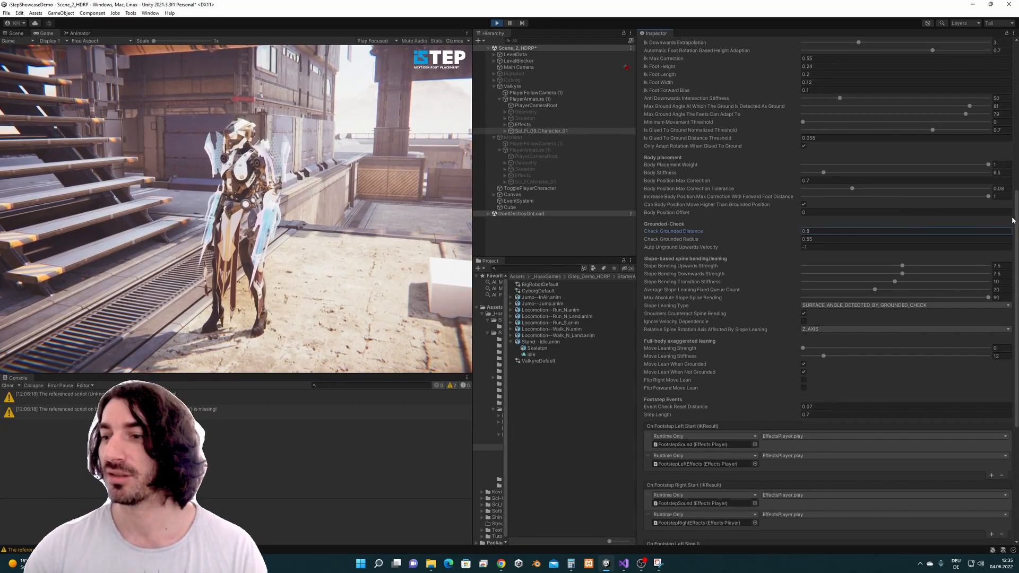
Step: Compare Body Position Max Correction with the new Check Grounded Distance, and go back to the General settings of Foot IK
left_click(809, 181)
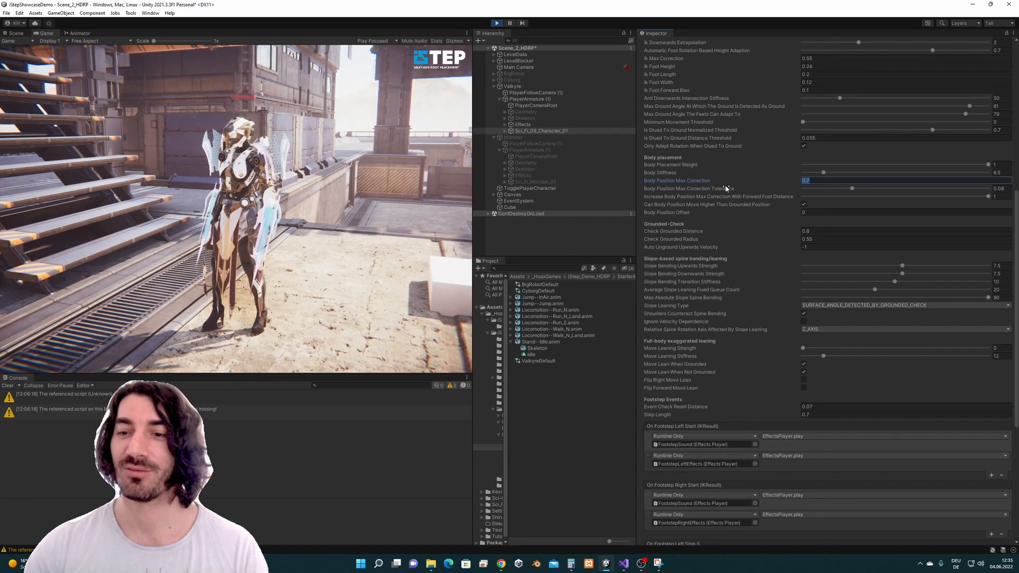
left_click(825, 230)
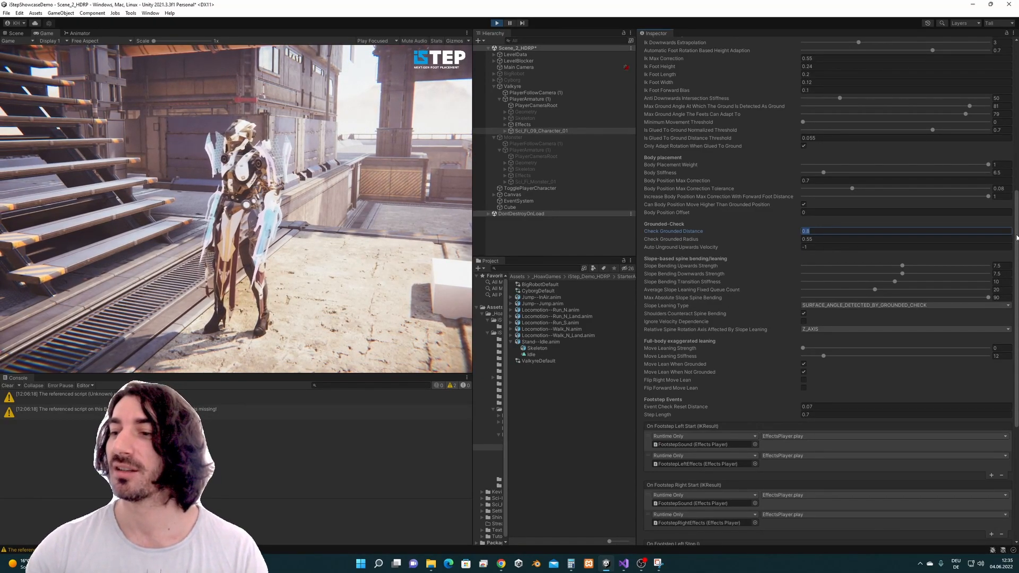
scroll(1016, 237, "up", 10)
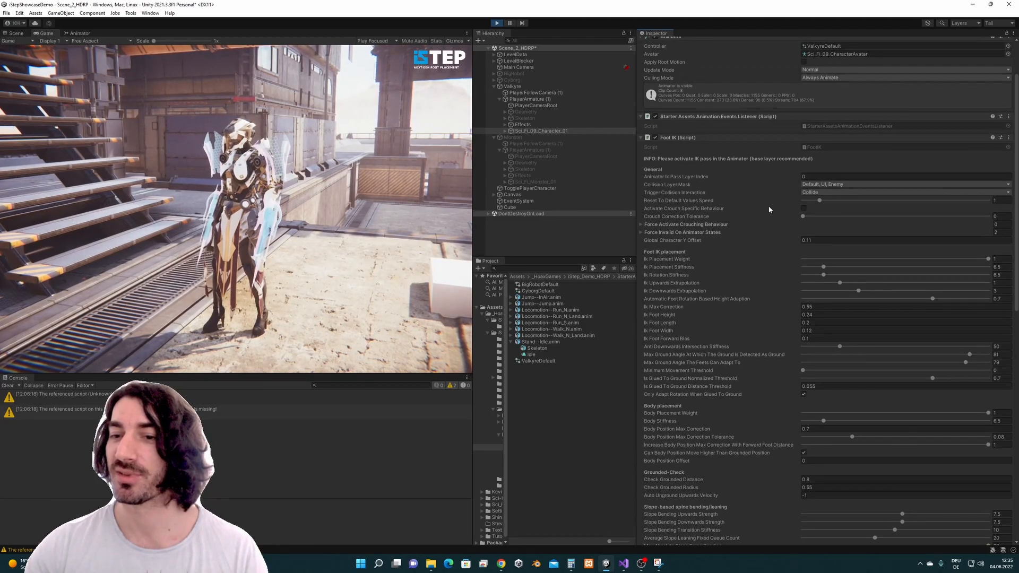
Step: Set Check Grounded Distance in the Valkyre character's Grounded-Check settings to 0.7
scroll(1017, 181, "down", 10)
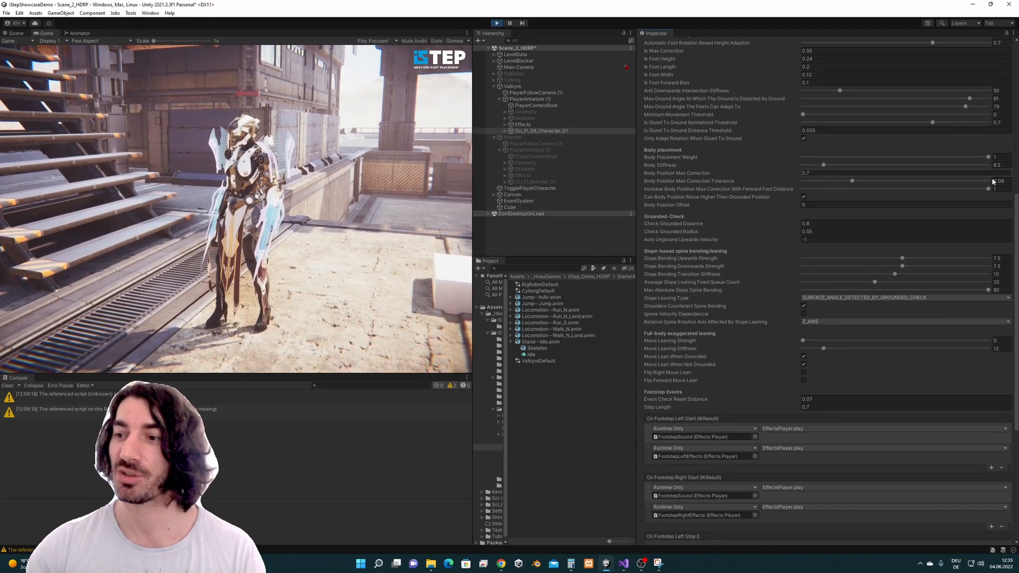
scroll(989, 176, "up", 3)
scroll(784, 240, "down", 4)
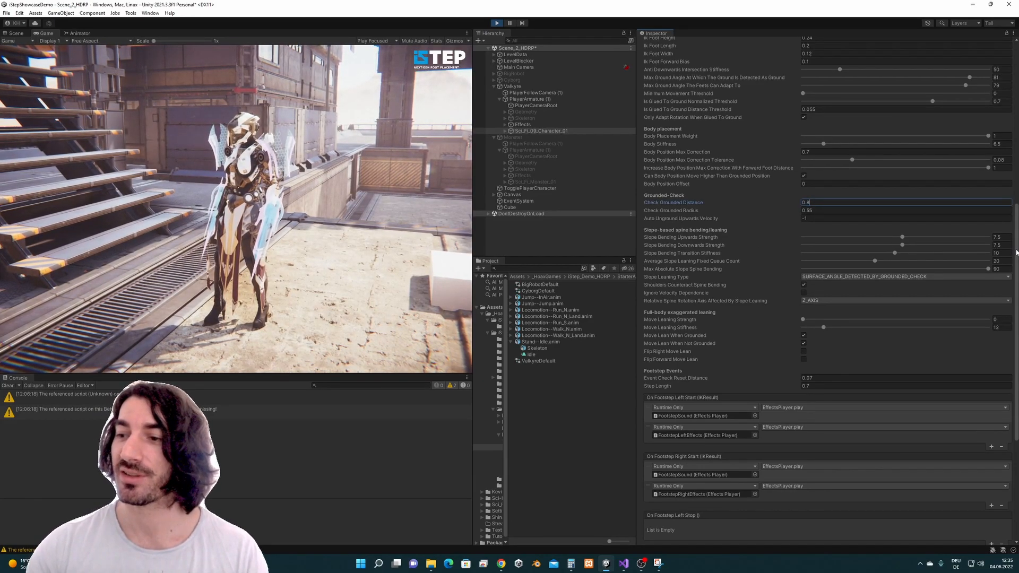
left_click_drag(1016, 252, 1017, 259)
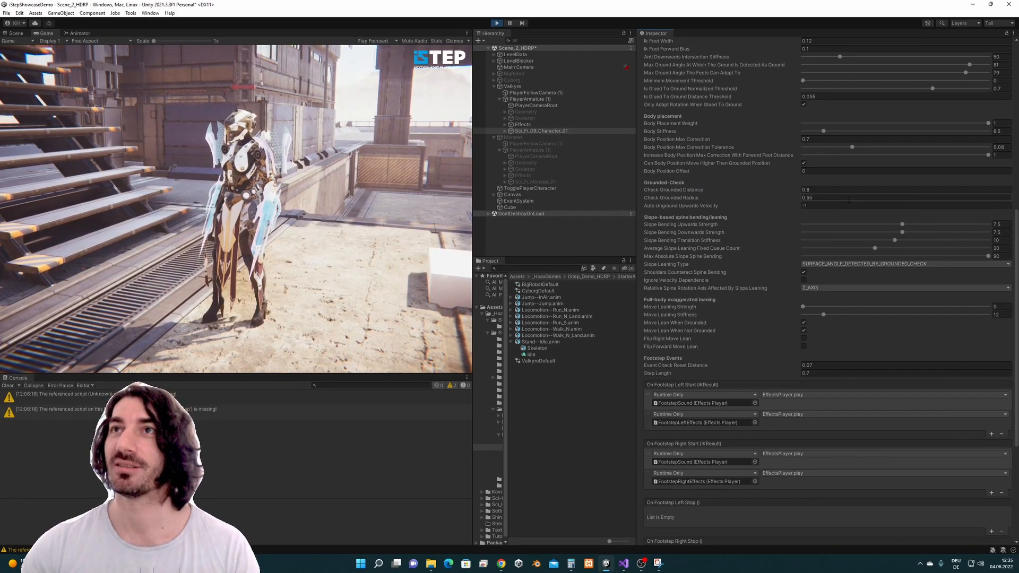
left_click(829, 189)
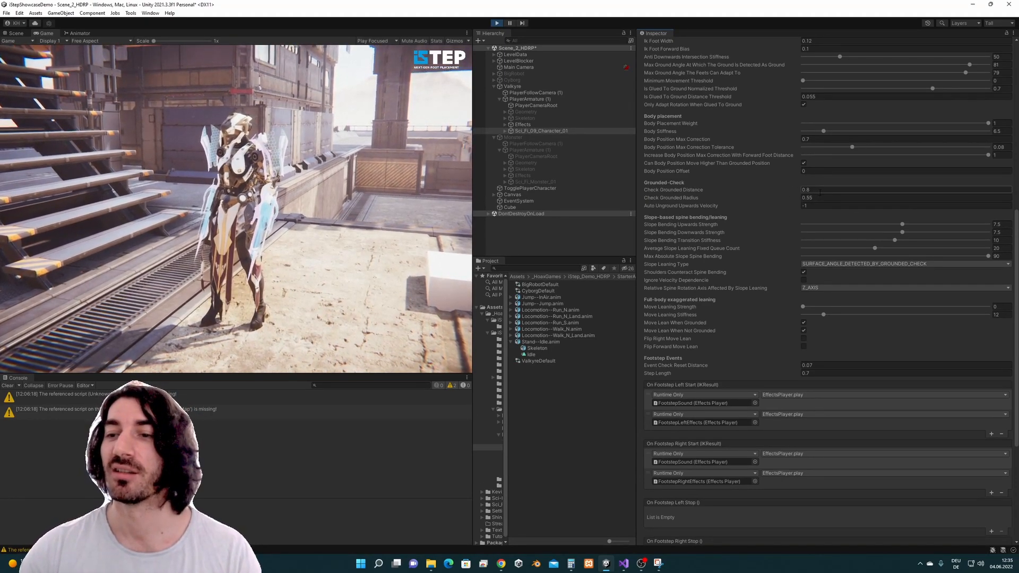
left_click(854, 190)
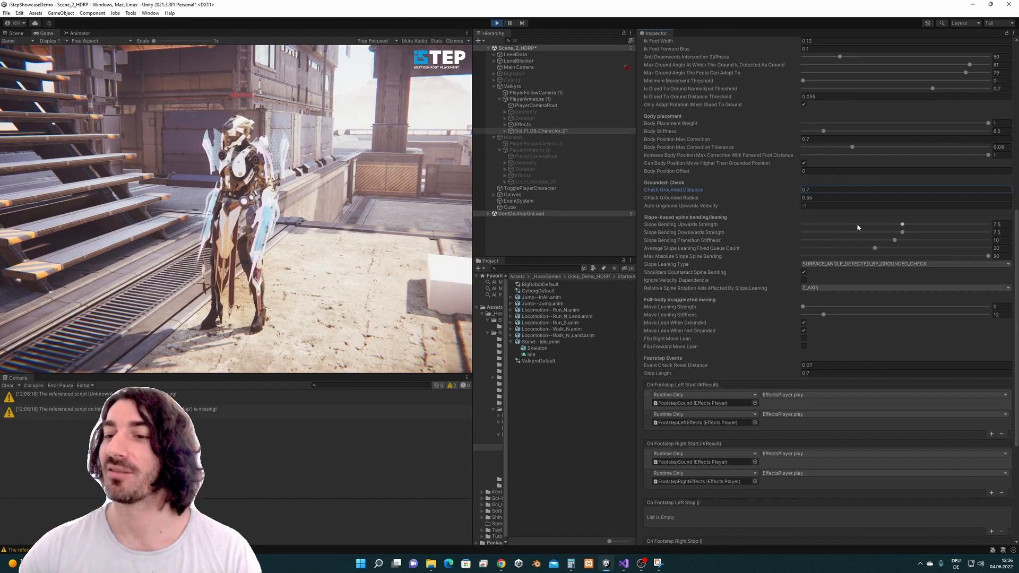
Step: Compare Check Grounded Radius in Foot IK with the Character Controller radius on the Valkyre's PlayerArmature
left_click(825, 198)
left_click_drag(1017, 256, 1017, 223)
scroll(1014, 171, "up", 5)
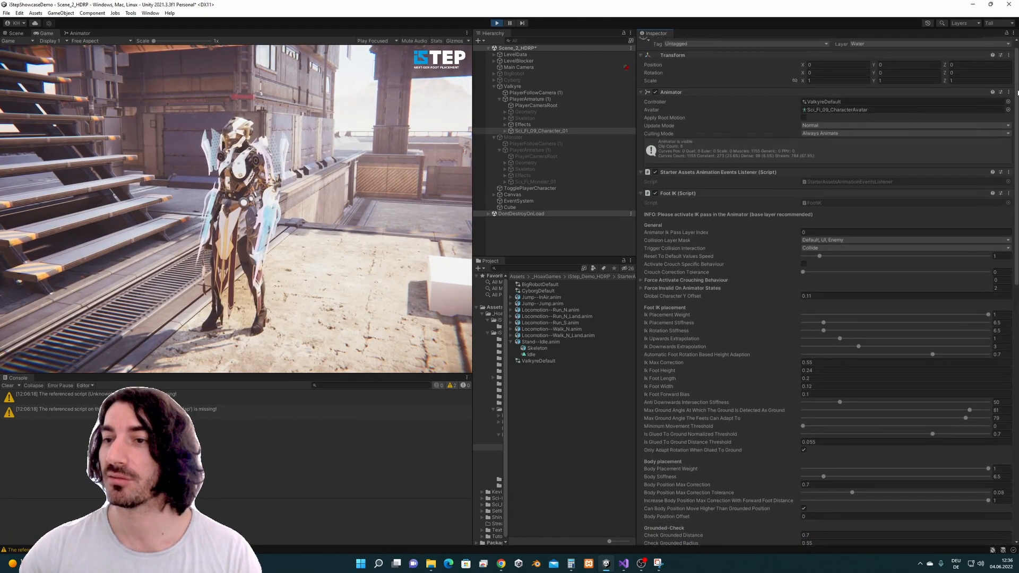
left_click(546, 100)
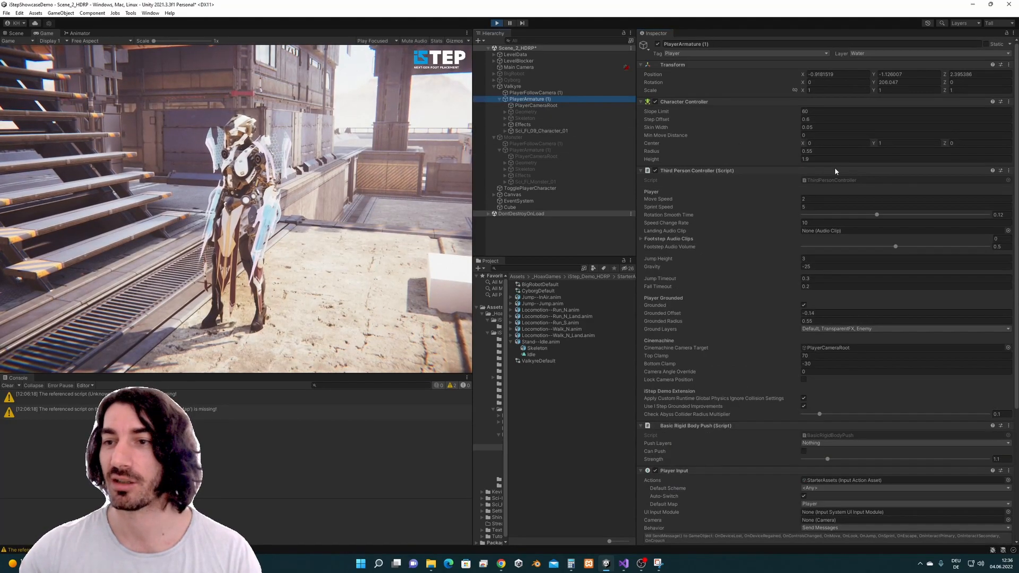
left_click(829, 151)
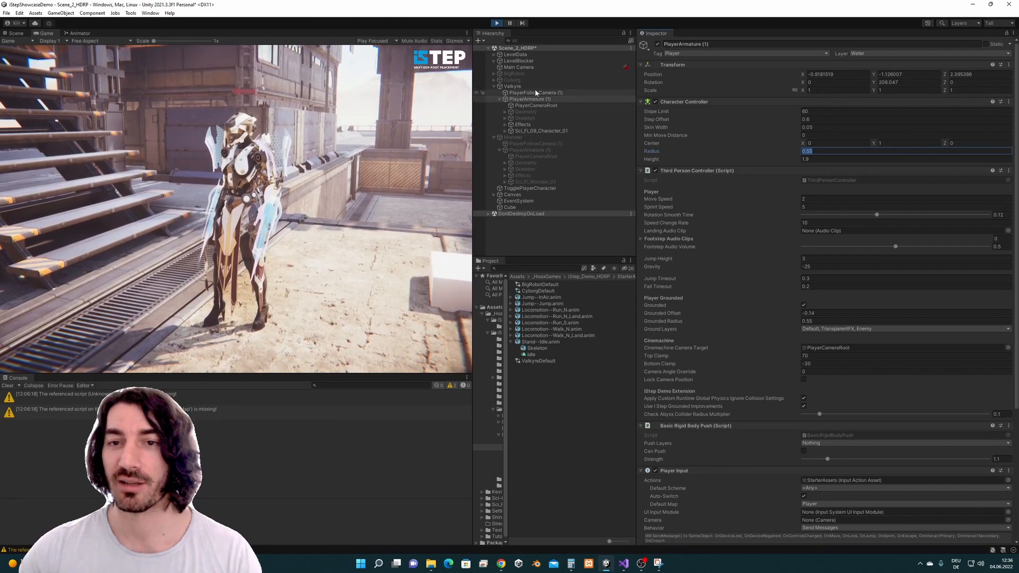
Step: Deactivate the Valkyre object and activate the Monster object in the scene
left_click(513, 86)
left_click(658, 44)
left_click(534, 137)
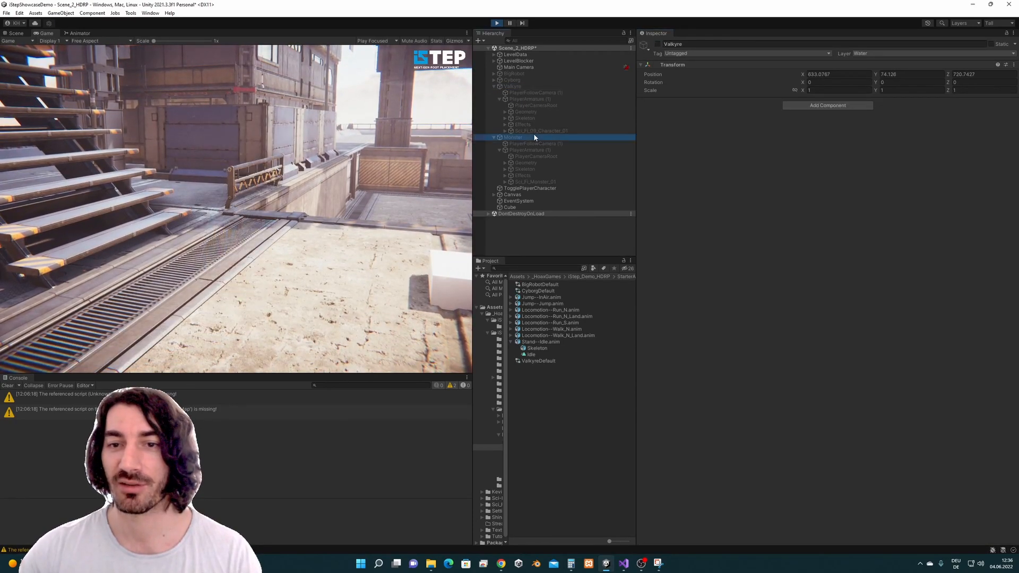
left_click(658, 44)
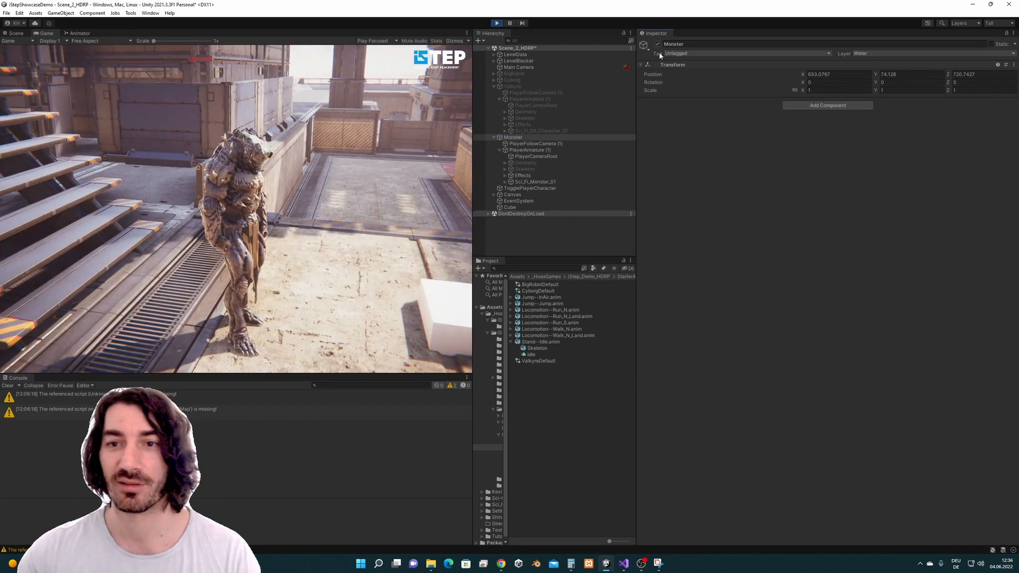
Step: Inspect the Monster's PlayerArmature and the Check Grounded Radius in the Foot IK settings of Sci_Fi_Monster_01
left_click(543, 152)
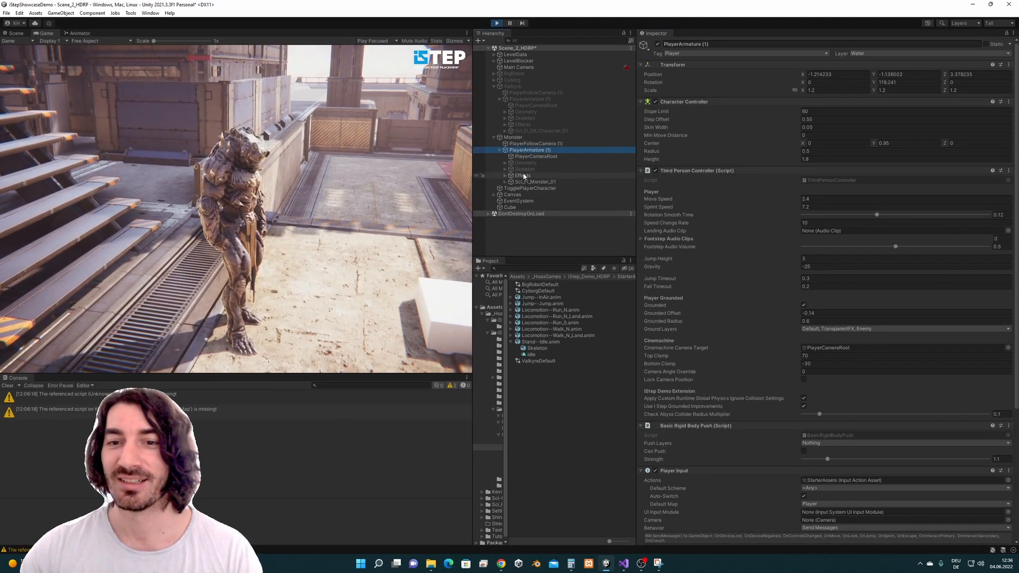
left_click(536, 182)
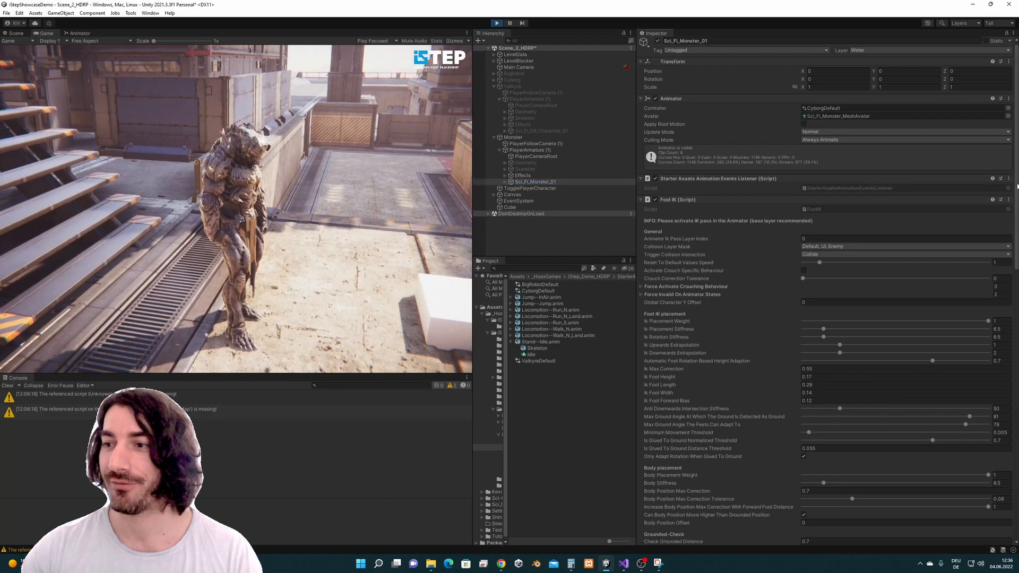
scroll(969, 239, "down", 10)
left_click(813, 233)
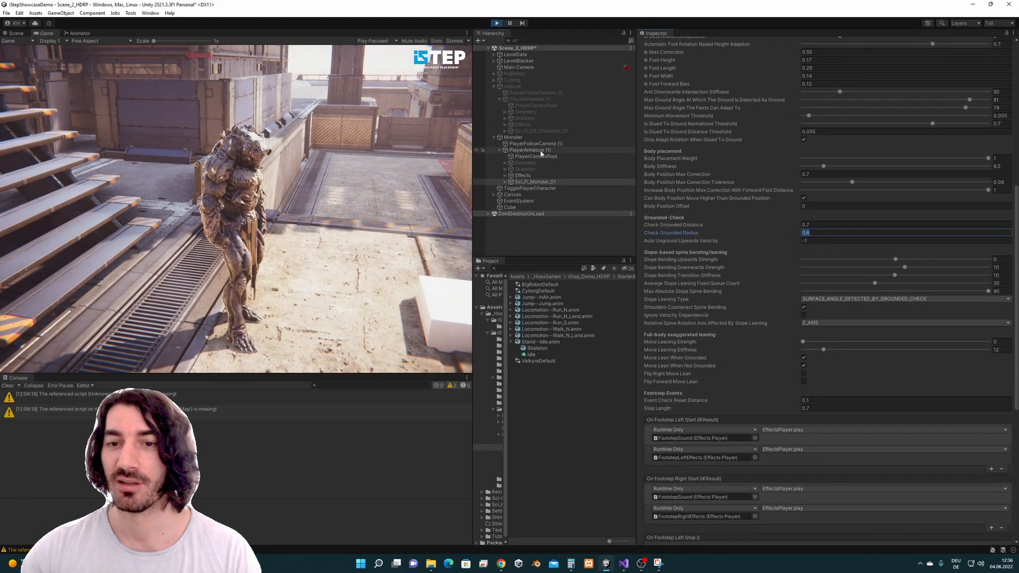
Step: Examine the Character Controller radius and the Transform scale on the Monster's PlayerArmature
left_click(540, 150)
scroll(1018, 192, "up", 5)
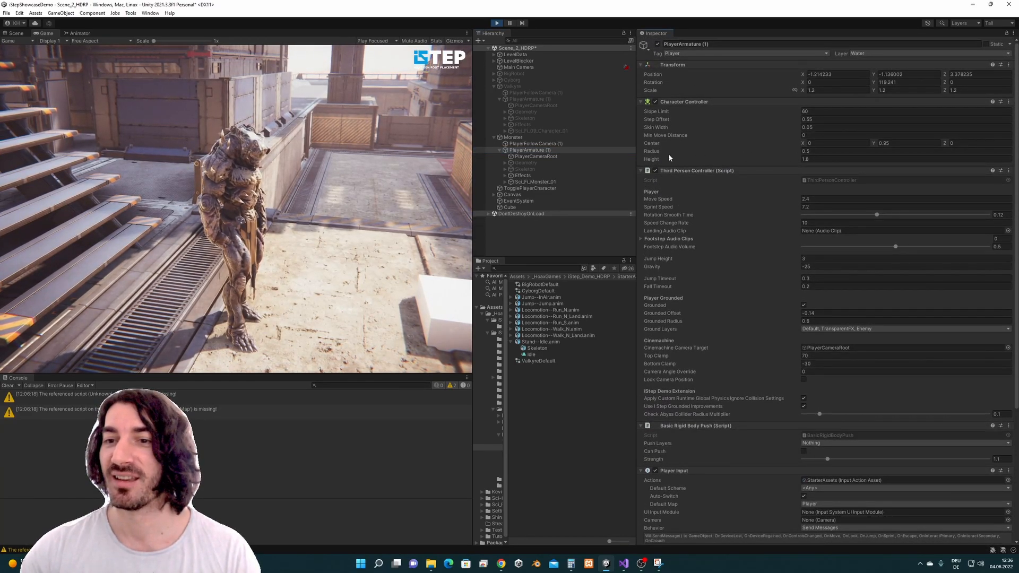
left_click(825, 151)
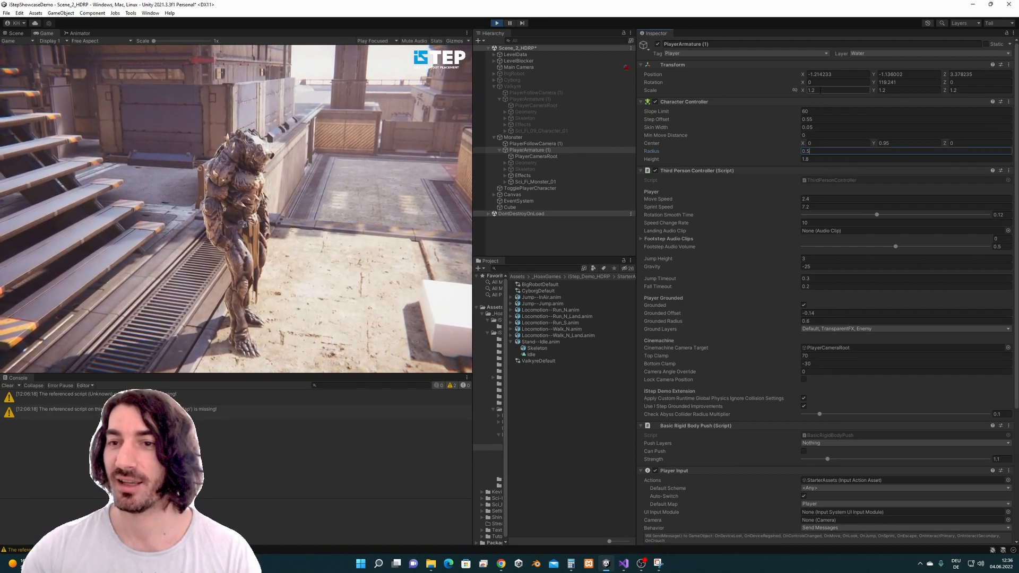
left_click(902, 90)
left_click(965, 93)
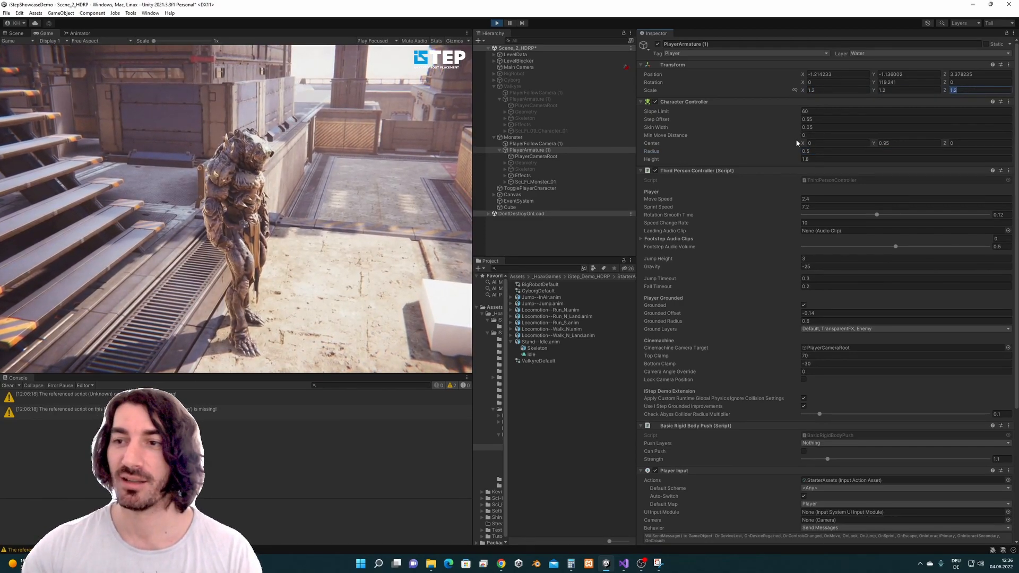
Step: Calculate 1.2 × 0.5 in the calculator app to scale the controller radius, and return to the Unity editor
left_click(571, 563)
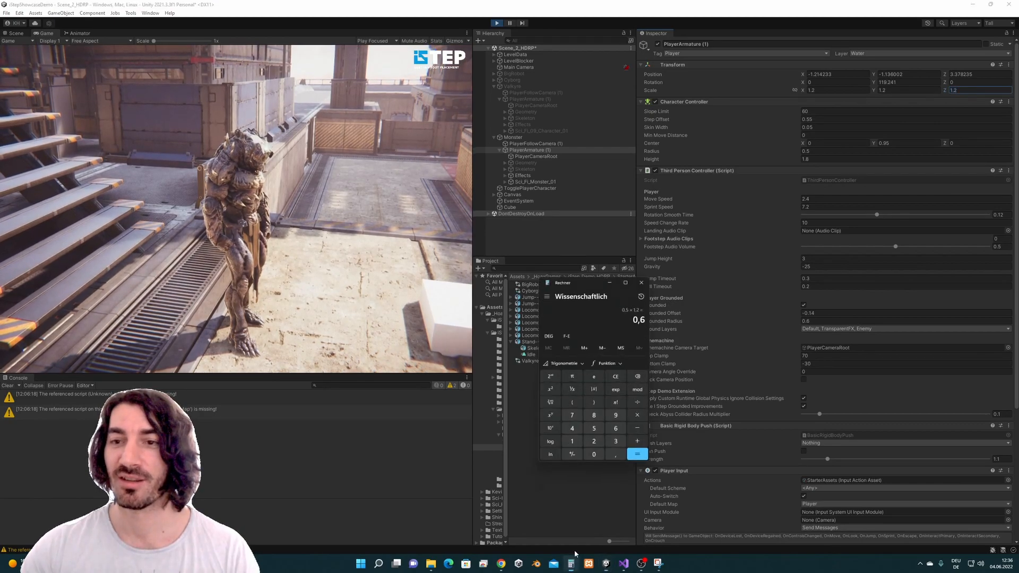
left_click_drag(591, 249, 584, 237)
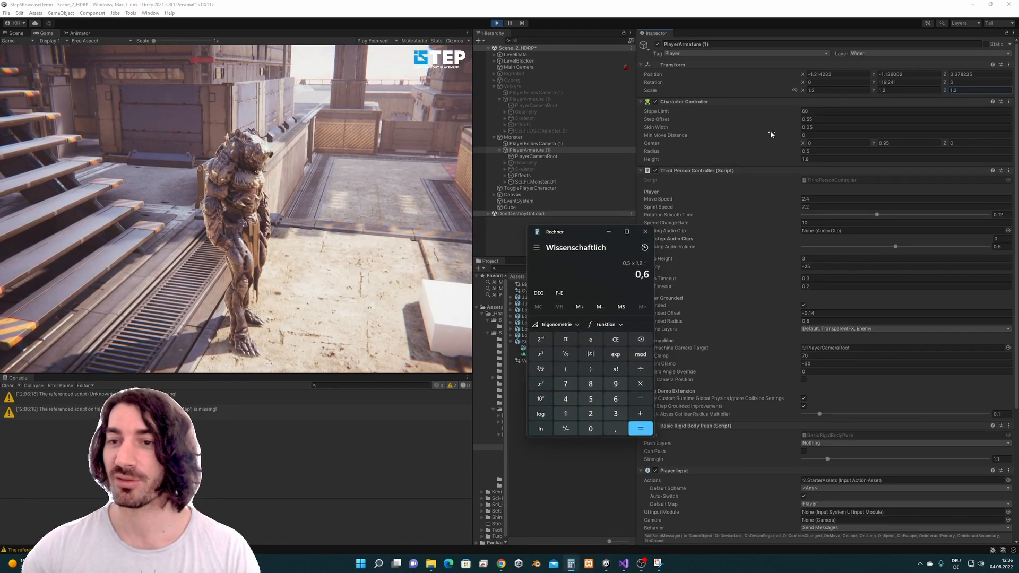
left_click_drag(579, 232, 576, 219)
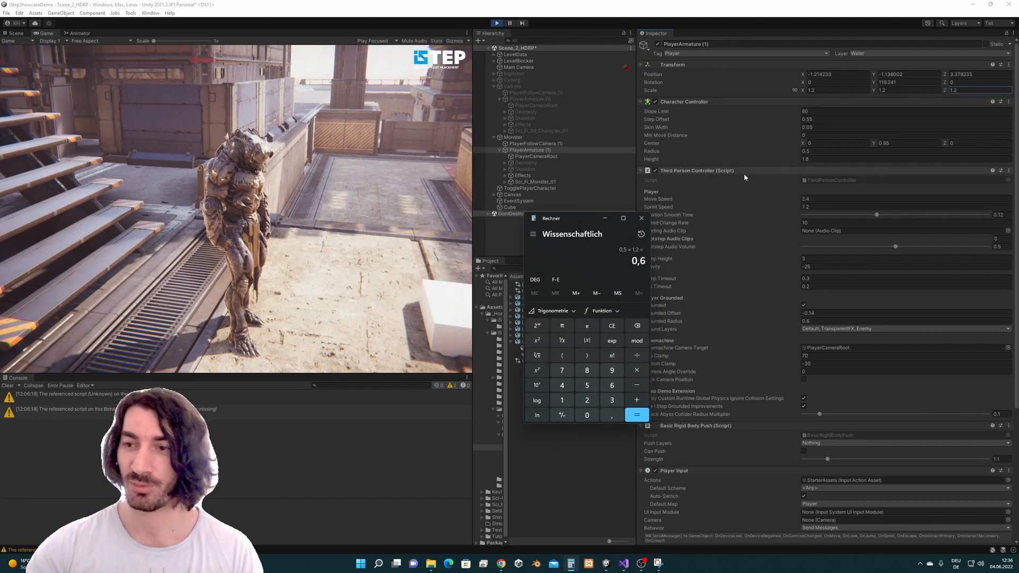
type("1,")
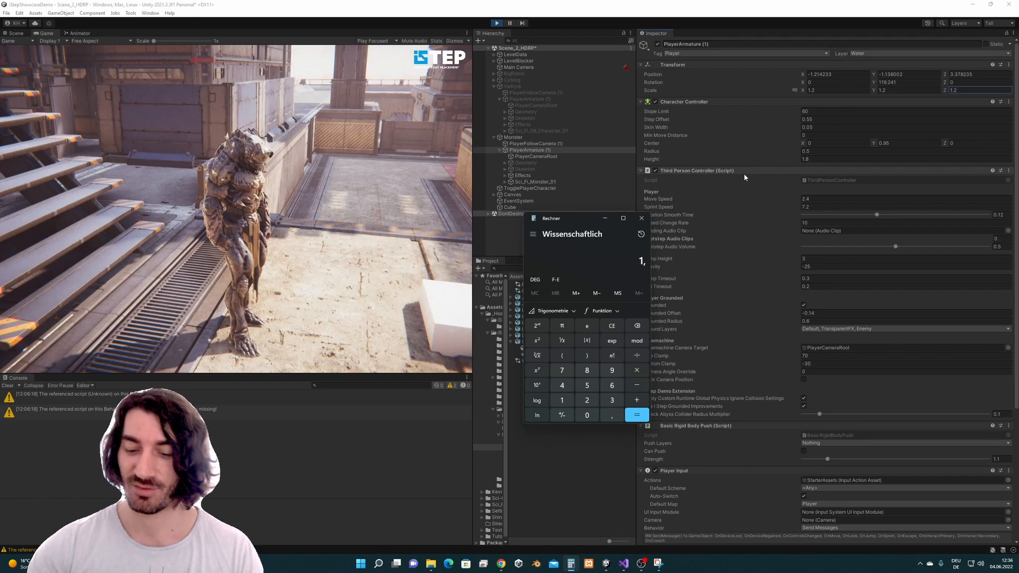
type("2")
type("*0,5")
key("Return")
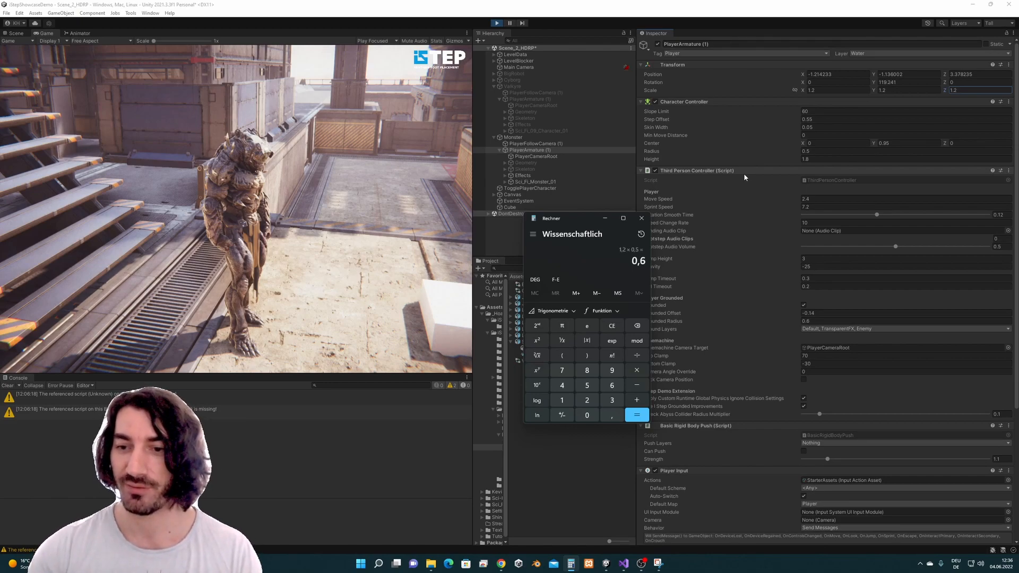
left_click(642, 218)
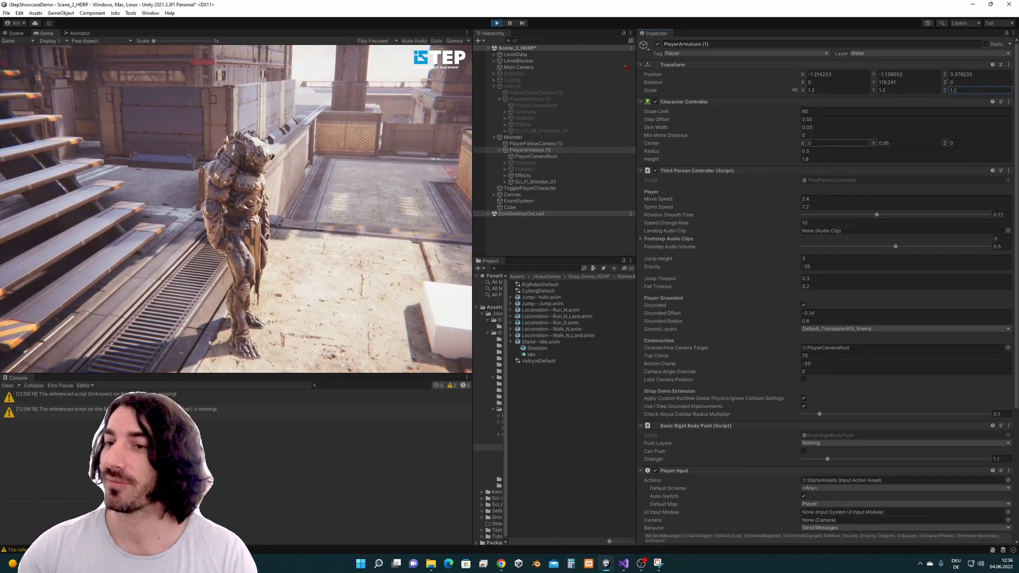
Step: Recheck the Monster's Character Controller radius and review all three Grounded-Check values in Sci_Fi_Monster_01's Foot IK settings
left_click(816, 151)
left_click(816, 152)
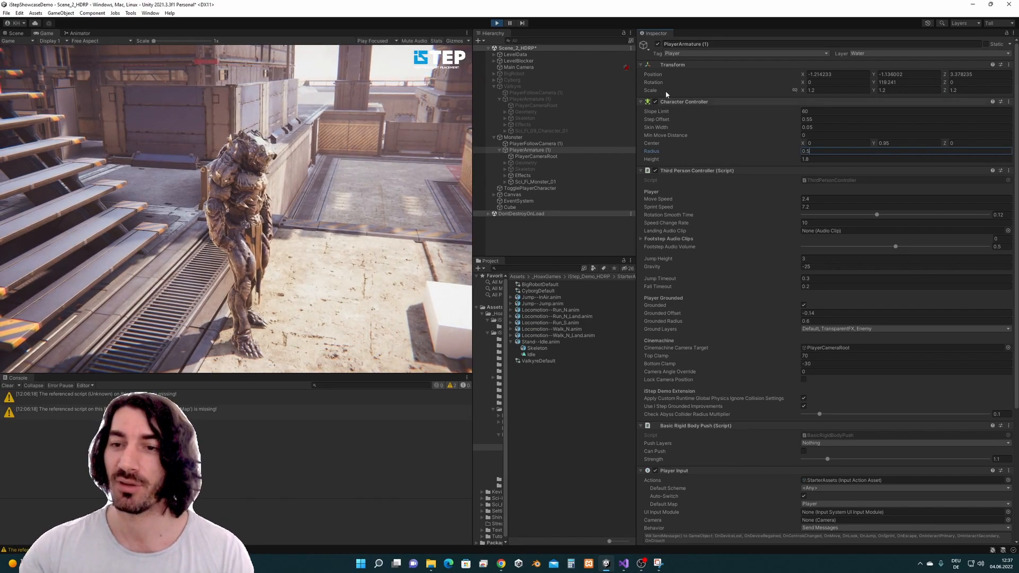
left_click(541, 183)
scroll(967, 157, "down", 15)
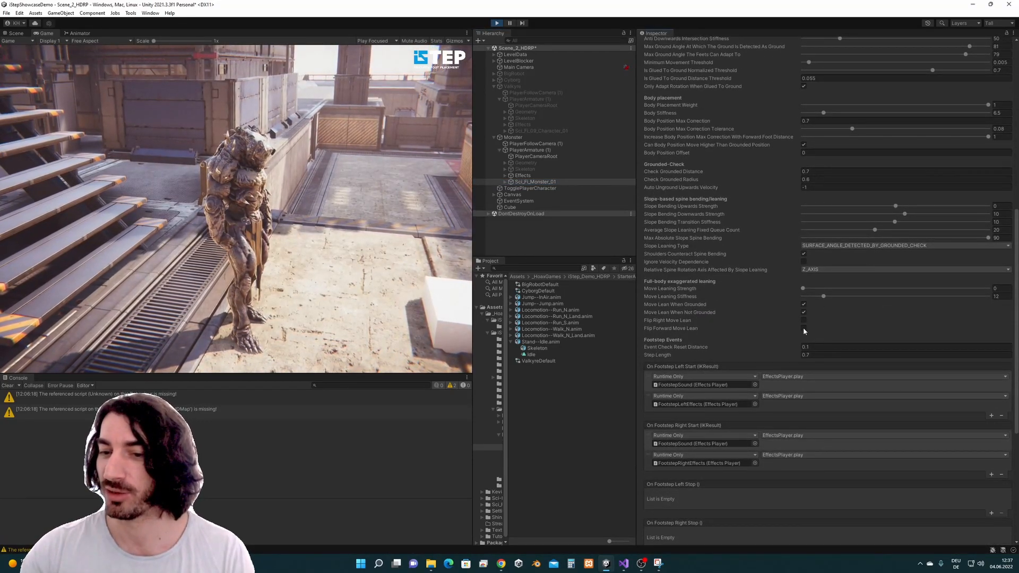
left_click(820, 172)
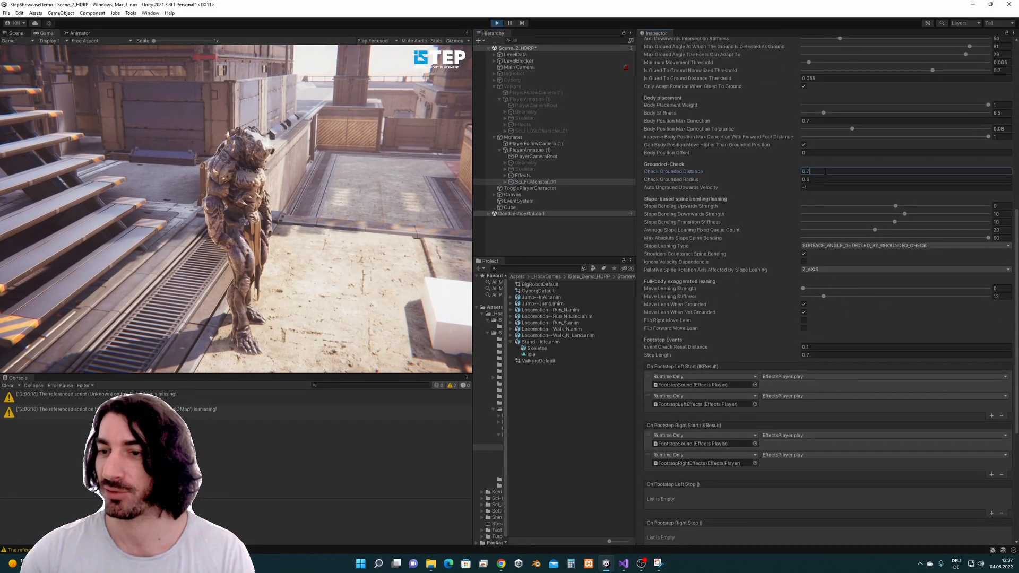
left_click(824, 180)
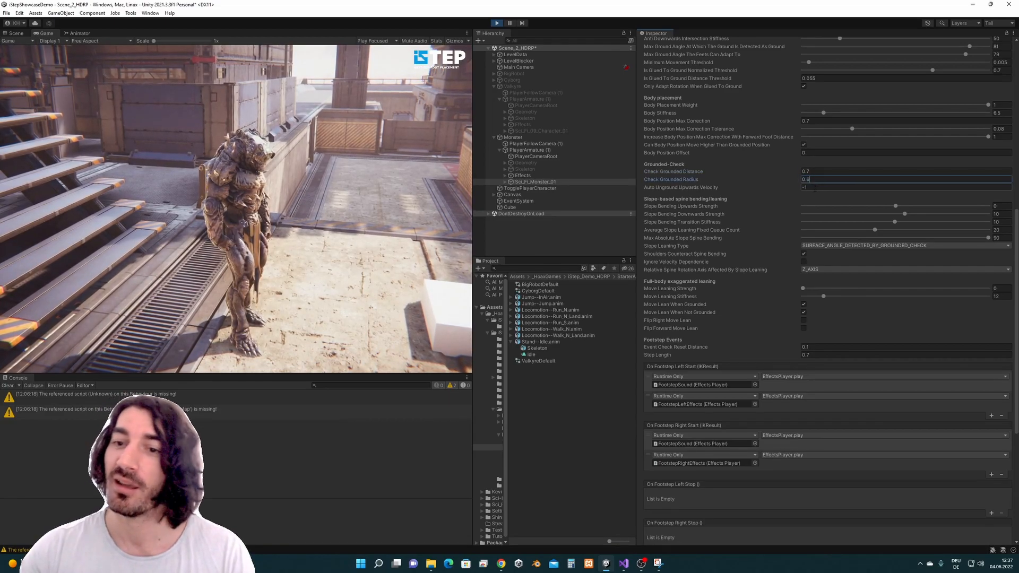
left_click(820, 188)
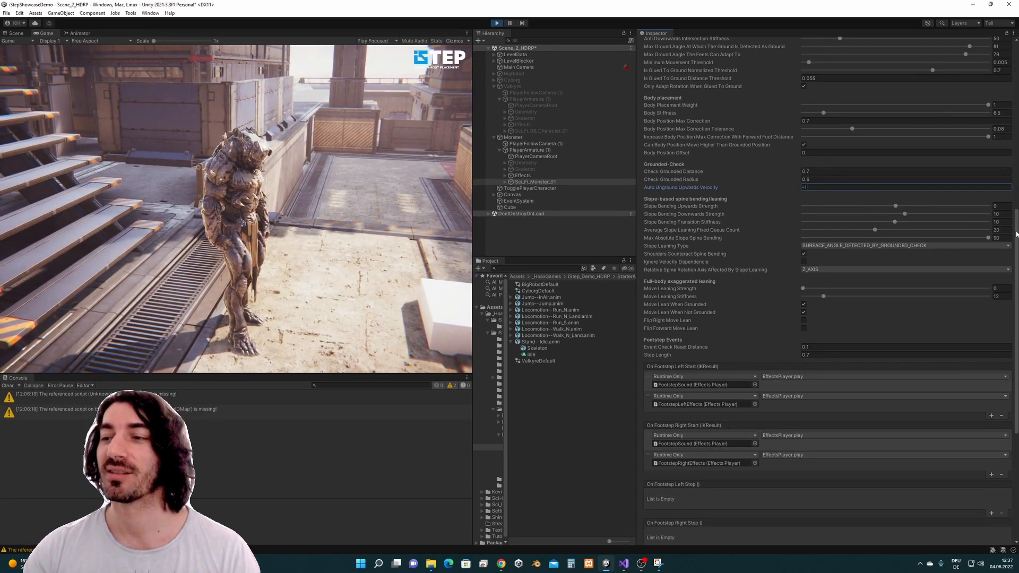
left_click_drag(1016, 231, 1016, 230)
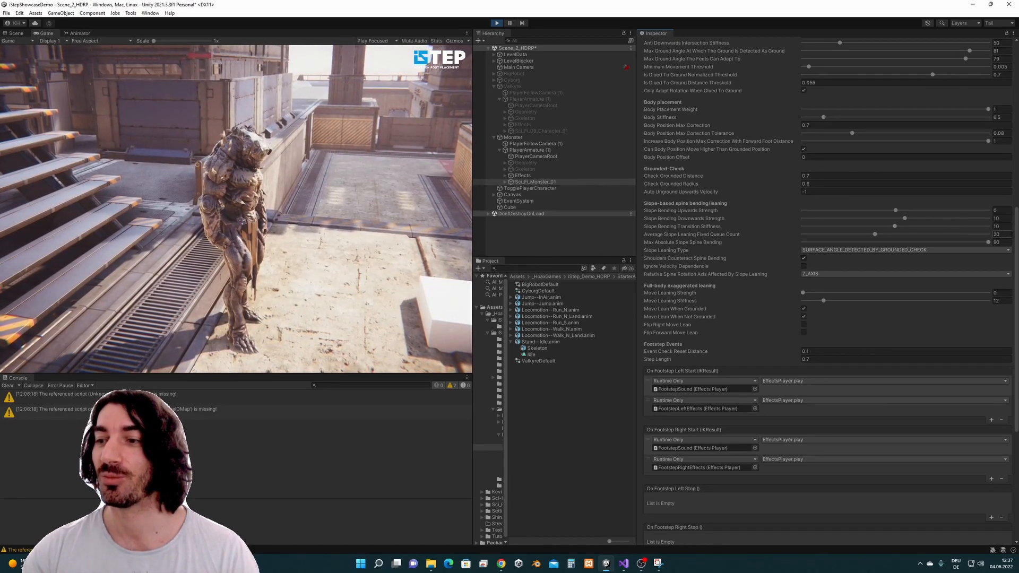
Step: Expand the Force Invalid On Animator States list in the Monster's Foot IK General settings, and collapse it again
scroll(774, 219, "up", 10)
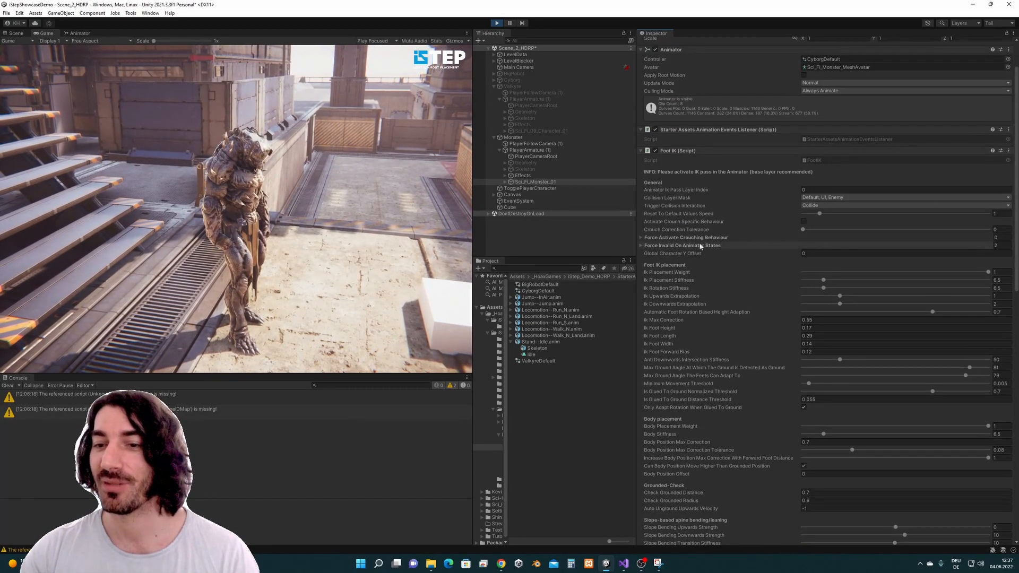
scroll(1014, 302, "down", 10)
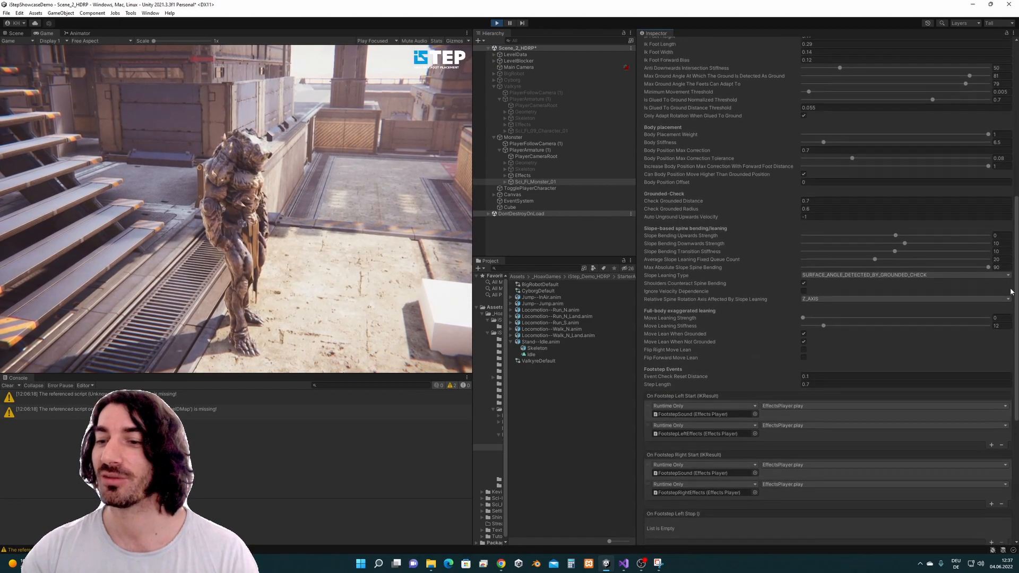
scroll(1014, 302, "up", 10)
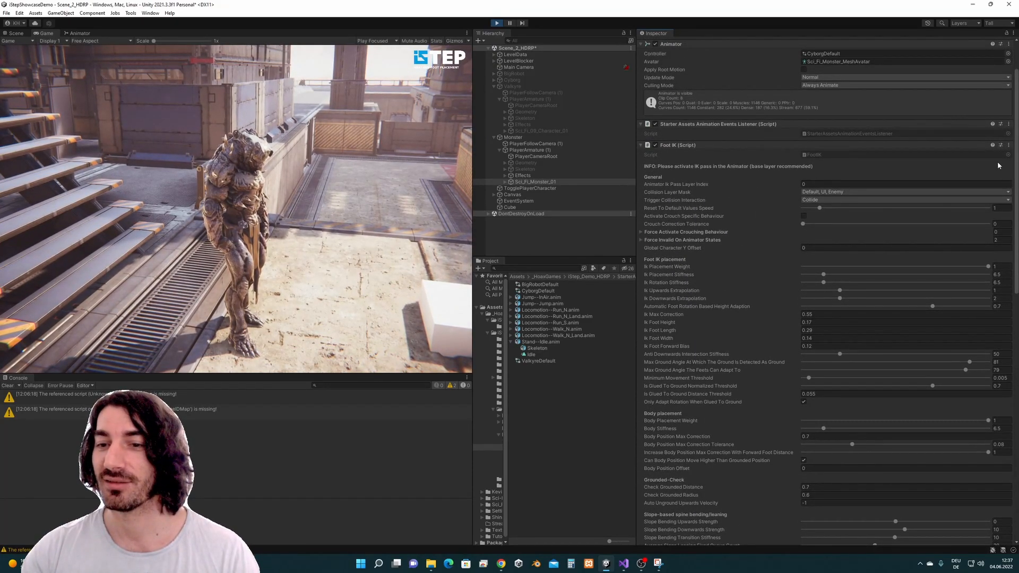
left_click(657, 241)
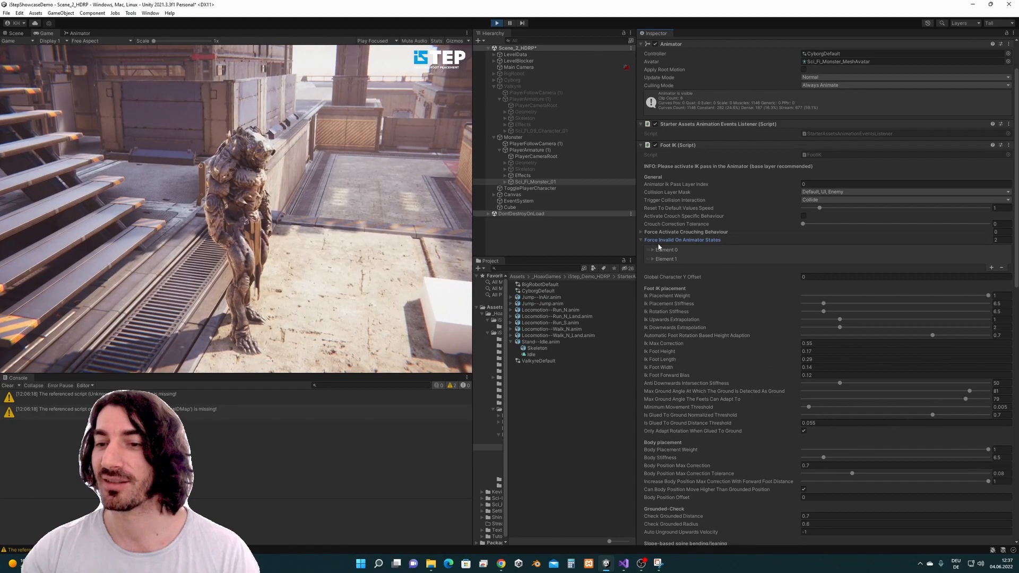
left_click(648, 241)
Step: Point out Check Grounded Distance and Auto Unground Upwards Velocity in the Monster's Grounded-Check settings
scroll(1004, 306, "down", 10)
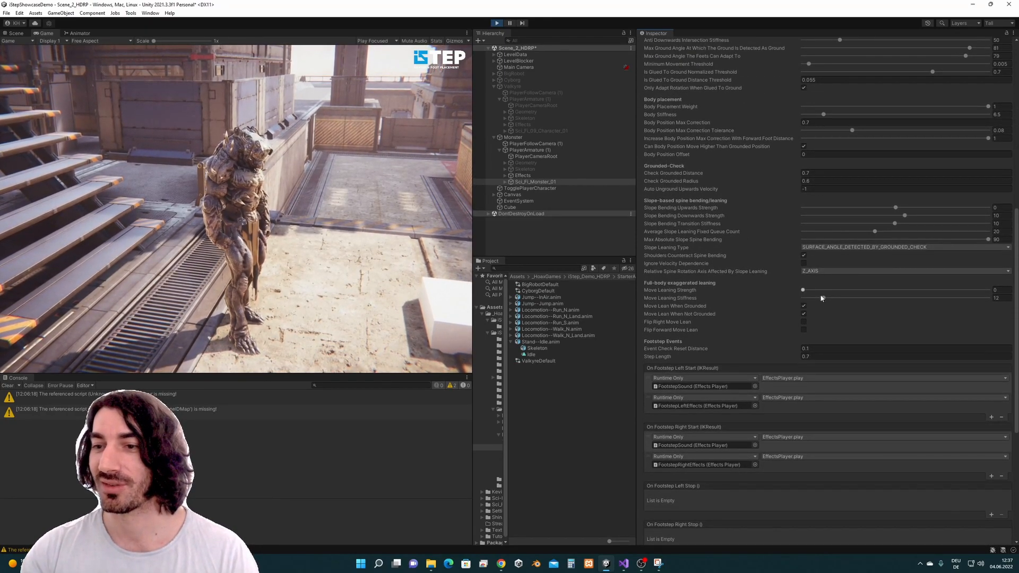
scroll(823, 295, "down", 1)
left_click(814, 152)
left_click(824, 152)
left_click(816, 168)
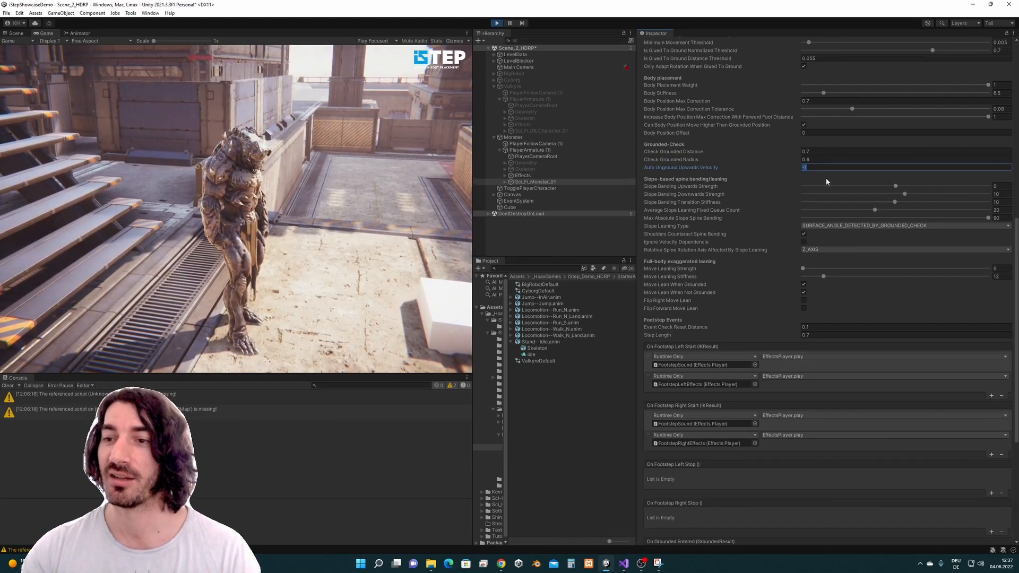
left_click(821, 168)
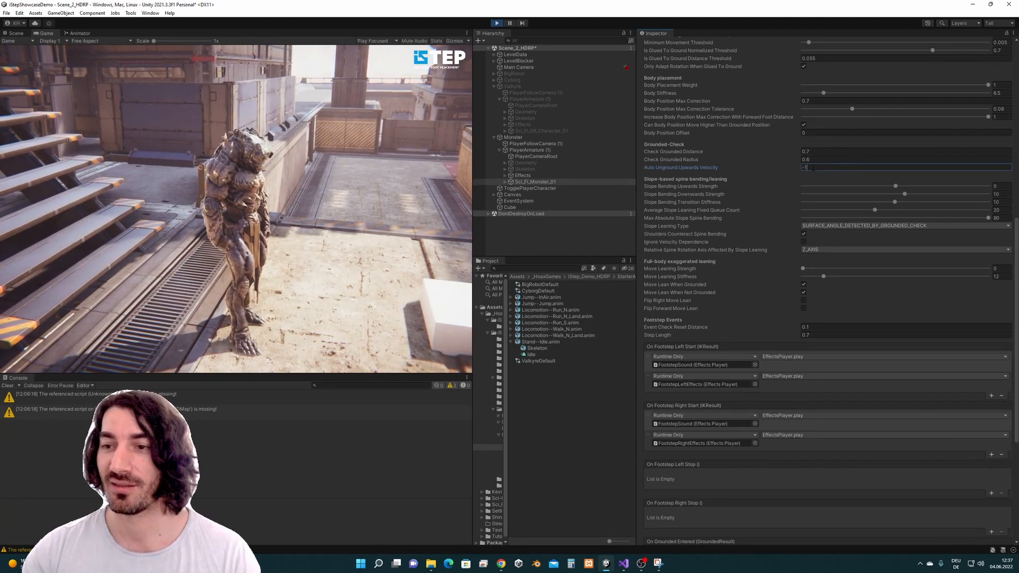
Step: Try an Auto Unground Upwards Velocity of 20 on Sci_Fi_Monster_01, and restore it to -1
key("BackSpace")
key("BackSpace")
type("20")
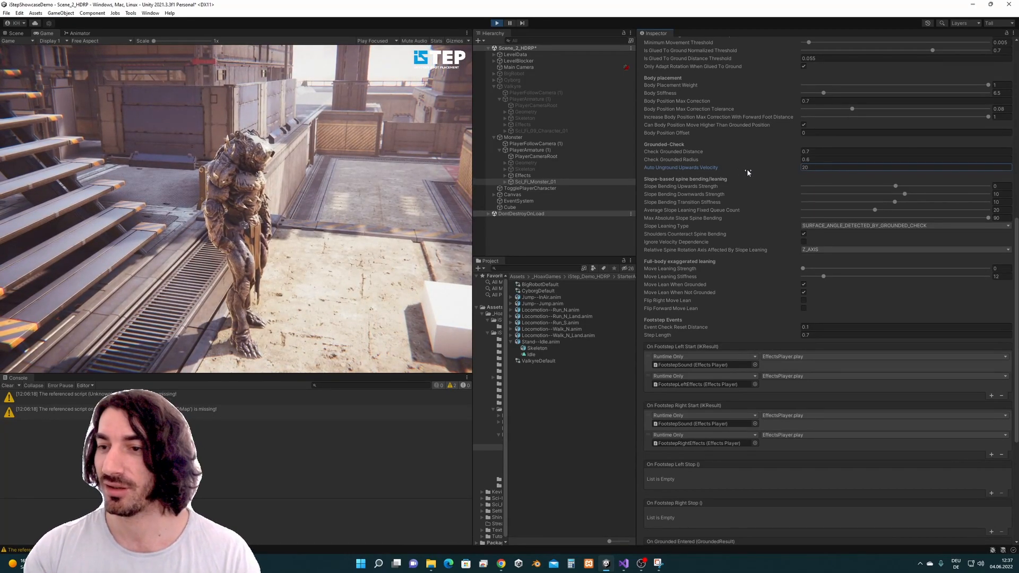
key("Return")
type("-1")
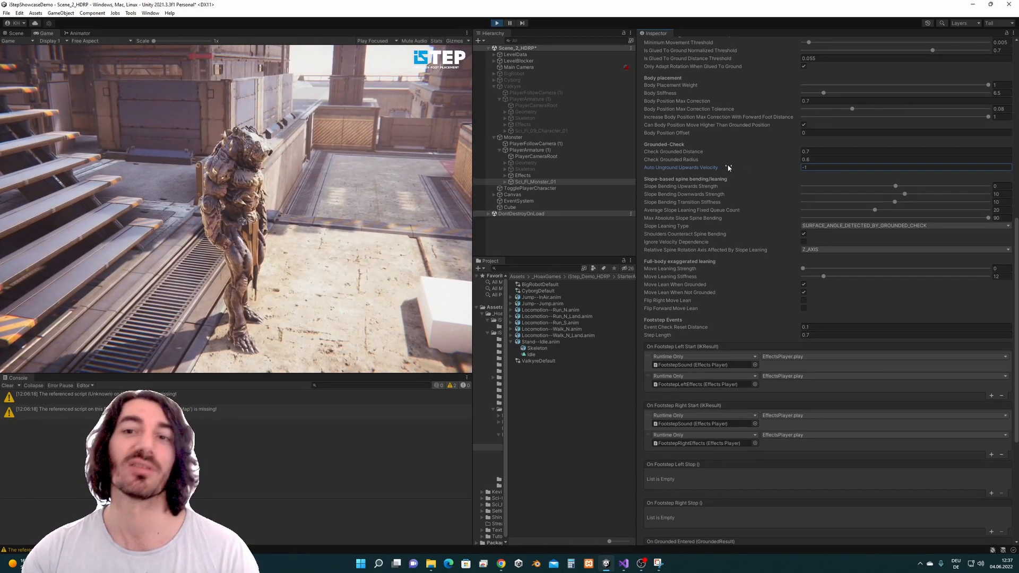
Step: Look at the Monster's Character Controller on PlayerArmature (1), and return to Sci_Fi_Monster_01's Foot IK Grounded-Check settings
left_click_drag(1018, 220, 1018, 215)
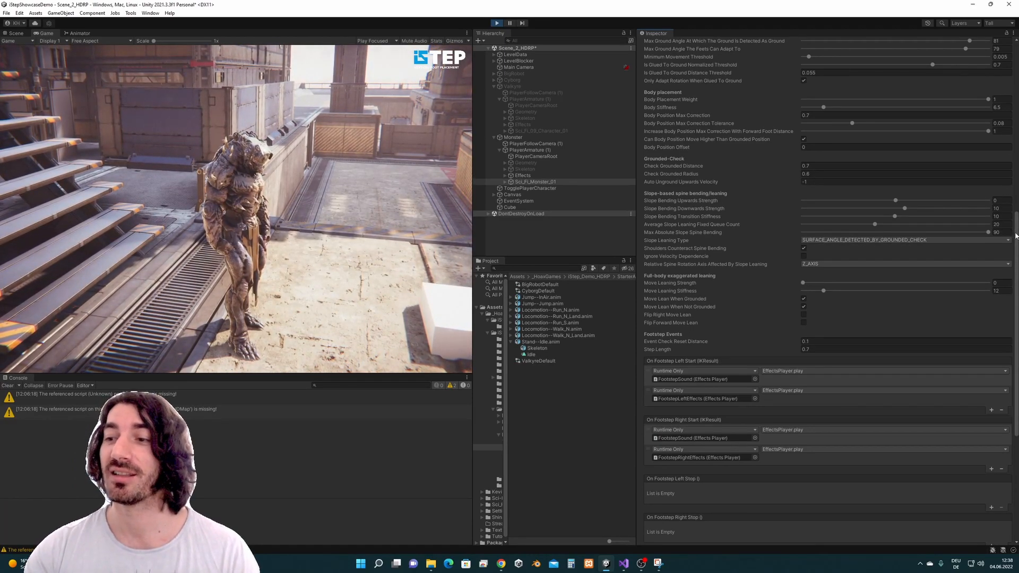
left_click_drag(1016, 236, 1012, 225)
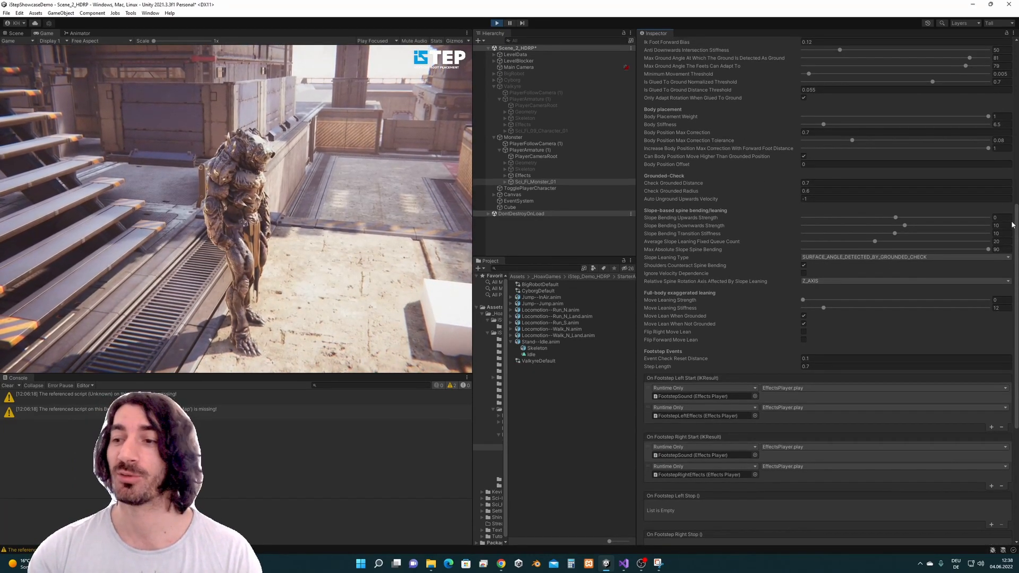
left_click(531, 150)
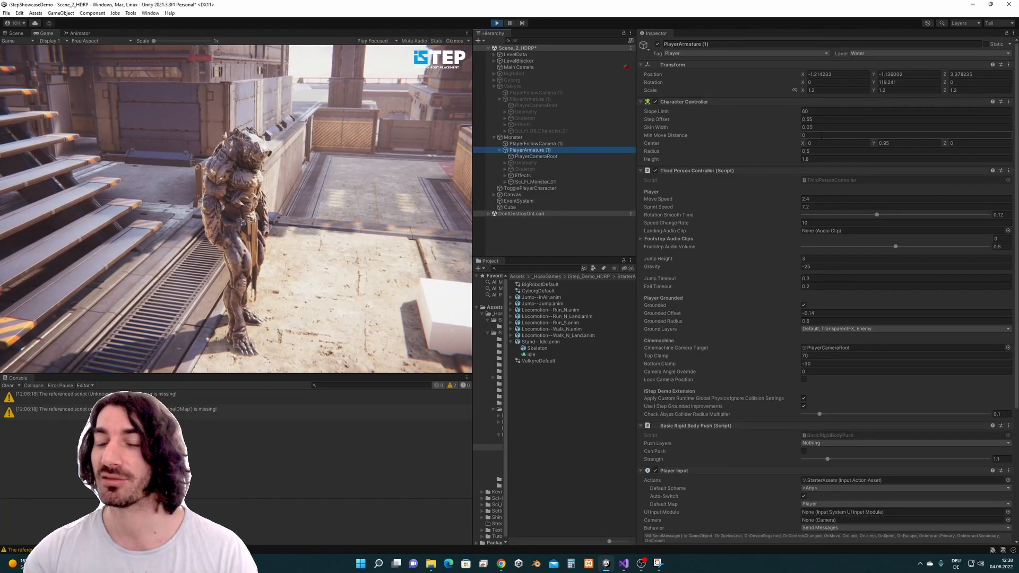
left_click(594, 183)
scroll(966, 264, "down", 10)
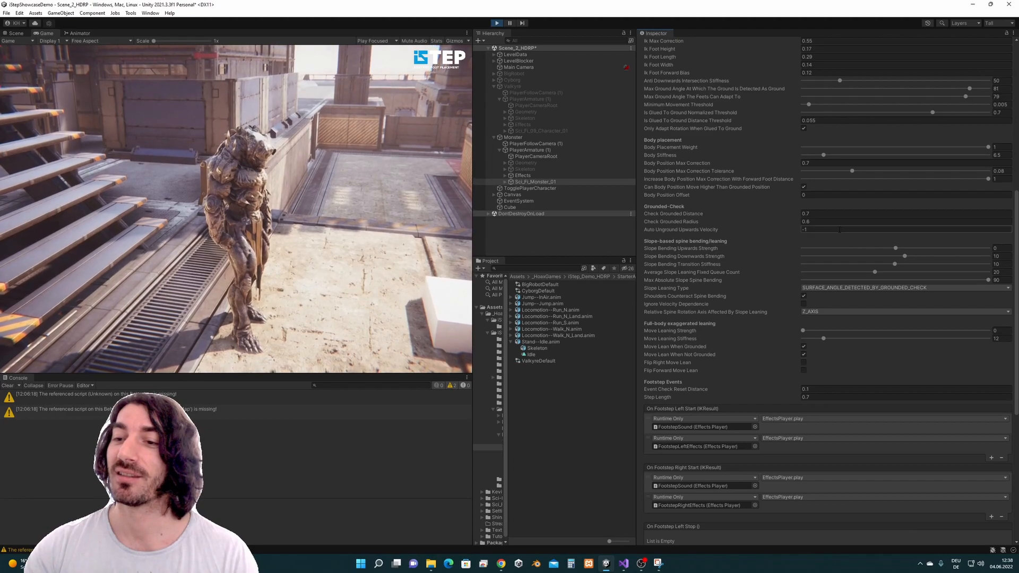
Step: Open Auto Unground Upwards Velocity in the Monster's Grounded-Check settings, and leave the field without editing it
scroll(812, 237, "down", 1)
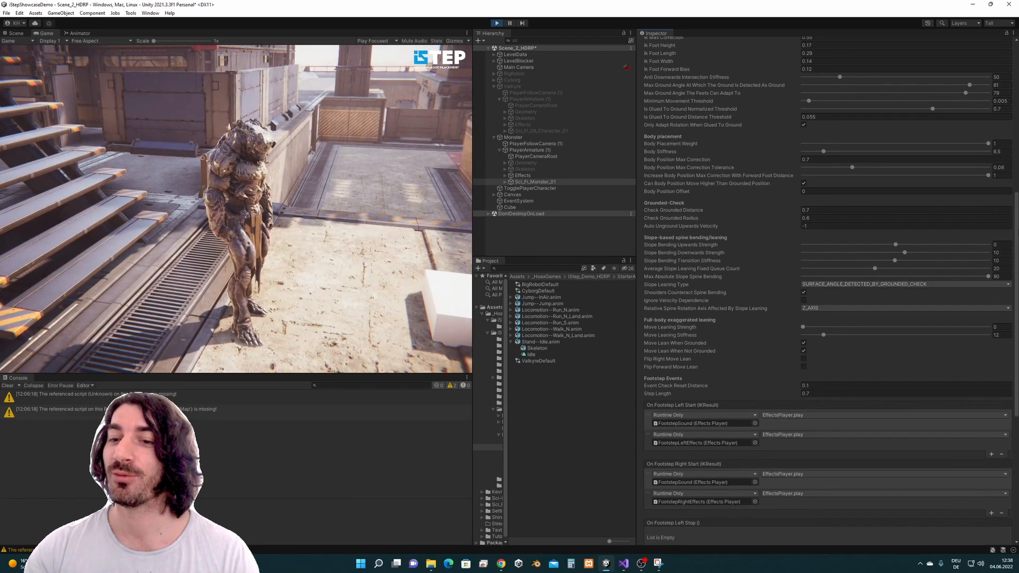
left_click(795, 224)
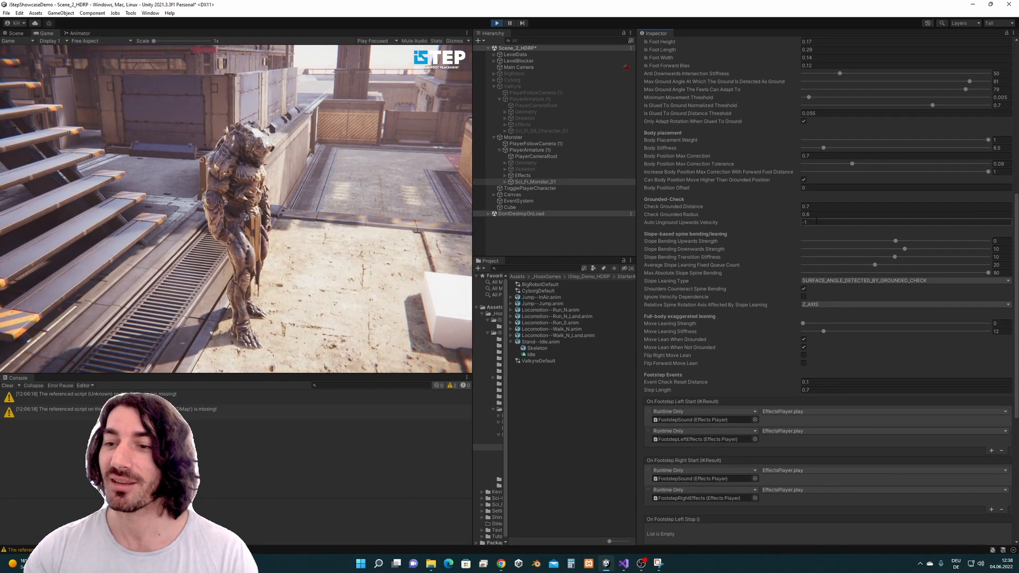
left_click(831, 222)
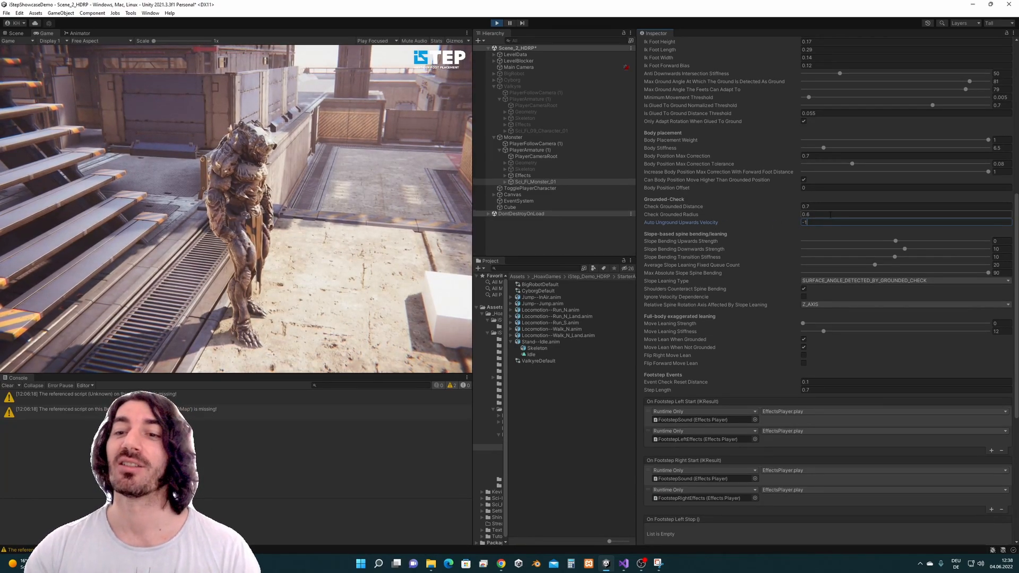
key("Return")
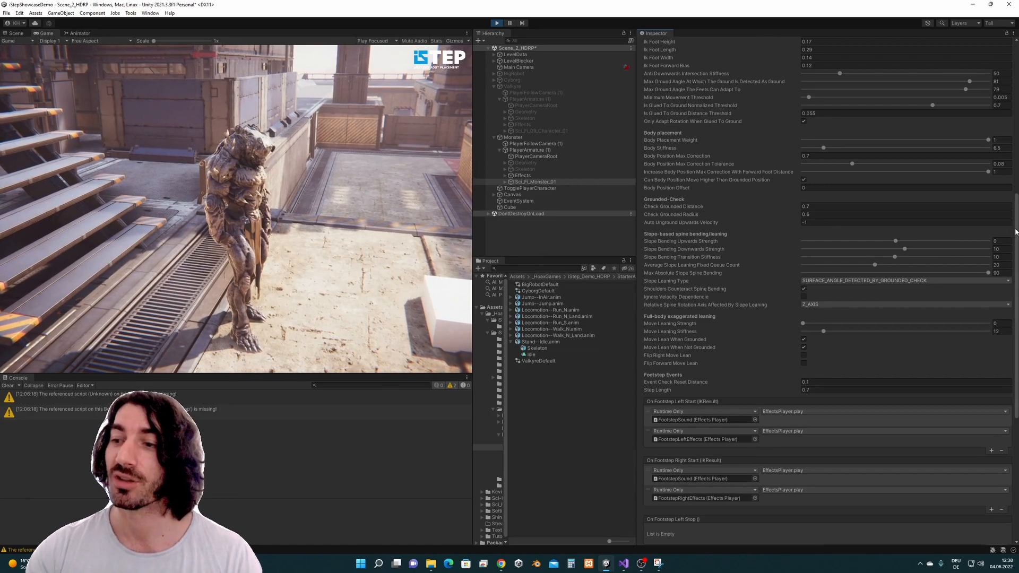
Step: Look through the Monster's Foot IK settings from General down to Grounded-Check and Slope-based spine bending/leaning
scroll(1014, 234, "up", 5)
scroll(1018, 119, "up", 3)
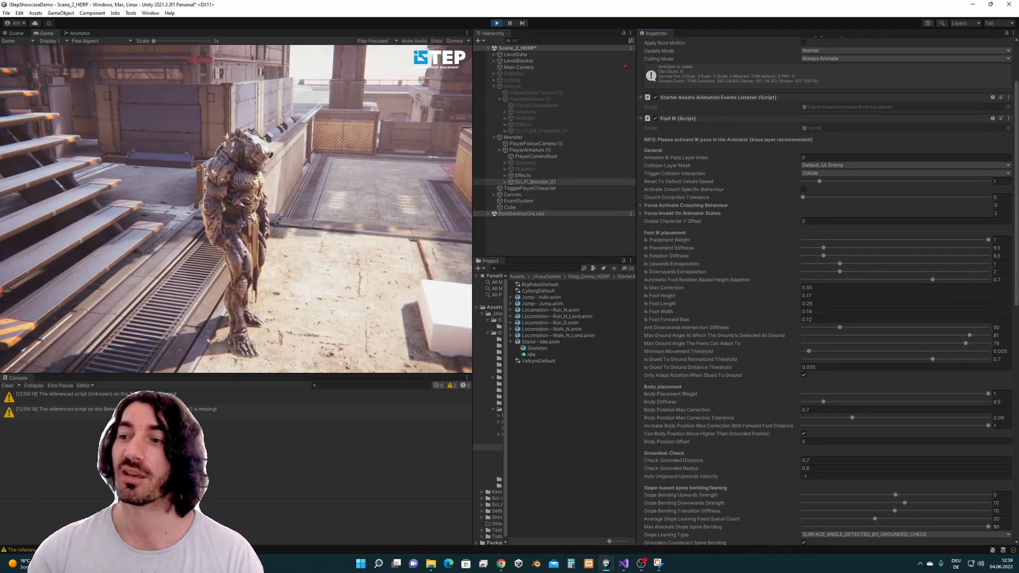
scroll(1011, 213, "down", 7)
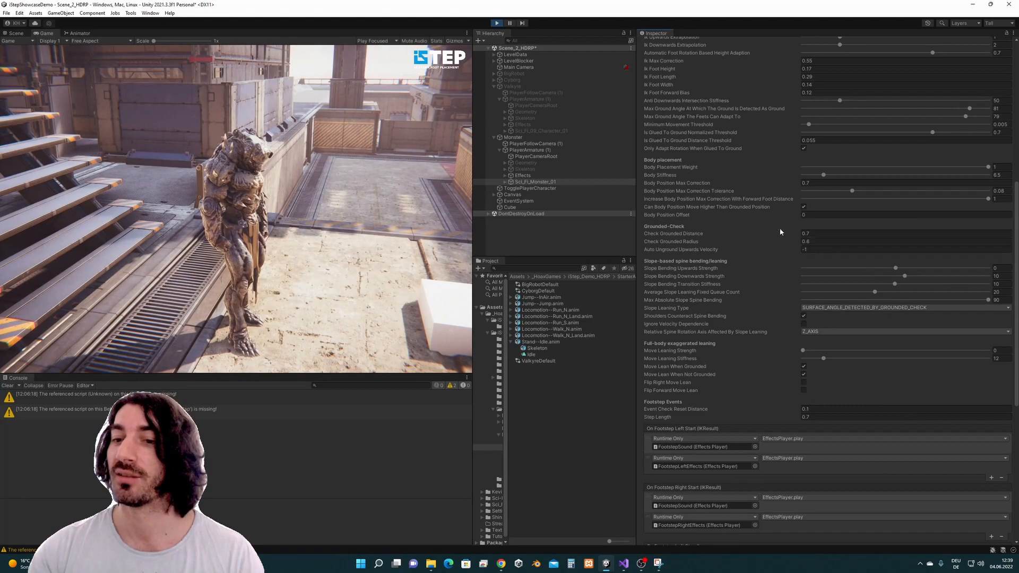
left_click_drag(1016, 251, 1017, 258)
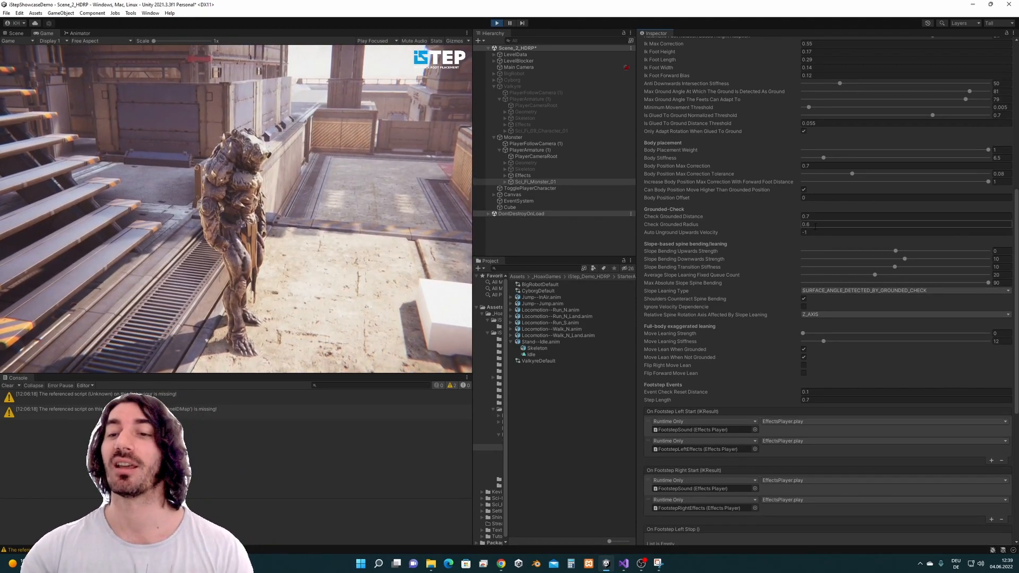
left_click_drag(1017, 247, 1015, 193)
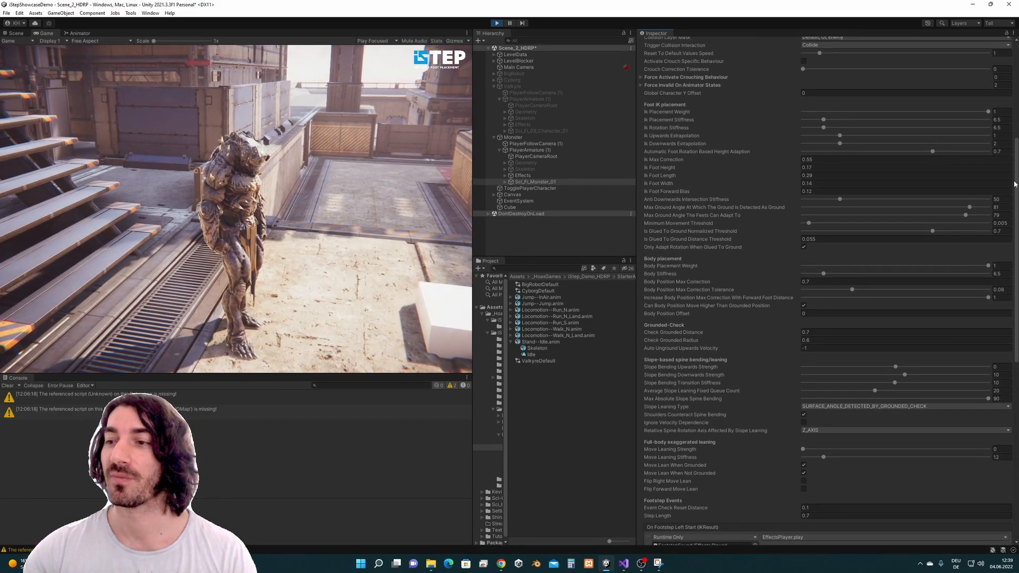
scroll(804, 192, "up", 3)
scroll(729, 371, "down", 1)
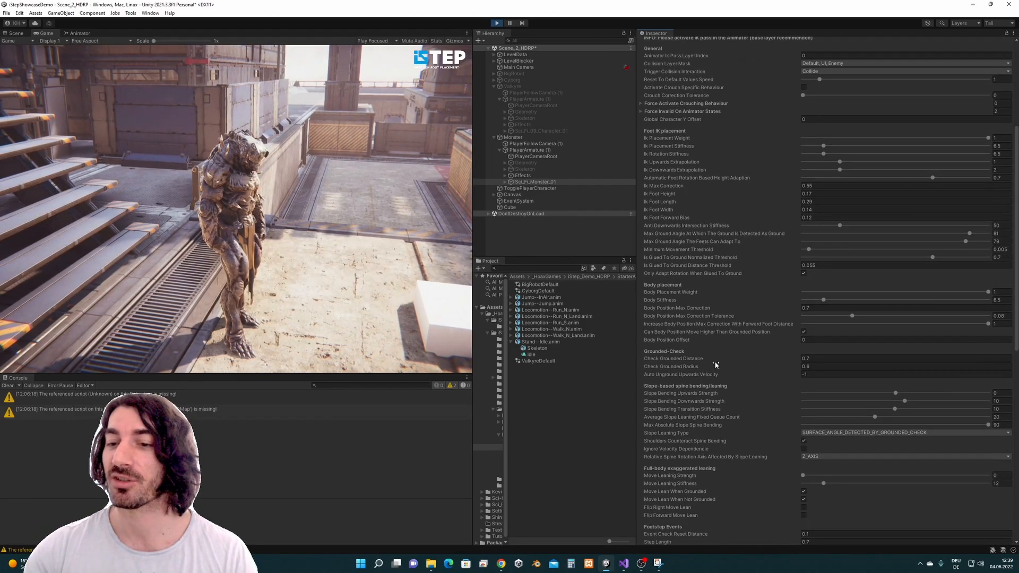
scroll(828, 291, "down", 5)
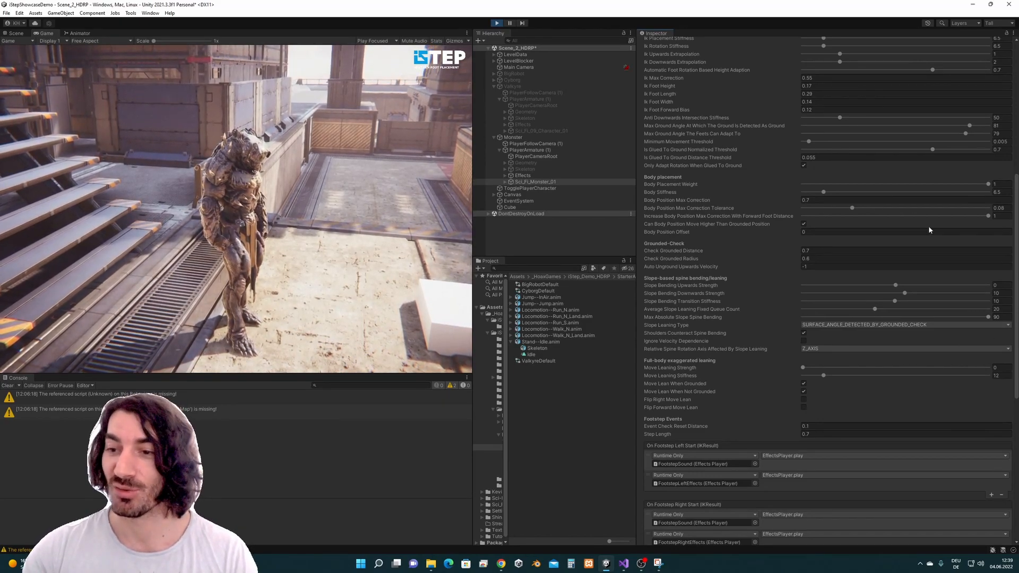
left_click_drag(1015, 298, 1015, 313)
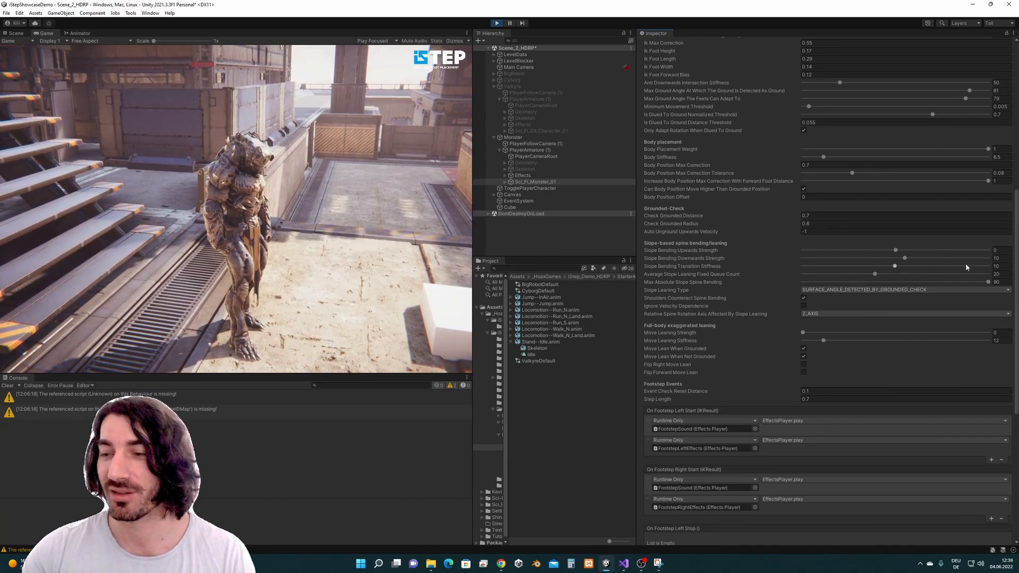
left_click_drag(1017, 261, 1016, 264)
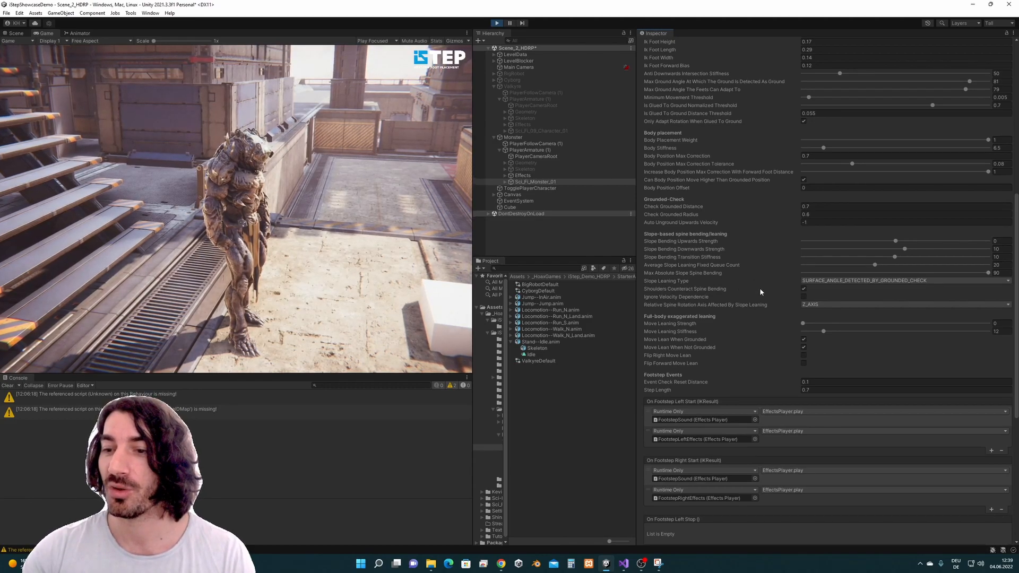
Step: Show the available Slope Leaning Type modes for the Monster, and close the list without choosing another one
left_click(843, 281)
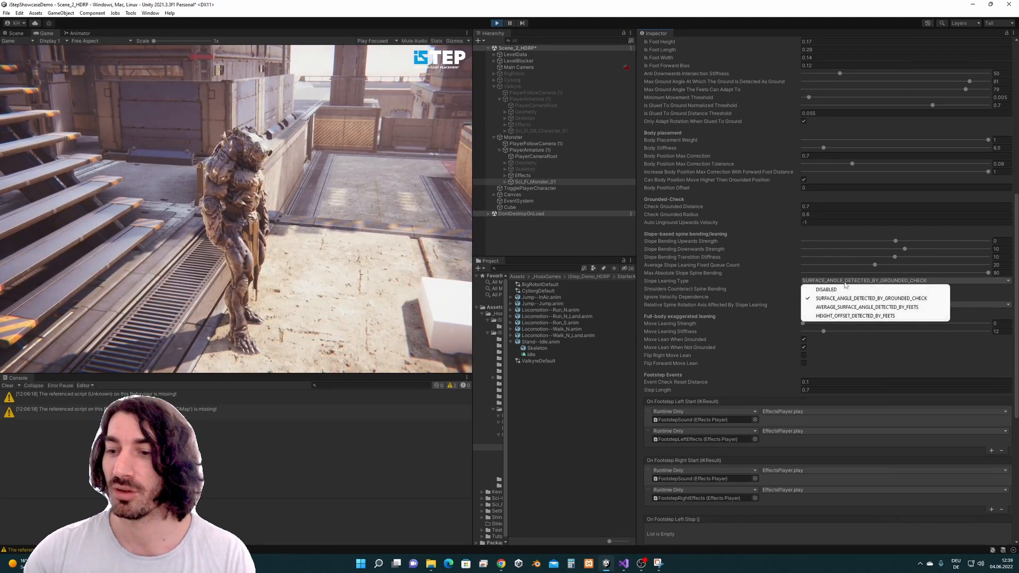
left_click(1014, 284)
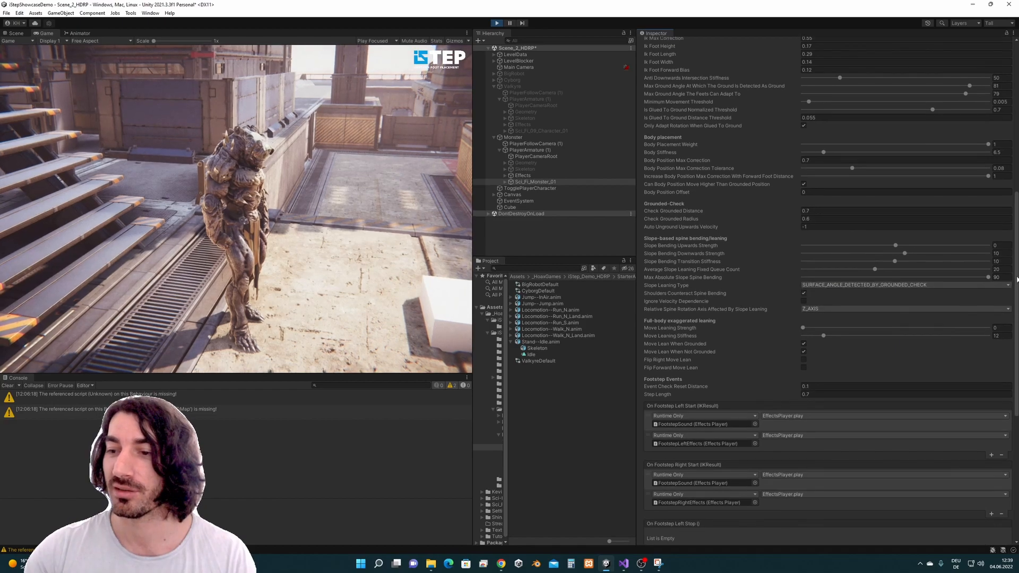
scroll(1017, 286, "down", 1)
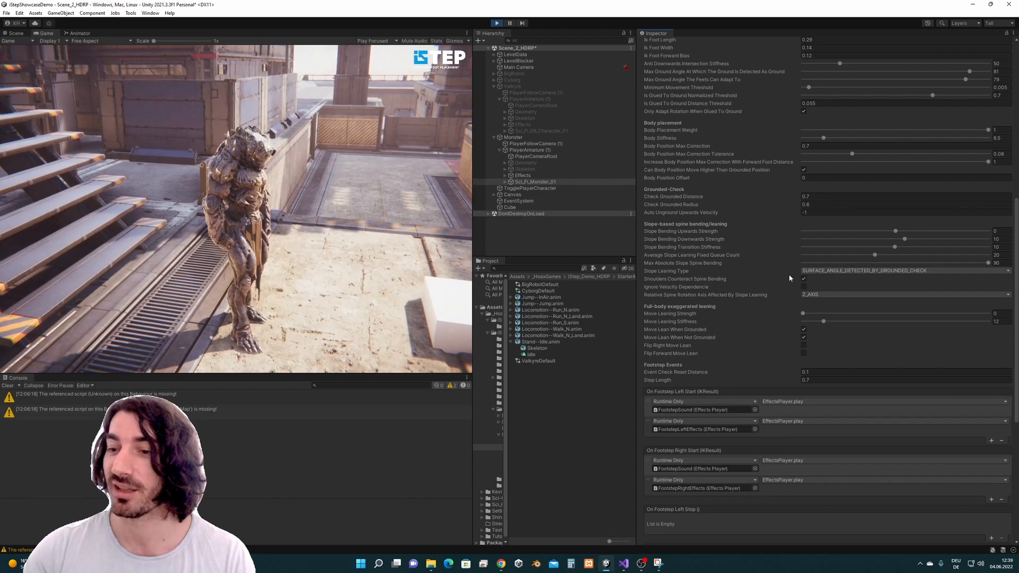
left_click(863, 273)
left_click(1017, 274)
scroll(963, 284, "down", 1)
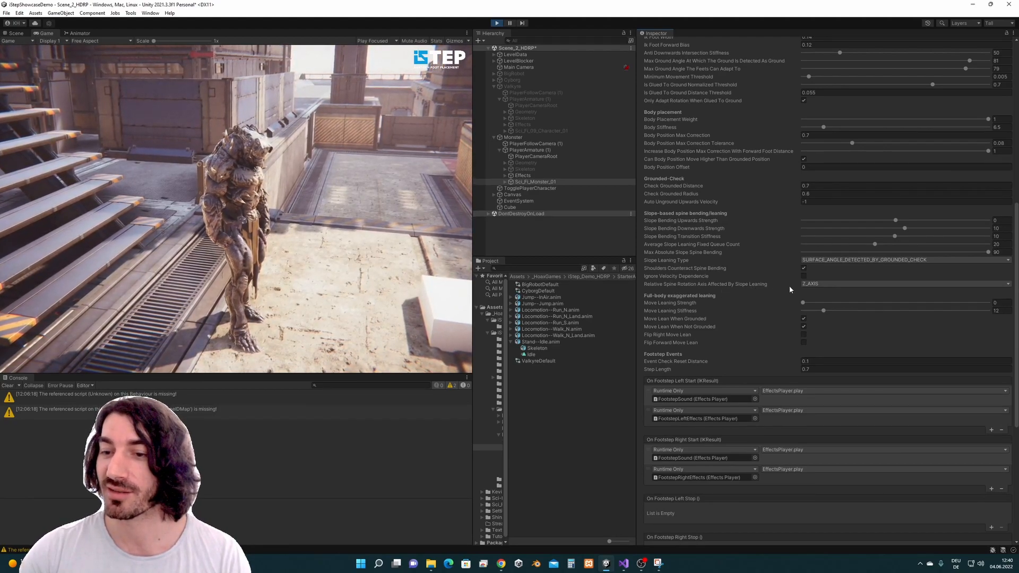
Step: Show the axis choices for Relative Spine Rotation Axis Affected By Slope Leaning, and close them without a change
left_click(842, 285)
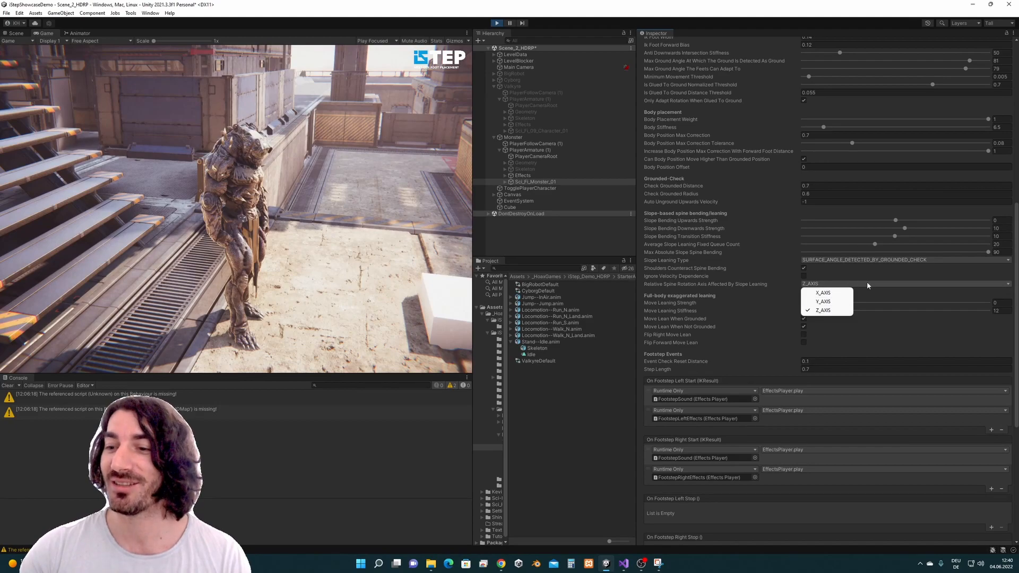
left_click(990, 298)
scroll(990, 298, "down", 2)
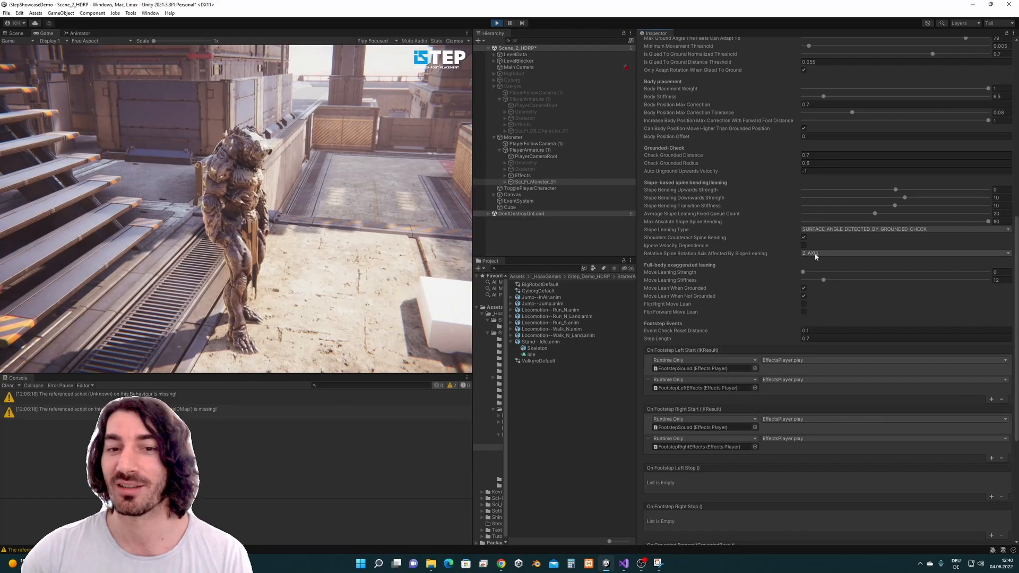
Step: Run the Monster onto the slope beside the rusty wall, and turn on Ignore Velocity Dependencie
left_click(340, 228)
key("w")
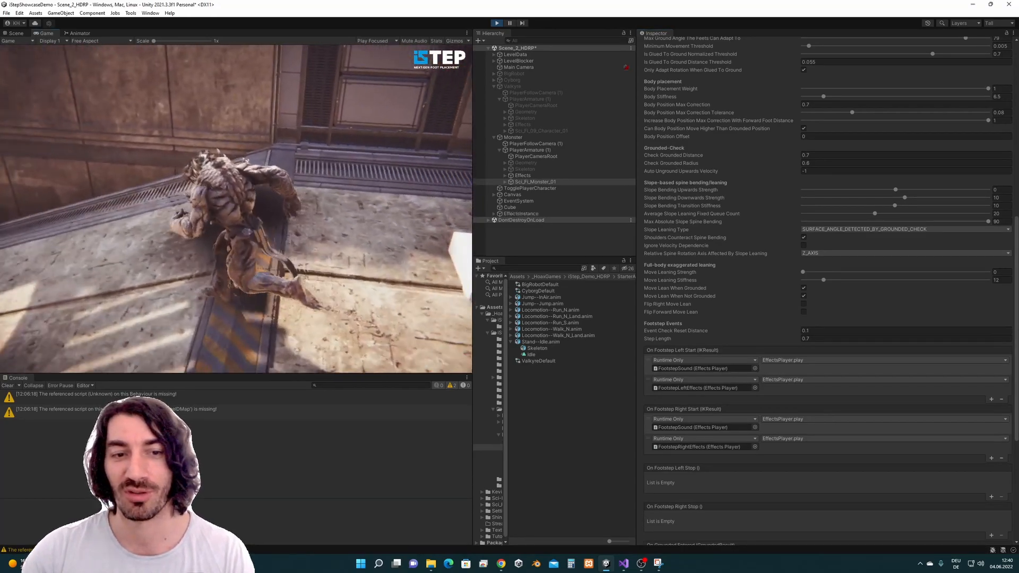
key("super")
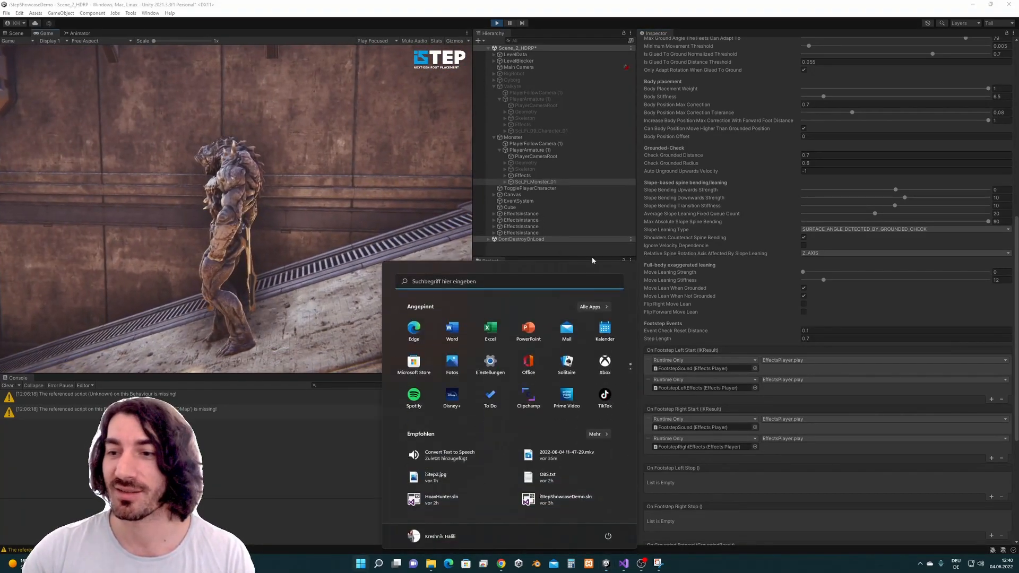
left_click(804, 247)
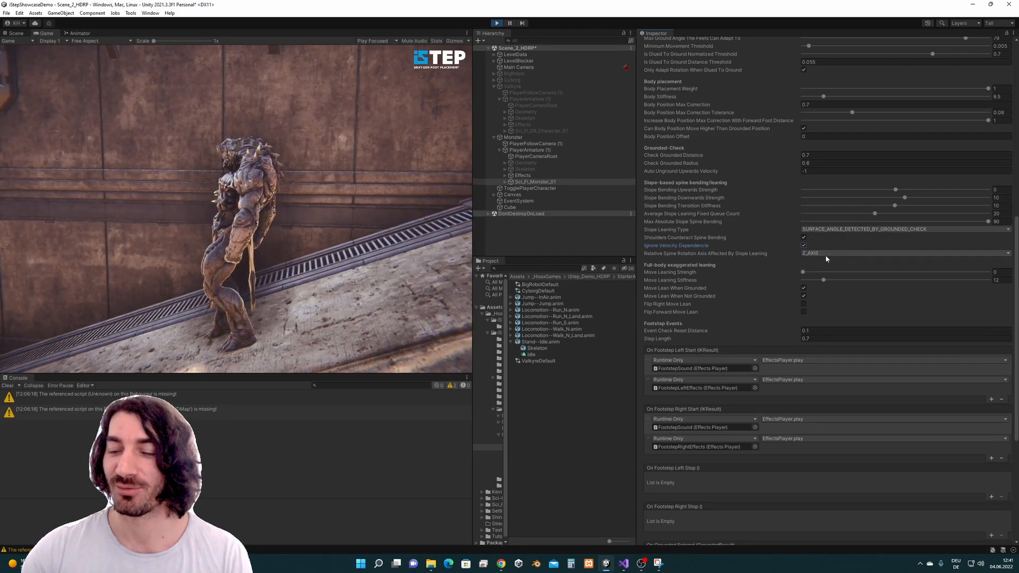
Step: Try X_AXIS for Relative Spine Rotation Axis Affected By Slope Leaning on the slope, and restore Z_AXIS
left_click(821, 253)
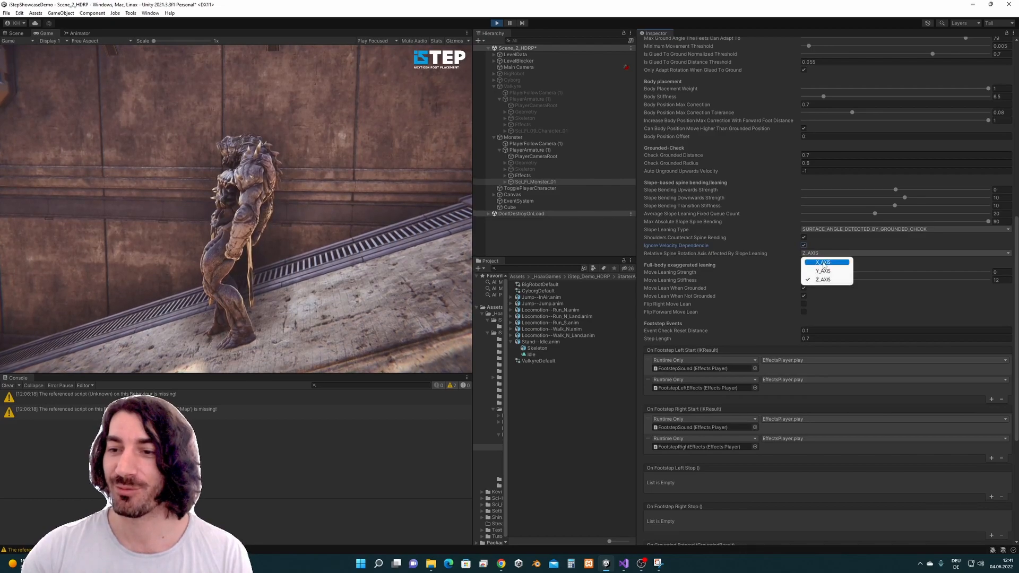
left_click(824, 263)
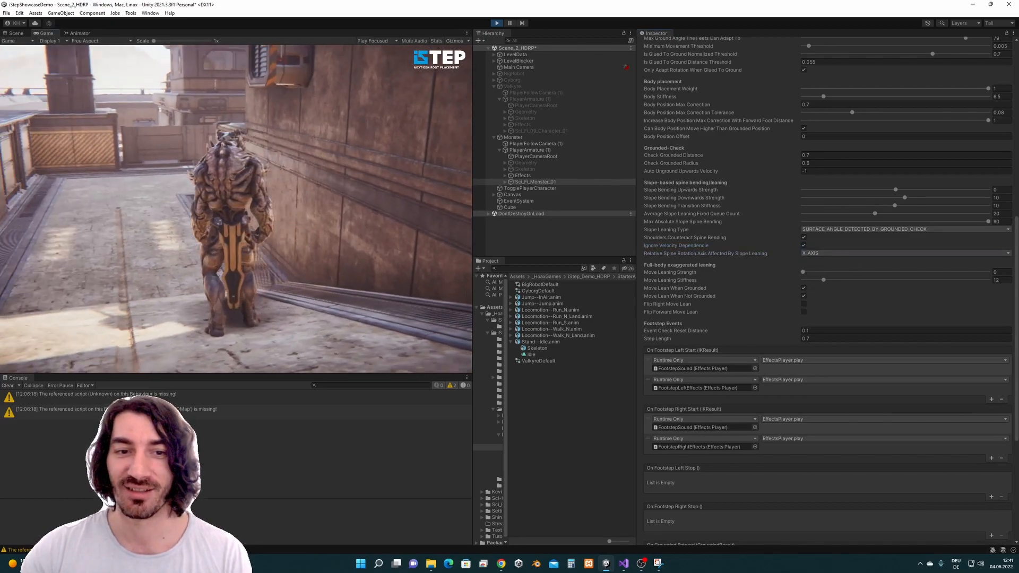
key("super")
left_click(804, 246)
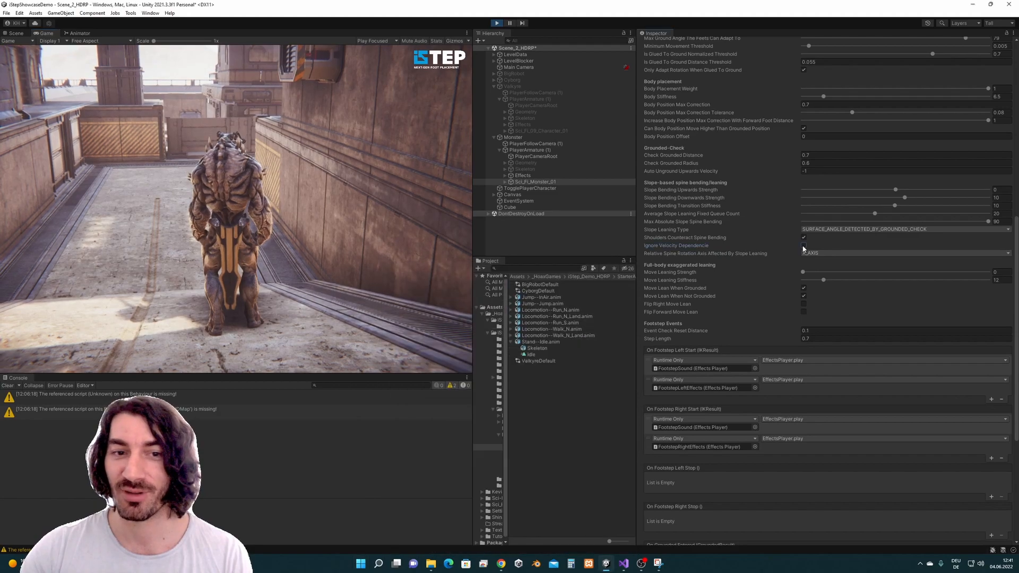
left_click(812, 253)
left_click(823, 280)
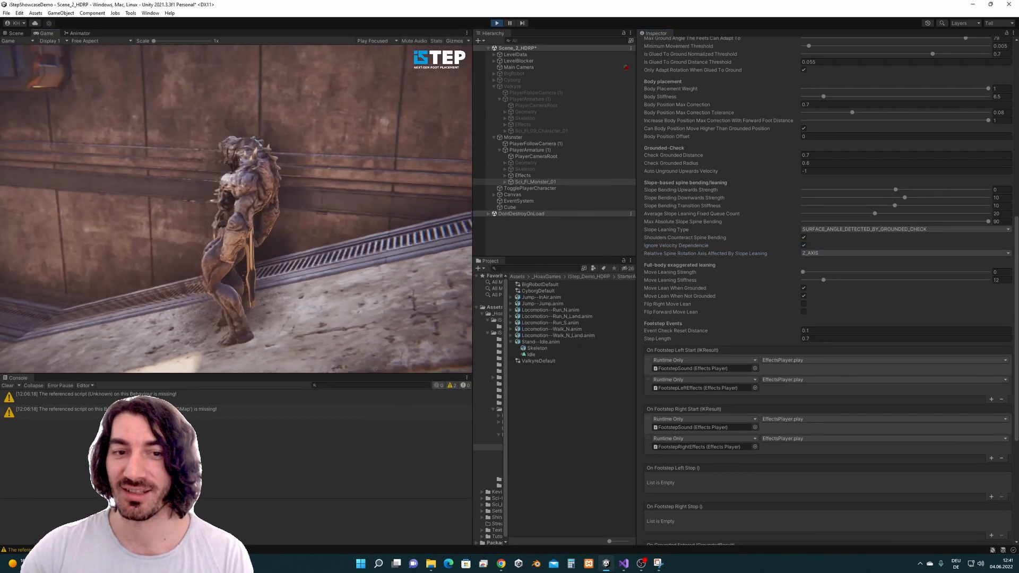
Step: Compare the Monster's slope leaning by toggling Ignore Velocity Dependencie, and leave the option turned off
key("super")
left_click(804, 246)
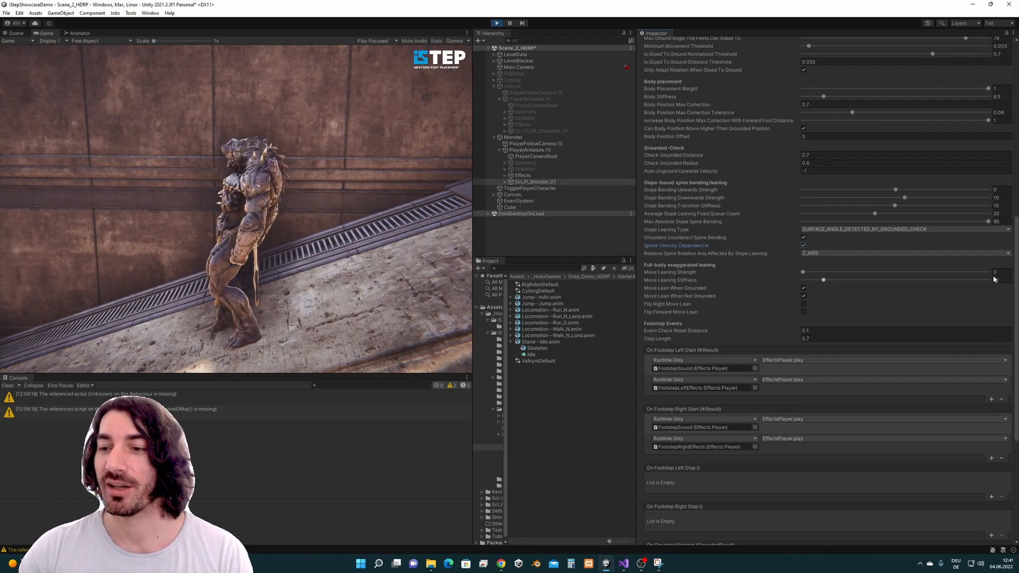
scroll(810, 216, "down", 2)
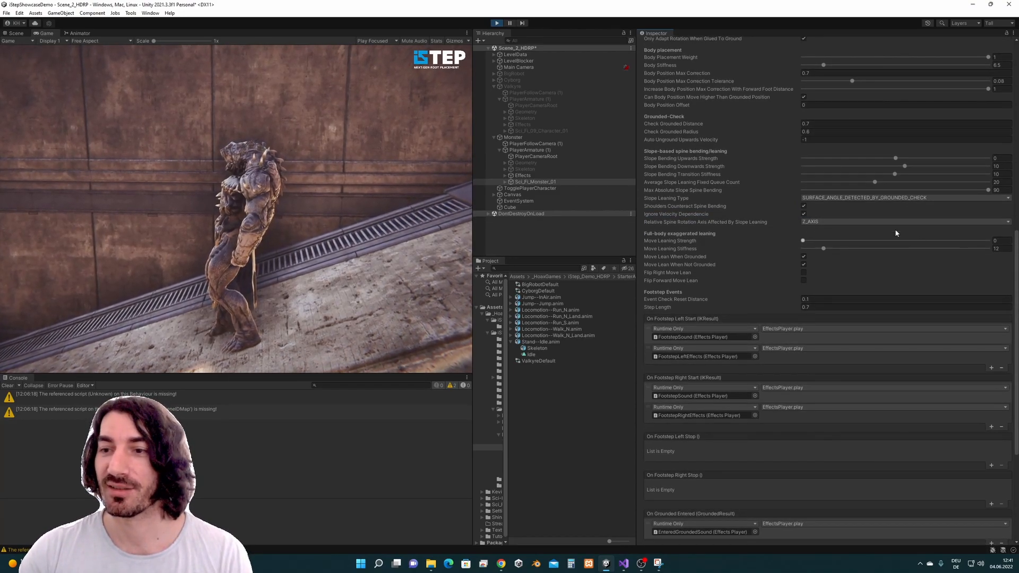
left_click(805, 214)
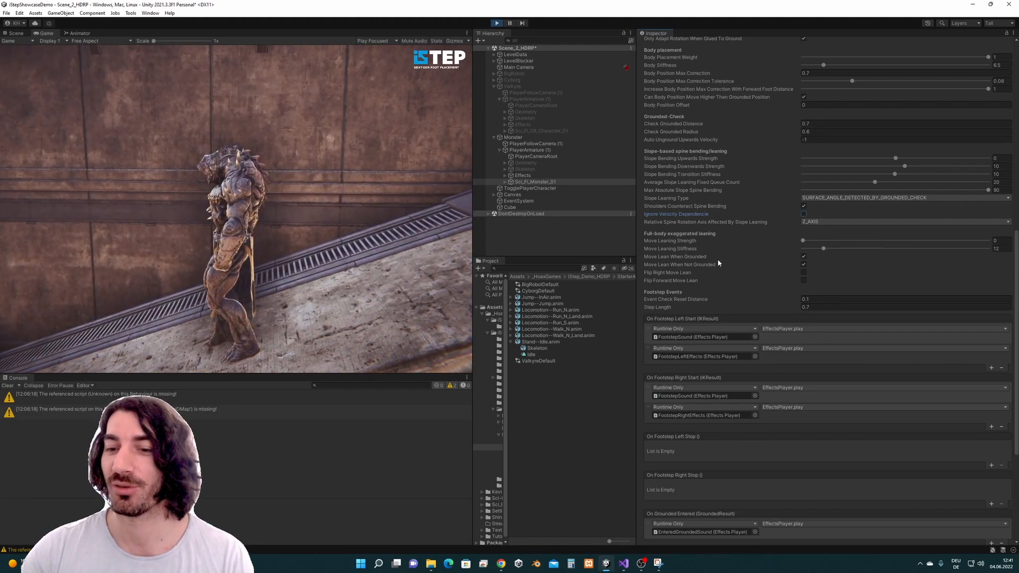
left_click_drag(1017, 283, 1018, 297)
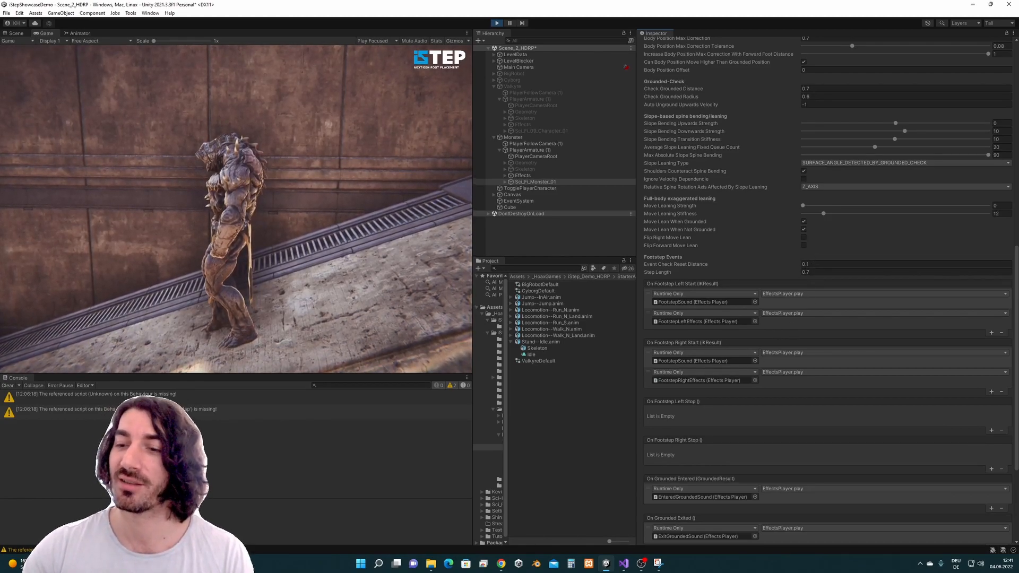
Step: Point out the Event Check Reset Distance and Step Length values of the Footstep Events without changing them
left_click(821, 263)
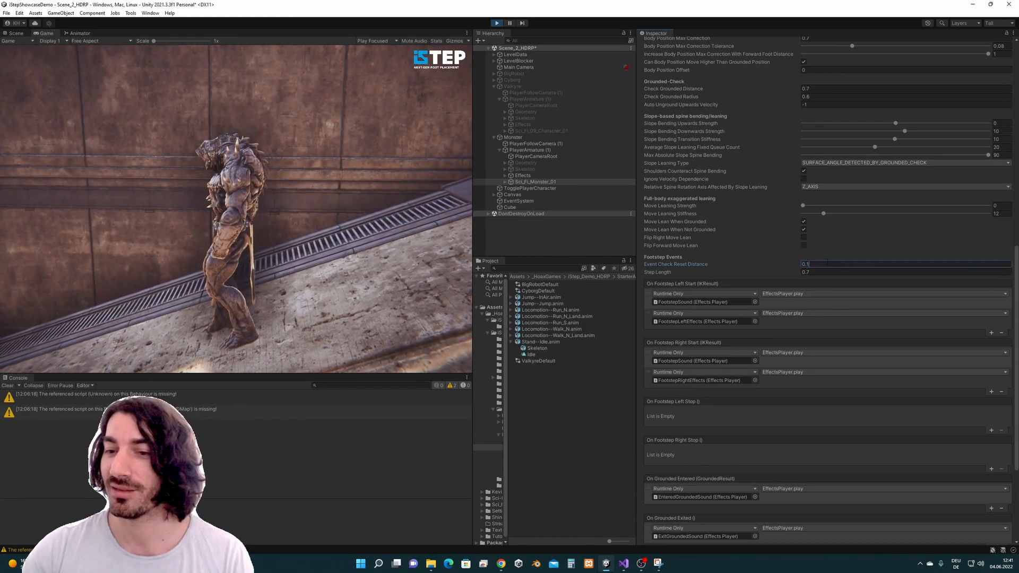
key("Tab")
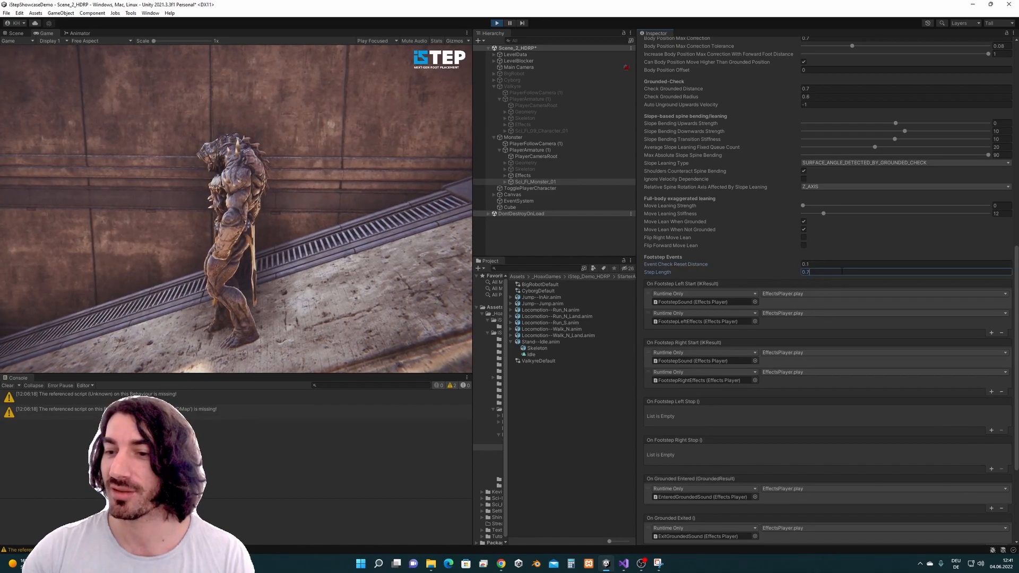
scroll(1017, 285, "down", 1)
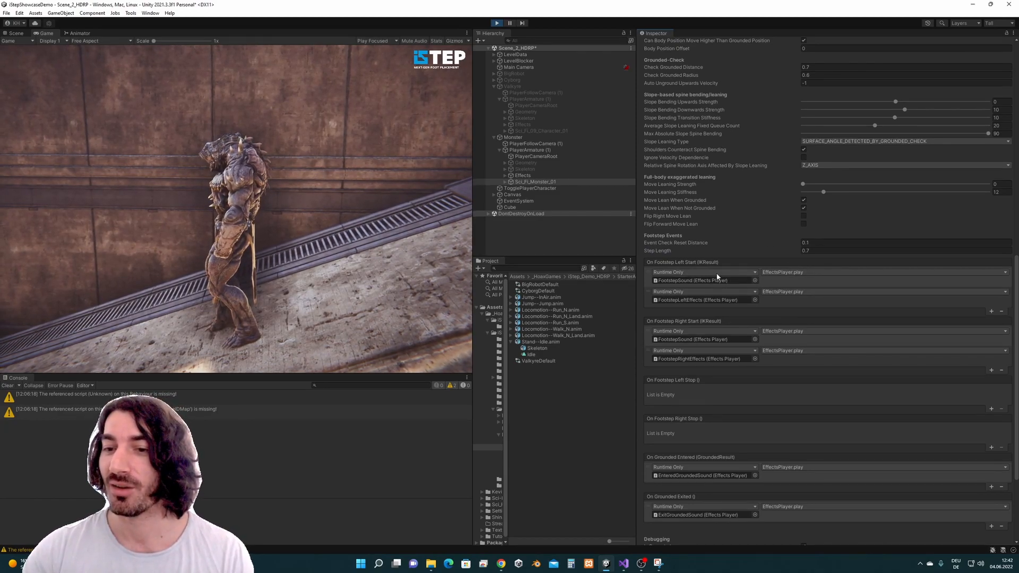
Step: Show the EffectsPlayer functions available for the FootstepSound entry of On Footstep Left Start, and keep play ()
left_click(788, 275)
mouse_move(802, 311)
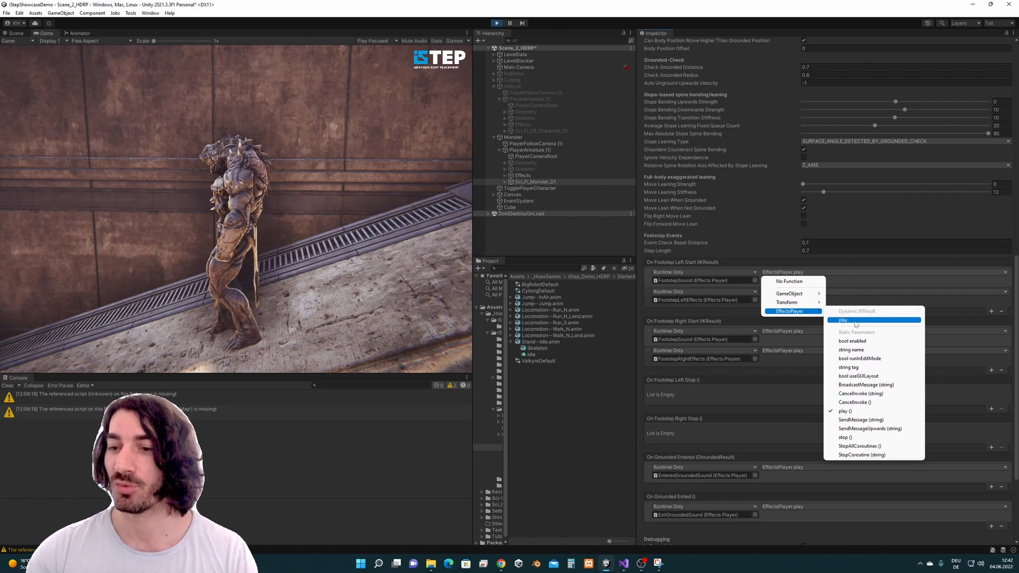
left_click(851, 411)
Step: Review the remaining footstep and grounded events and the Debugging values, and return to the start of the Monster's components
scroll(857, 345, "down", 2)
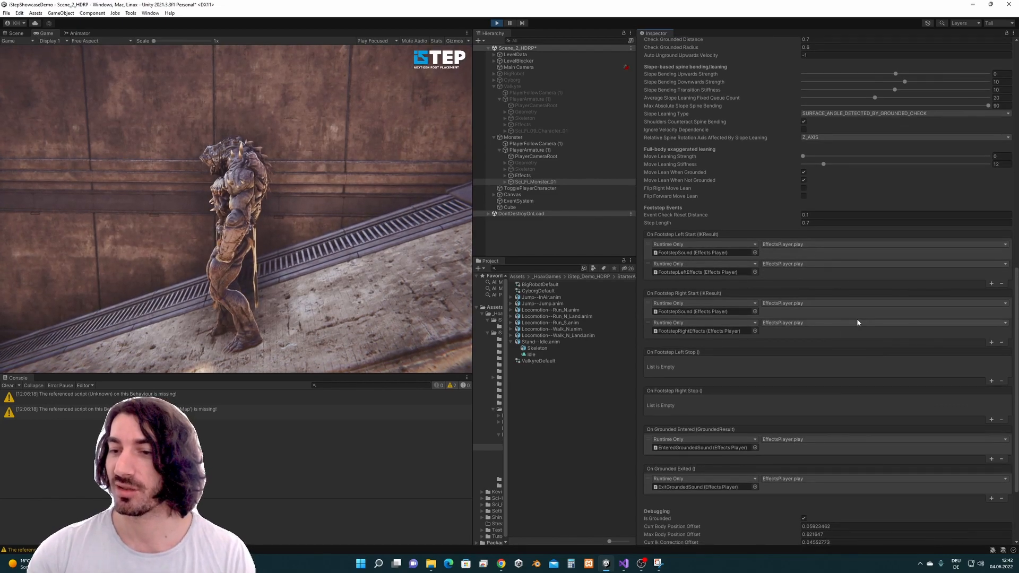
scroll(778, 355, "down", 3)
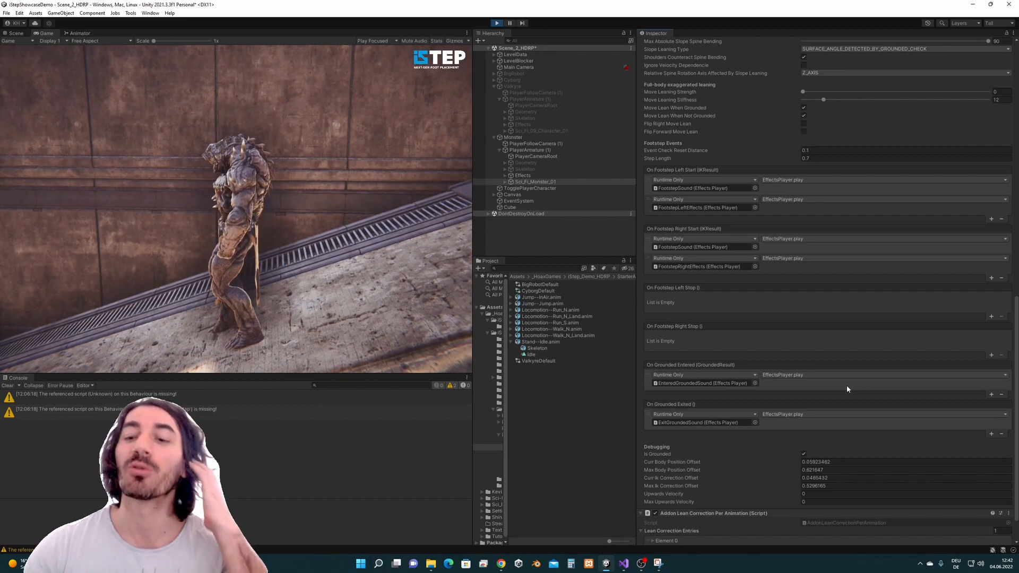
scroll(805, 393, "down", 2)
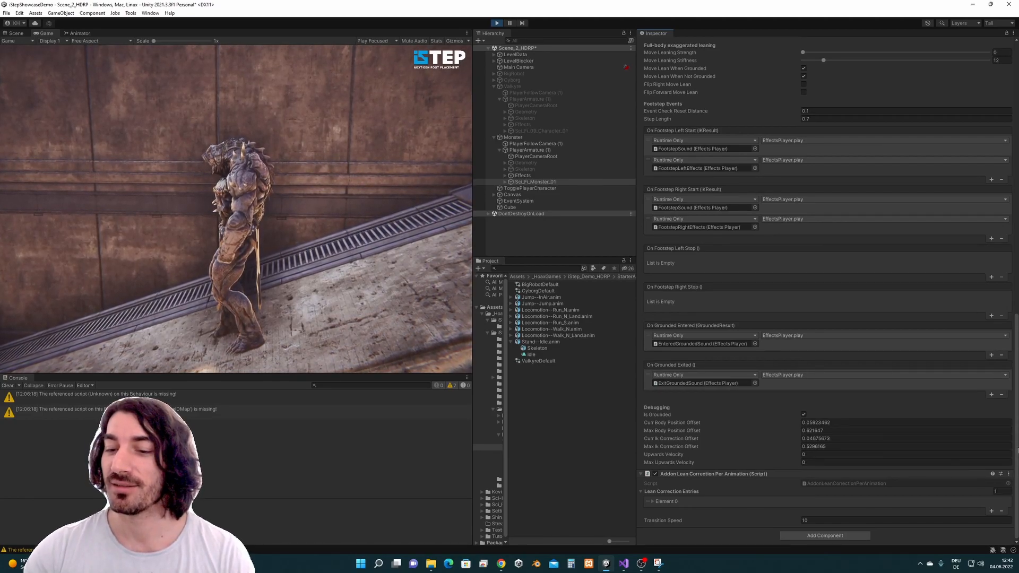
scroll(850, 430, "up", 1)
scroll(828, 292, "up", 15)
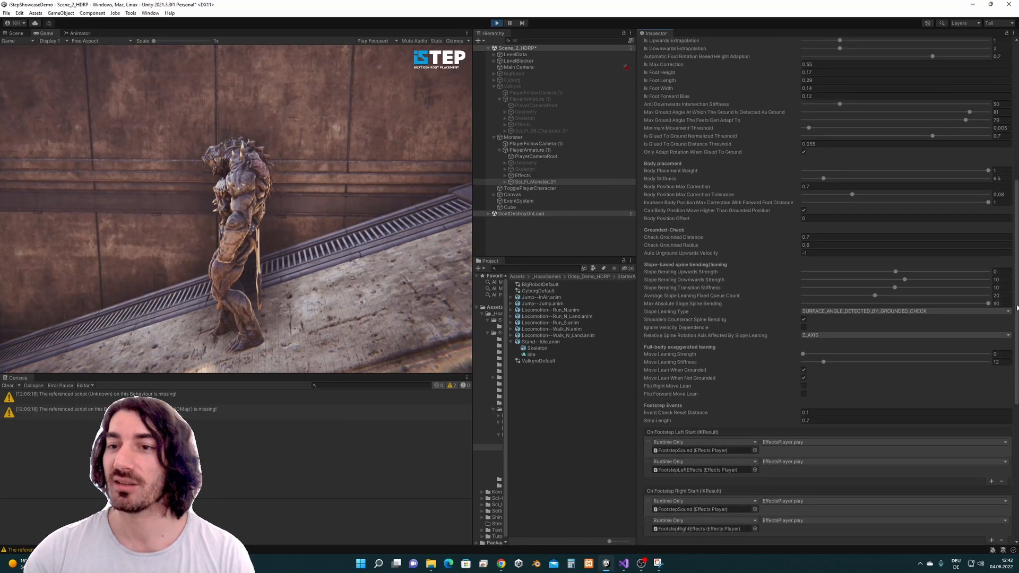
scroll(990, 196, "up", 2)
Step: Run the Monster off the slope to the open ground by the stairs, turn it towards the camera, and open the Windows Start menu
left_click(402, 281)
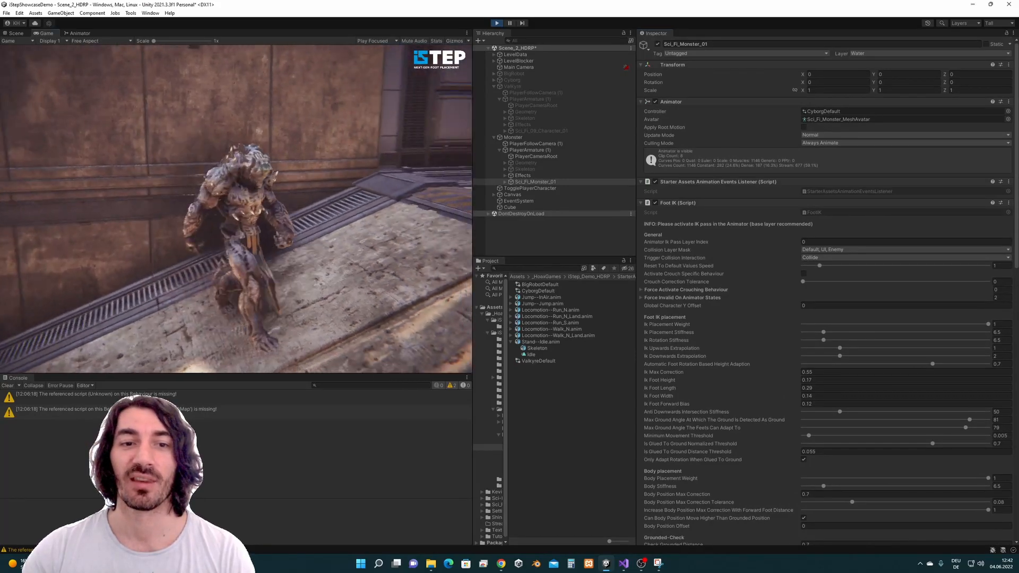
key("w")
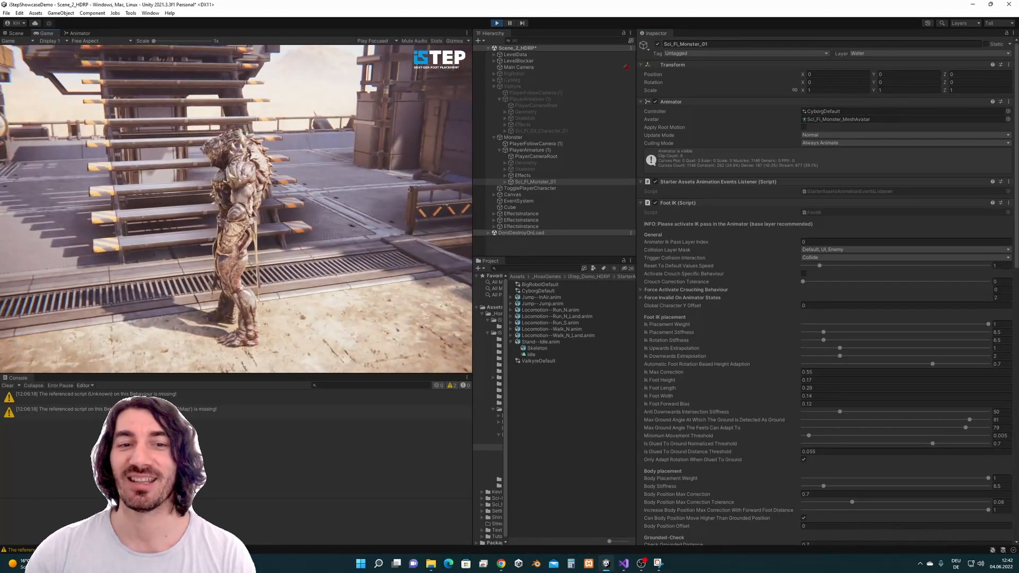
key("s")
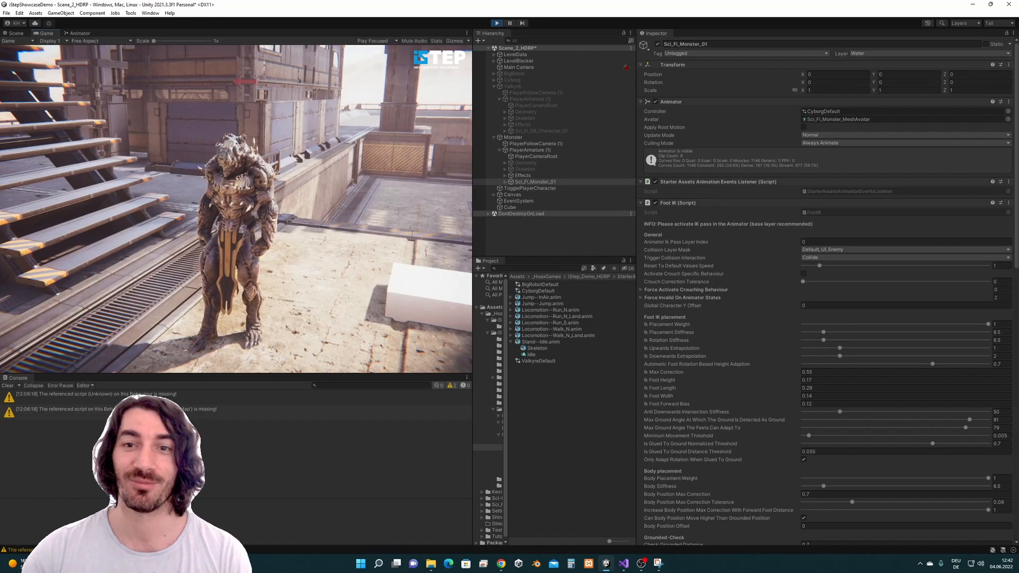
key("super")
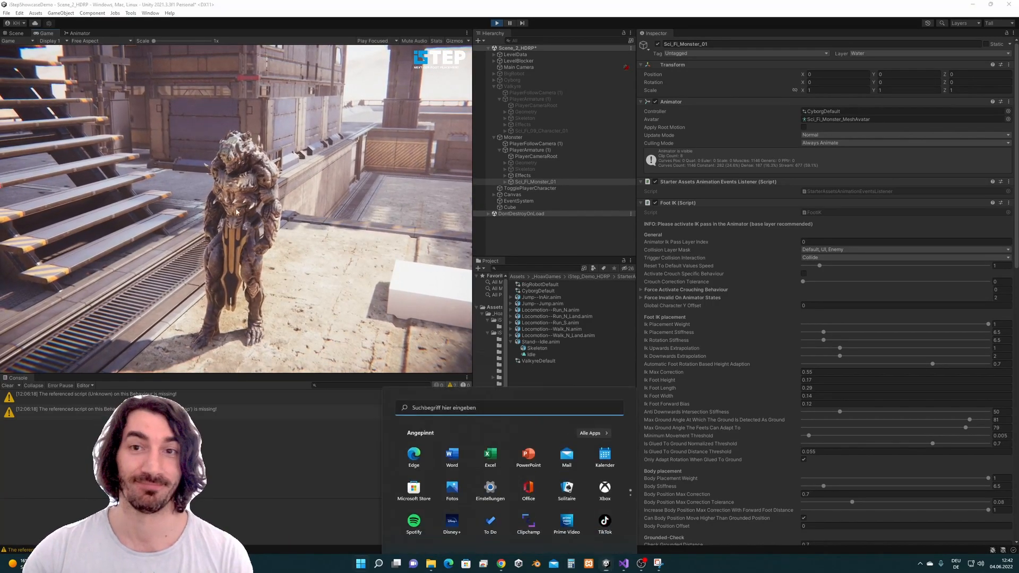